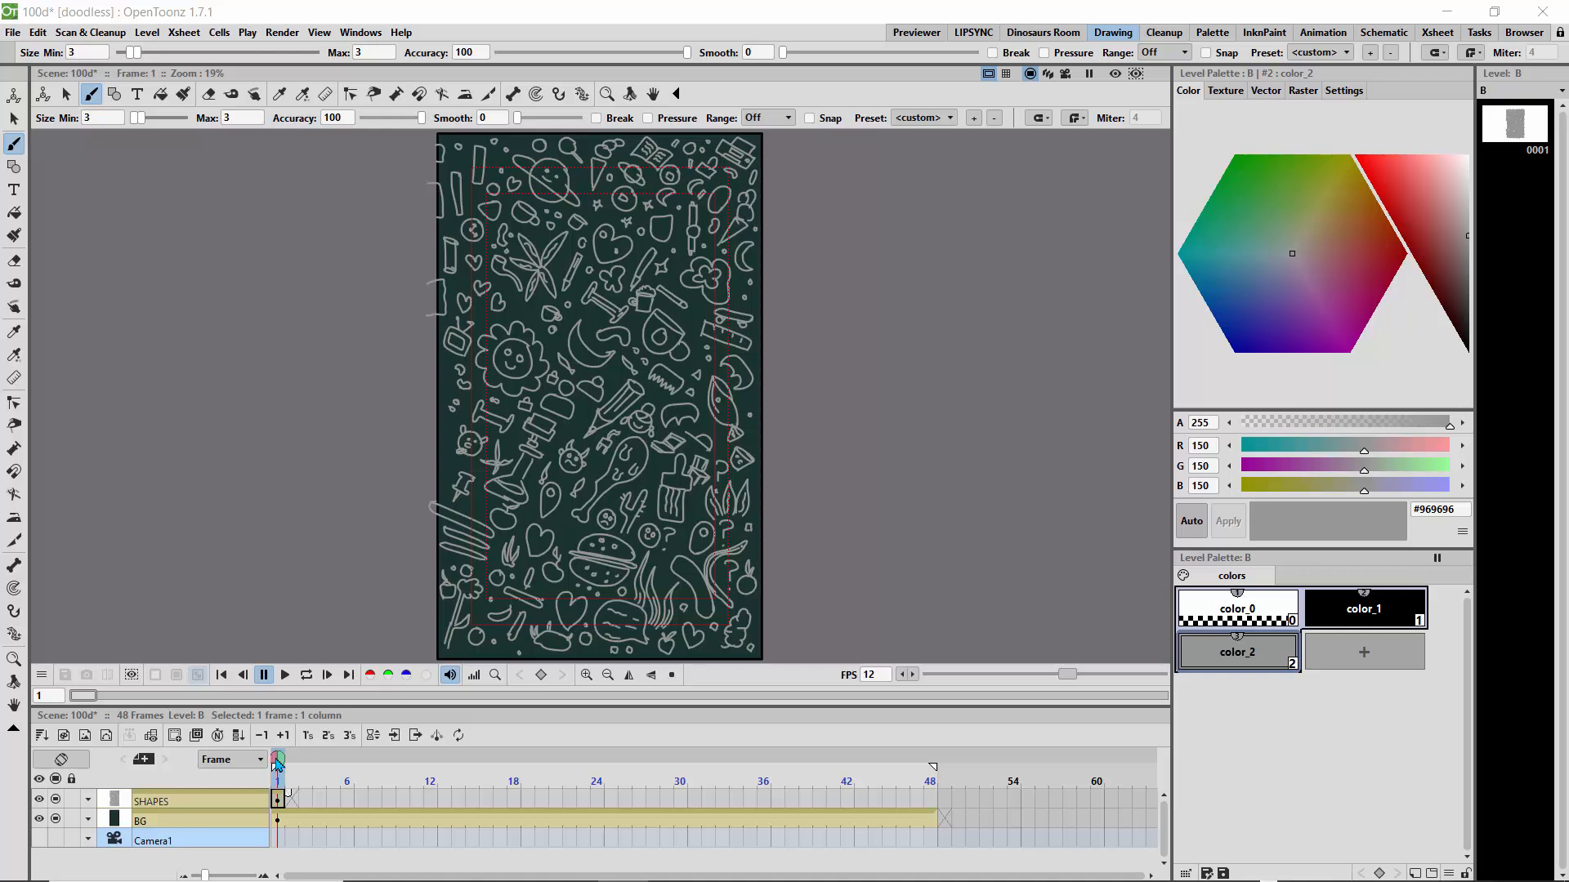
Step: Rename the SHAPES layer to "art" and turn off the Safe Area display
mouse_move(278, 764)
mouse_down()
mouse_move(956, 824)
mouse_move(302, 792)
mouse_move(253, 772)
mouse_move(280, 788)
mouse_up()
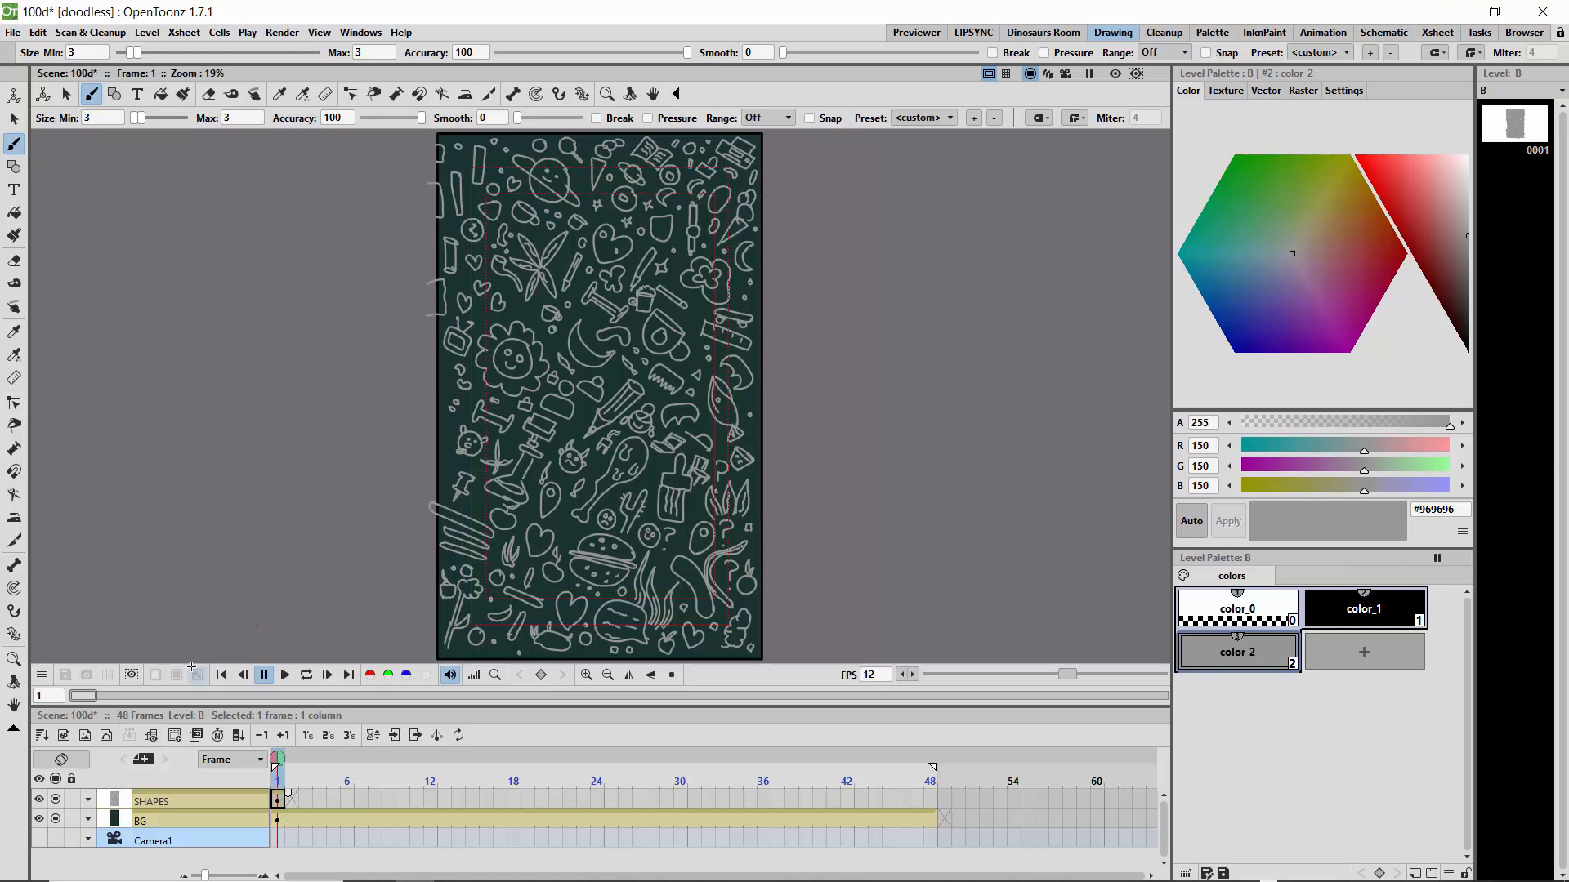
double_click(187, 801)
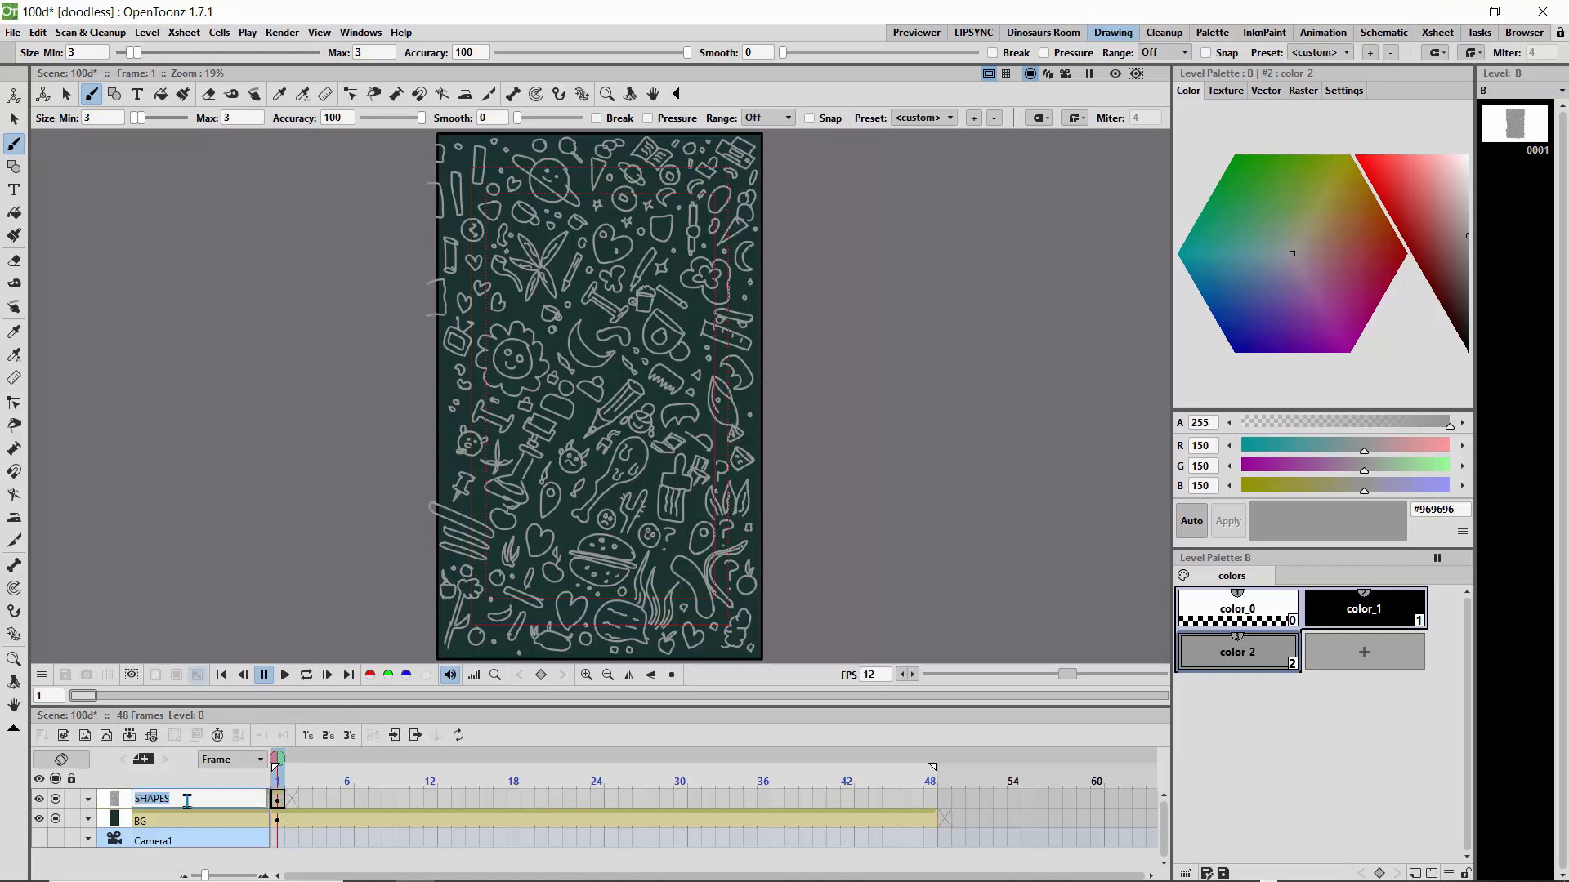
text(art)
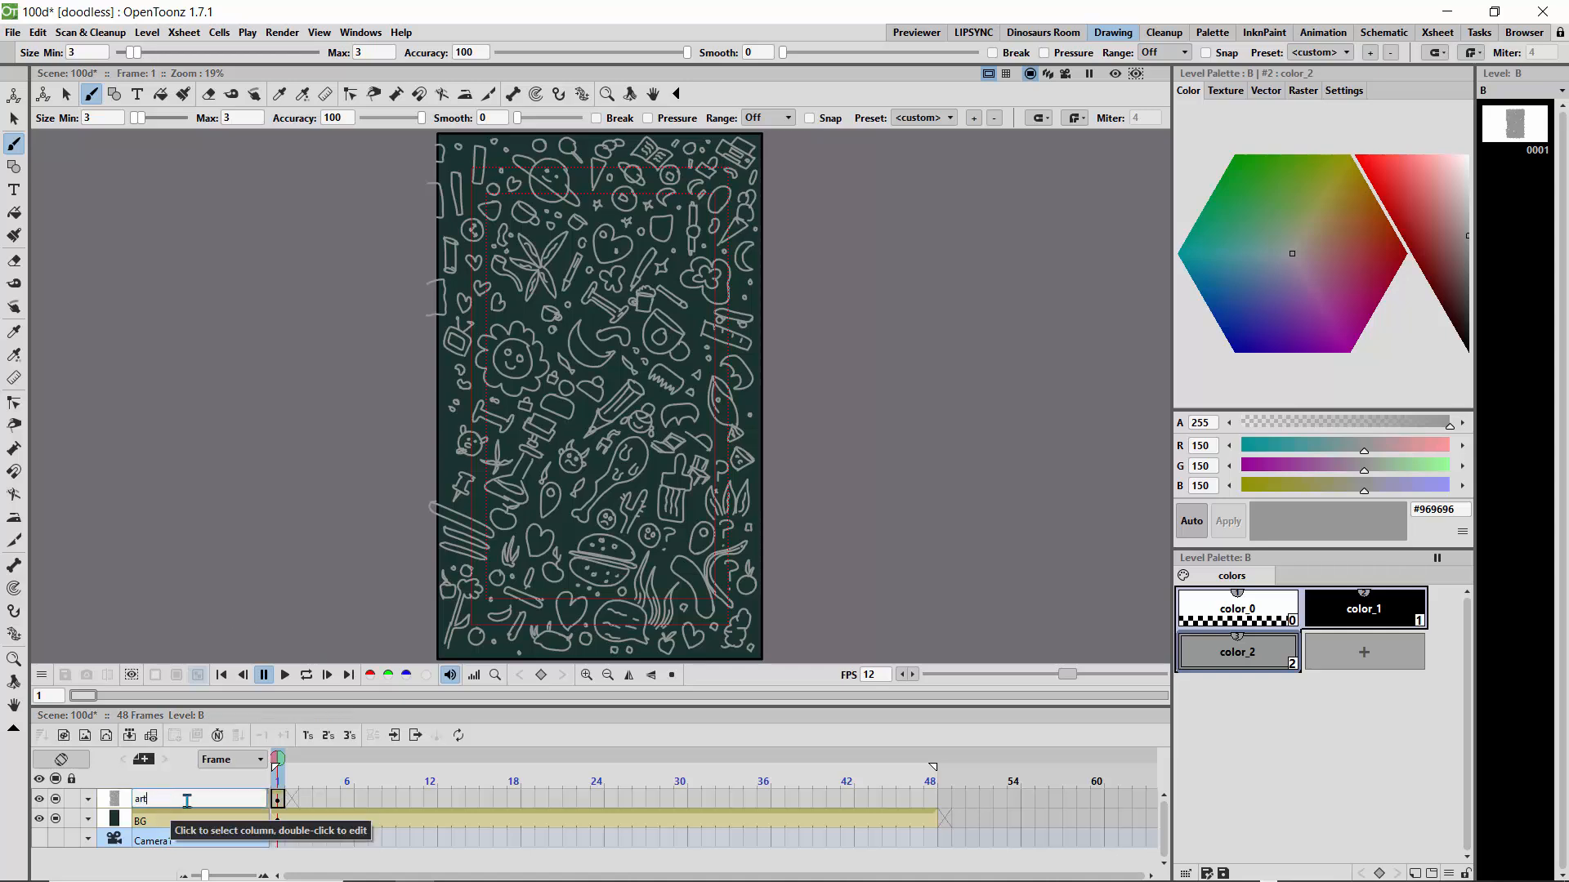
key(Return)
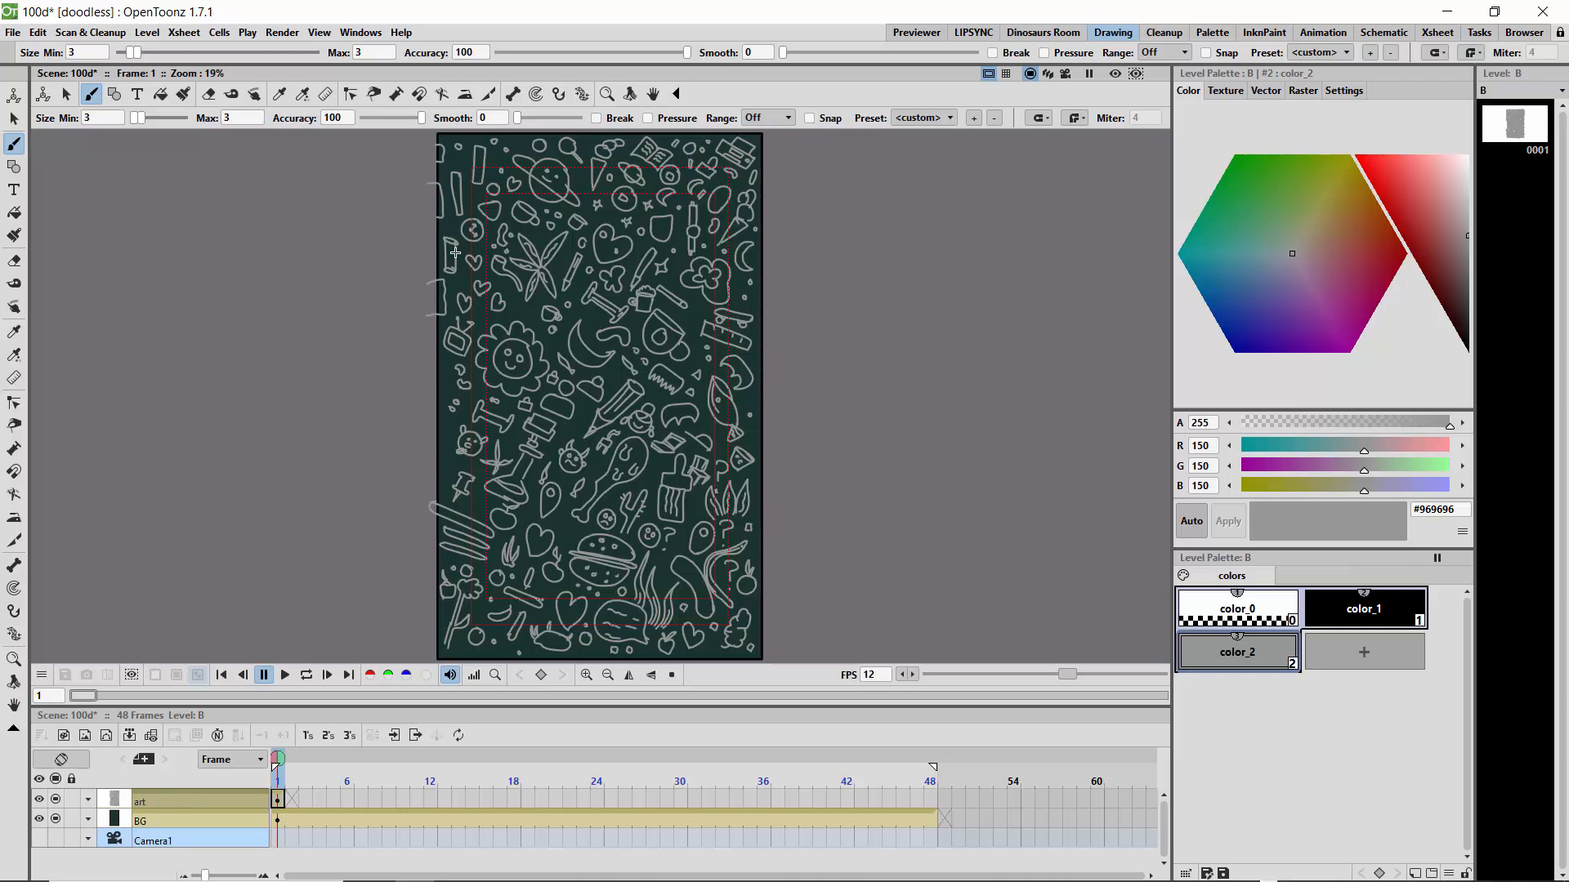
click(318, 33)
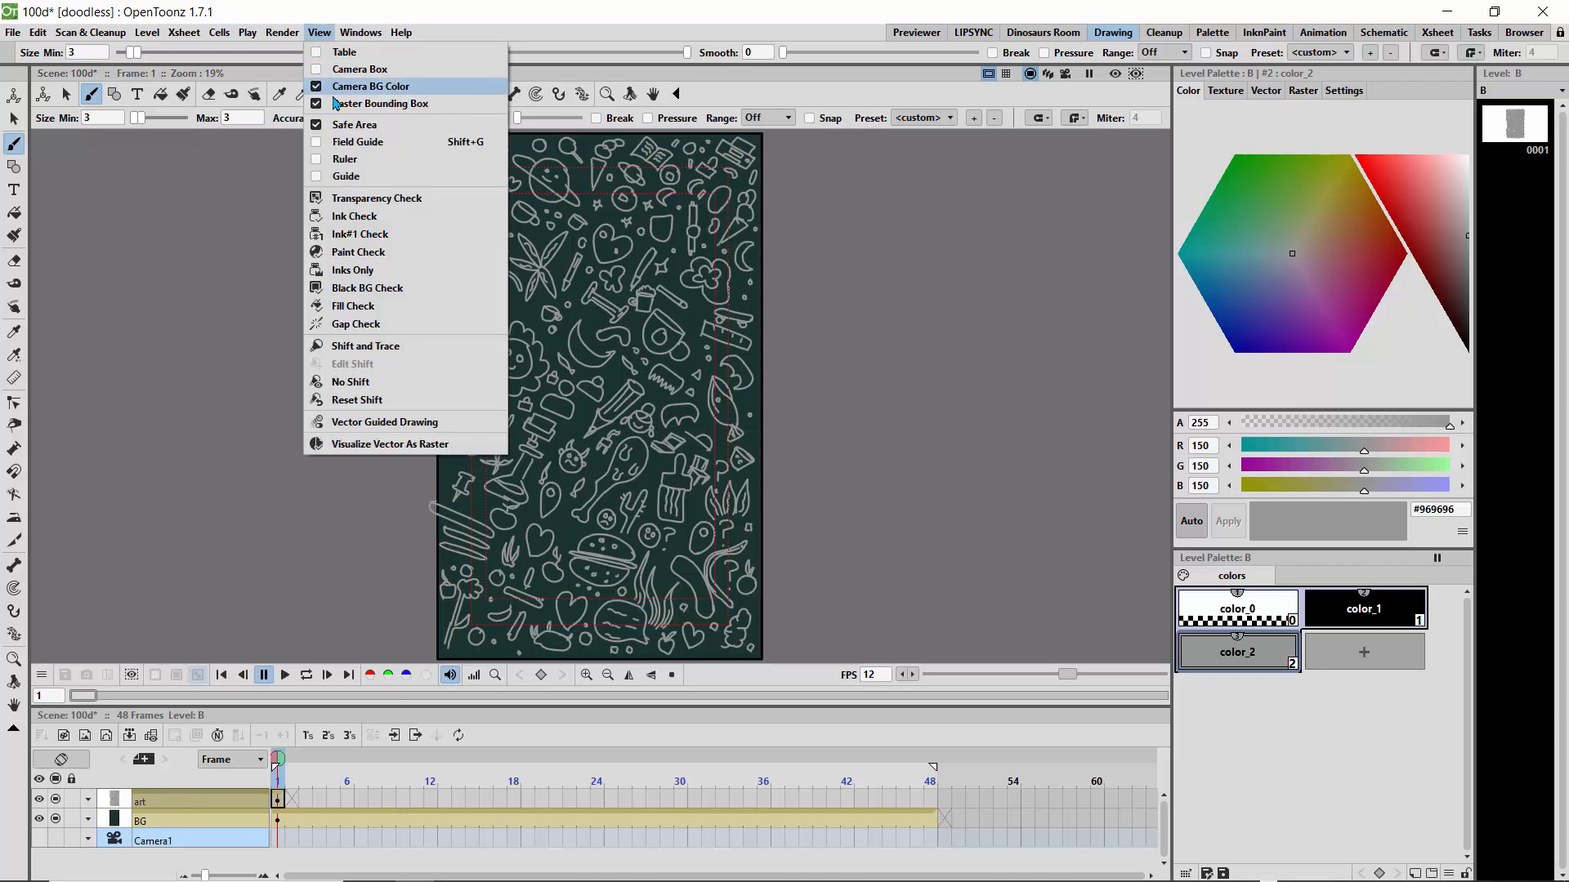
click(325, 129)
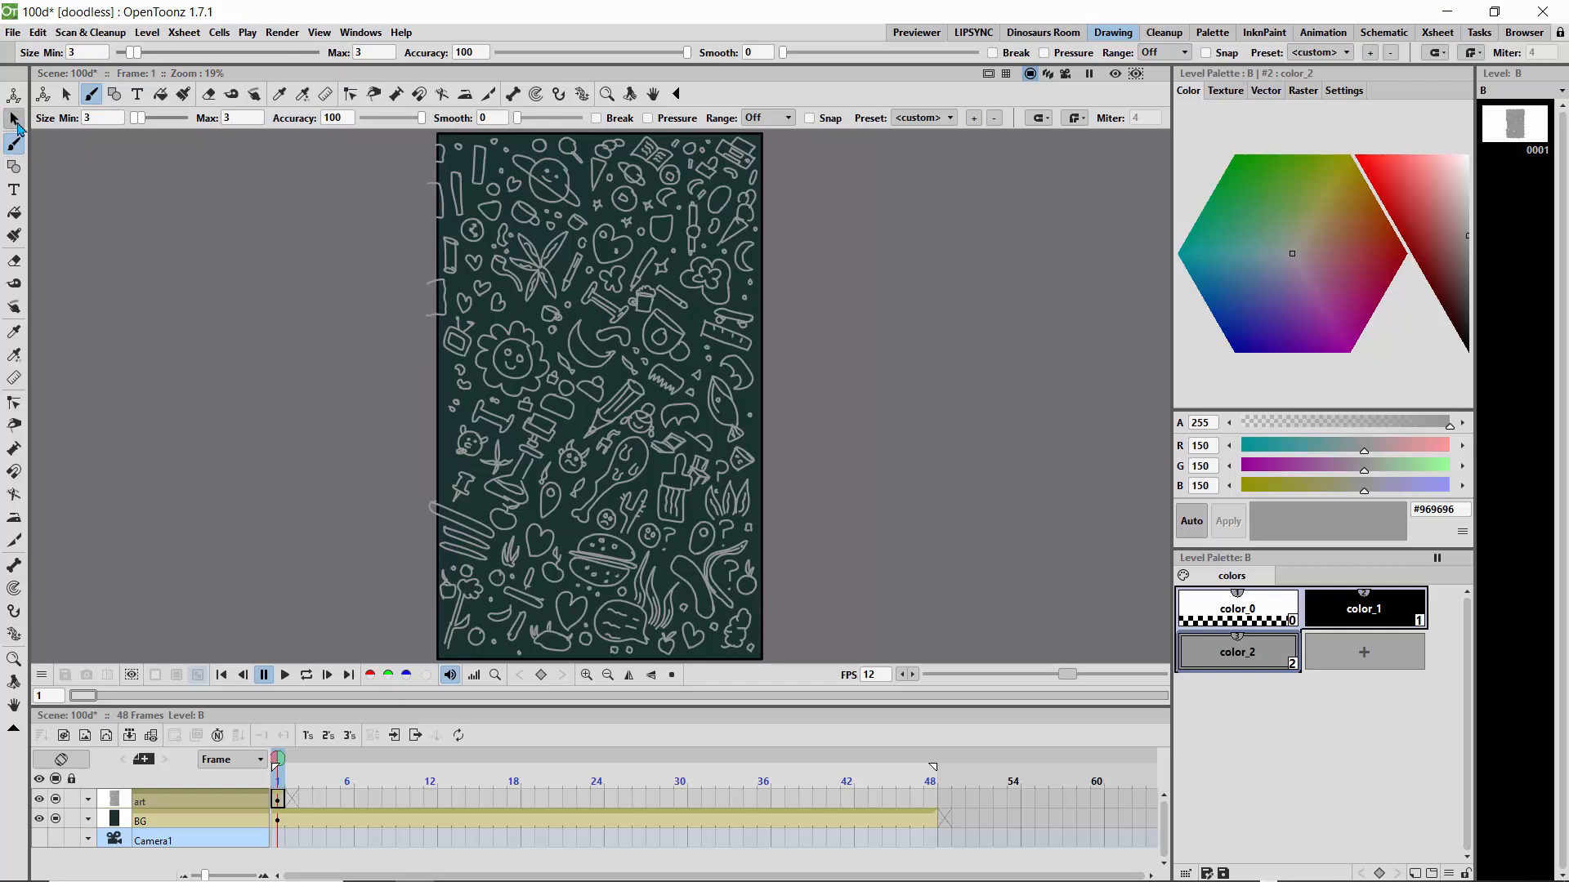
Step: Select the small heart just above the smiling flower with the Selection tool and clear the selection
key(s)
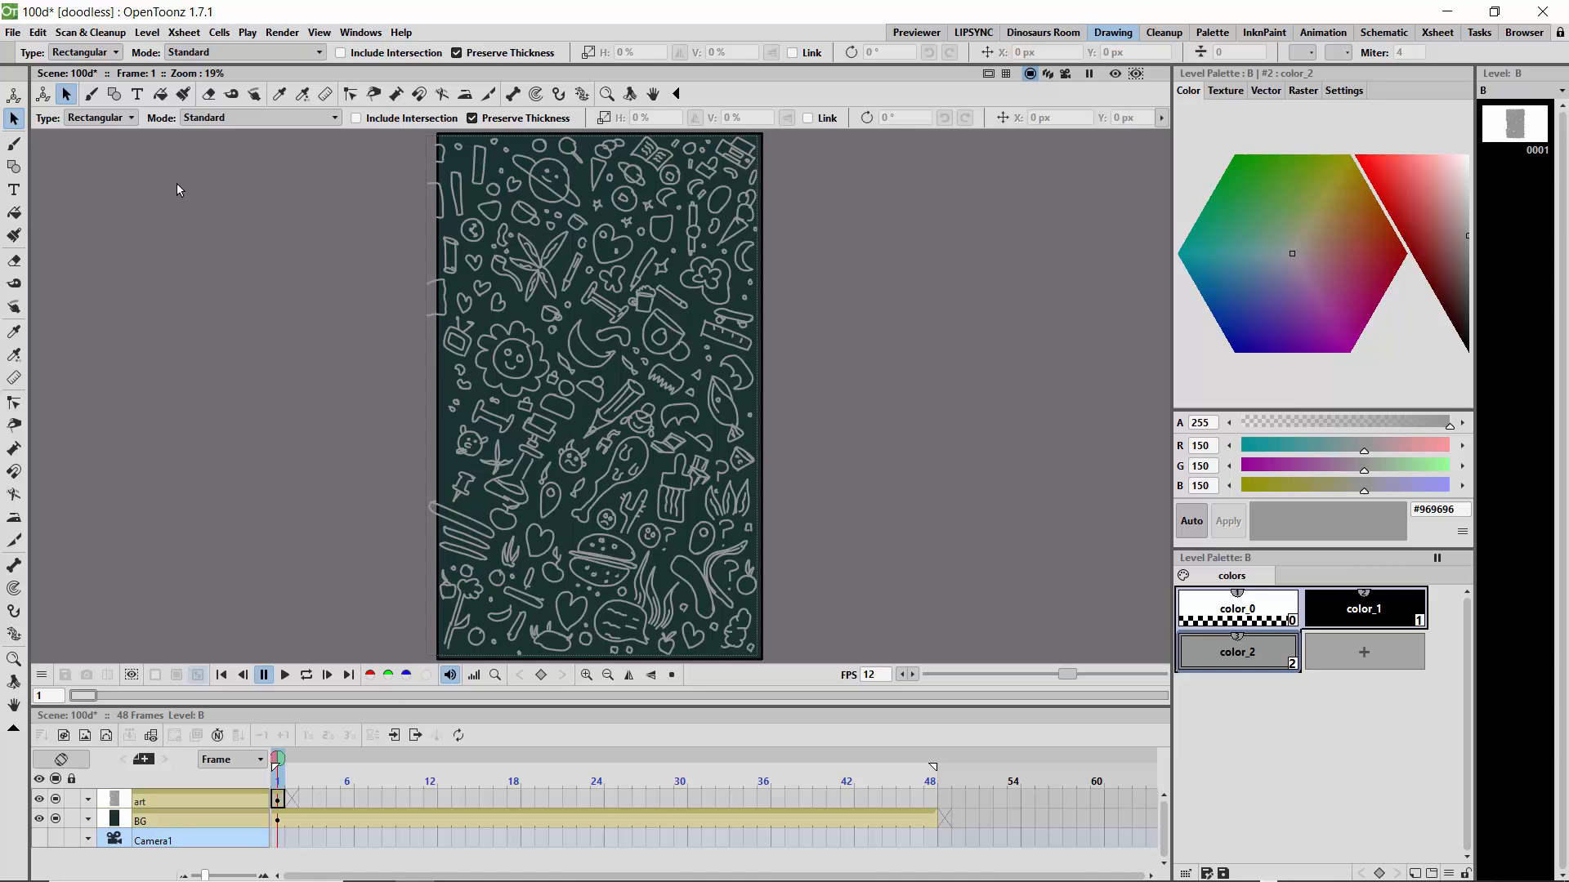
click(496, 317)
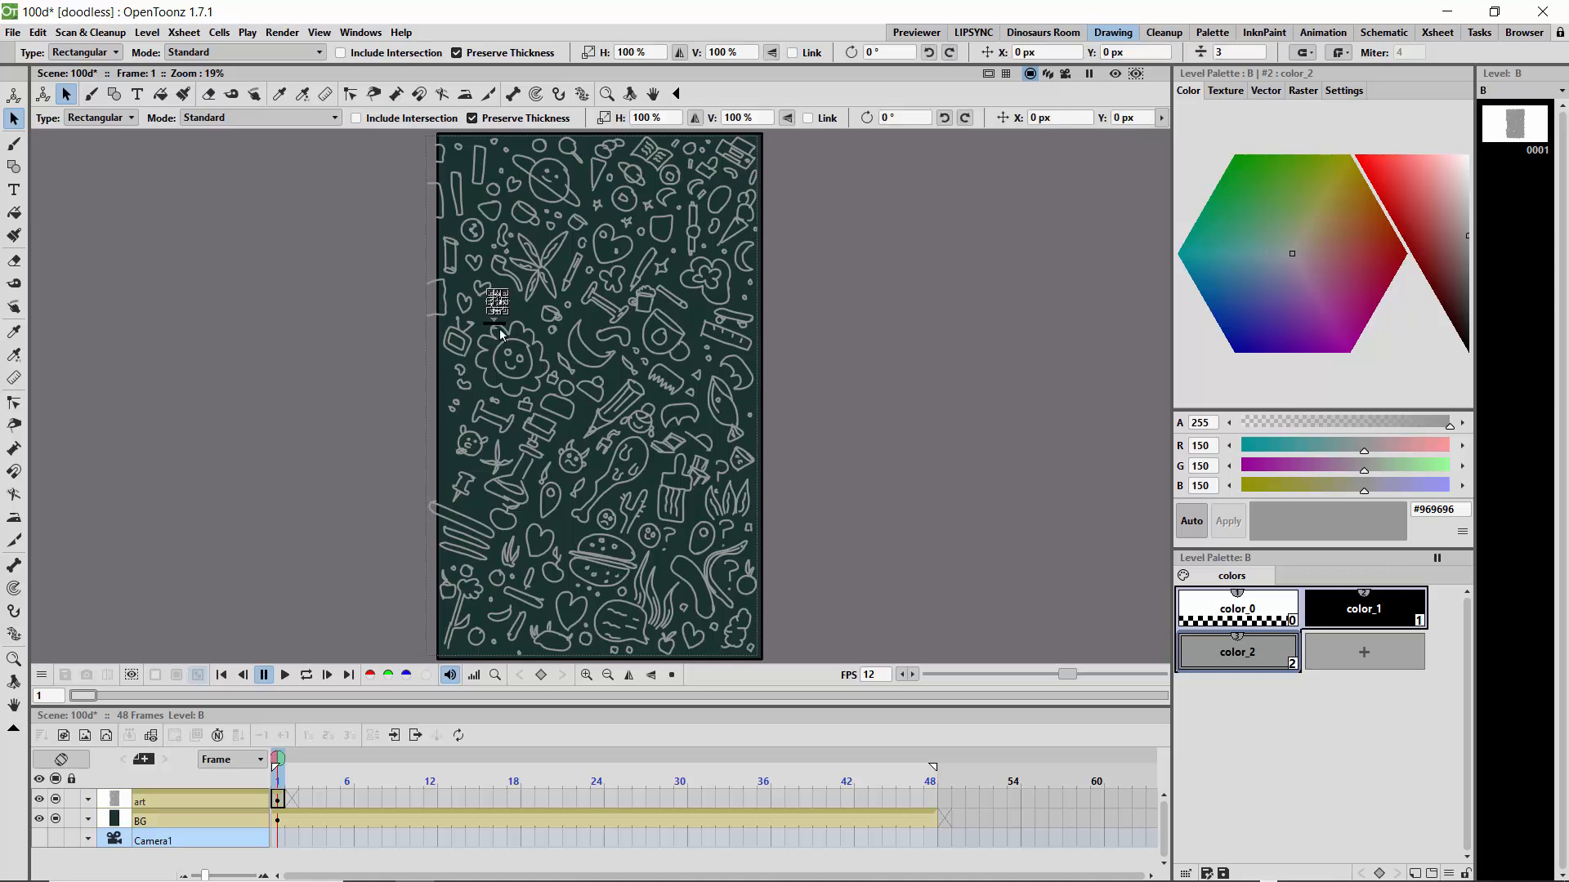
click(587, 675)
click(587, 675)
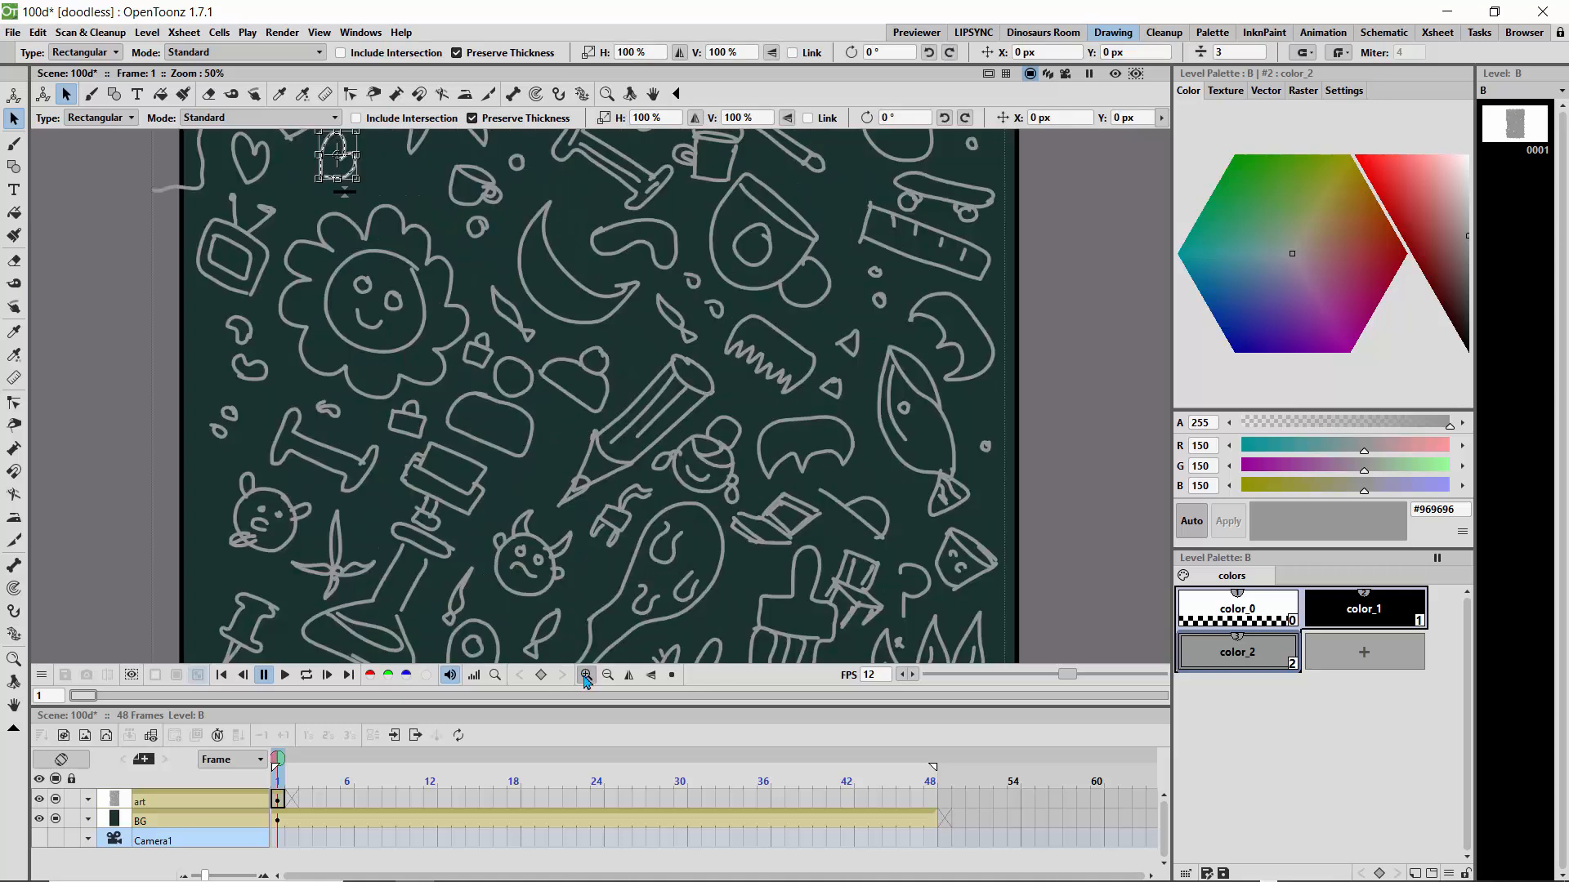
click(607, 675)
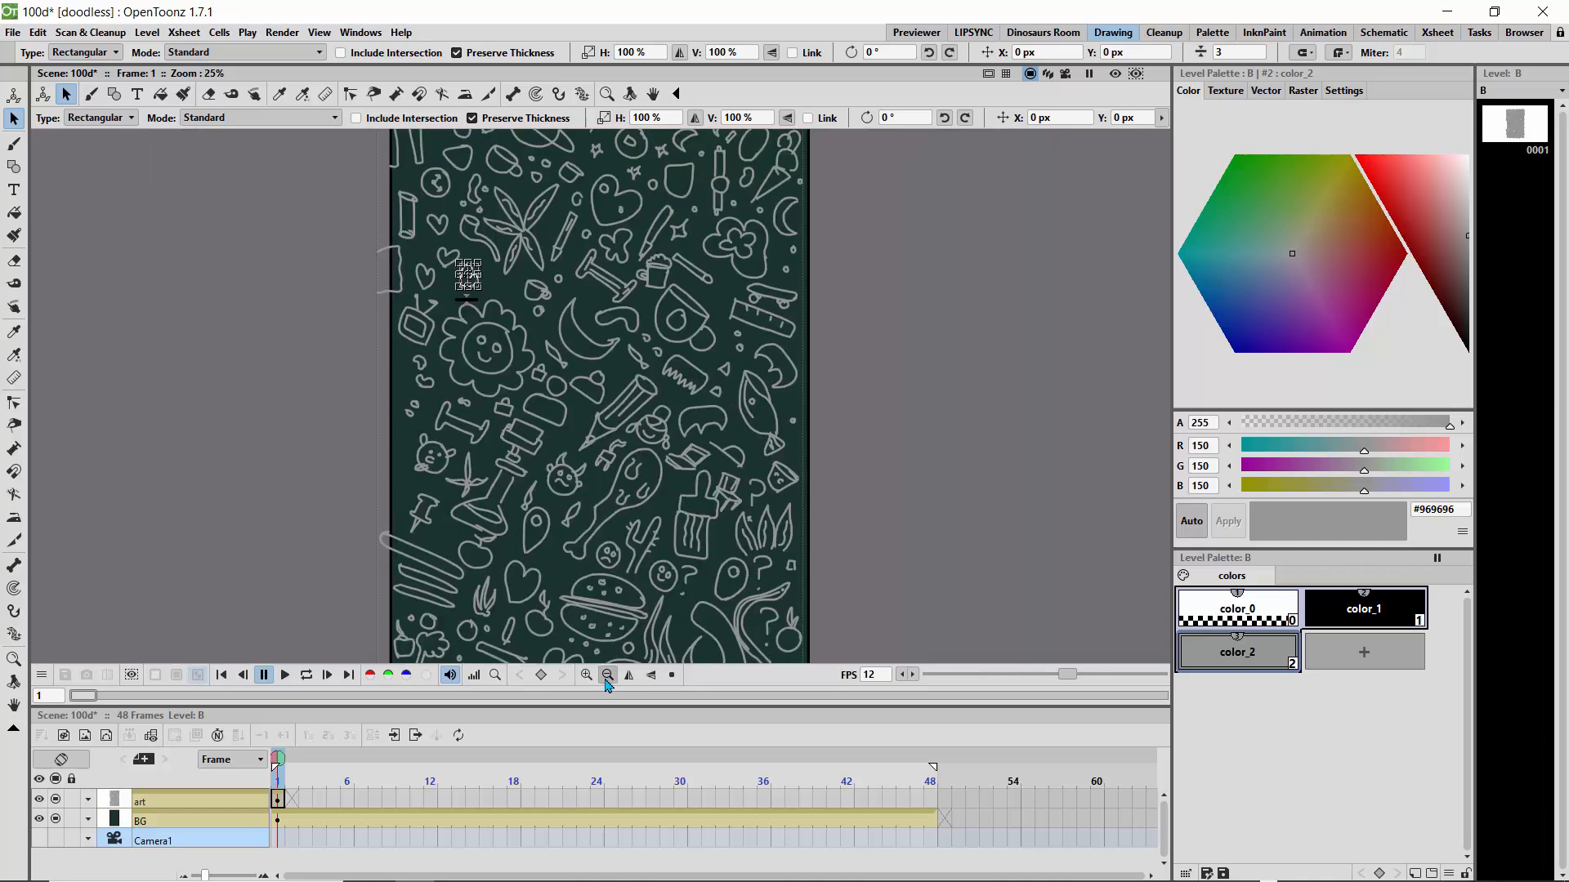
click(333, 406)
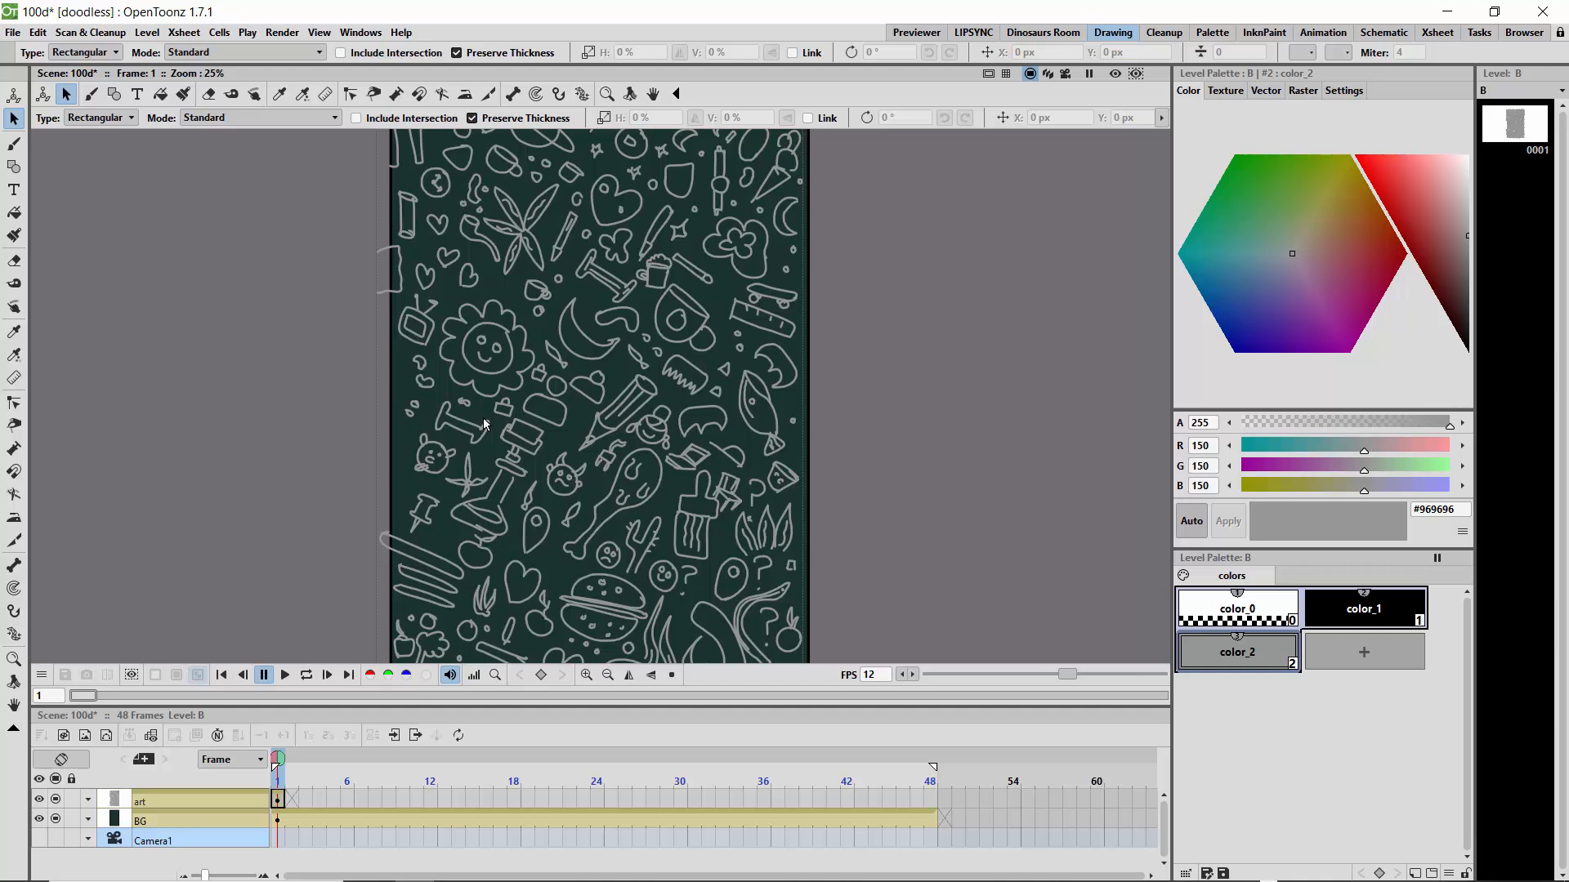
Step: Nudge the flower's face circle slightly to the left and select its eyes, mouth and petal outline individually
click(586, 674)
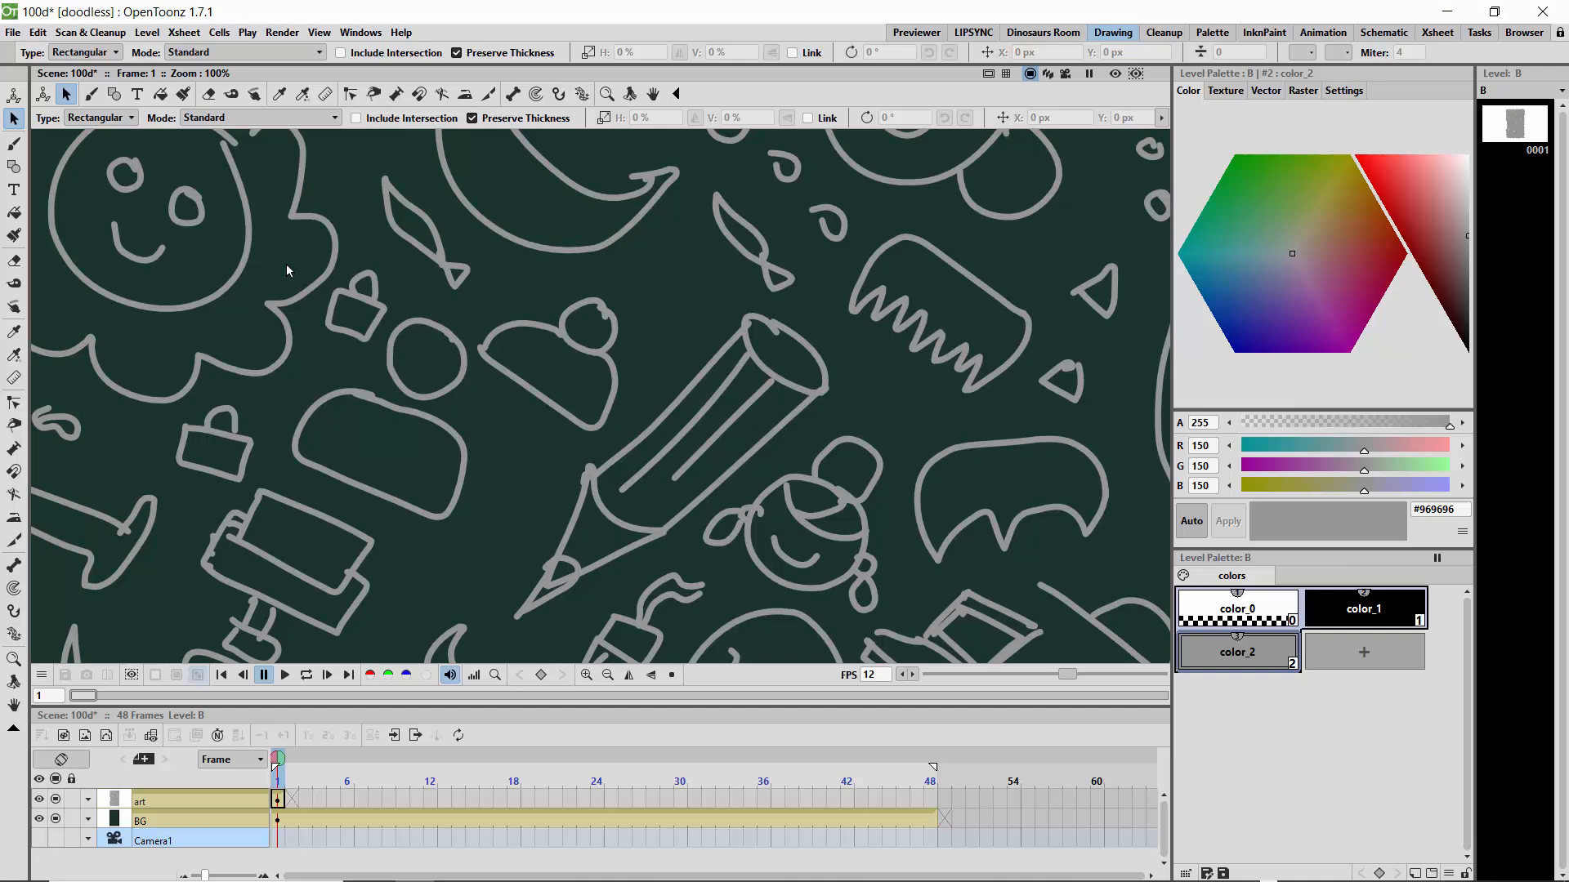
key(space)
drag(285, 269, 743, 425)
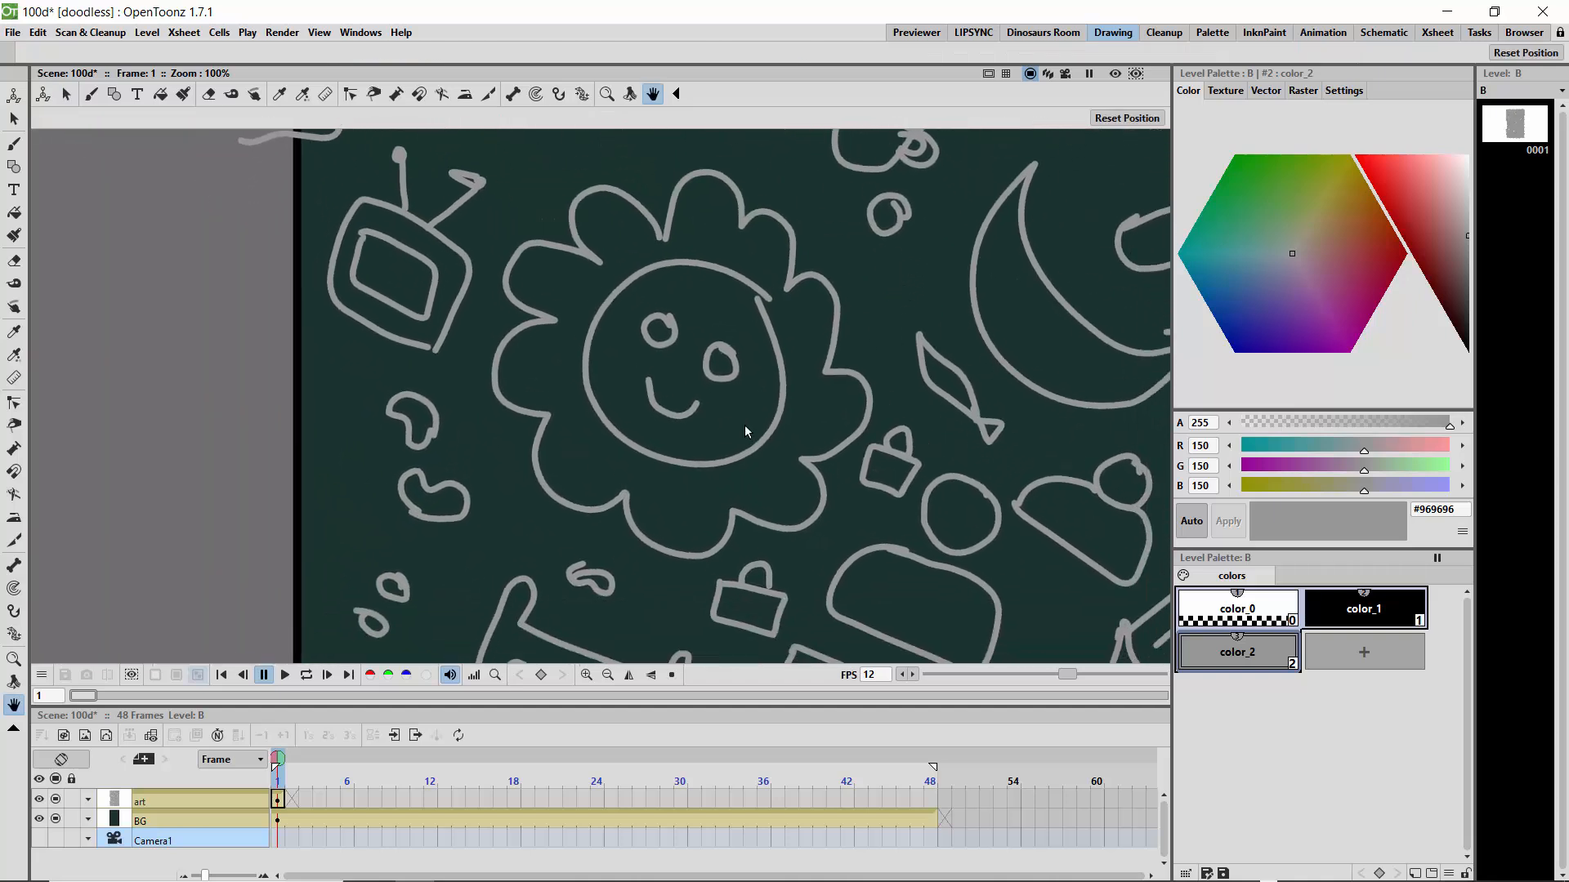
click(675, 270)
drag(664, 267, 628, 289)
click(668, 325)
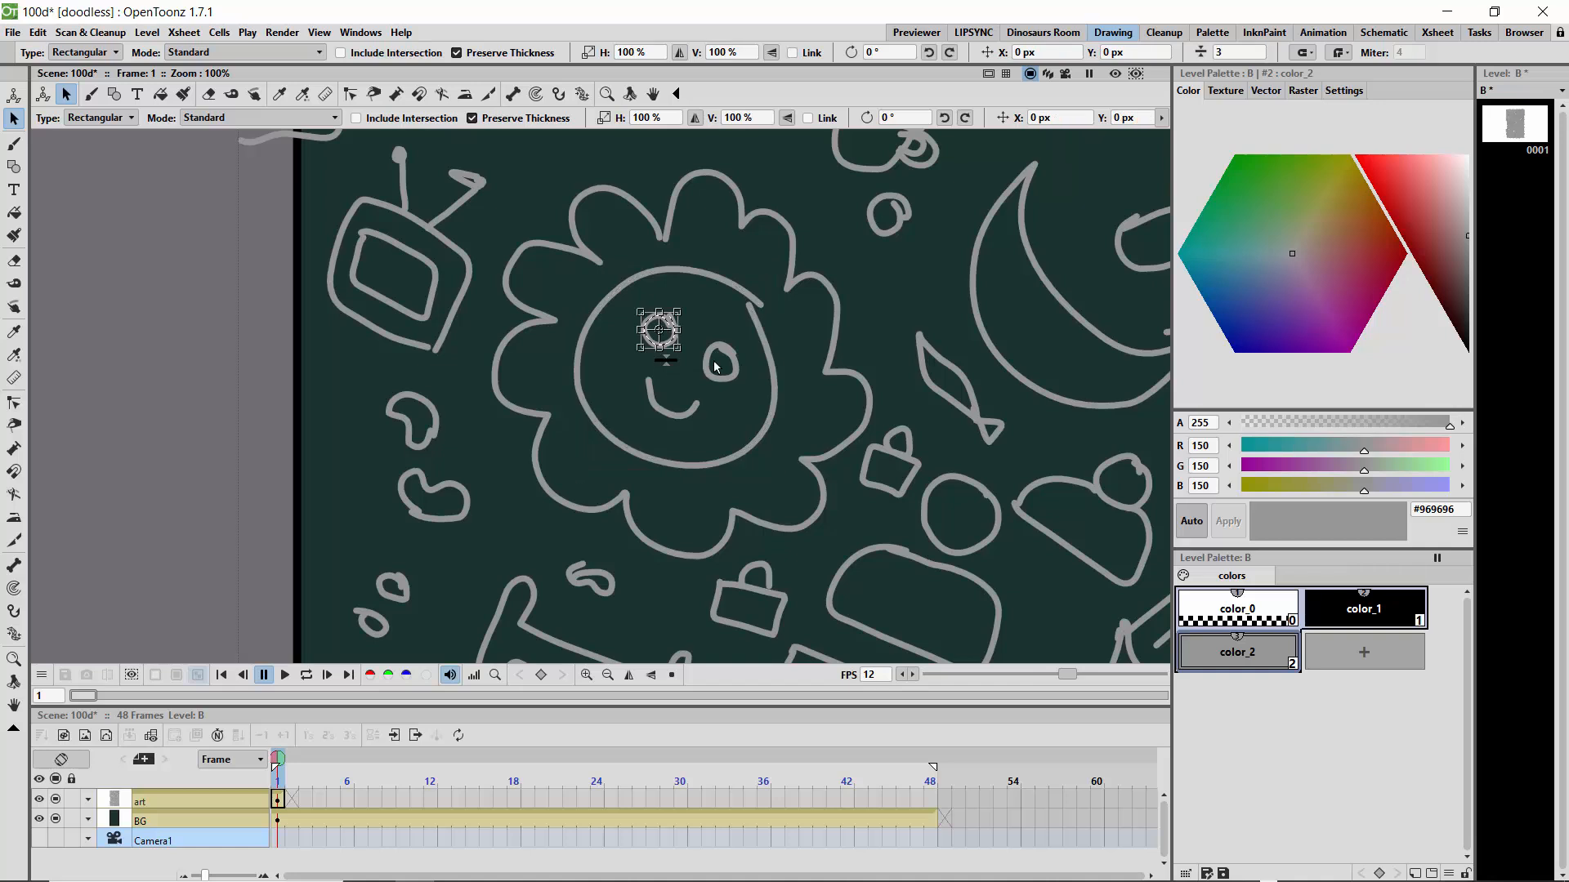
click(723, 355)
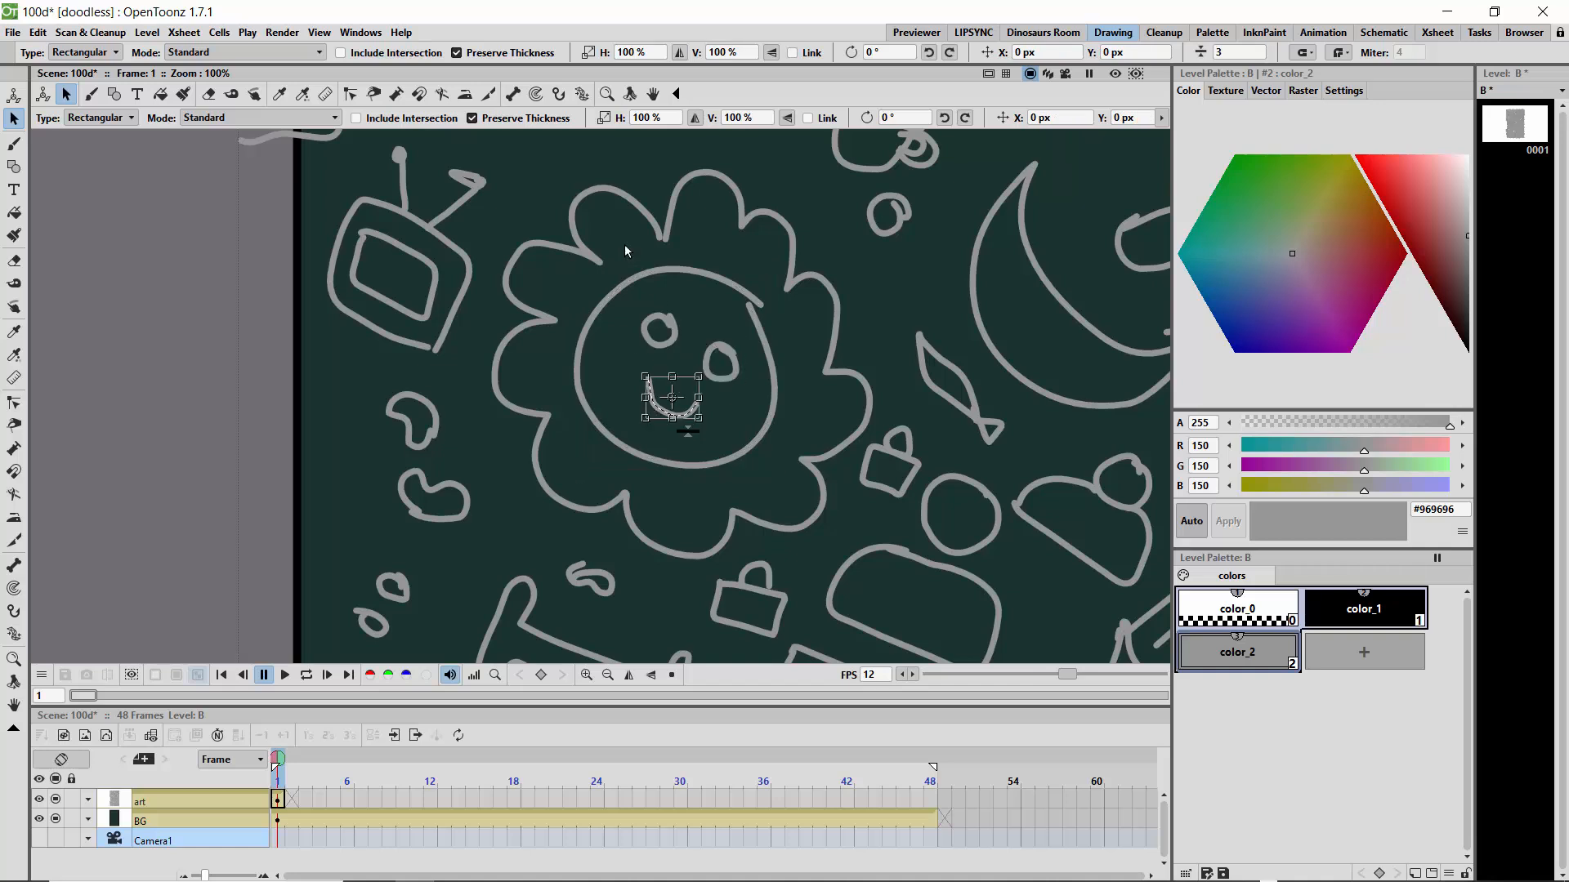
click(652, 227)
drag(631, 205, 632, 205)
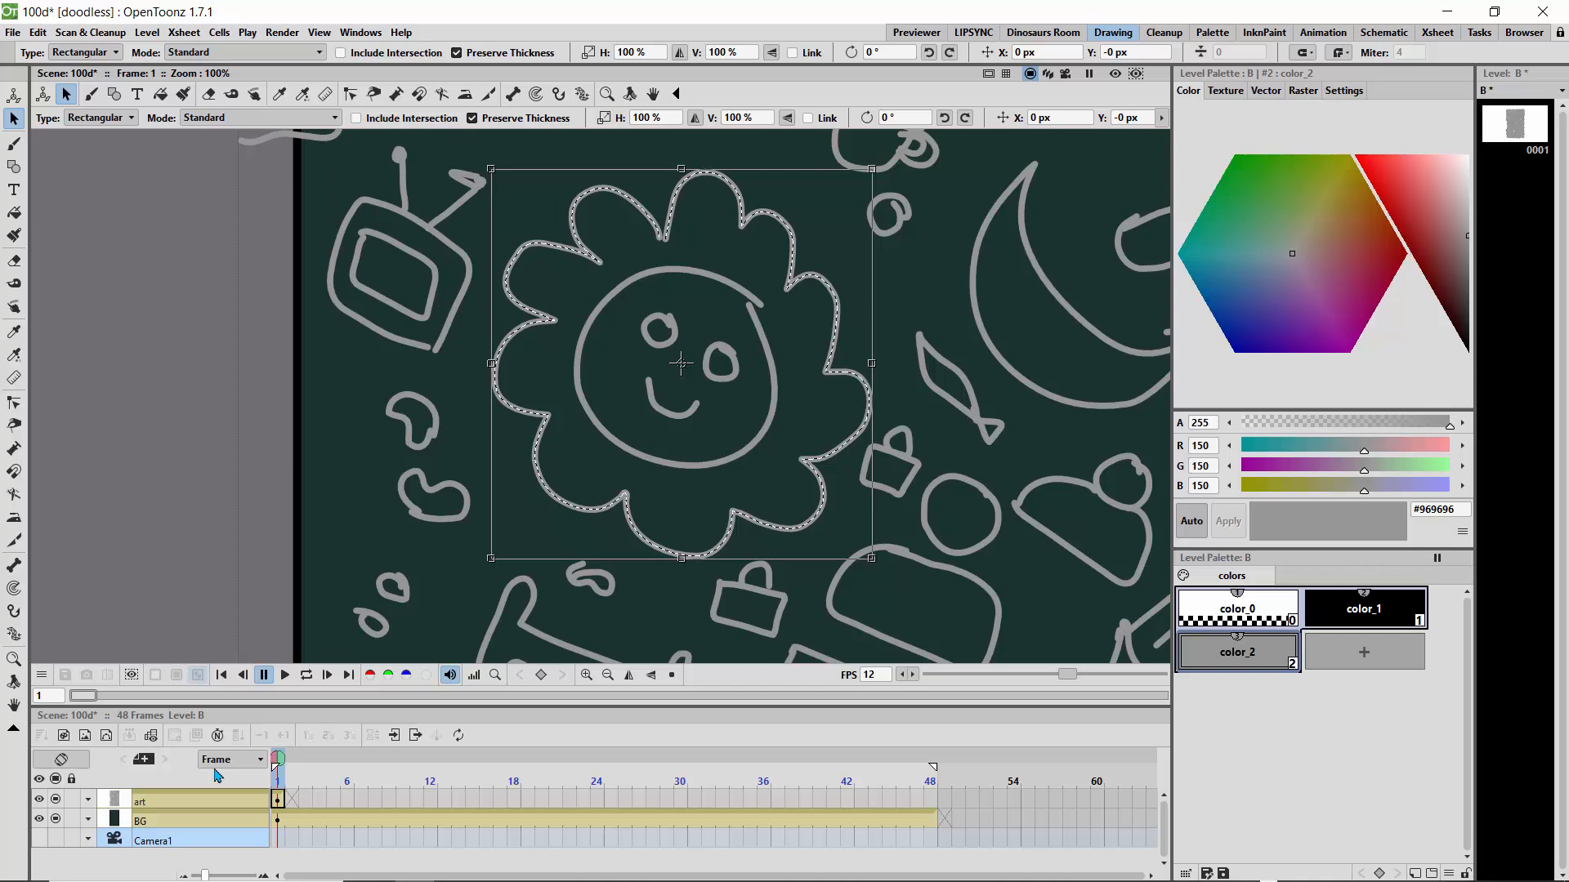
Step: Extend the art layer's single drawing through frame 48 to match the BG layer and play it in a loop
click(279, 804)
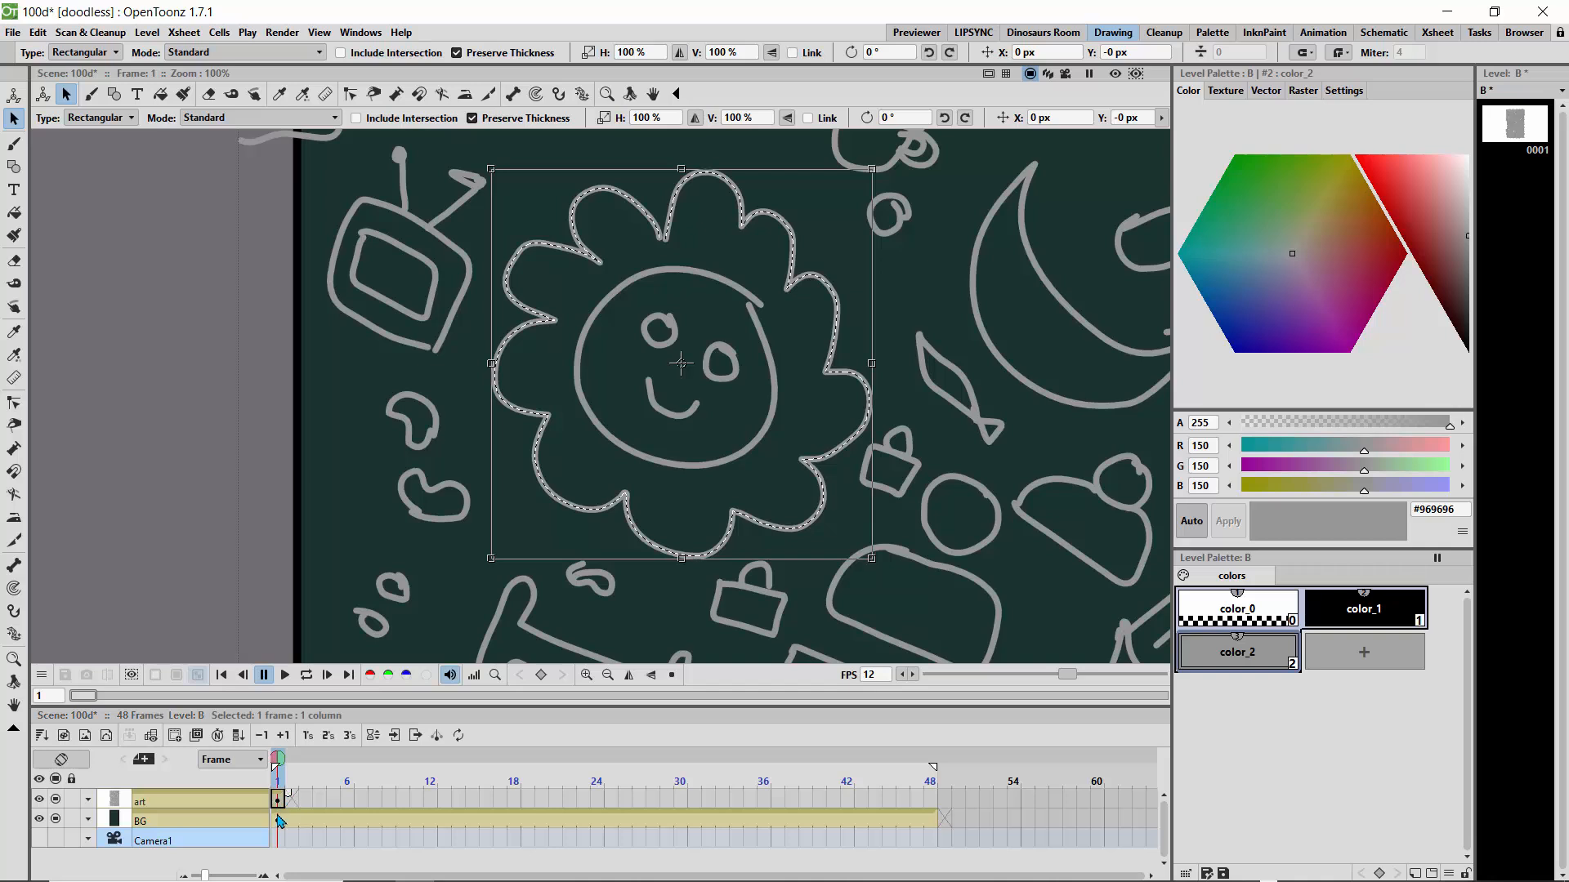
drag(290, 797, 932, 806)
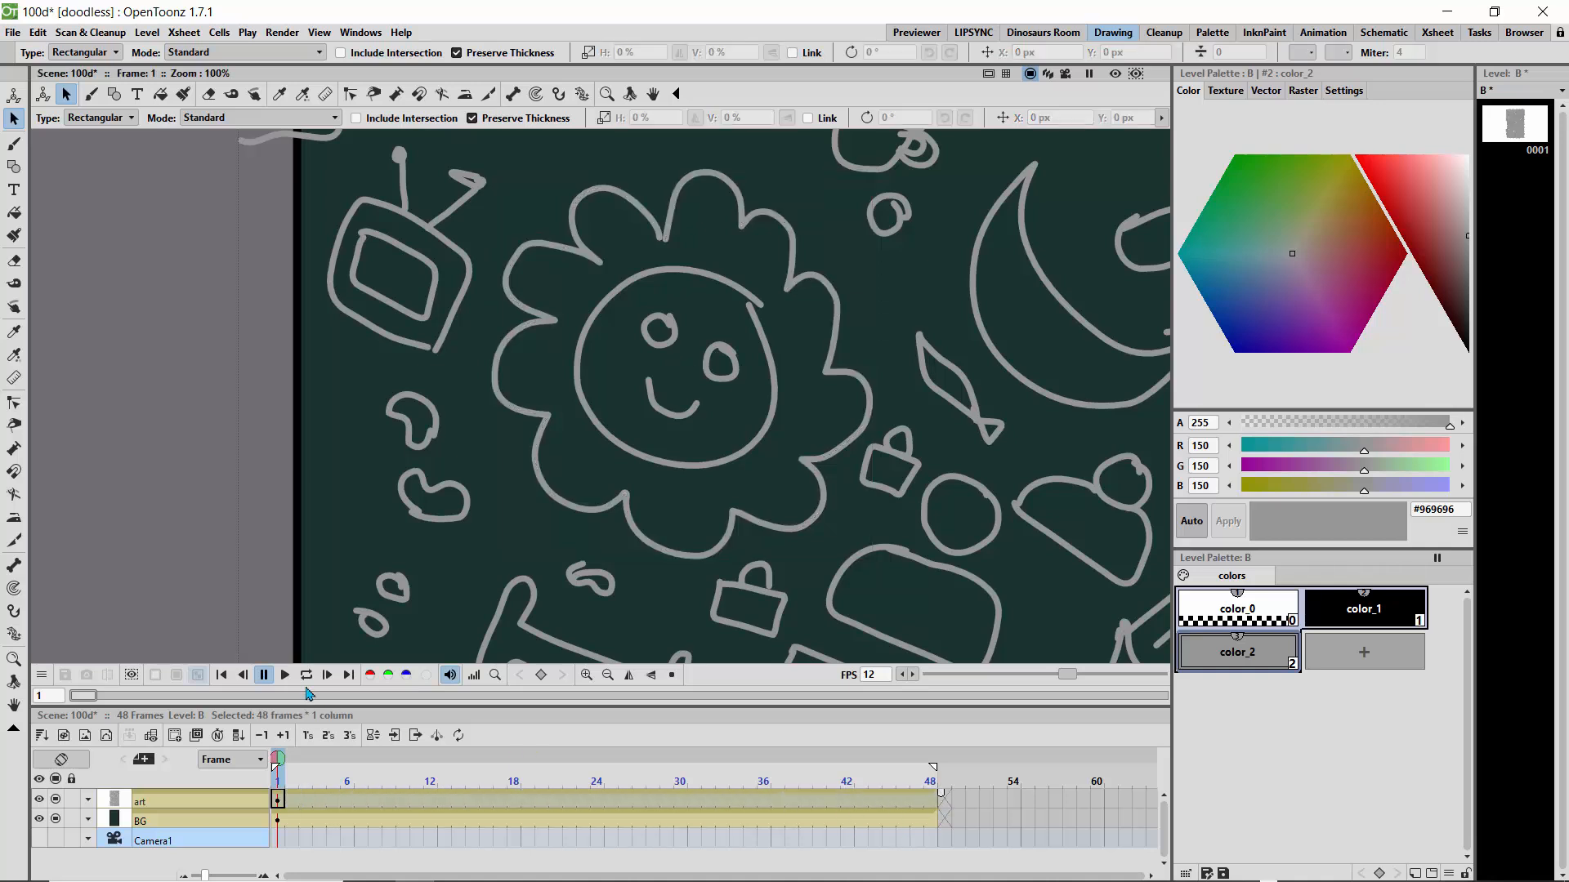
key(p)
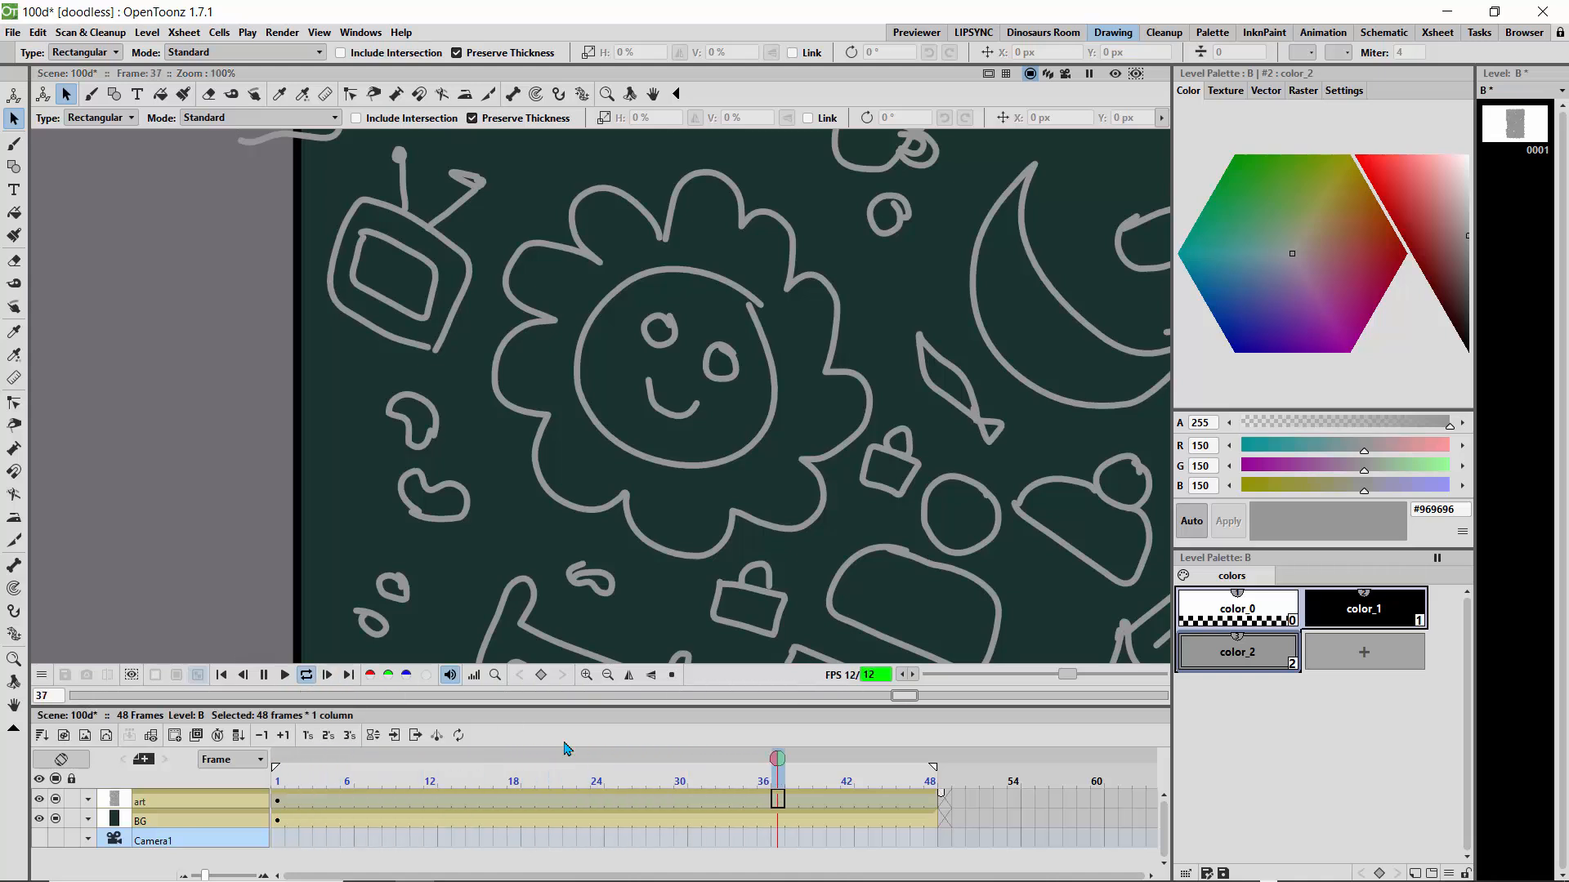
Step: Review the BG and art columns in the Dinosaurs Room workspace, stop the loop and return to the Drawing workspace
click(1043, 32)
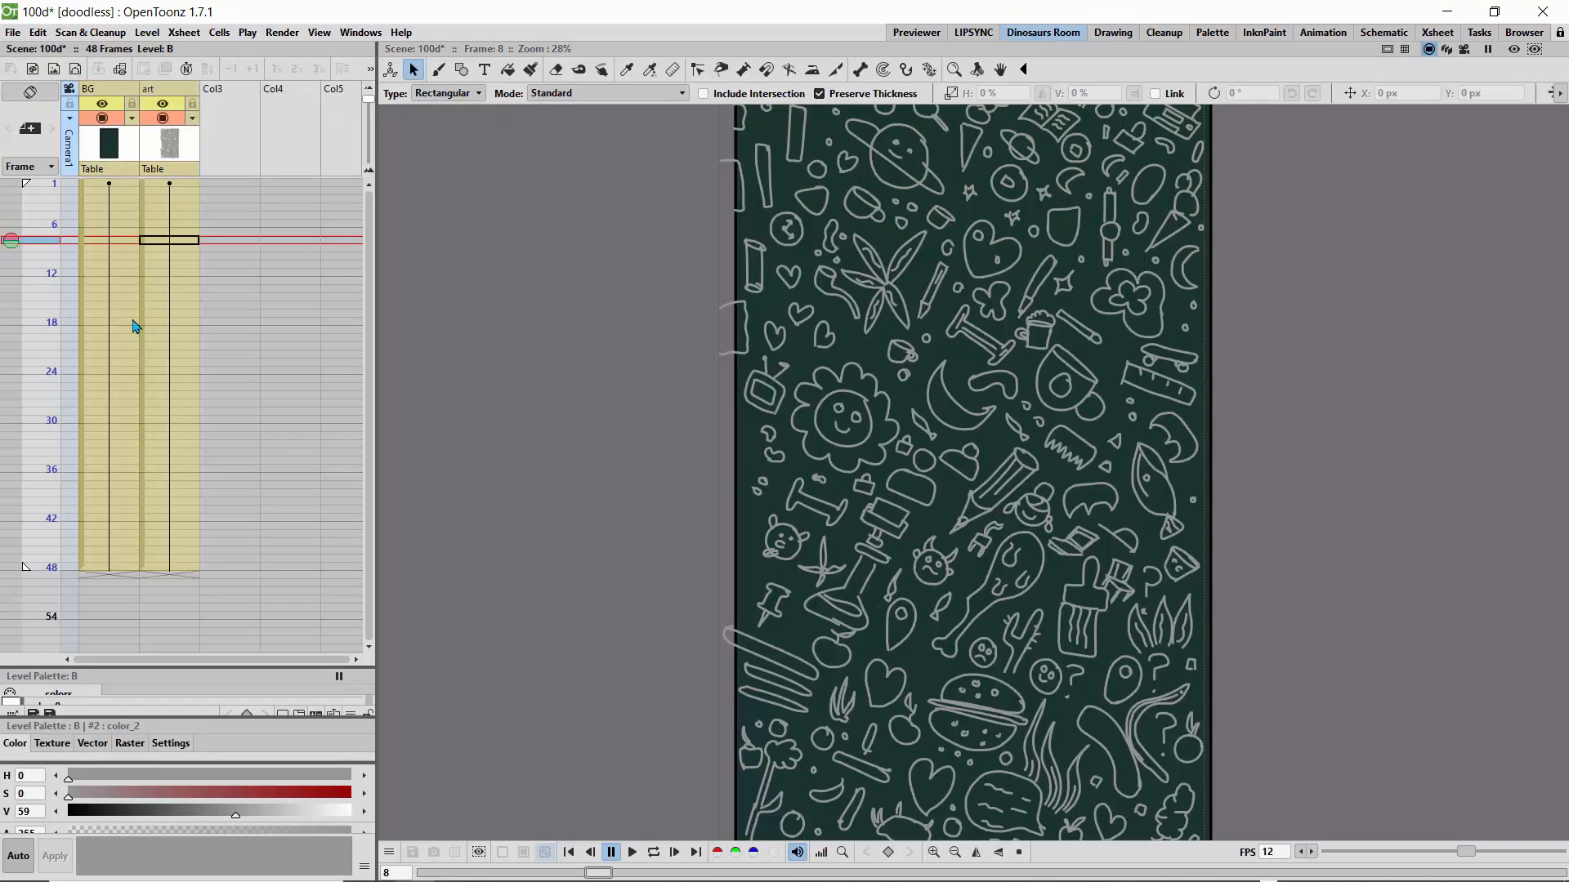
click(653, 852)
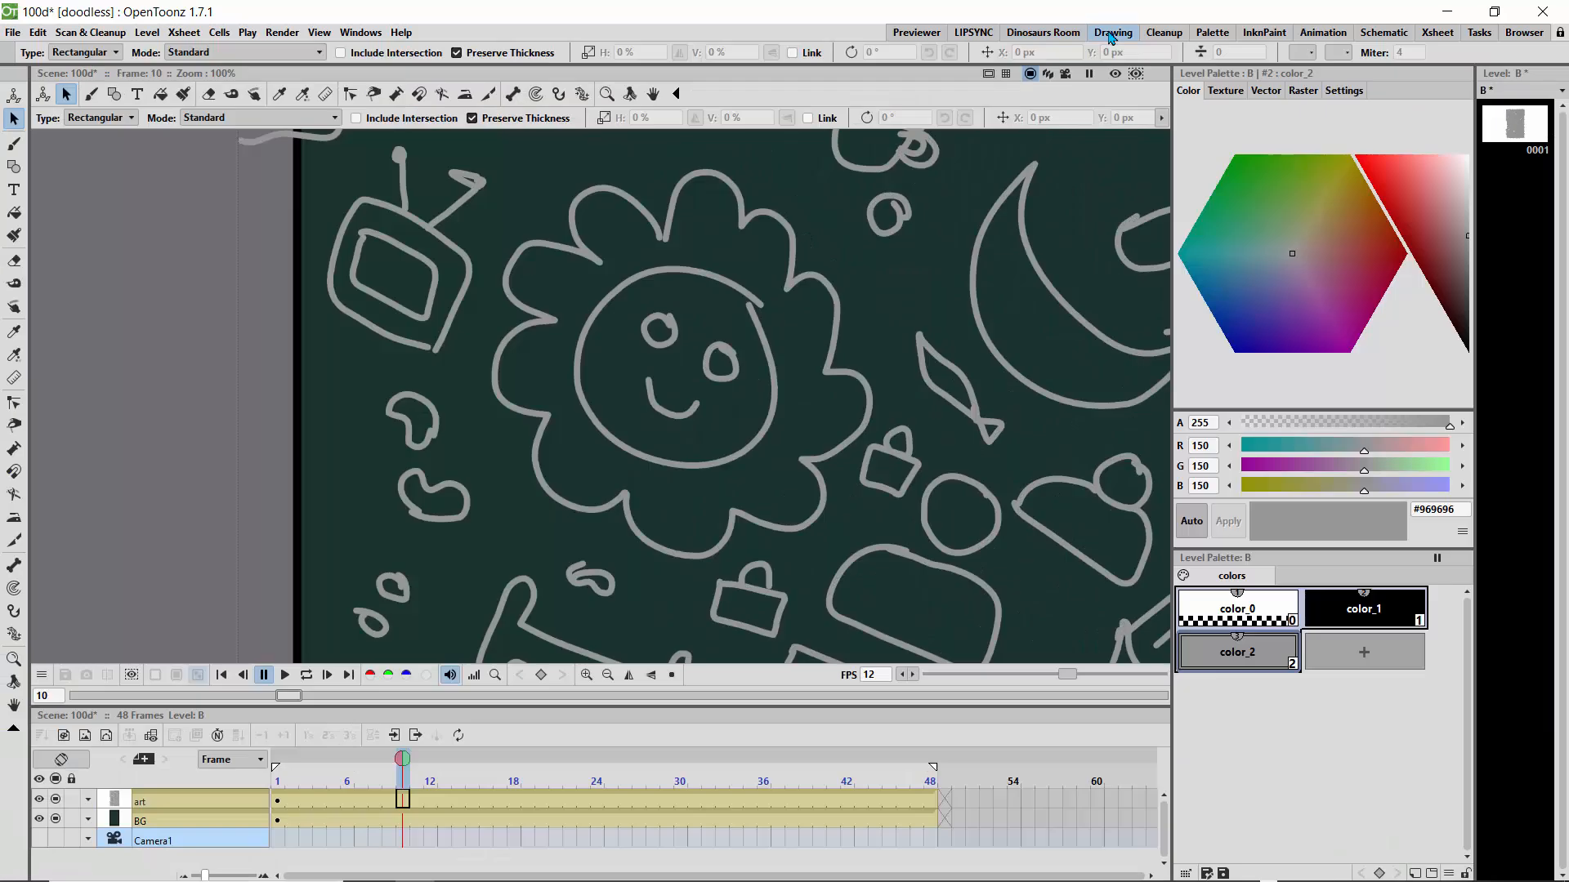
click(1113, 32)
Step: Select the flower's petal outline, face circle, both eyes and mouth together and group the strokes
click(586, 332)
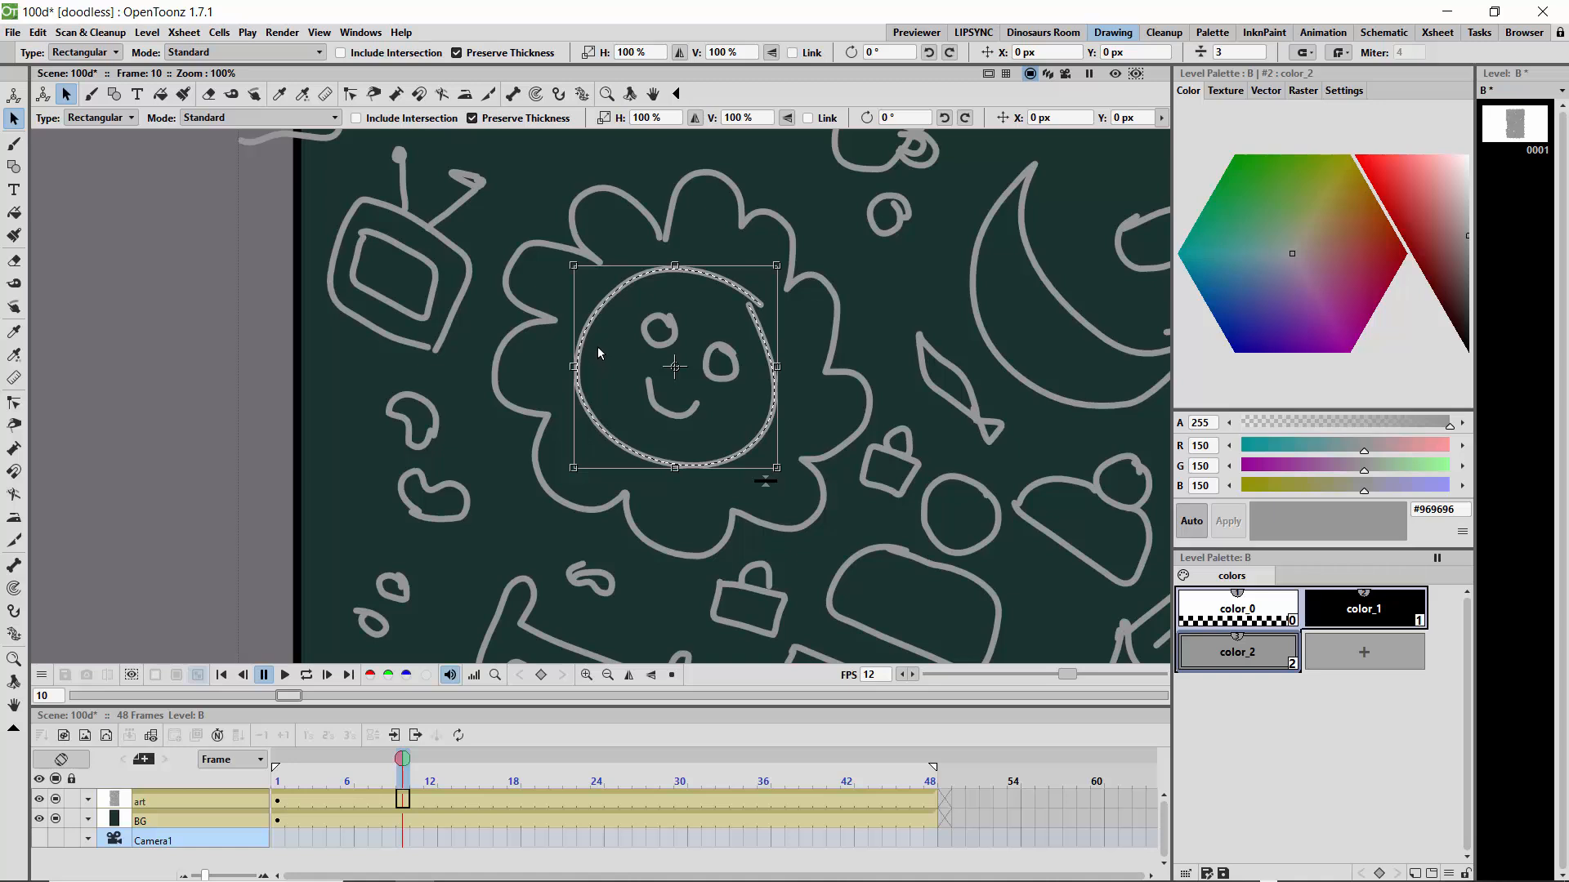
click(666, 329)
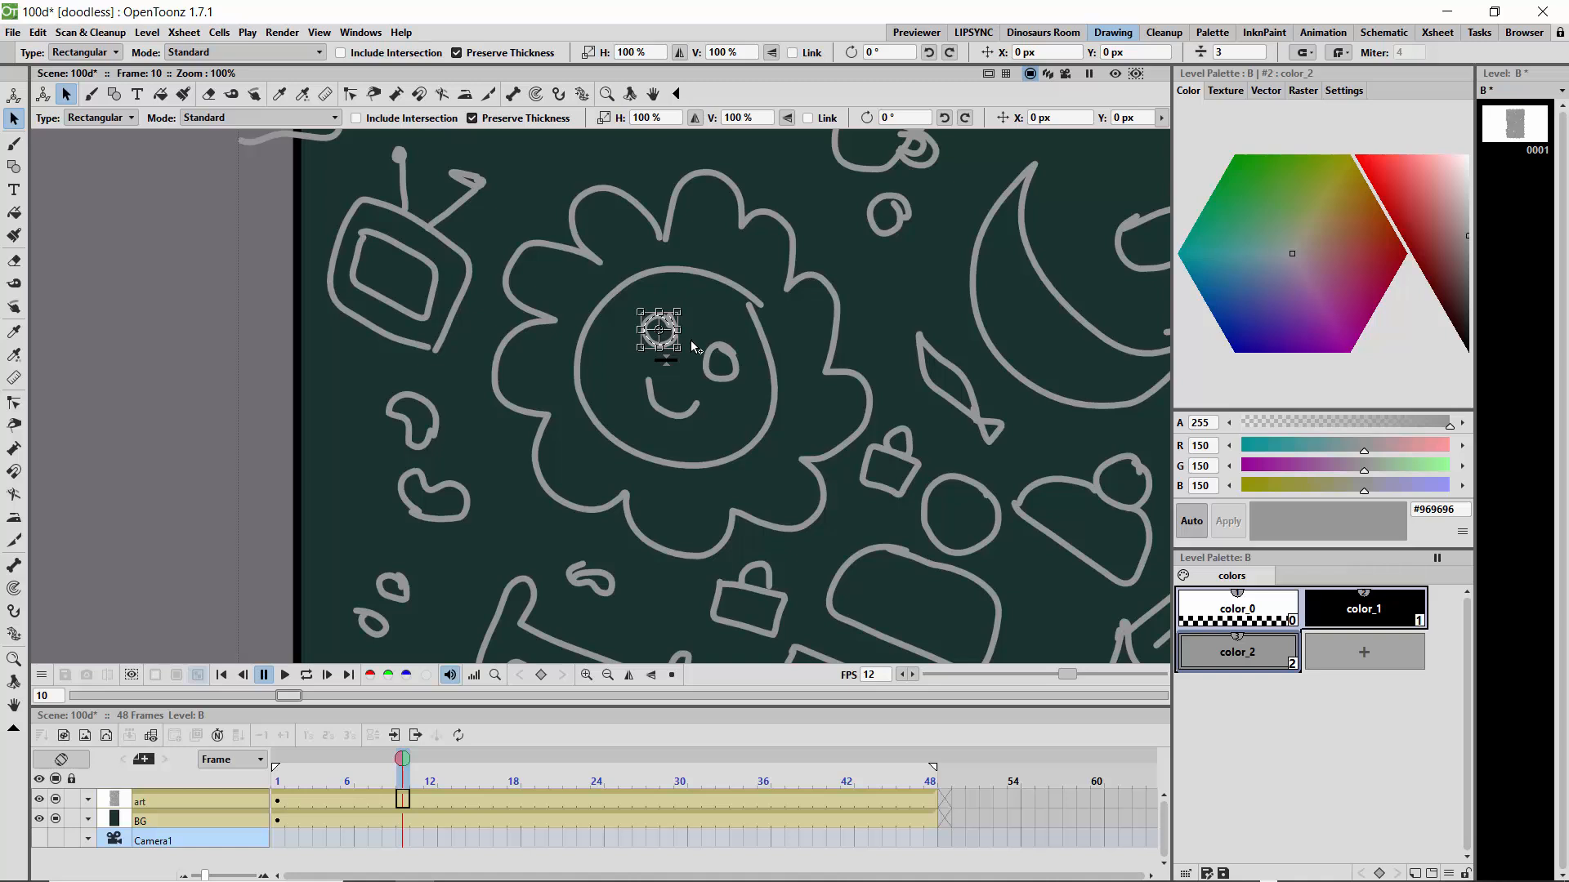
click(708, 278)
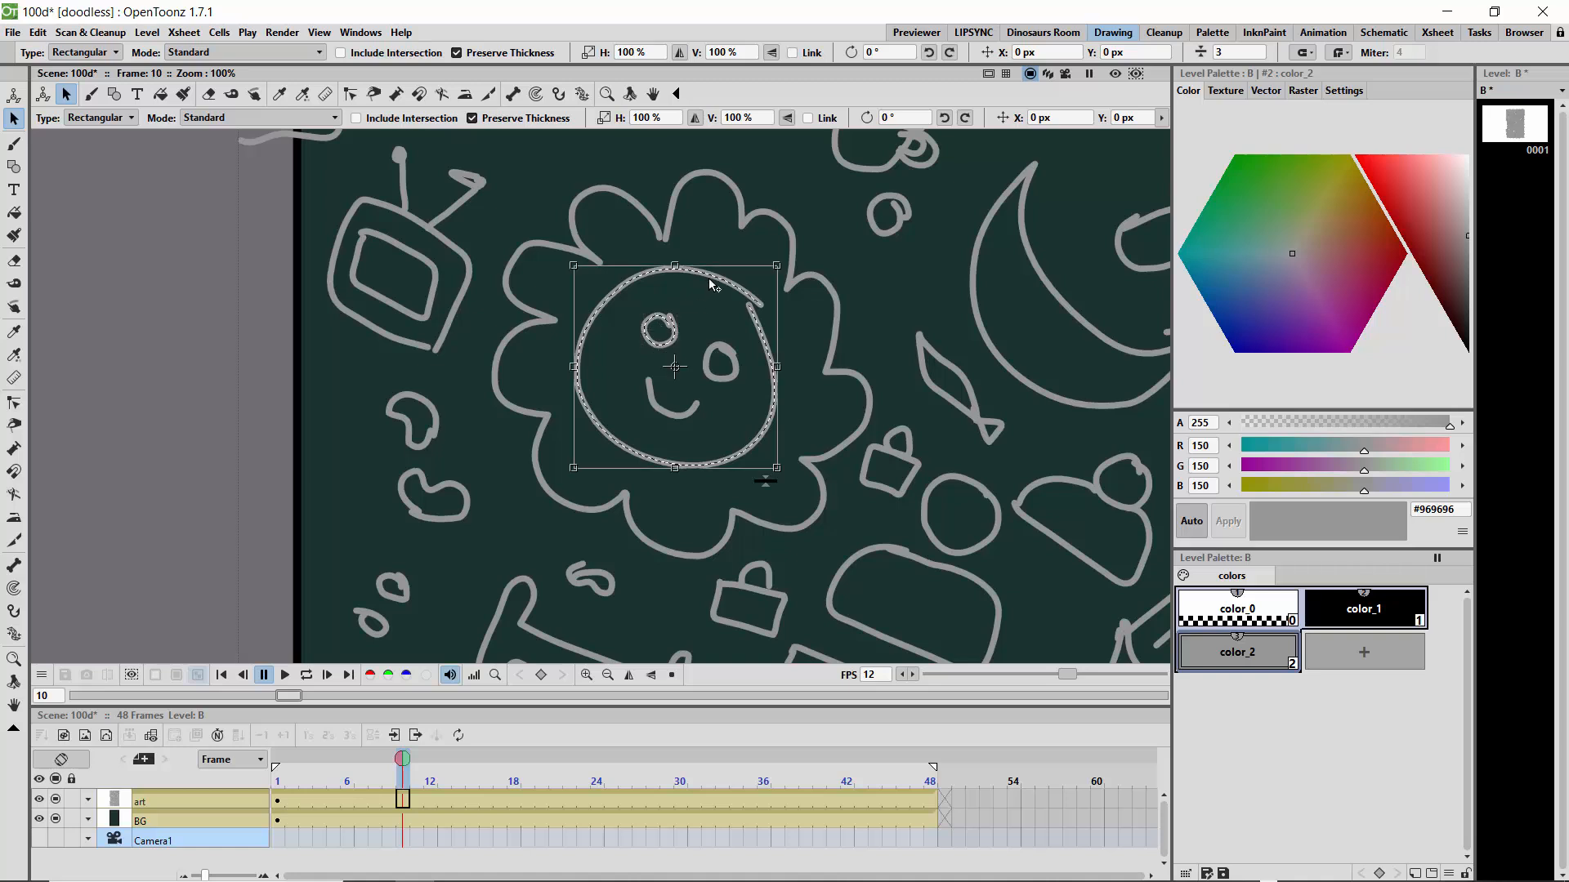
shift+click(730, 358)
shift+click(657, 233)
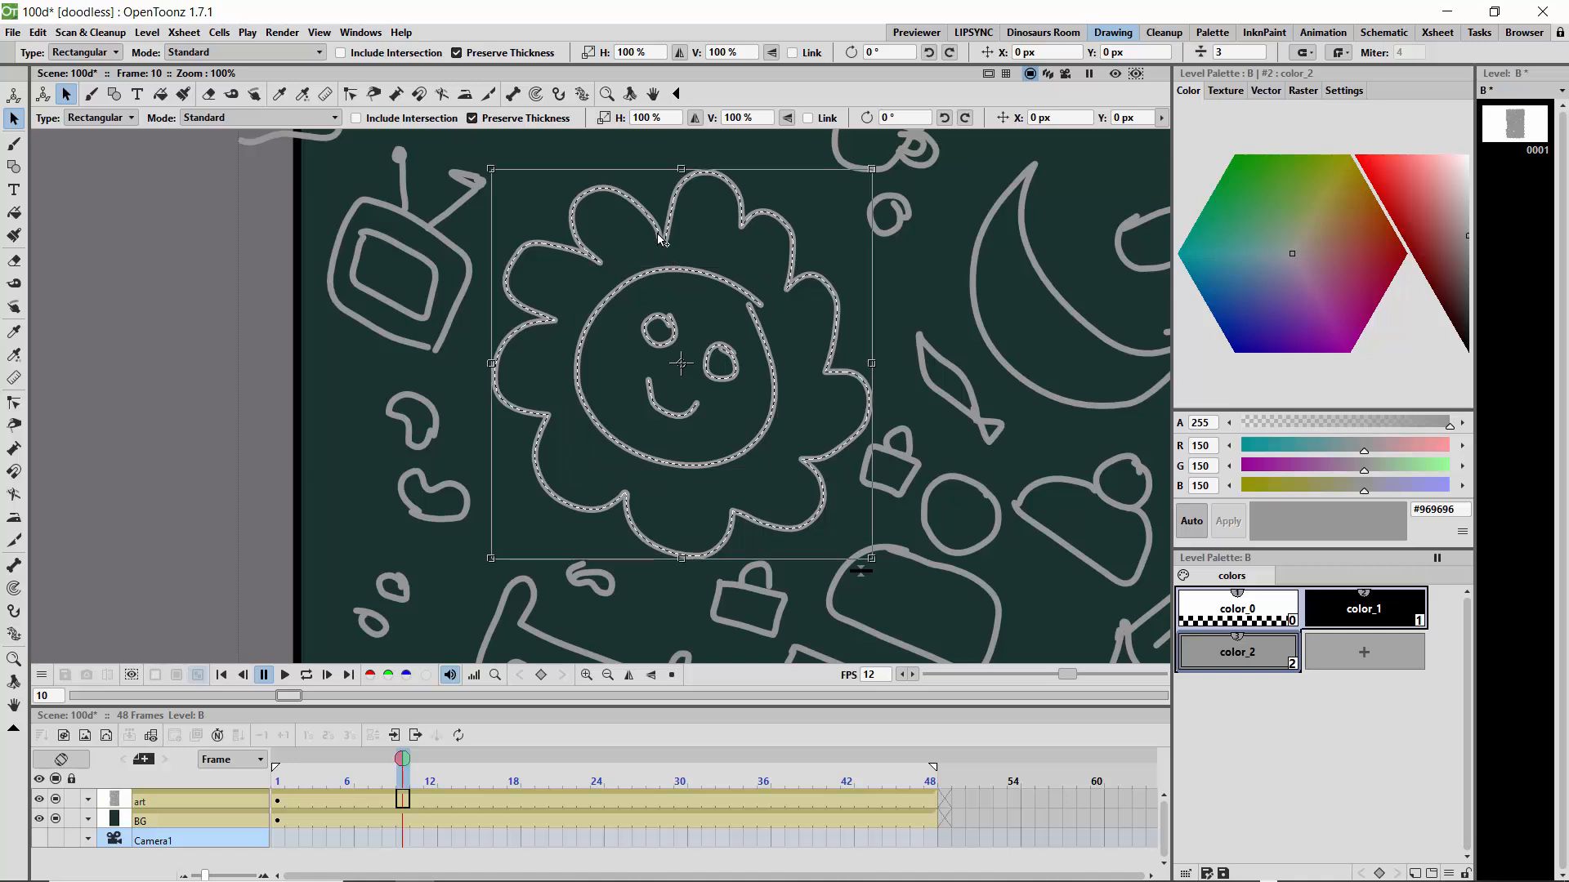
shift+click(678, 330)
key(ctrl+g)
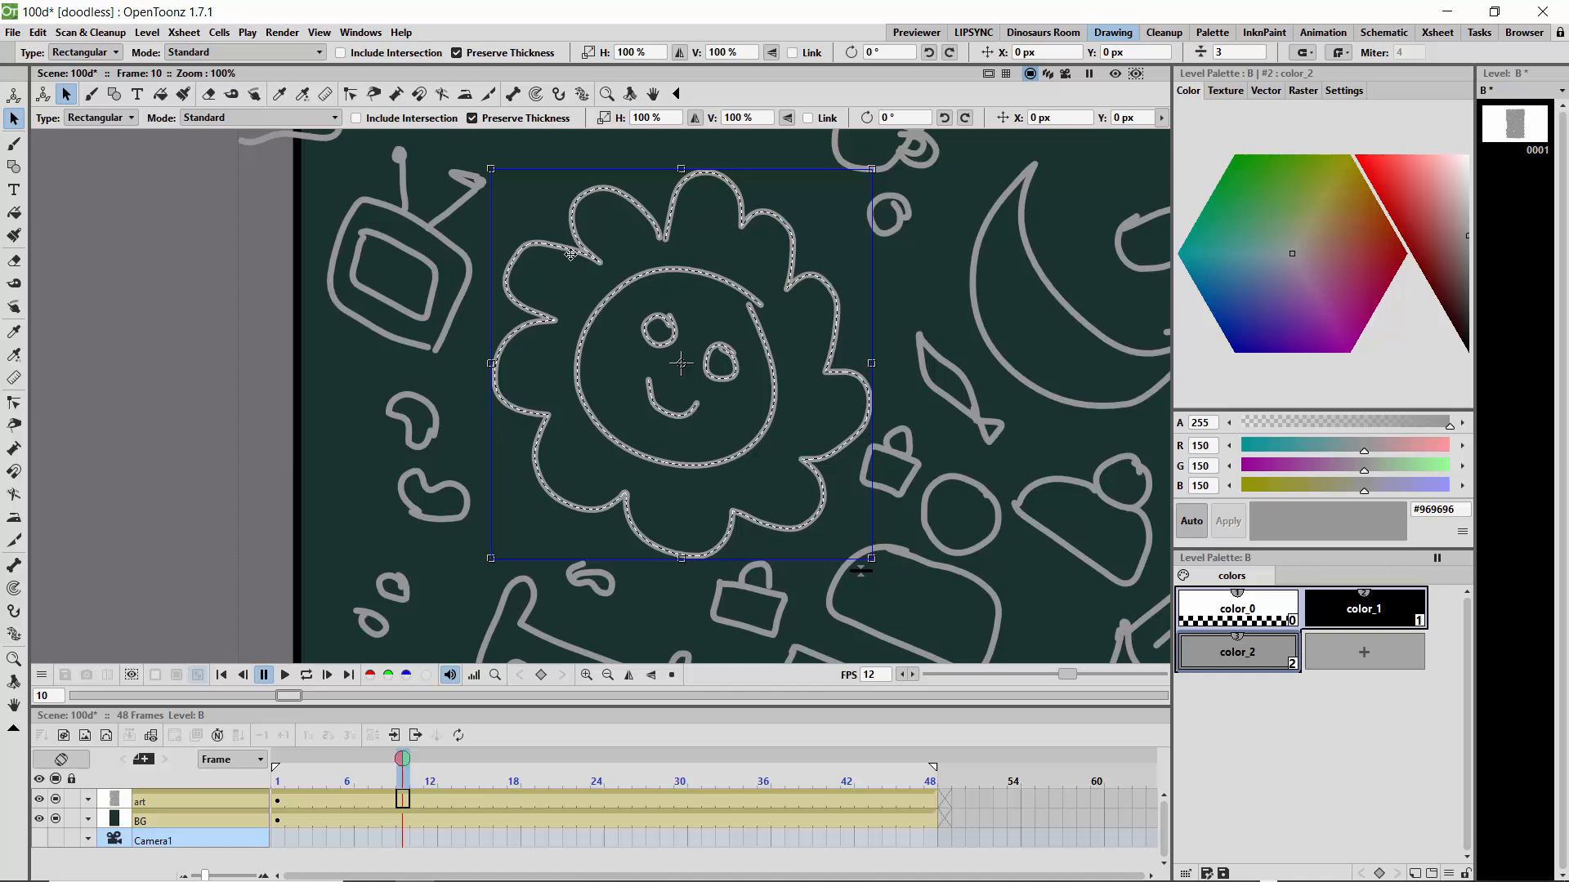
Step: Move the grouped flower up and to the left by about -7.47 px in X and 5.26 px in Y
drag(568, 250, 536, 241)
click(453, 150)
click(543, 243)
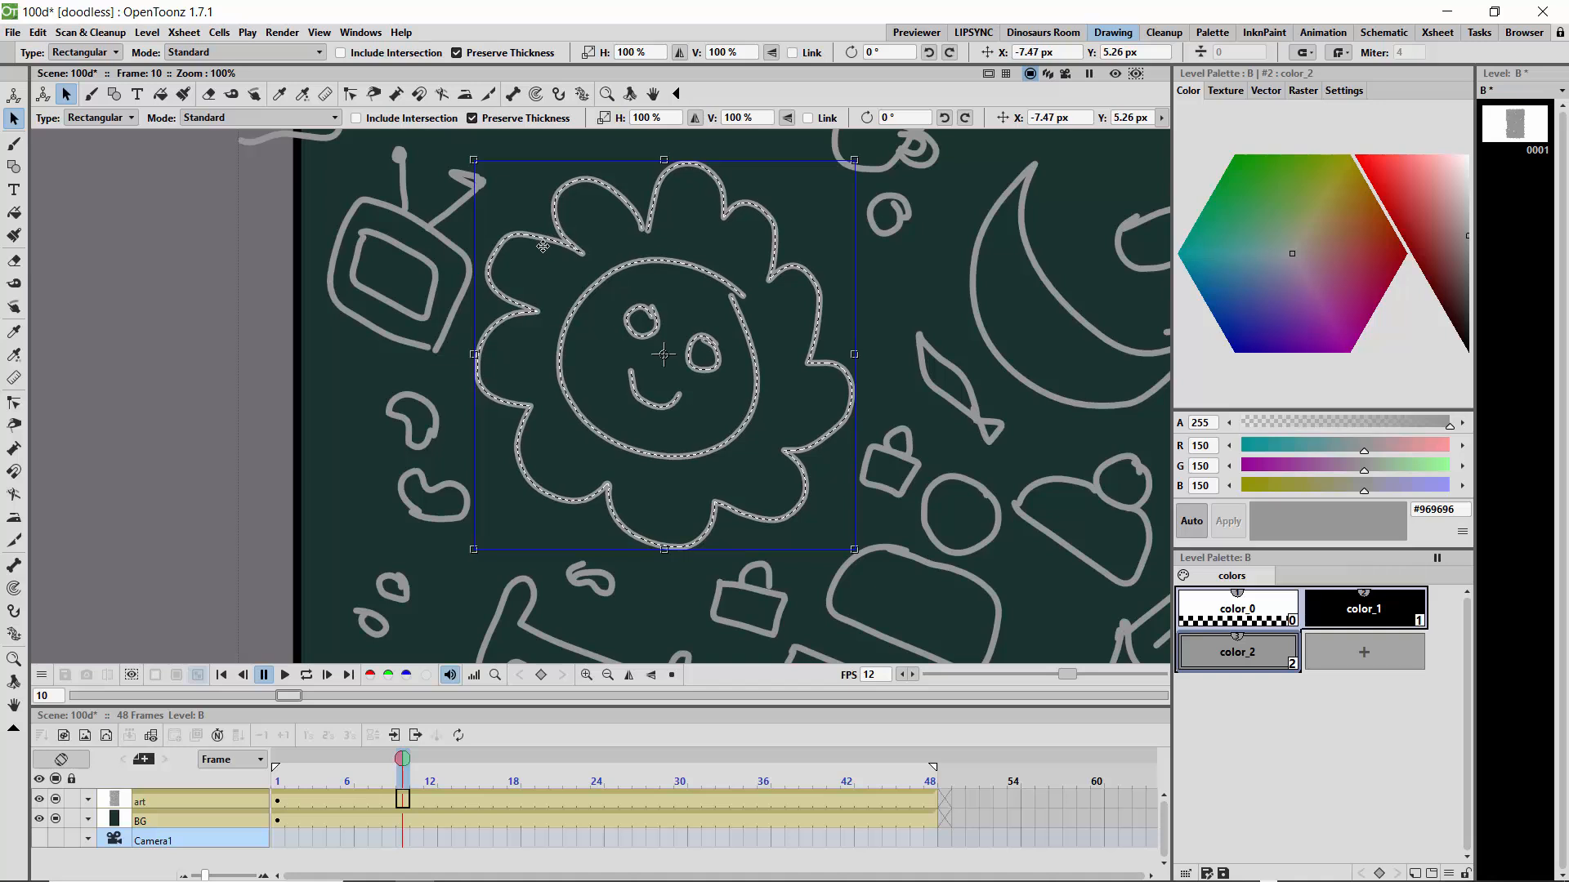
Step: Enter the flower group, select its face circle, petal outline and eyes individually, and leave the group
click(594, 293)
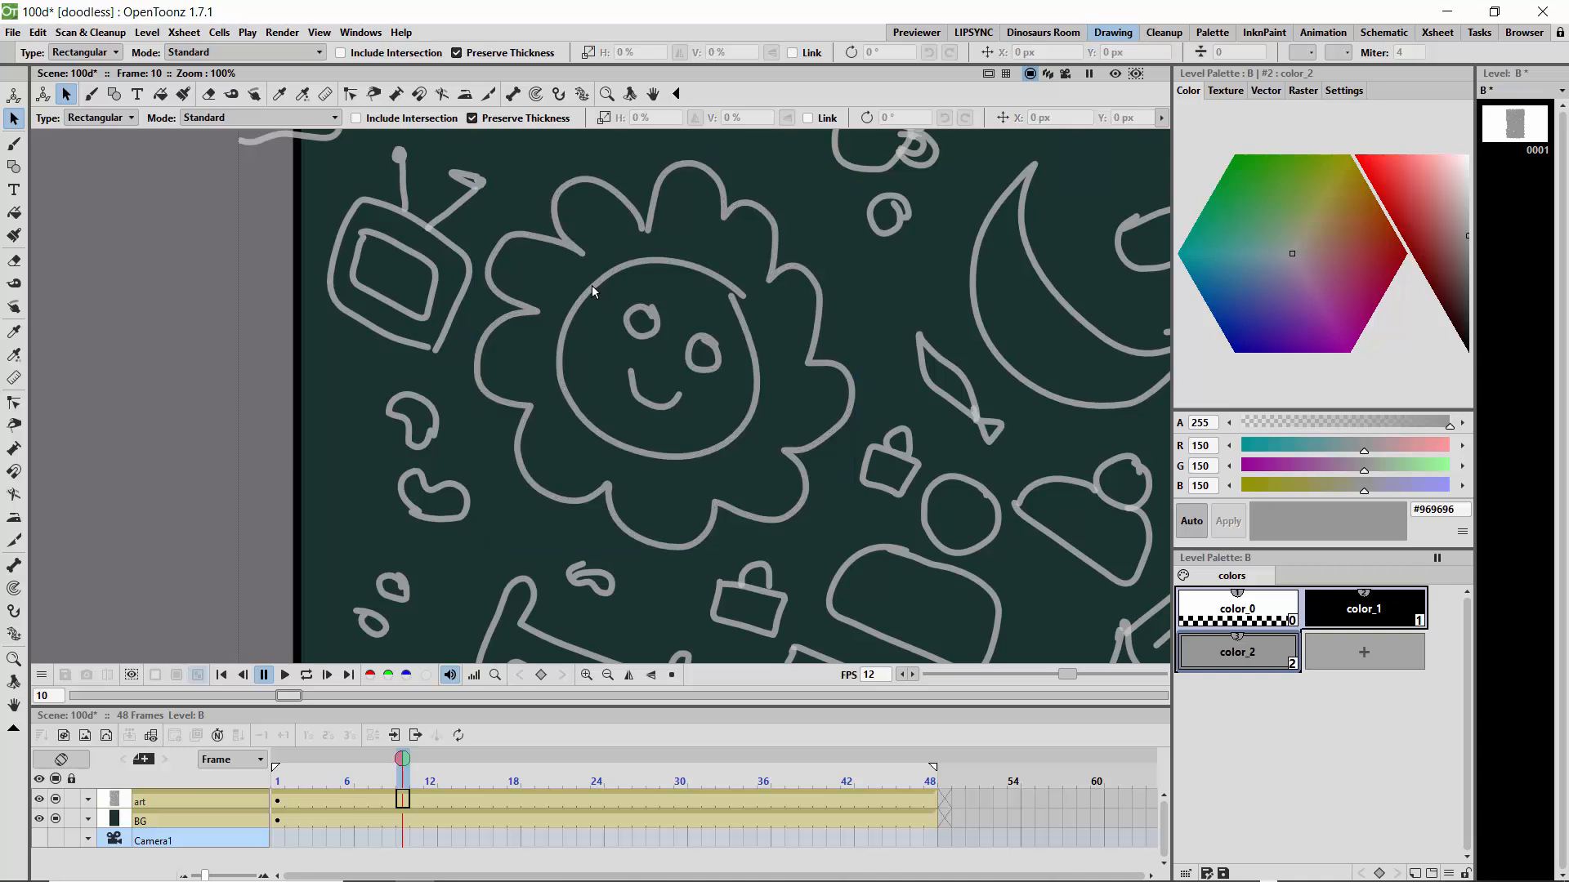
click(592, 286)
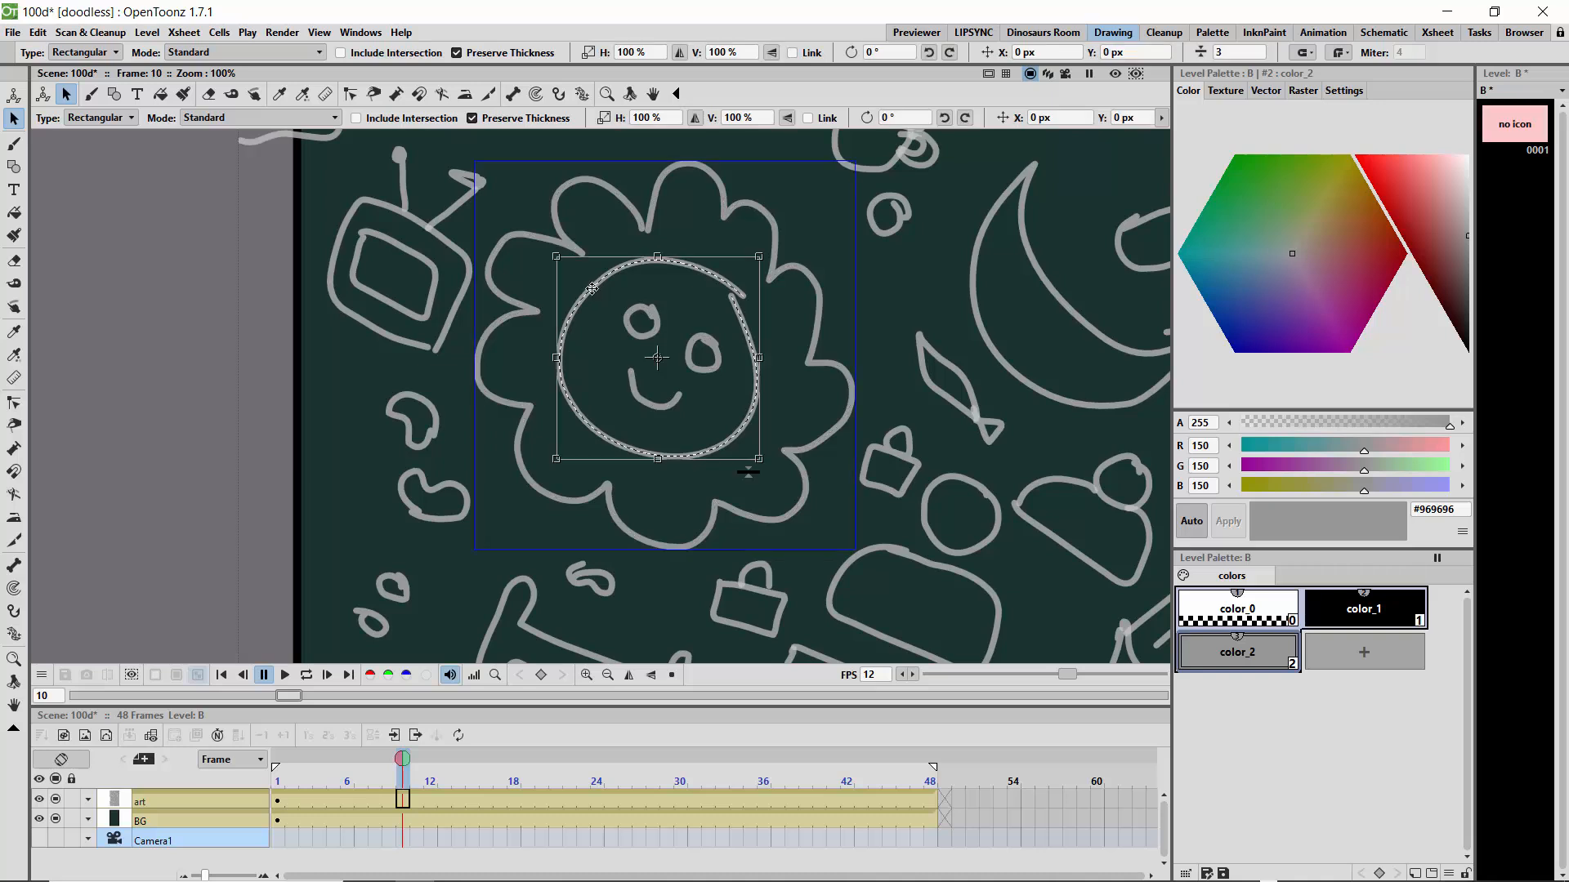
click(563, 242)
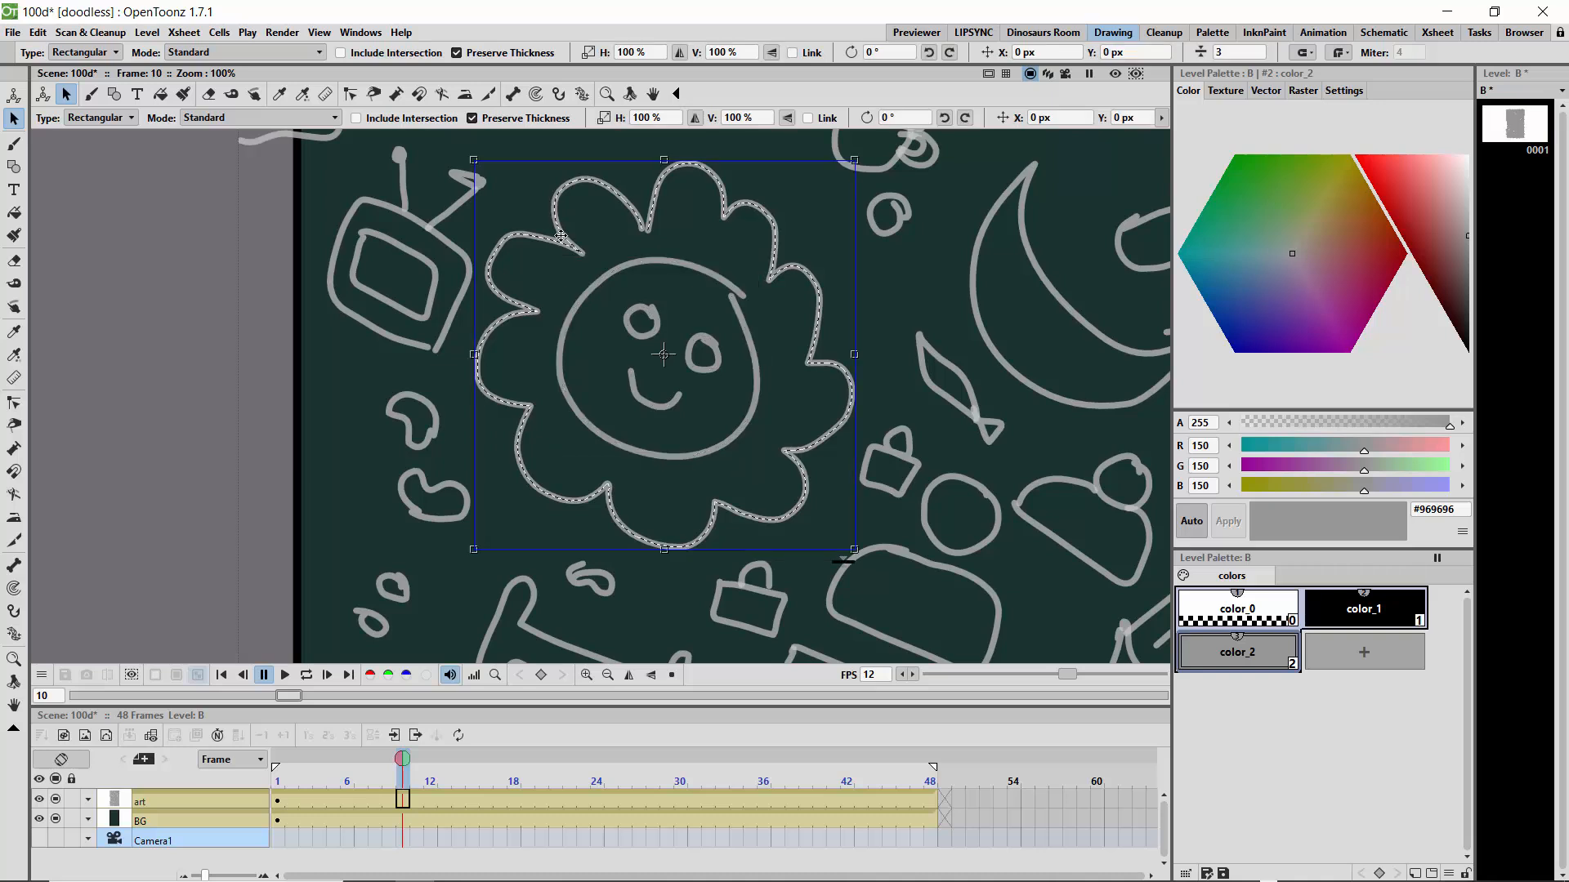
click(595, 286)
click(634, 314)
click(691, 345)
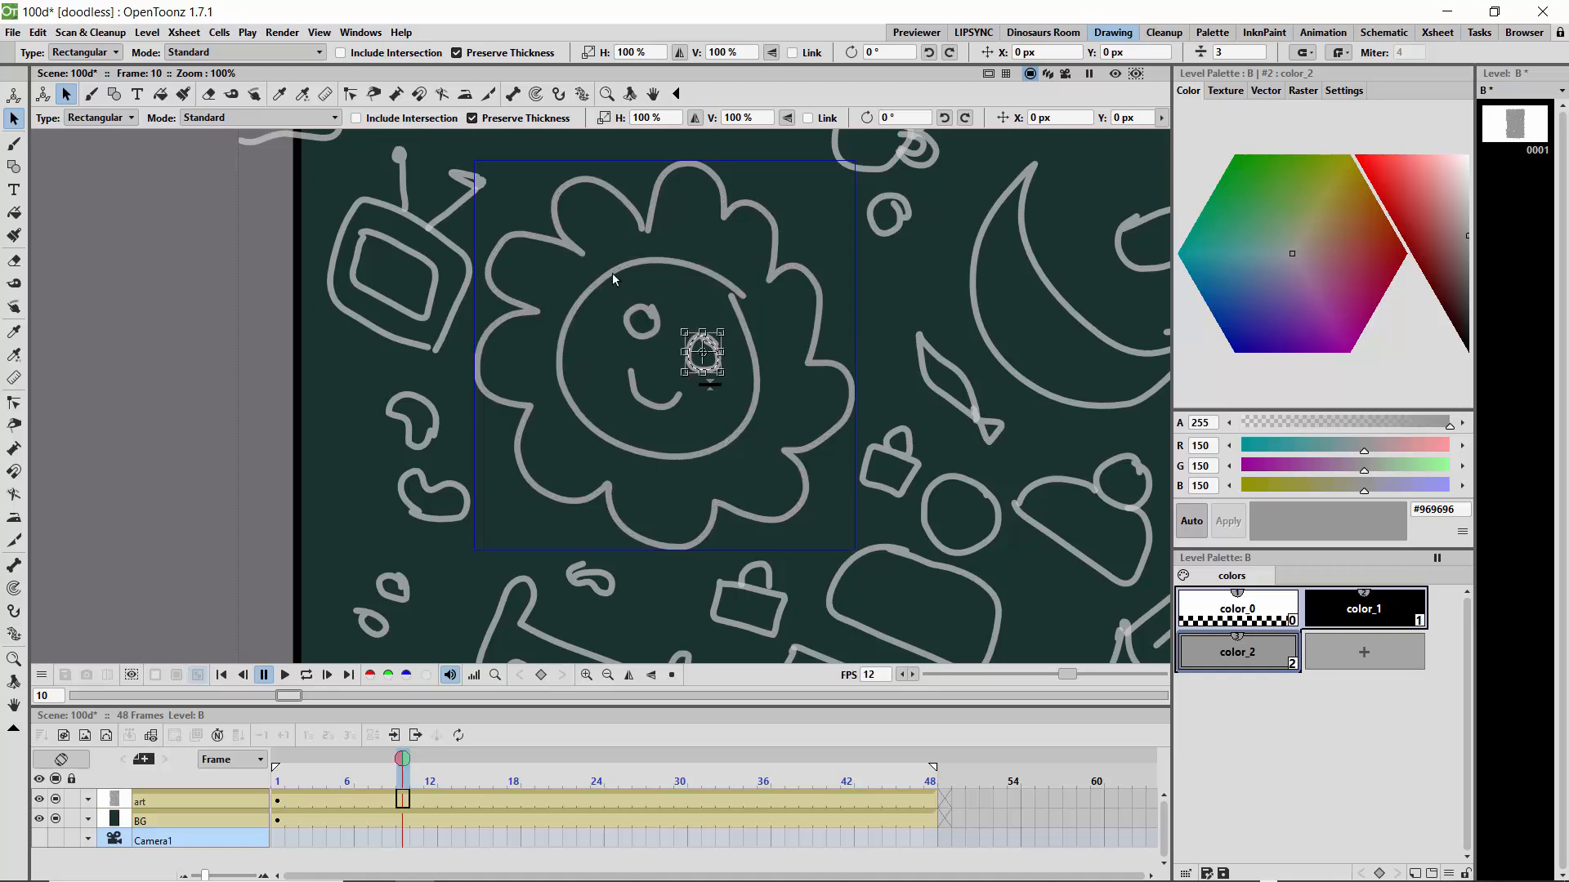
drag(473, 150, 476, 154)
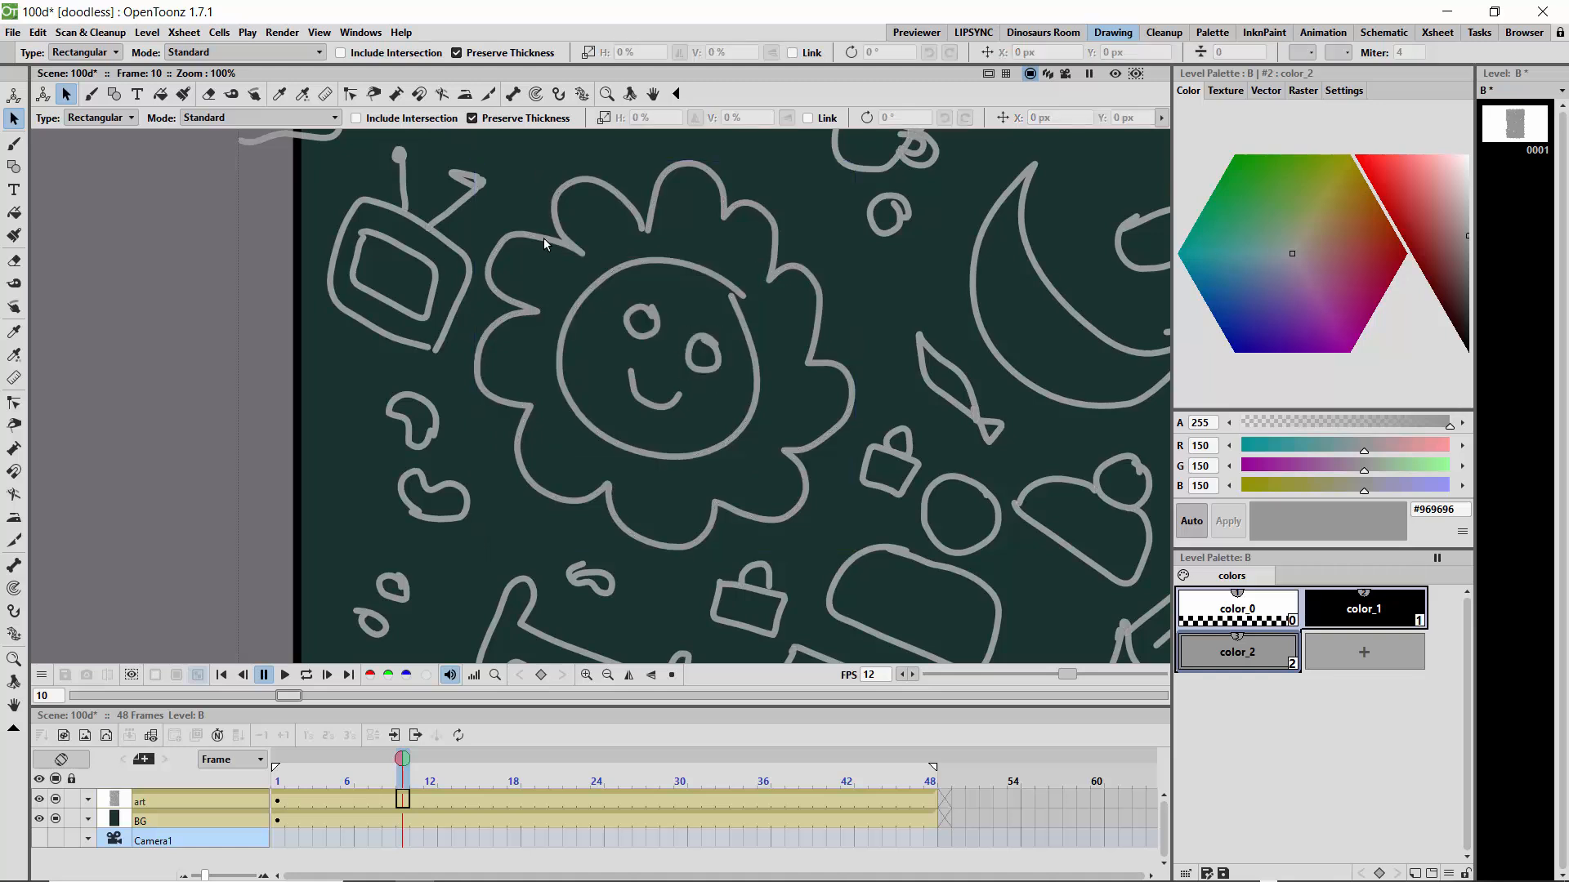
Step: Shift the whole flower group slightly left on frame 10 and down-left on frame 17, to about -12.24 px, -13.14 px
drag(550, 241, 546, 241)
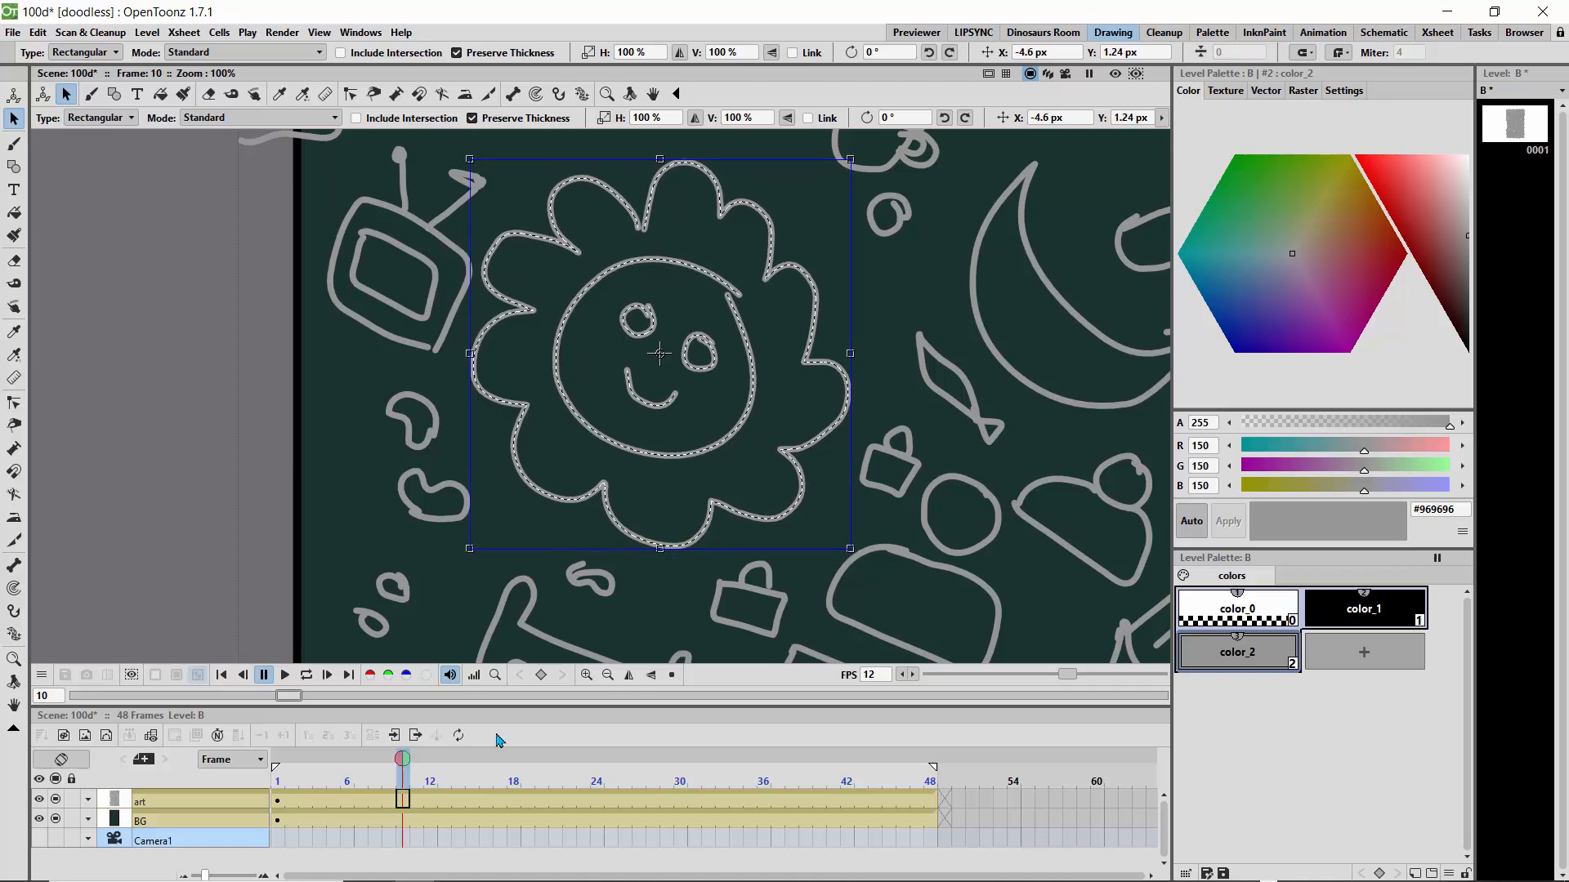
drag(406, 765, 502, 789)
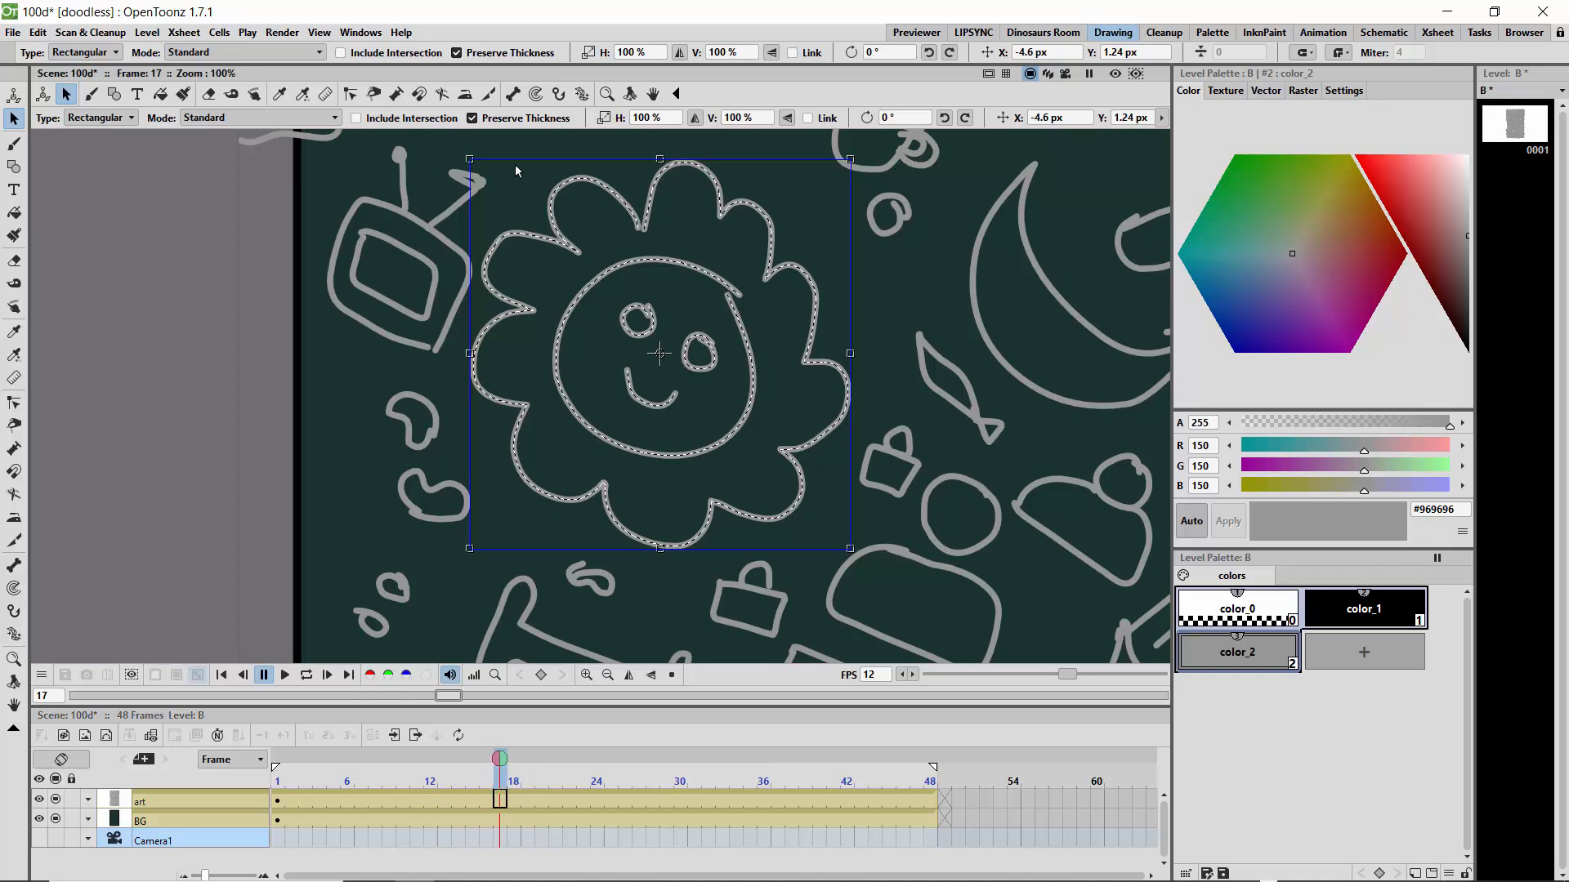
drag(547, 196, 541, 207)
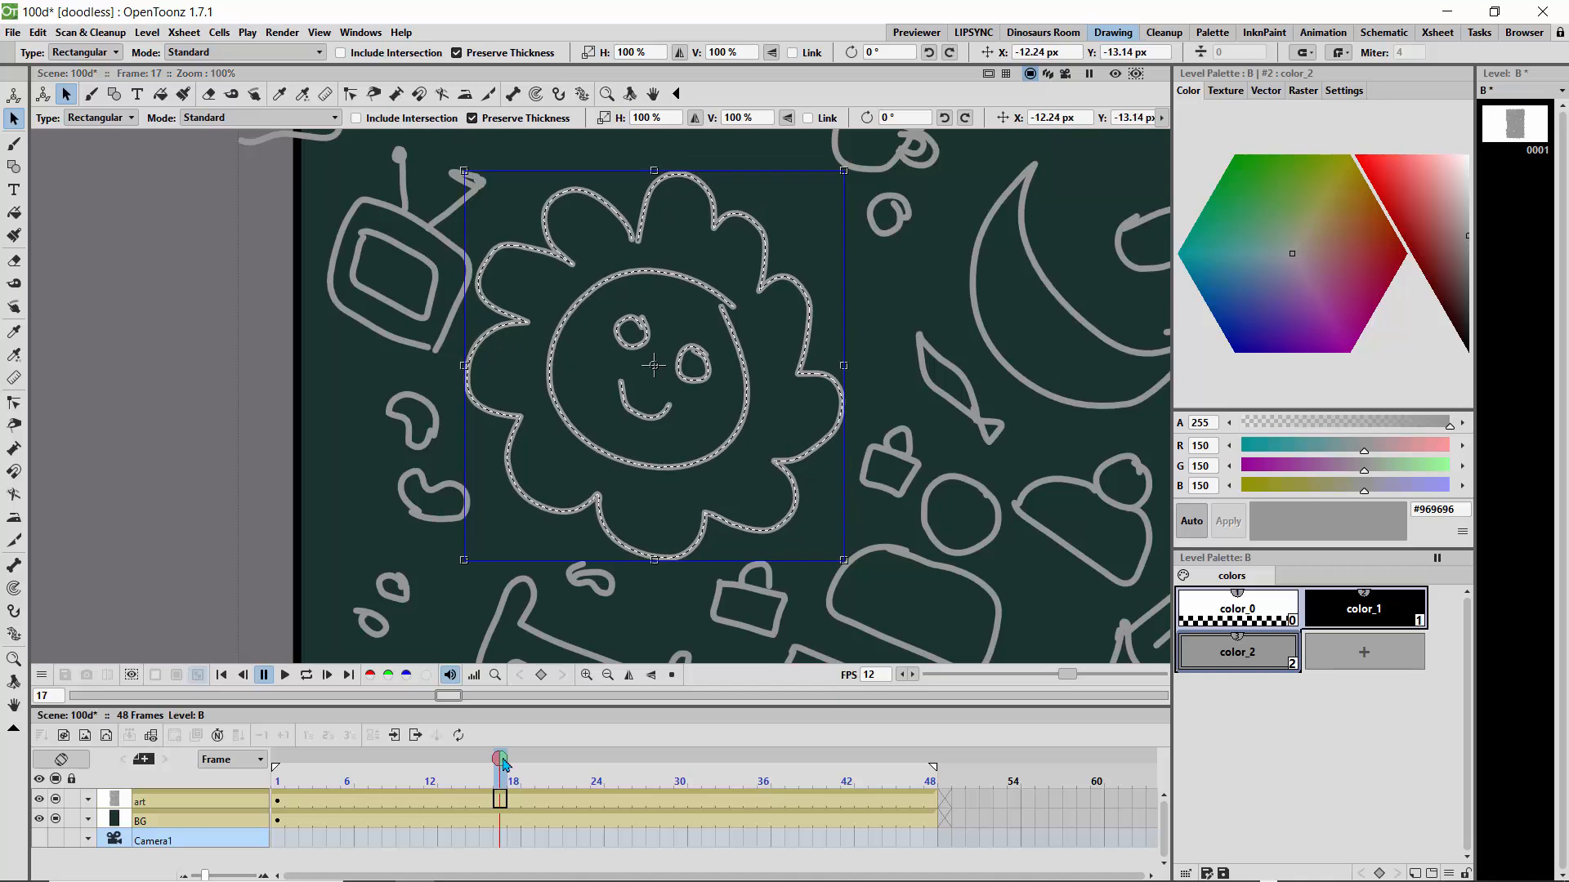
Step: Move the flower group up and right on frame 22 to about -4.55 px, -1.58 px, then return to frame 1 and deselect it
key(.)
key(.)
key(.)
key(.)
key(.)
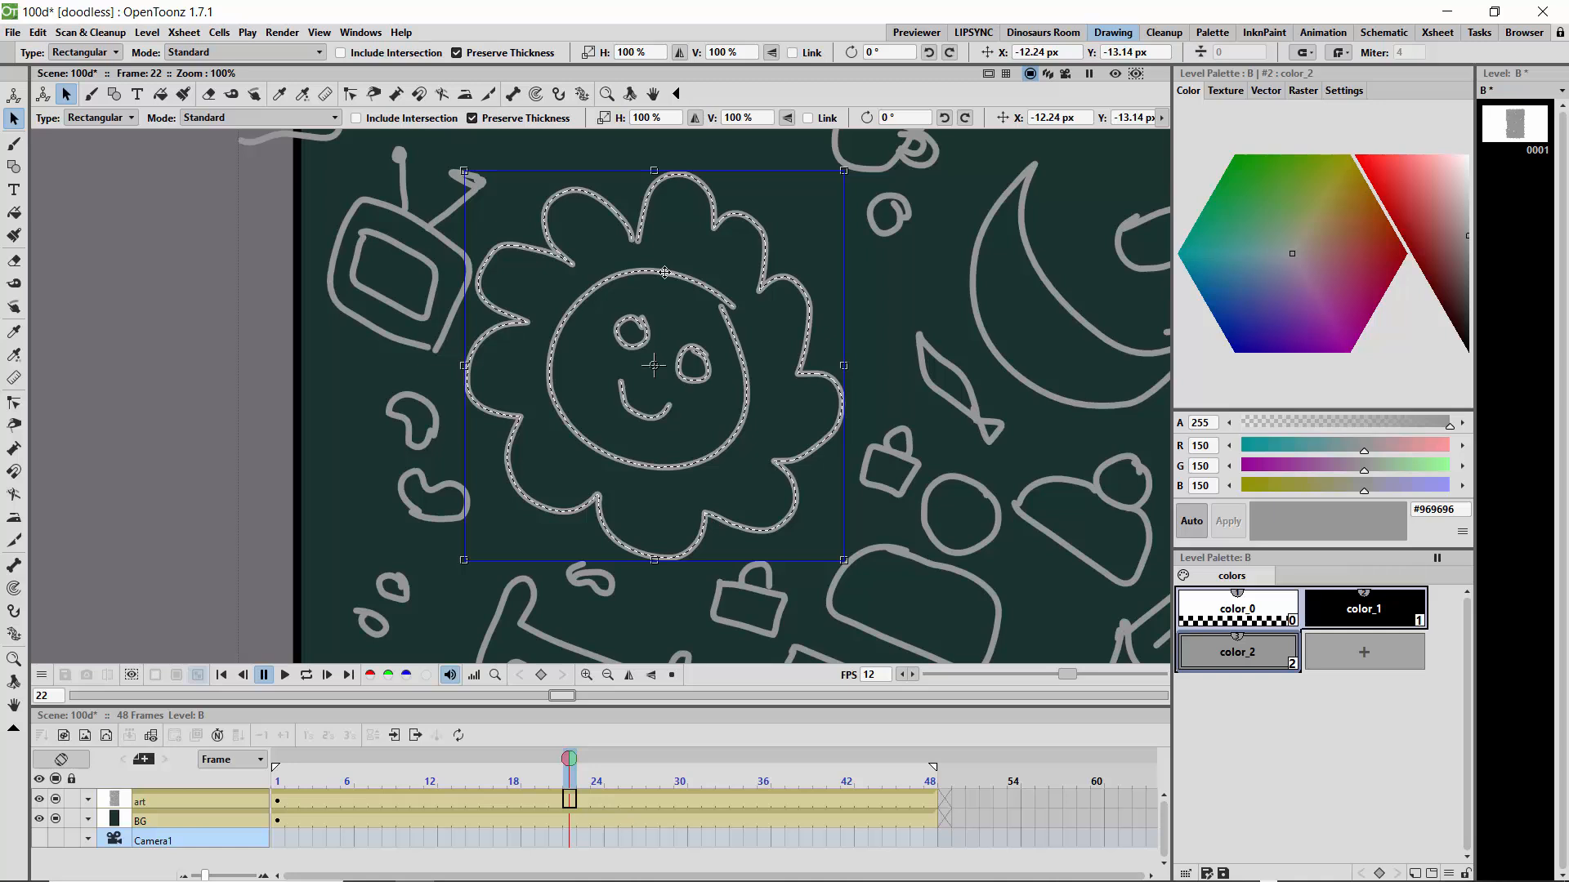
drag(662, 273, 669, 264)
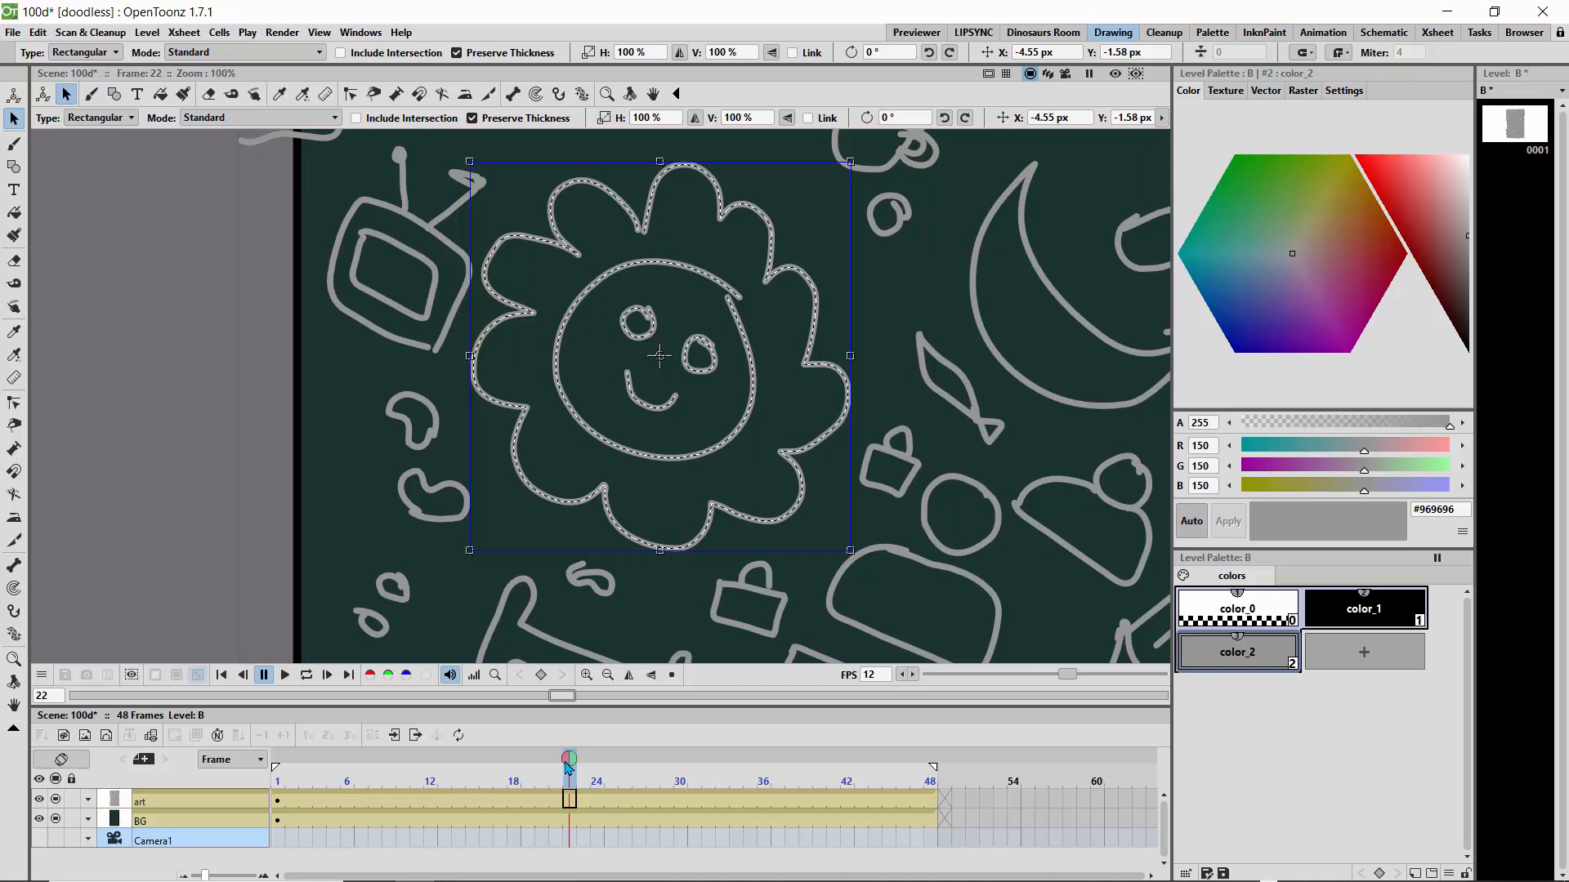
drag(570, 759, 232, 747)
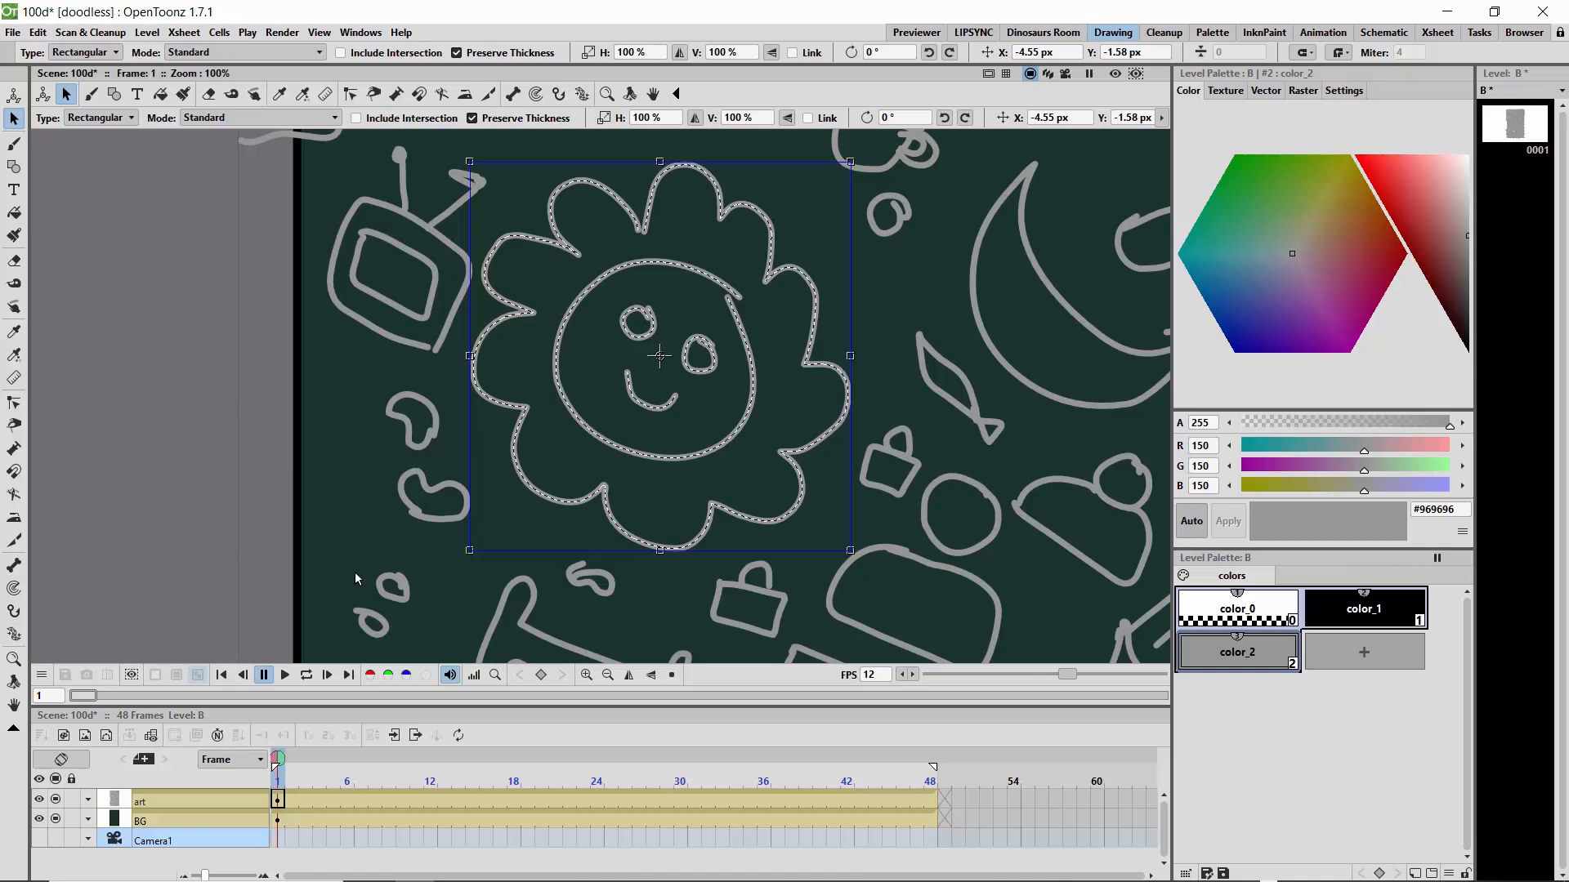
click(353, 468)
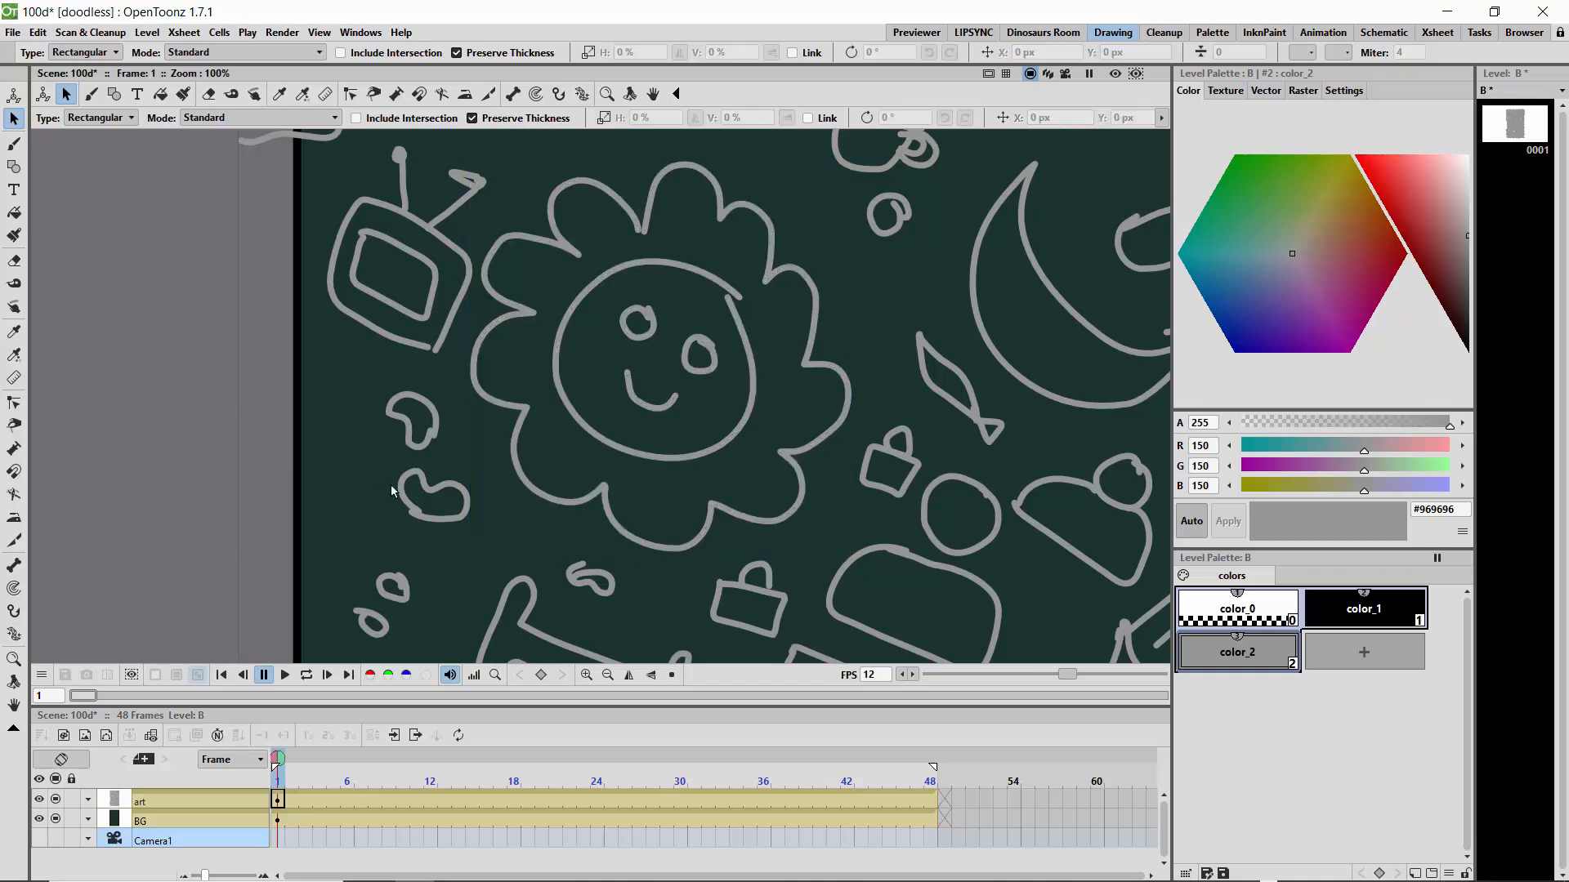
Step: Use the Animate tool in Position mode to key the art column on frame 1 at about X 1.2 px, Y 0.62 px
click(15, 98)
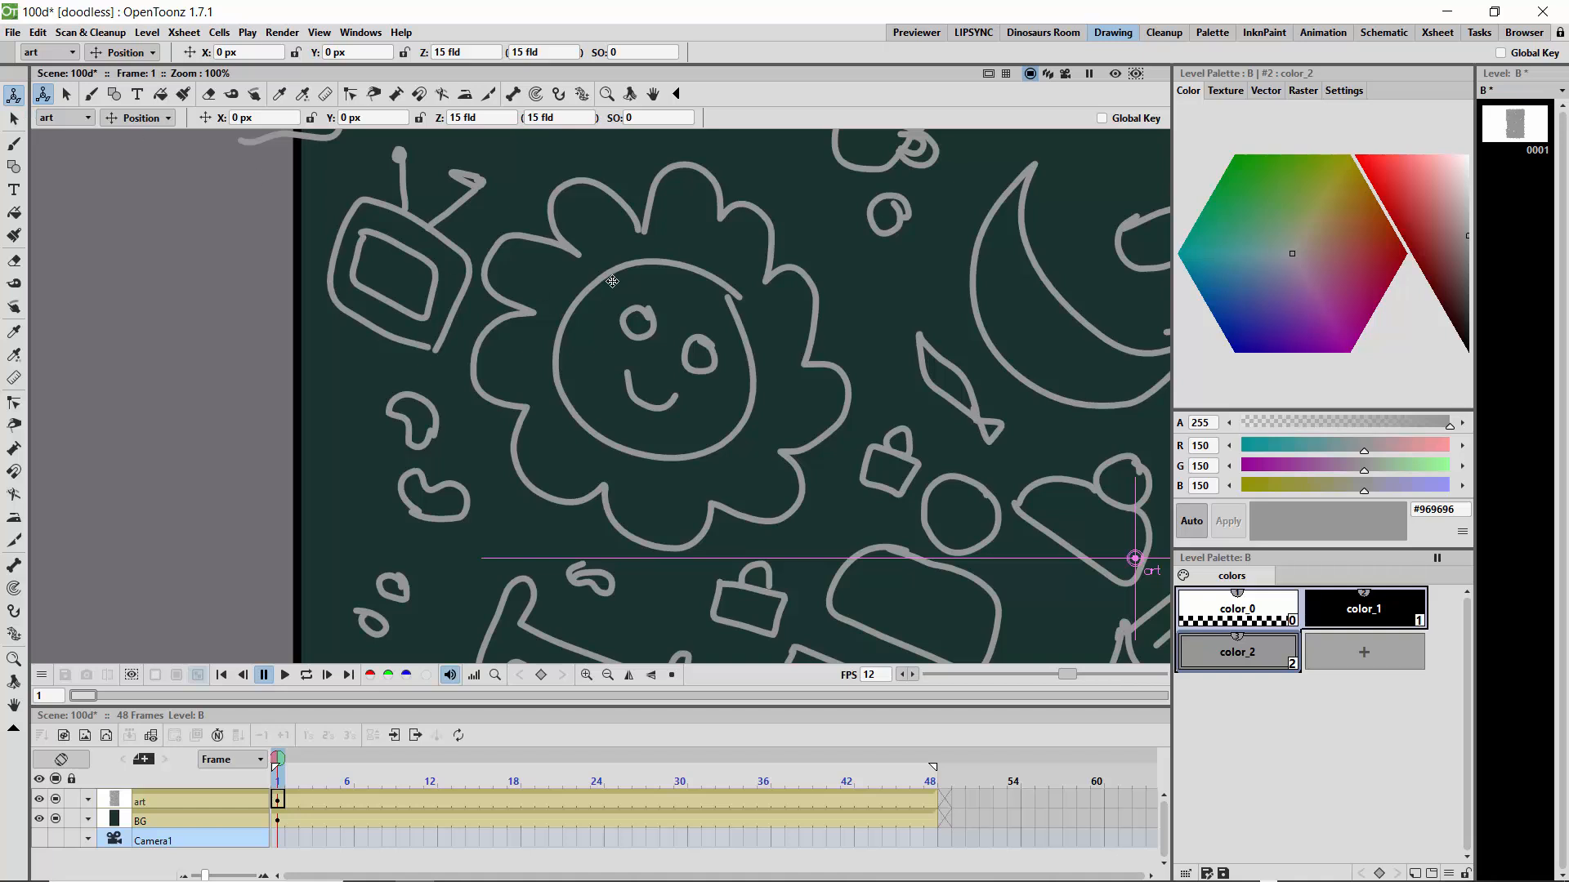
drag(610, 278, 611, 280)
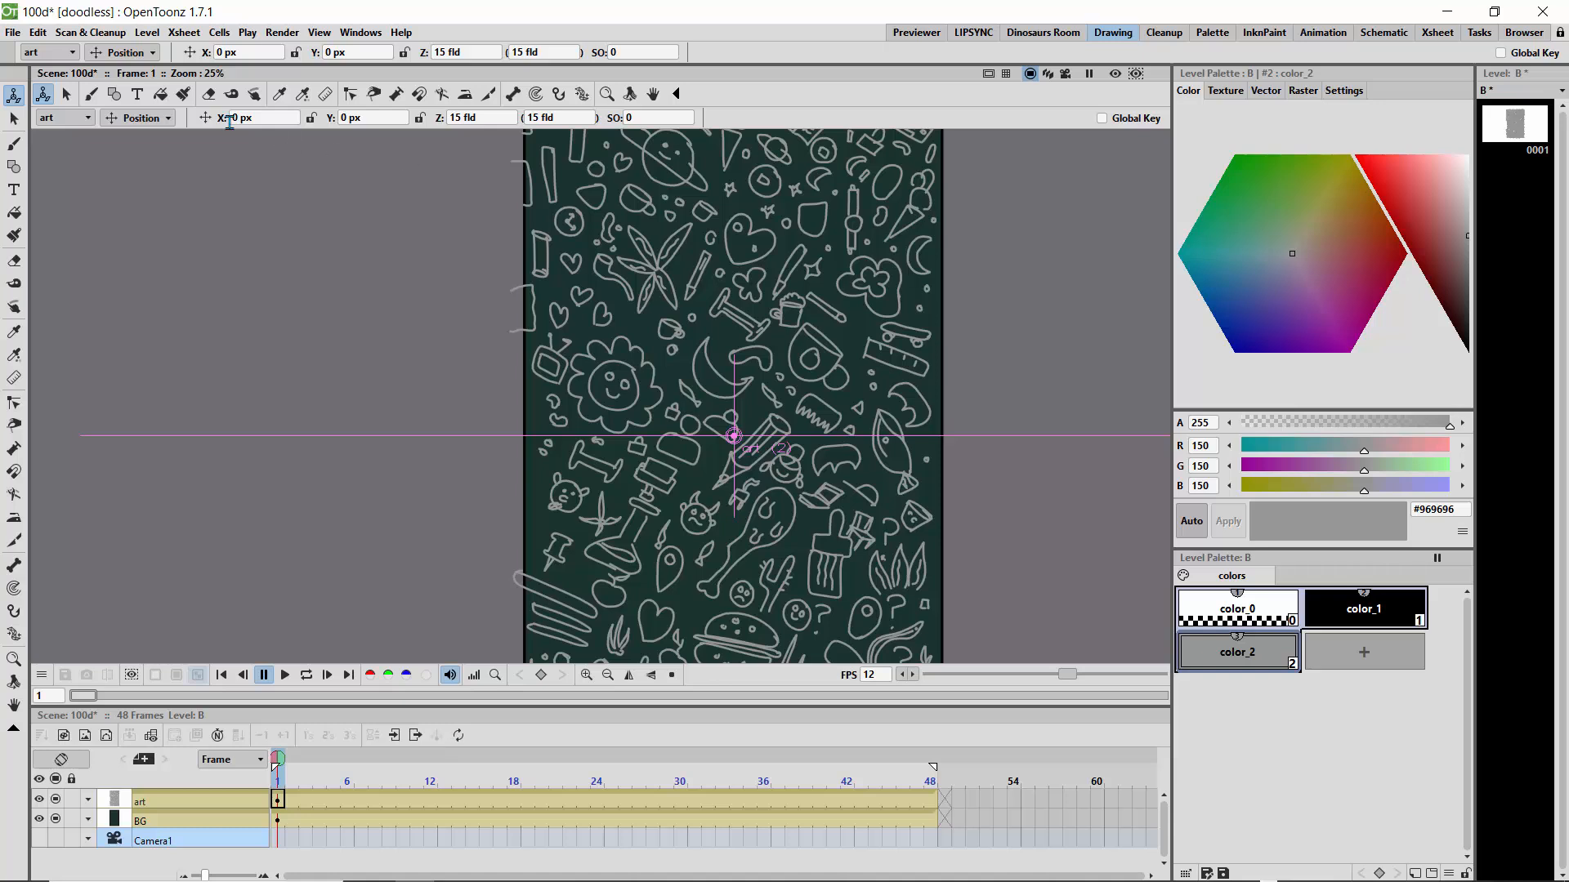
click(149, 125)
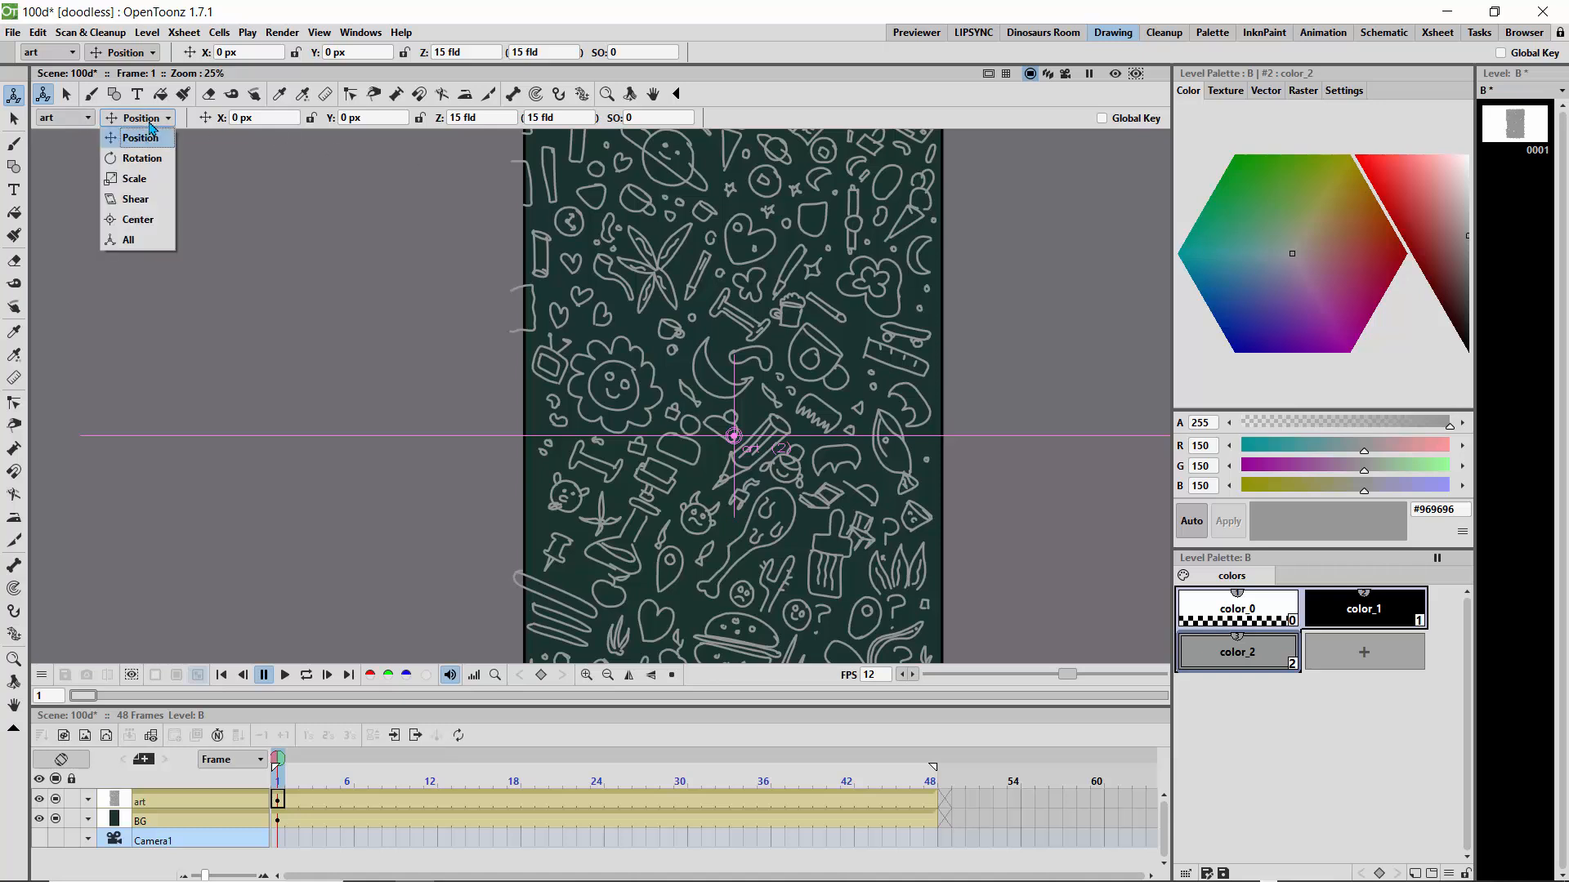
click(136, 137)
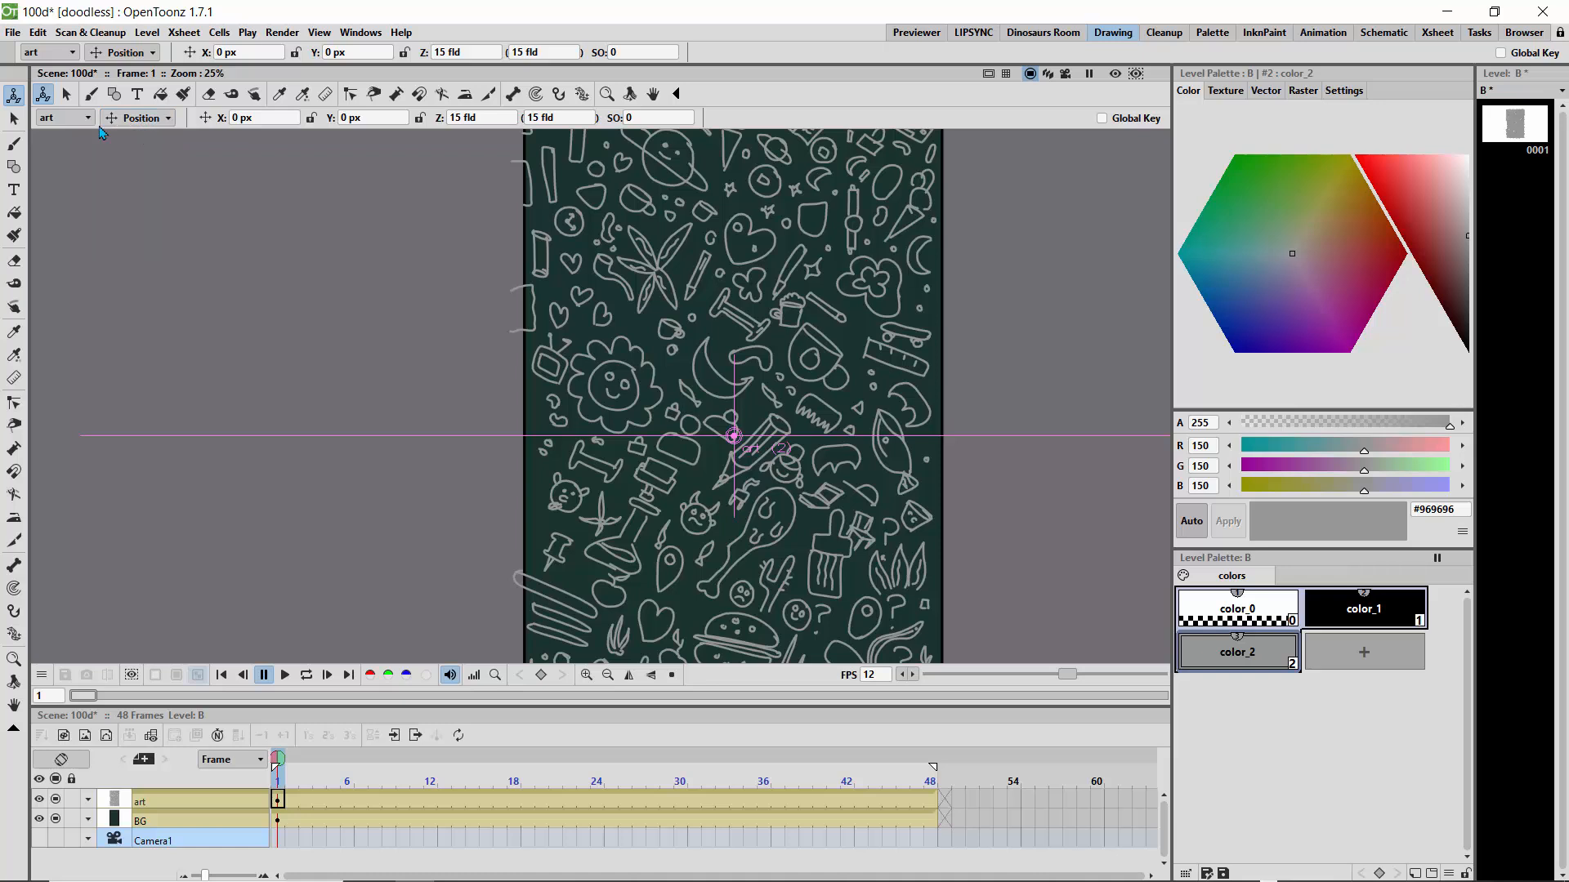
click(70, 123)
click(71, 125)
drag(733, 435, 734, 435)
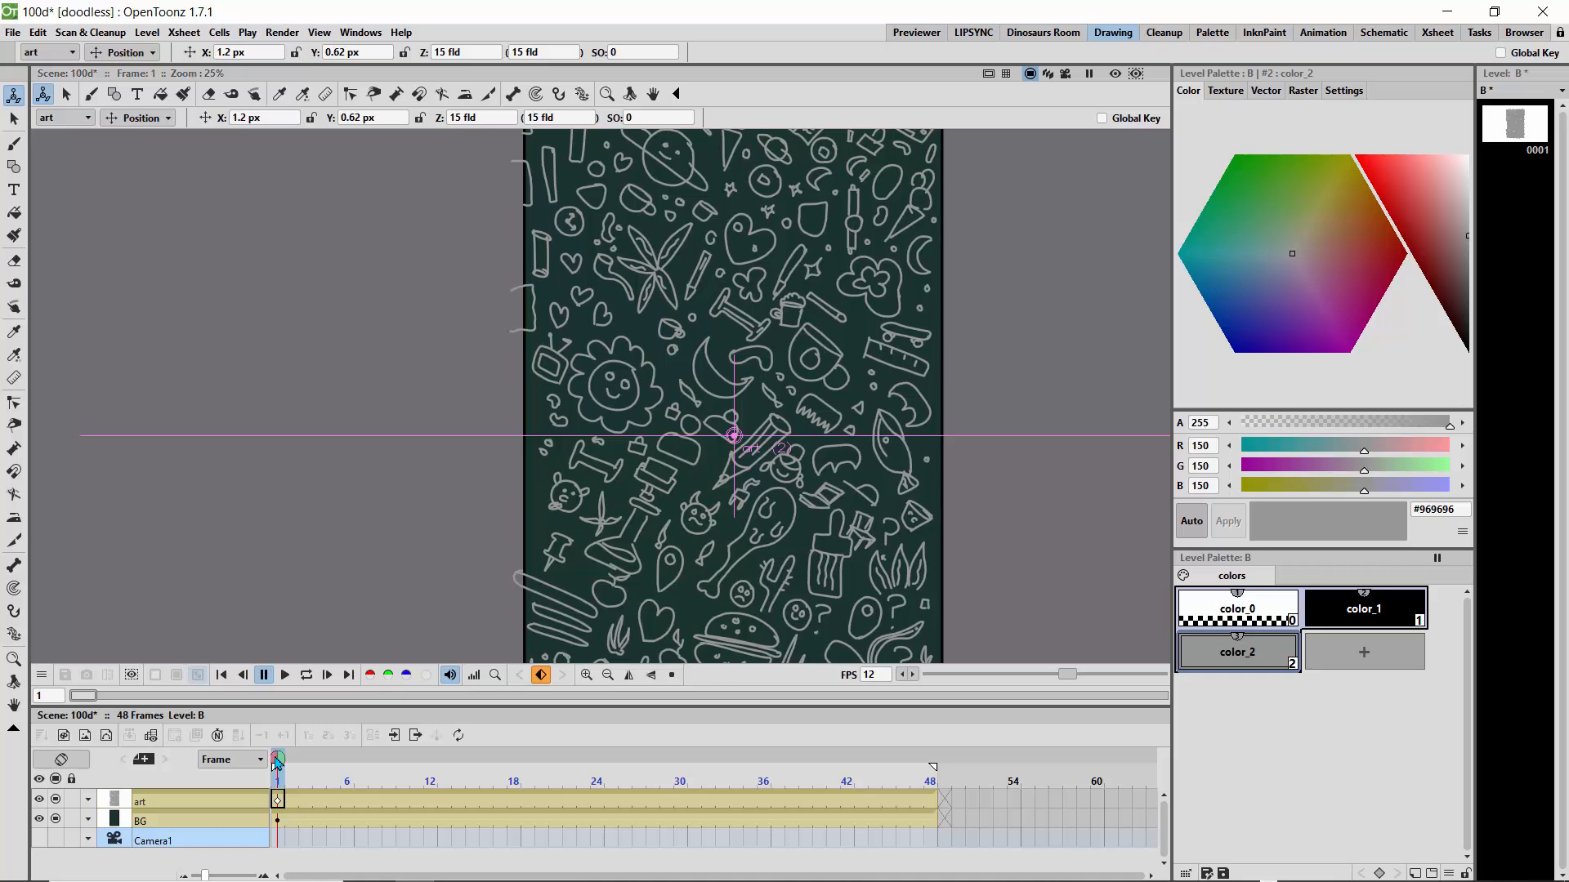
Step: Key the art column's position on frame 18 at about 25.43 px, 18.55 px and on frame 43 at about -1.2 px, 7.89 px
drag(278, 759, 513, 768)
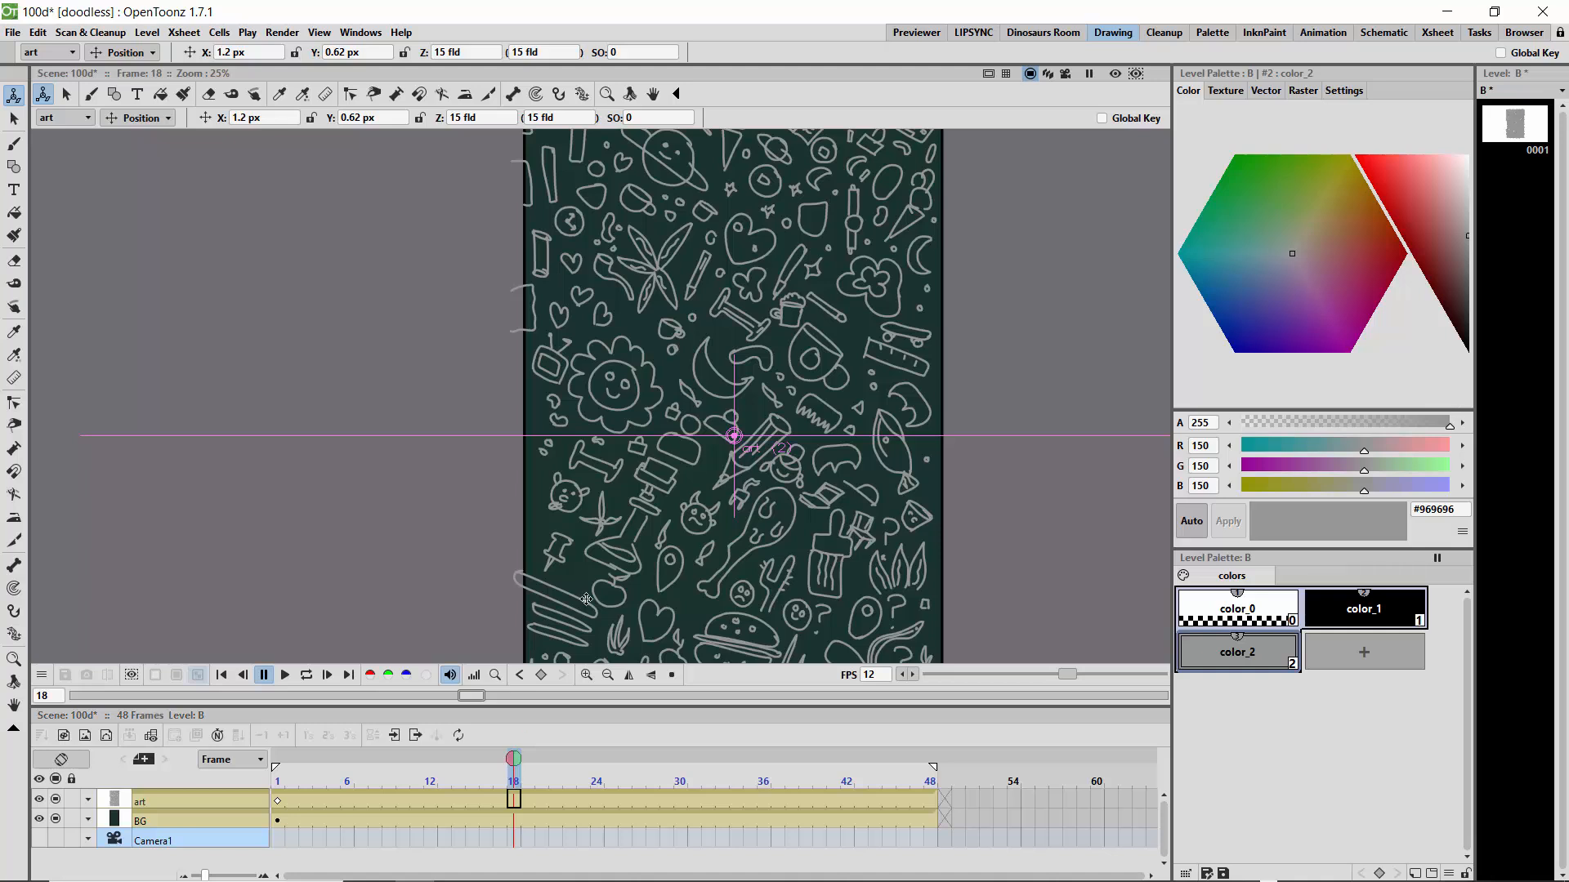
drag(734, 435, 738, 432)
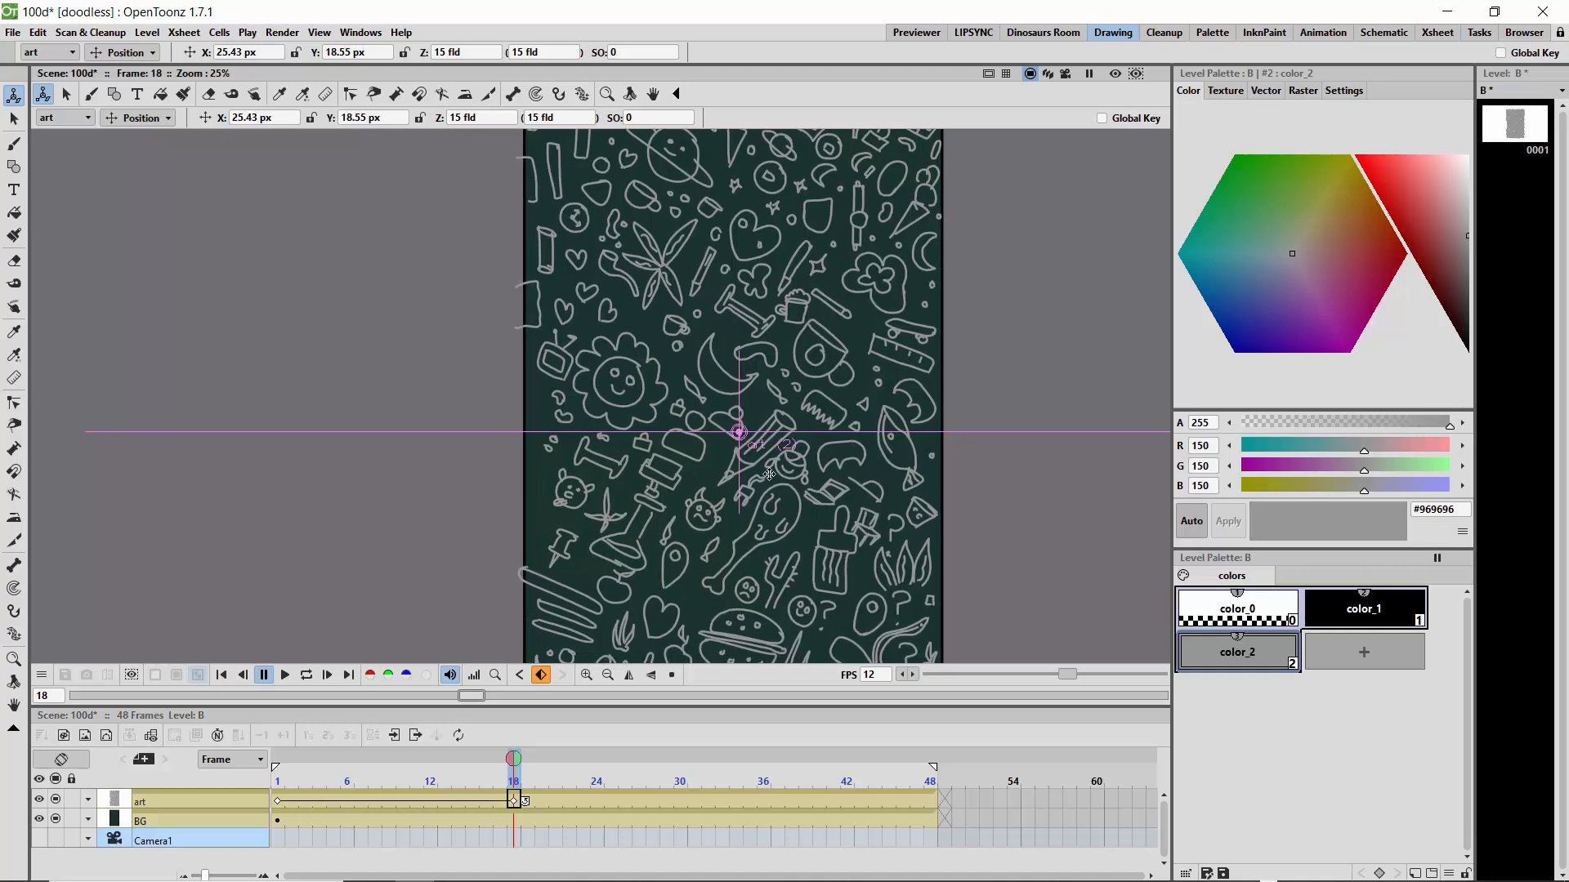
drag(535, 767, 862, 775)
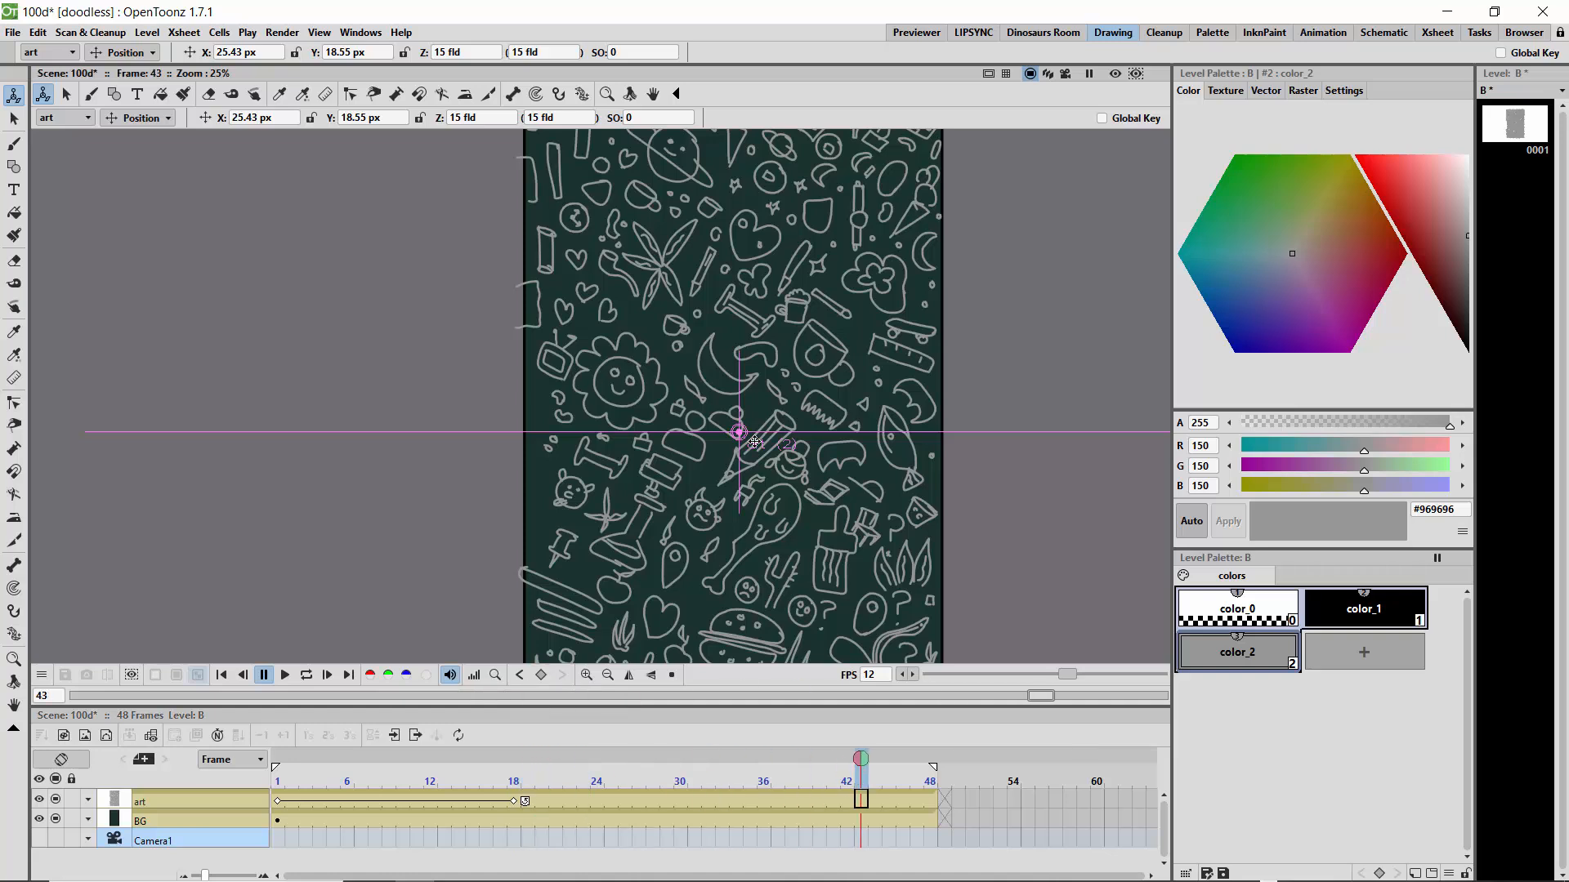
drag(739, 432, 733, 434)
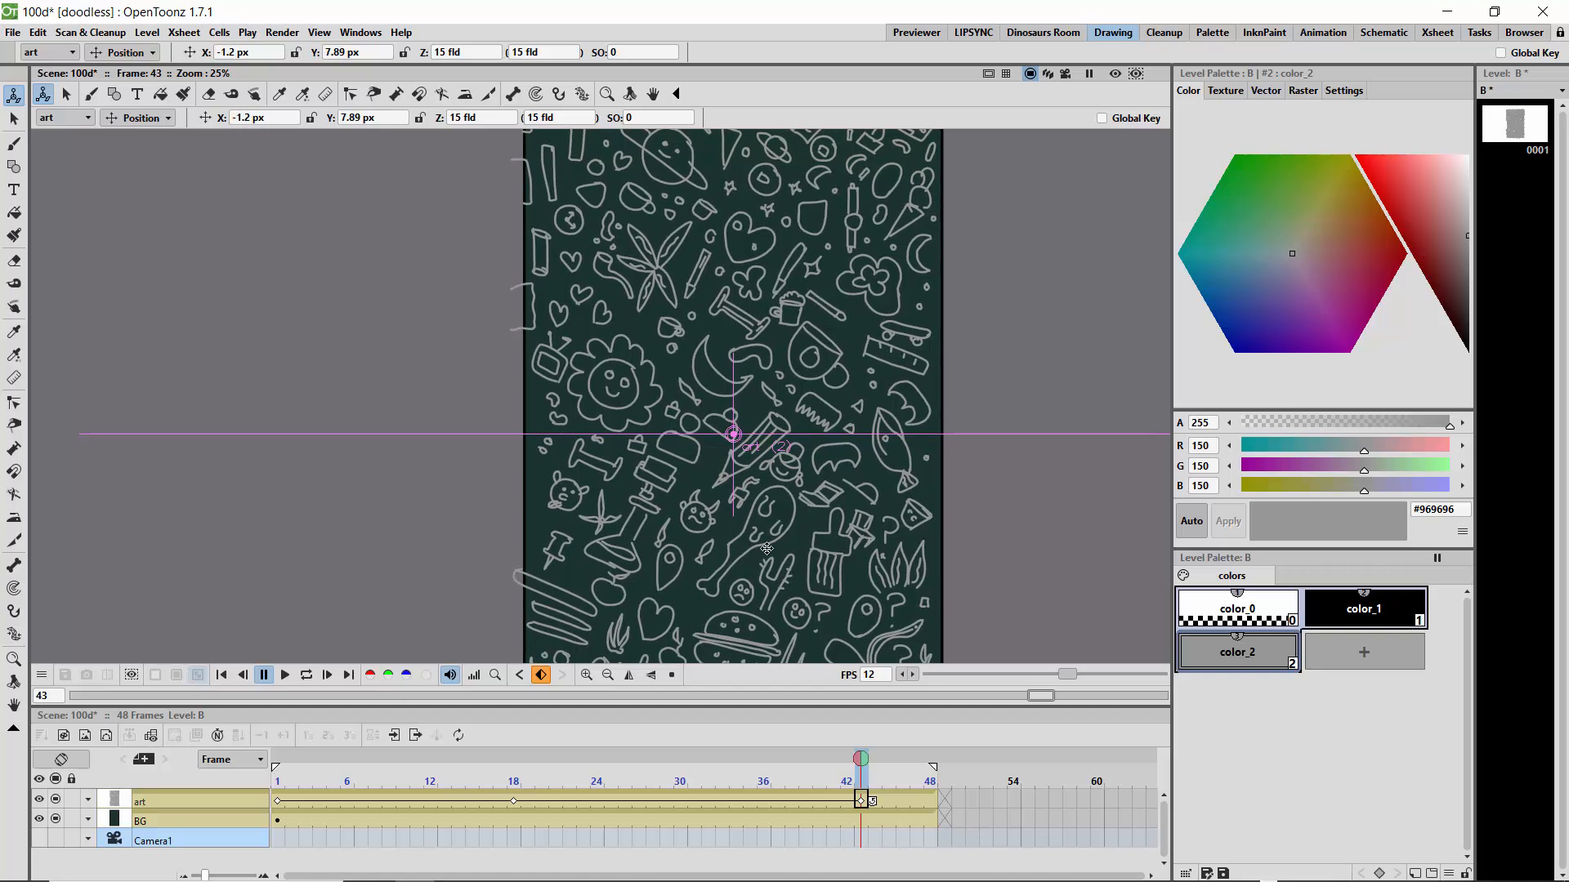
Step: Play the art column's movement in a loop, stop playback and return to frame 1
click(308, 675)
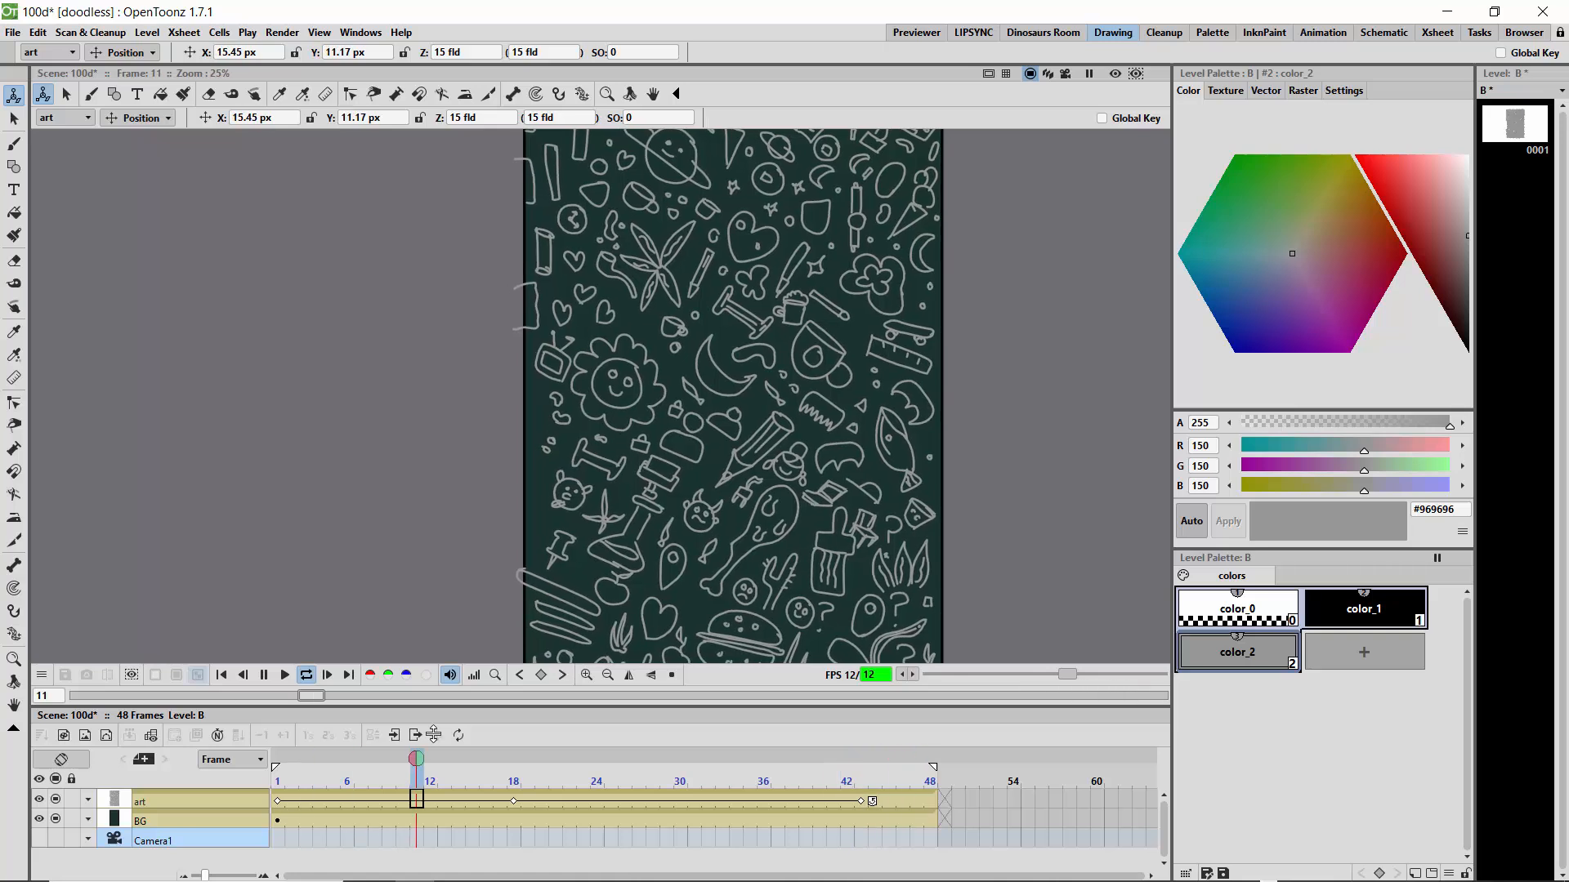
click(307, 676)
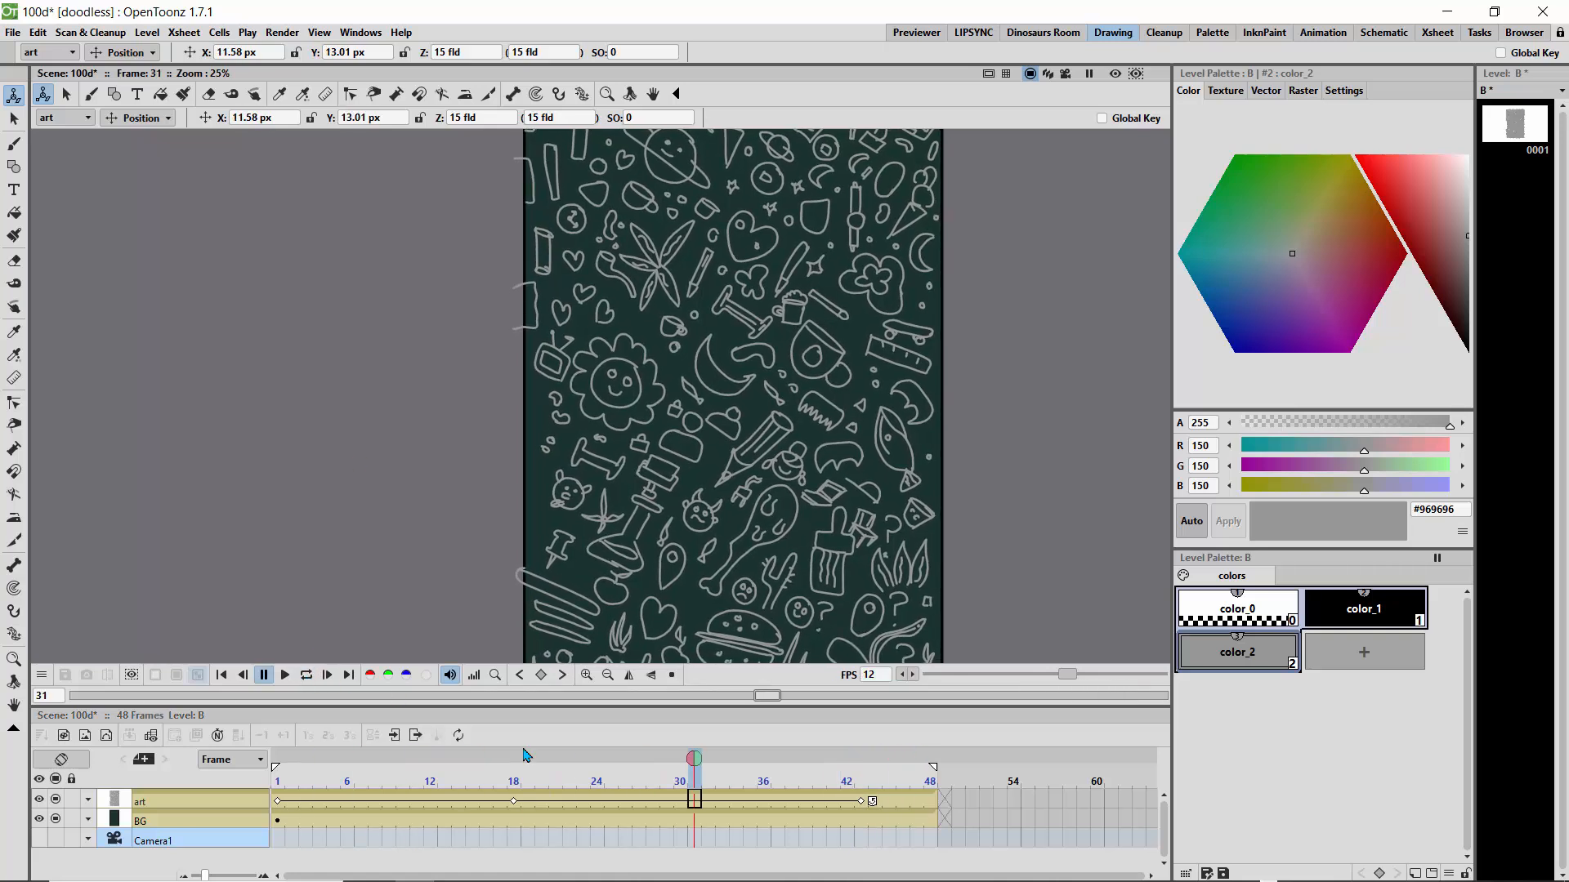
drag(693, 762, 278, 758)
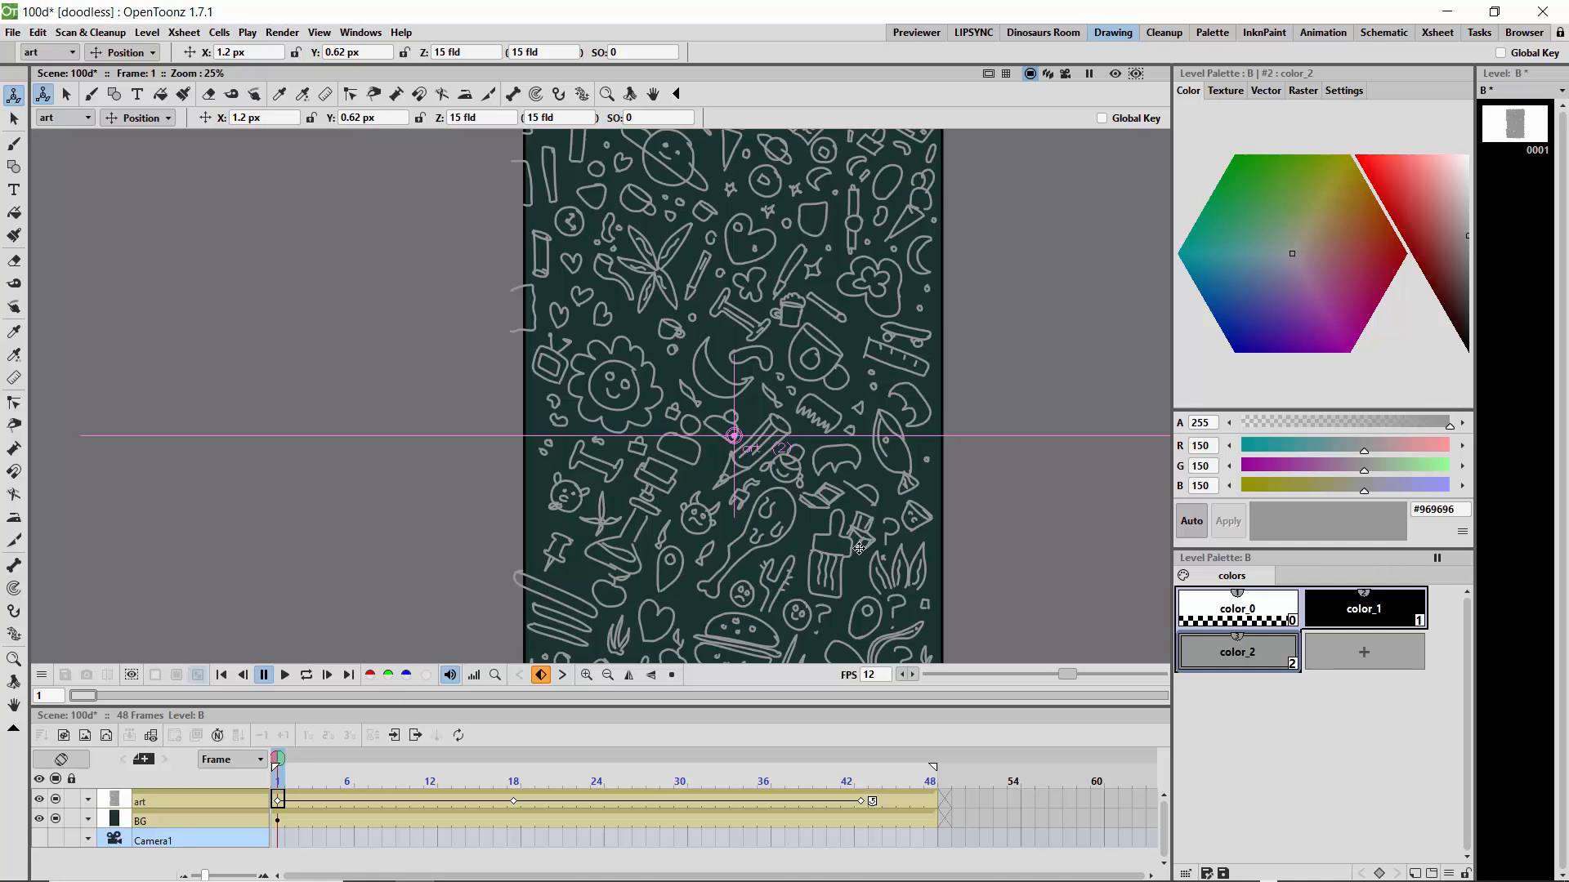
Step: Select the grouped flower in the art column's frame 1 drawing and cut it out
click(278, 807)
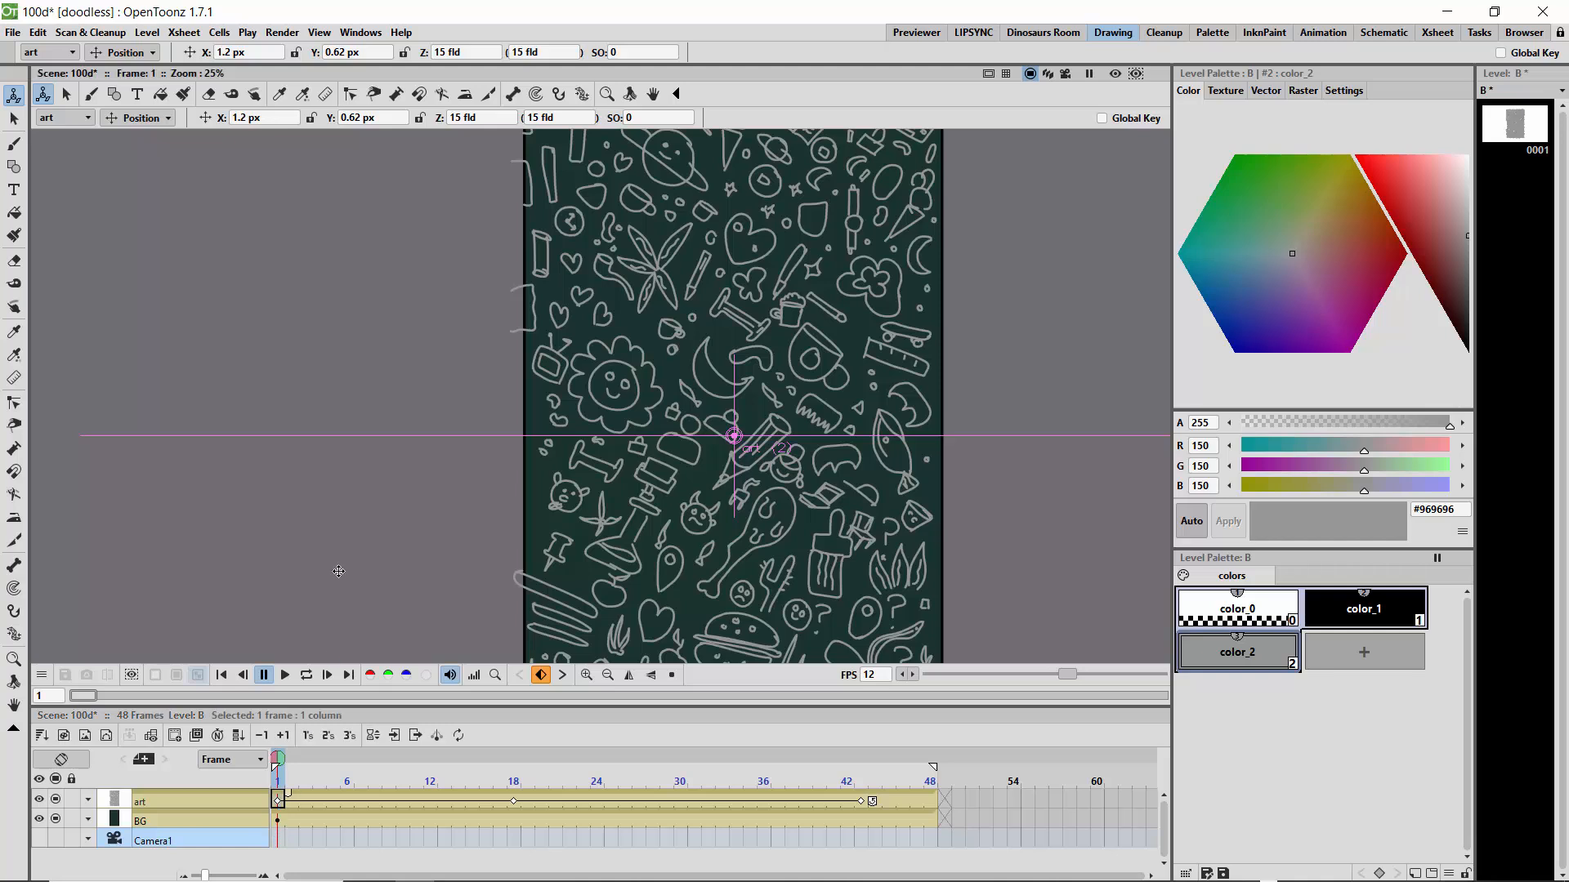
click(14, 118)
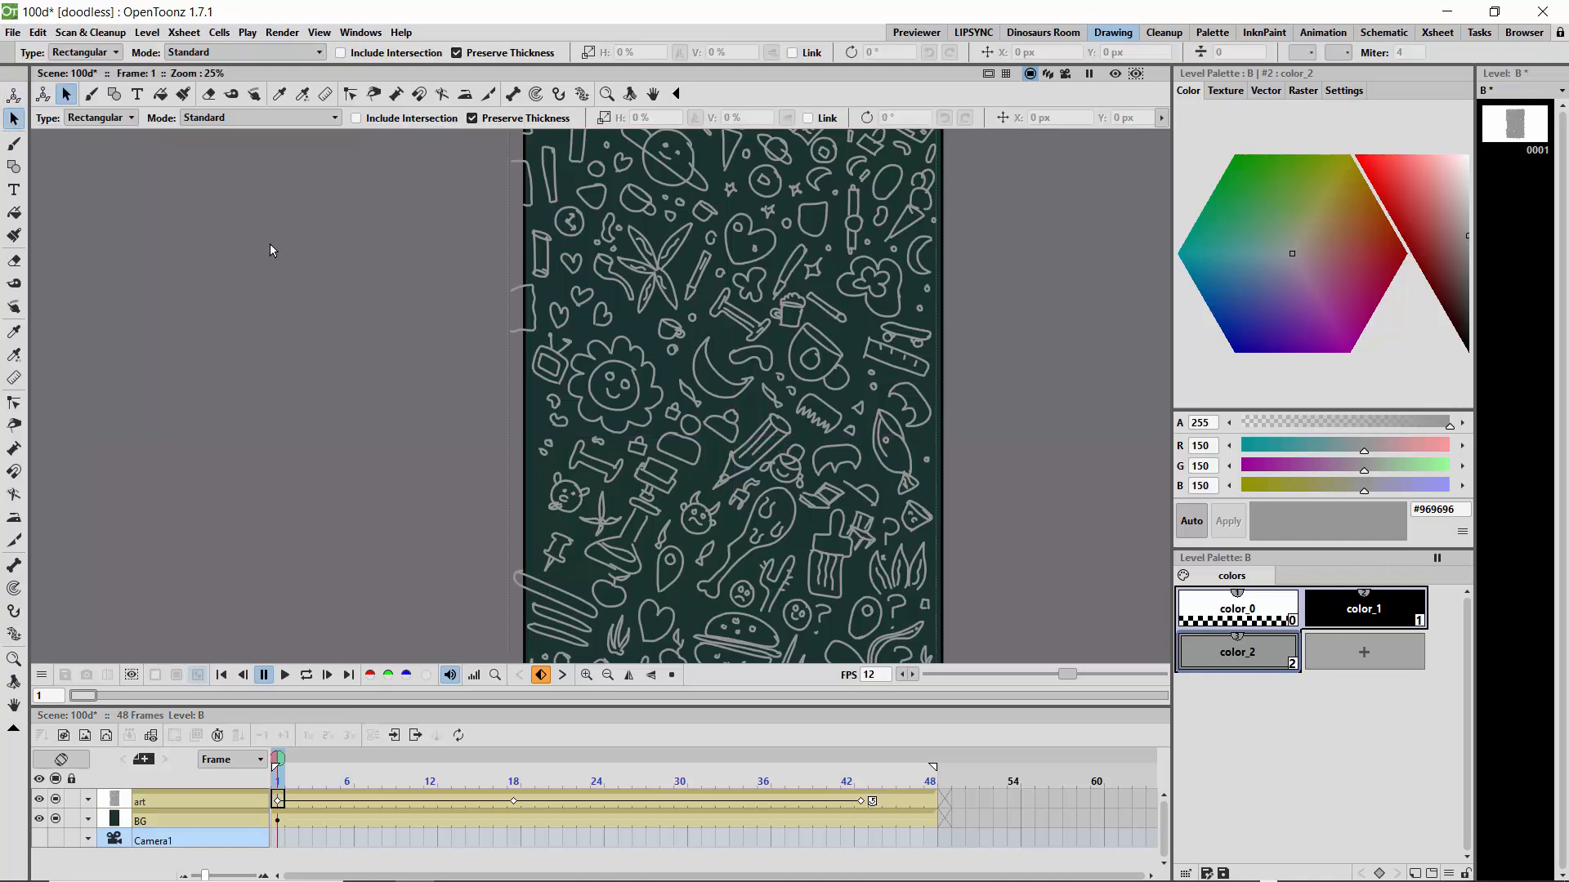
click(624, 344)
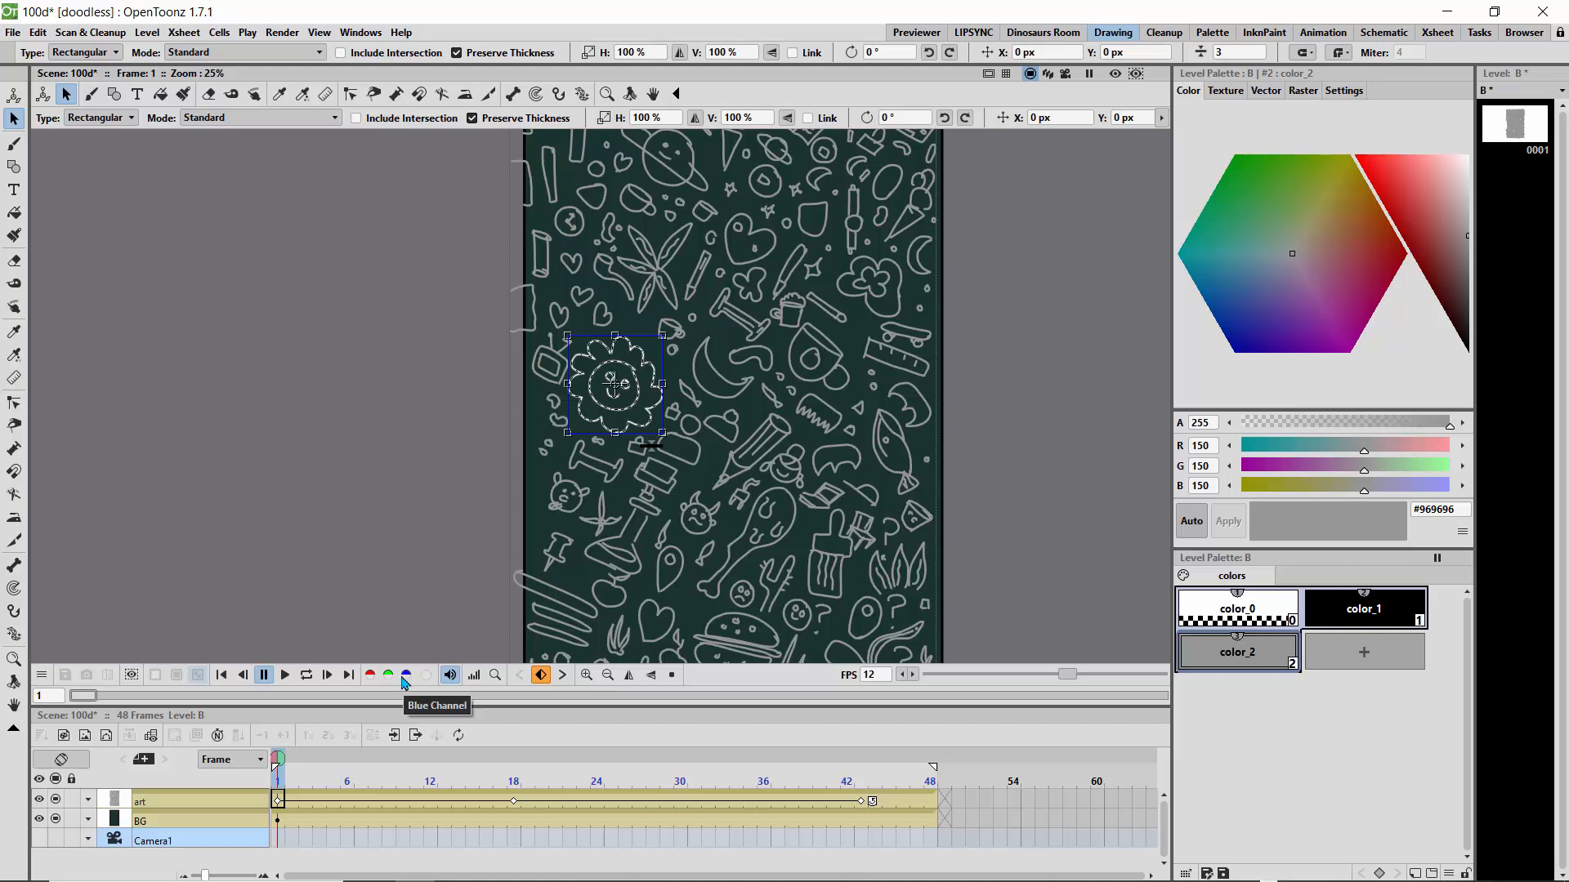
key(Delete)
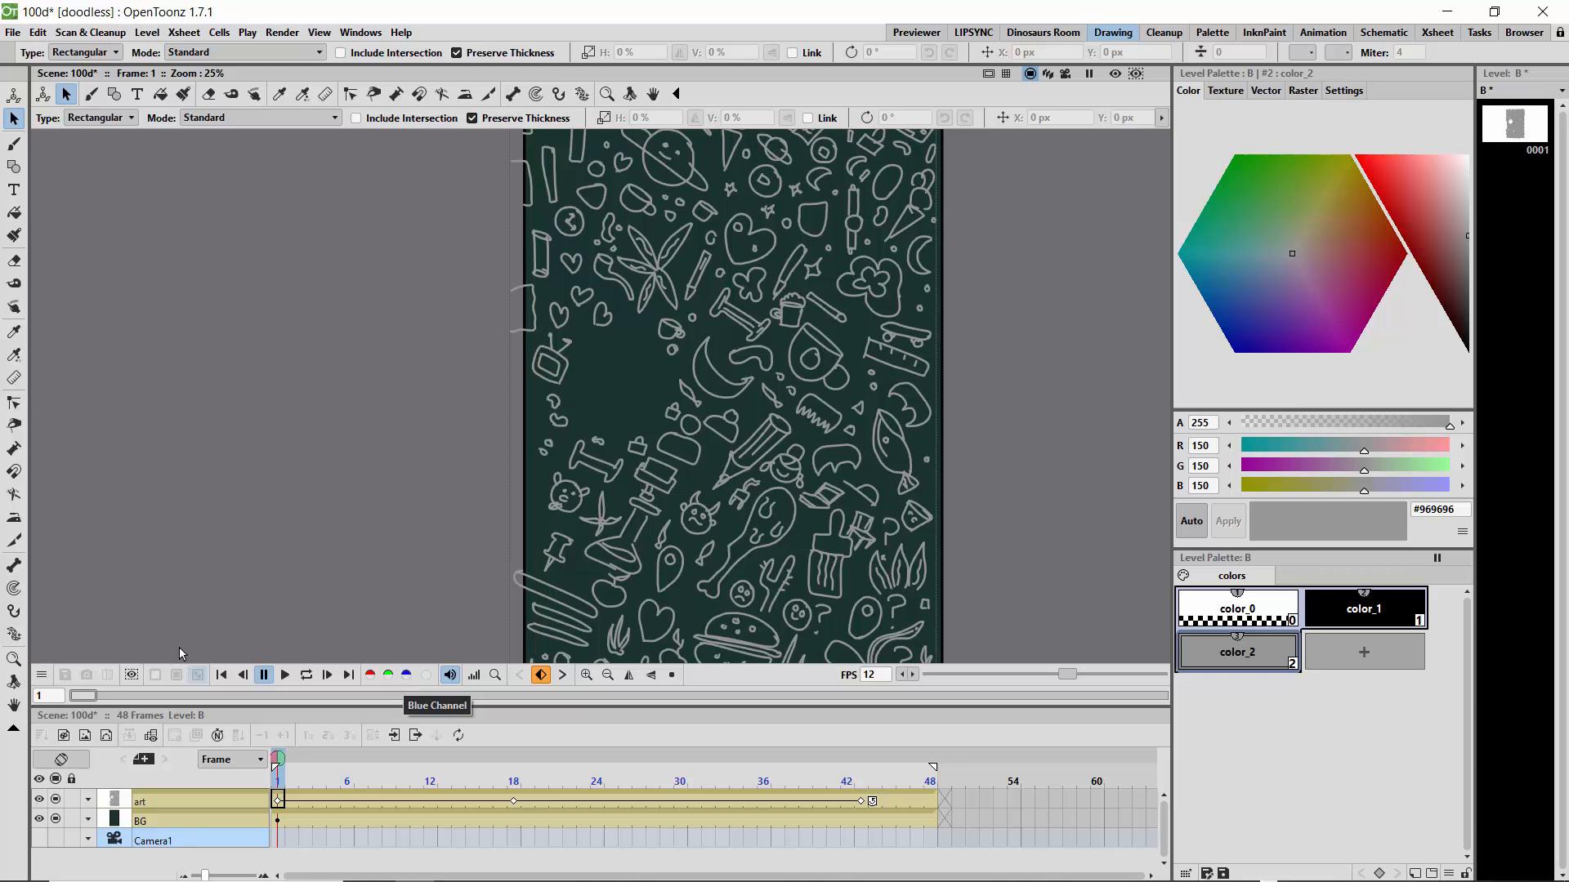
Step: Create a new Toonz Vector Level named C and rename its column SUN
key(alt+n)
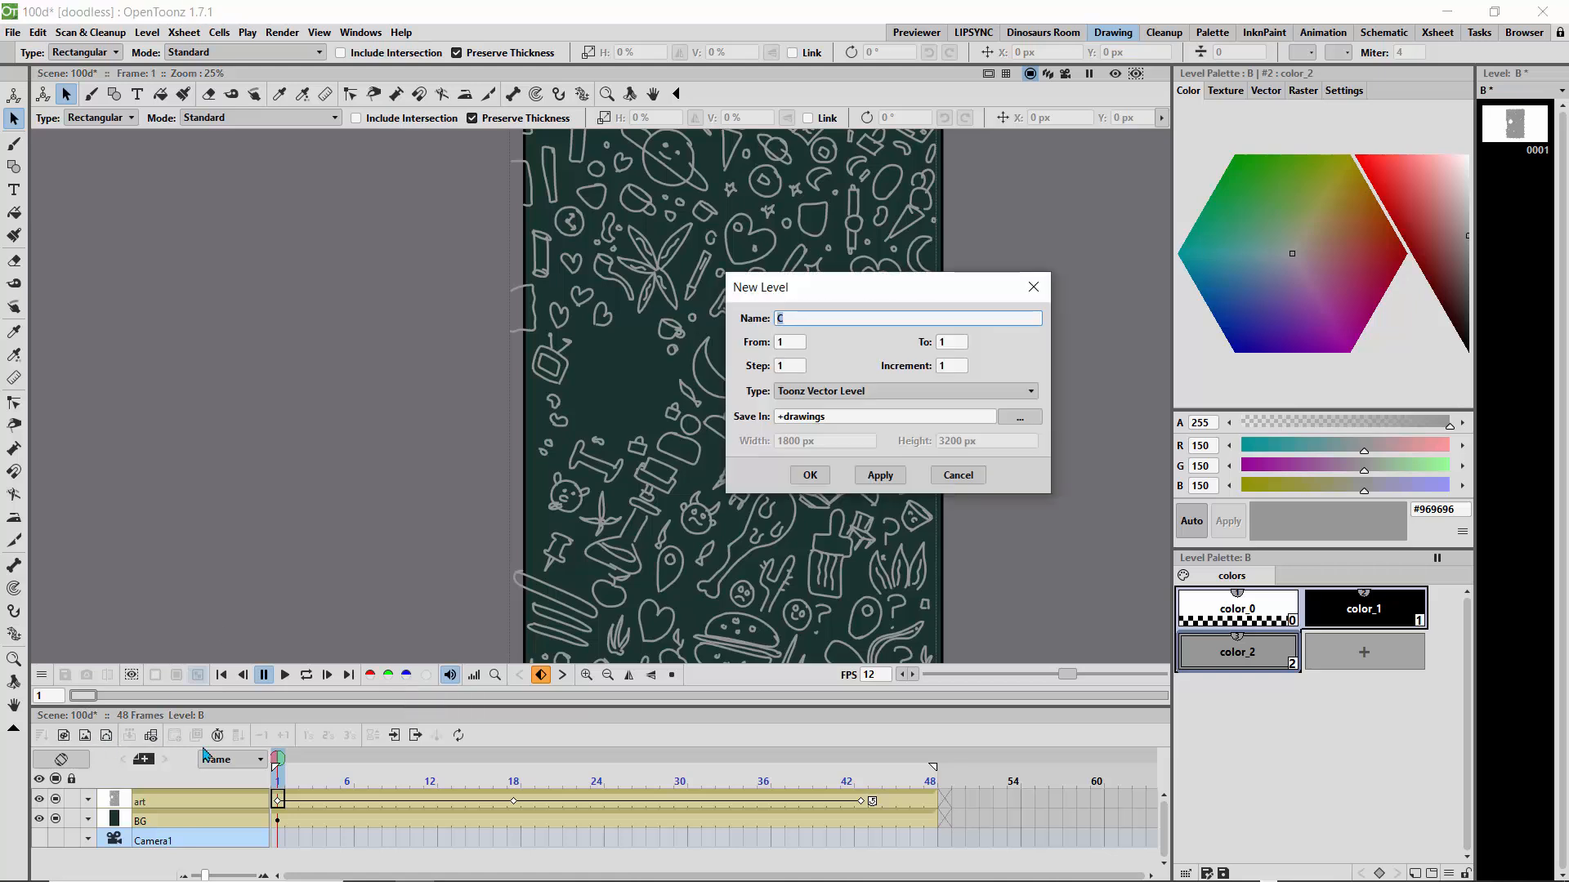
click(807, 479)
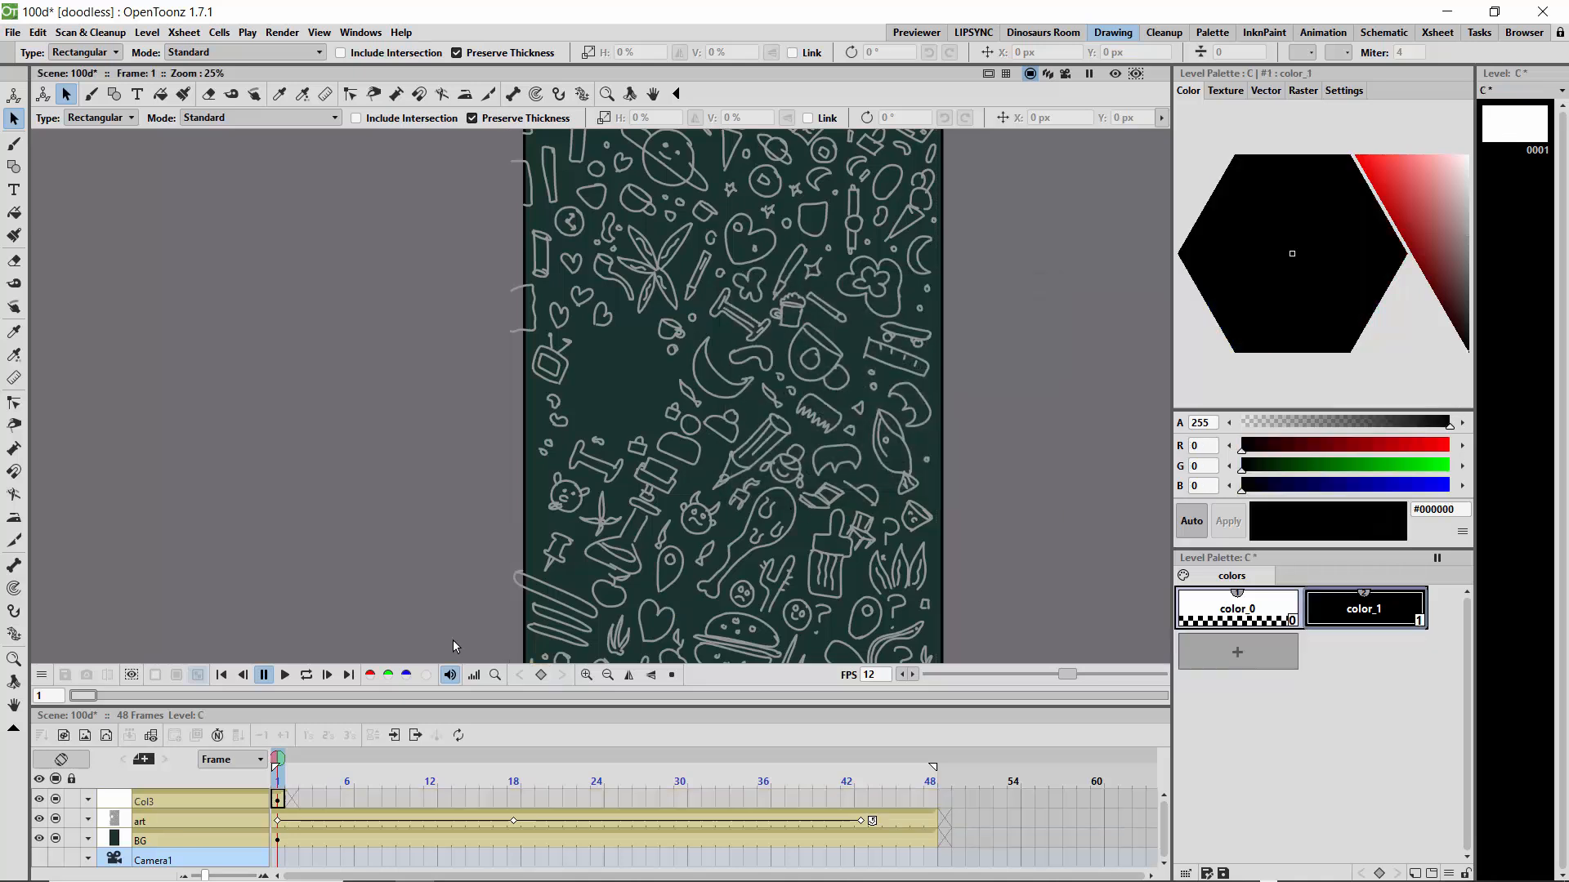
double_click(168, 802)
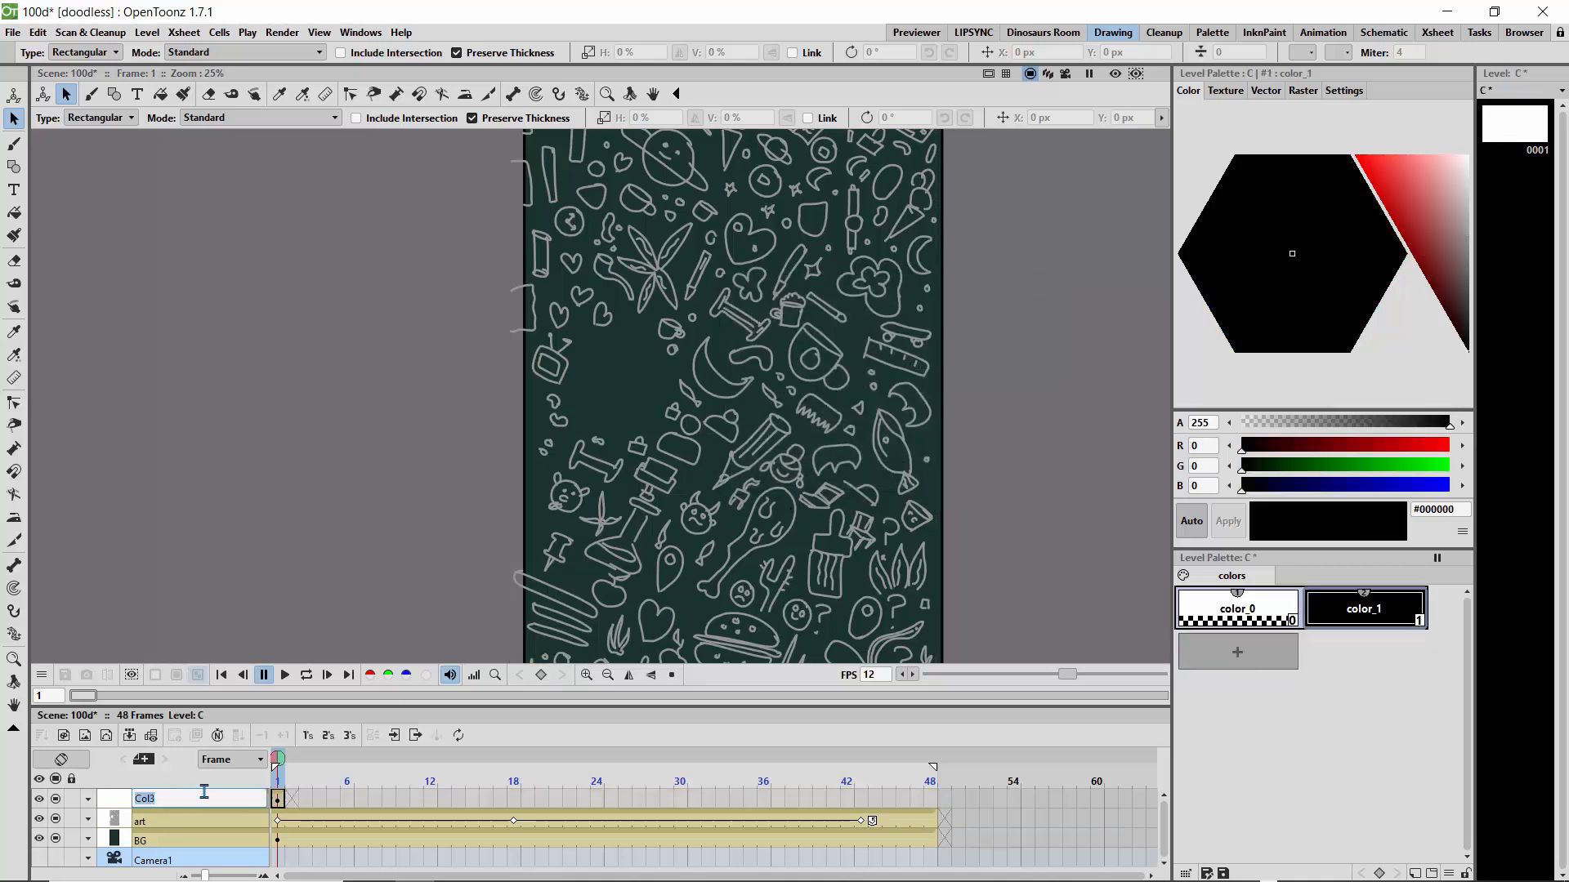
text(s)
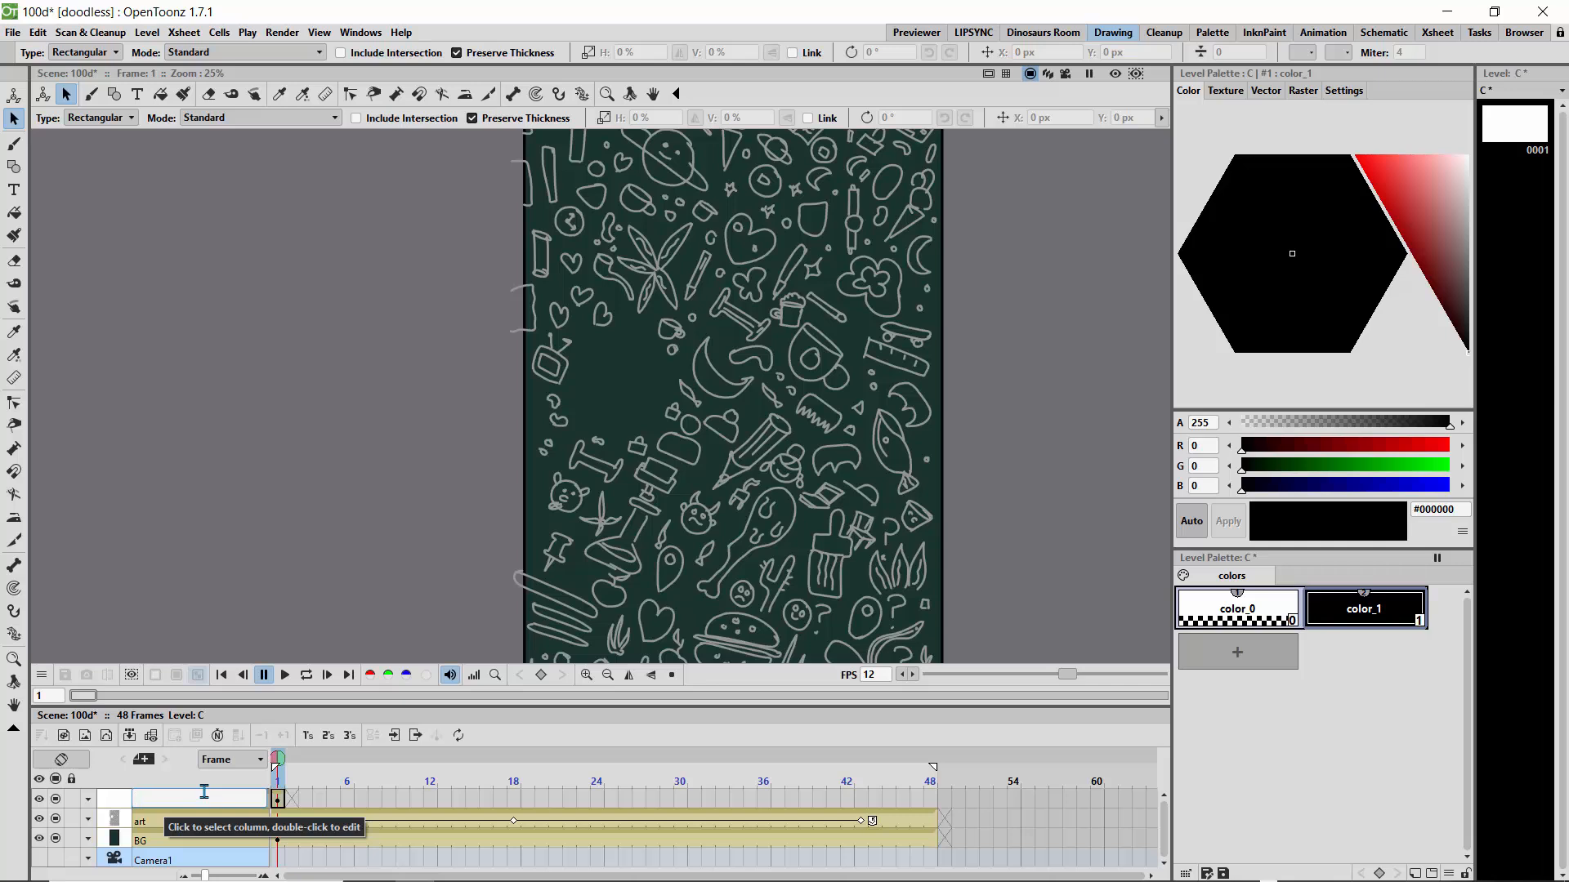
key(Return)
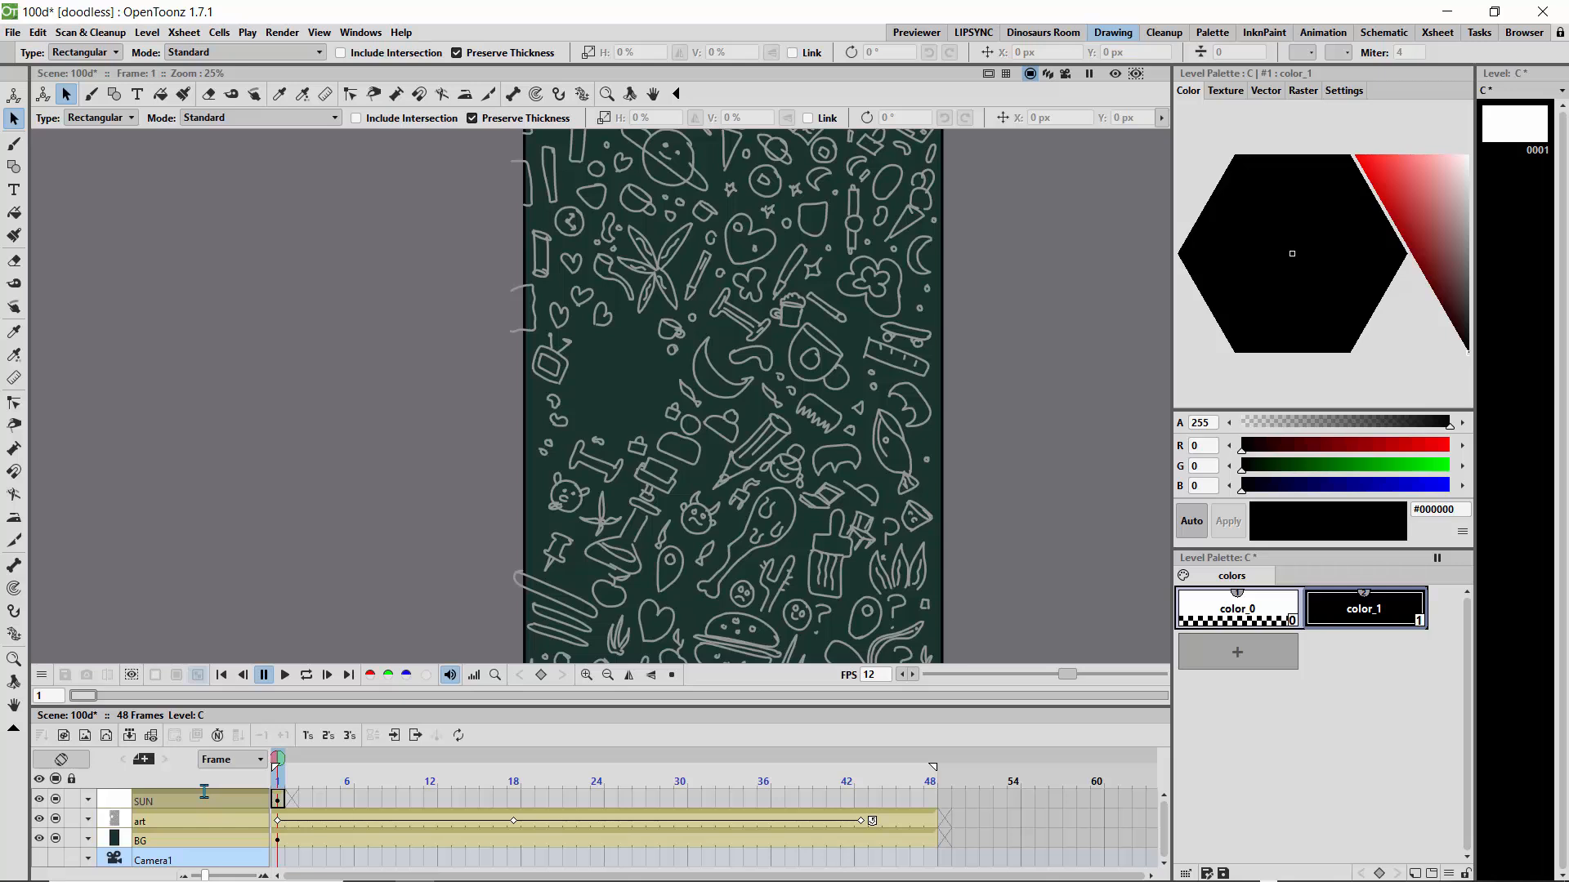
Step: Paste the flower group into the SUN column's drawing and extend its exposure to frame 48
click(608, 398)
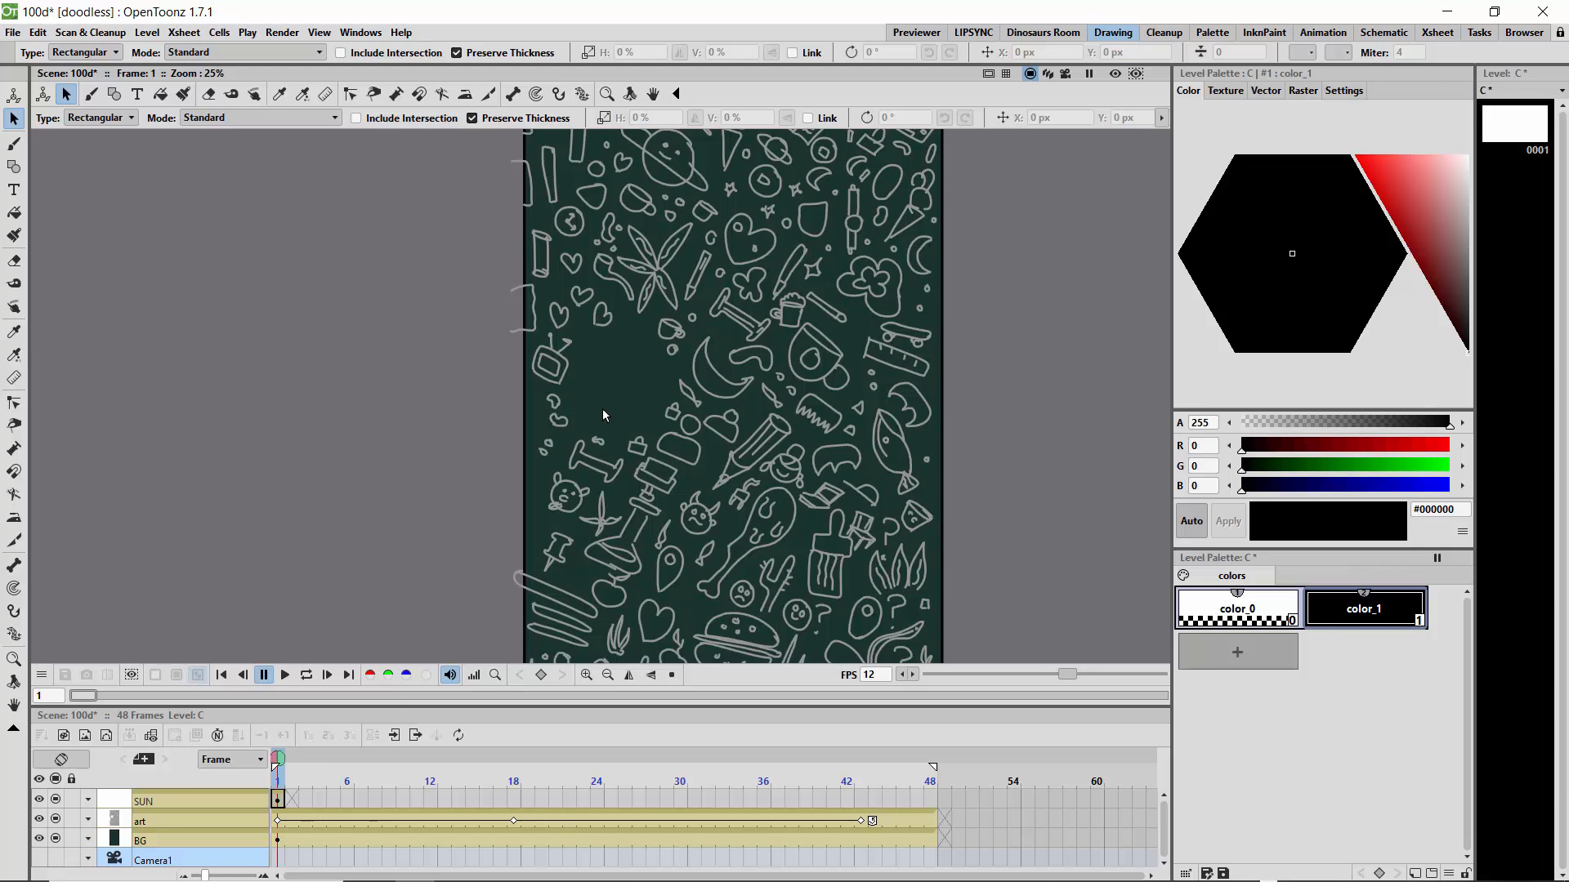
key(ctrl+v)
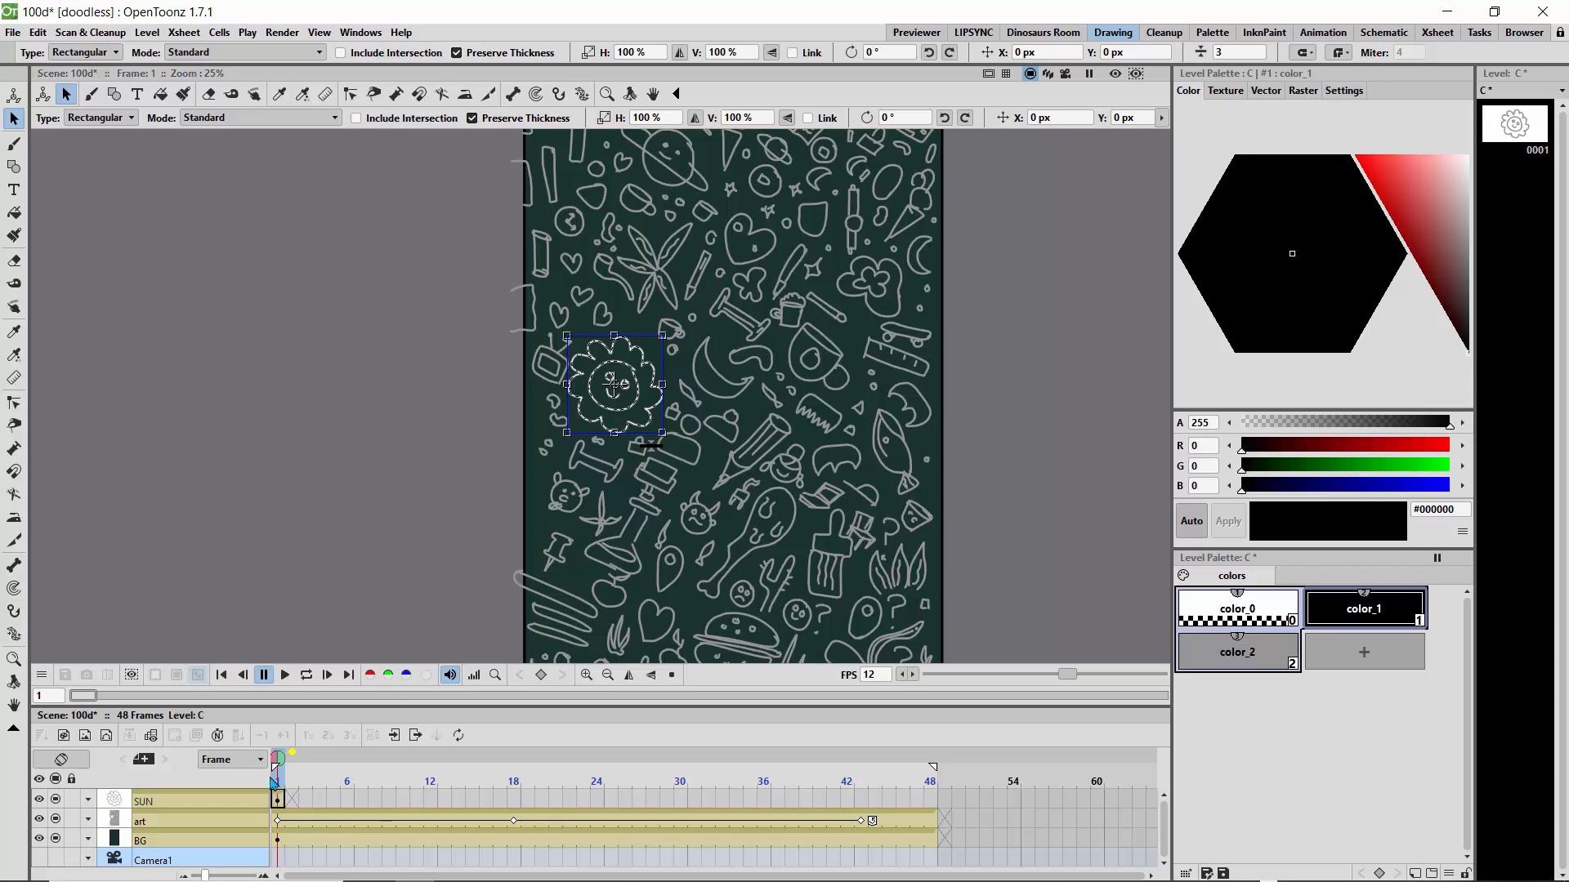
click(279, 801)
drag(290, 800, 940, 807)
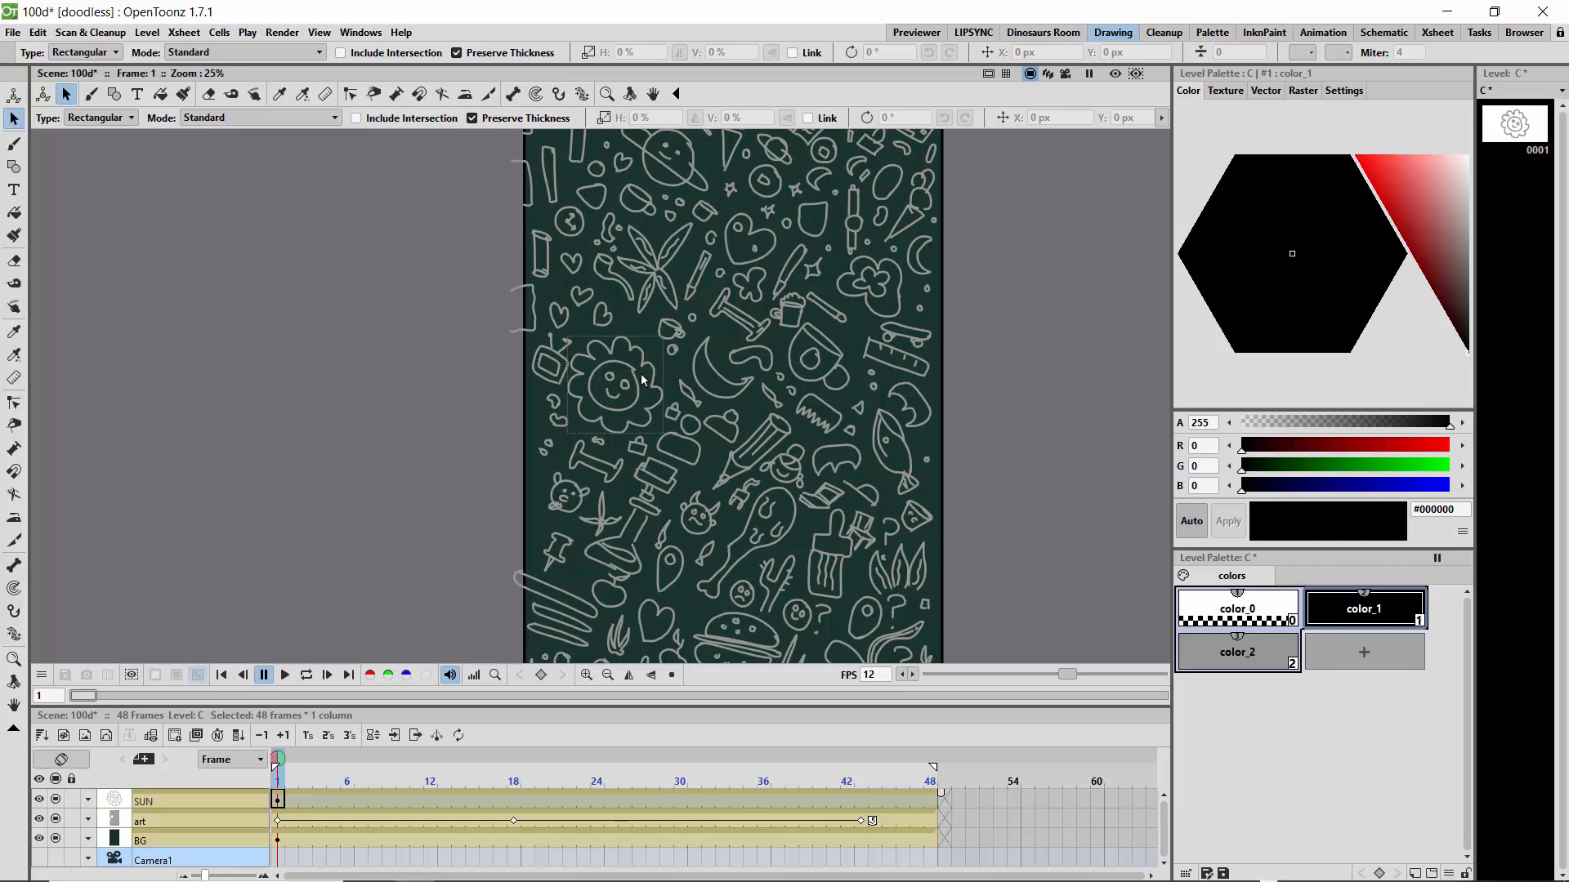
Step: Shift the SUN flower group on frames 1, 15 and 29, ending at about 55.66 px, 13.61 px, and play the scene in a loop
click(614, 355)
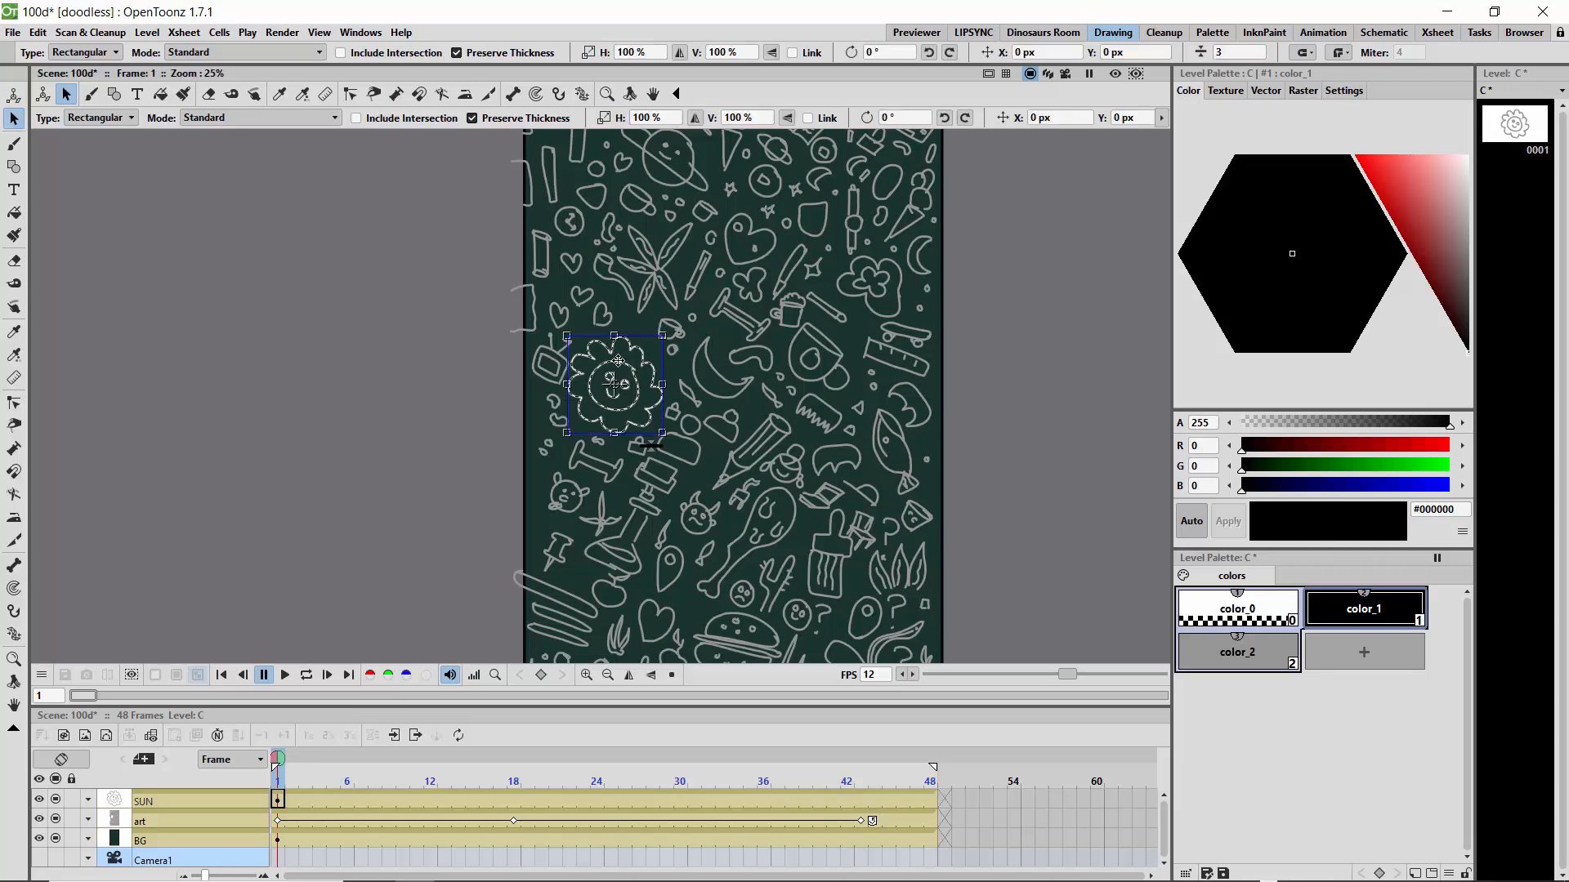
drag(635, 353, 637, 349)
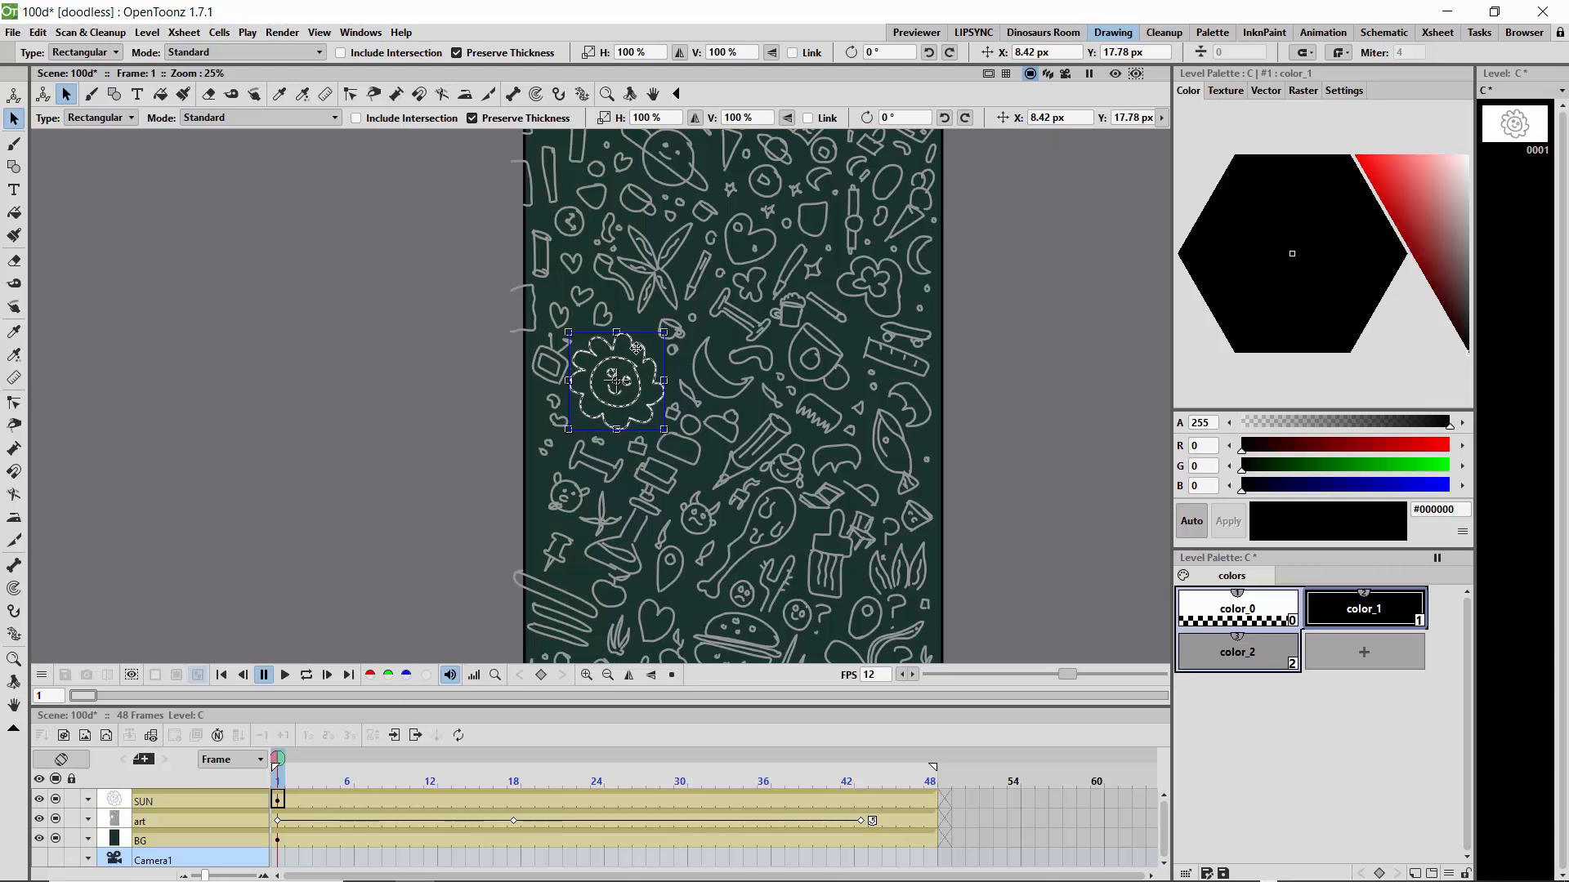
drag(278, 759, 472, 760)
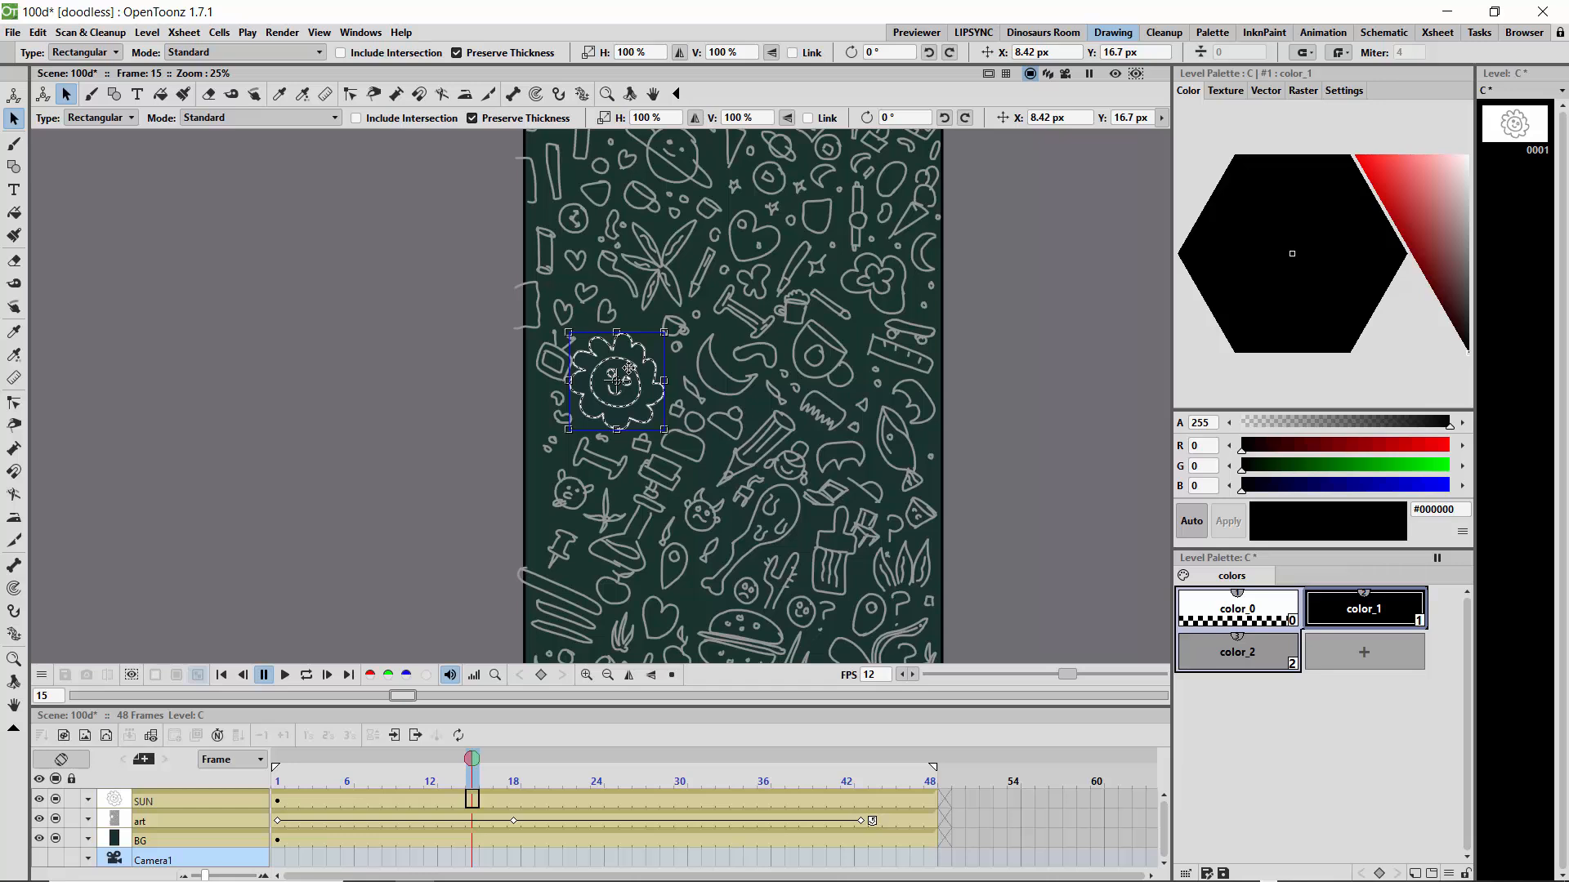
drag(634, 378, 640, 381)
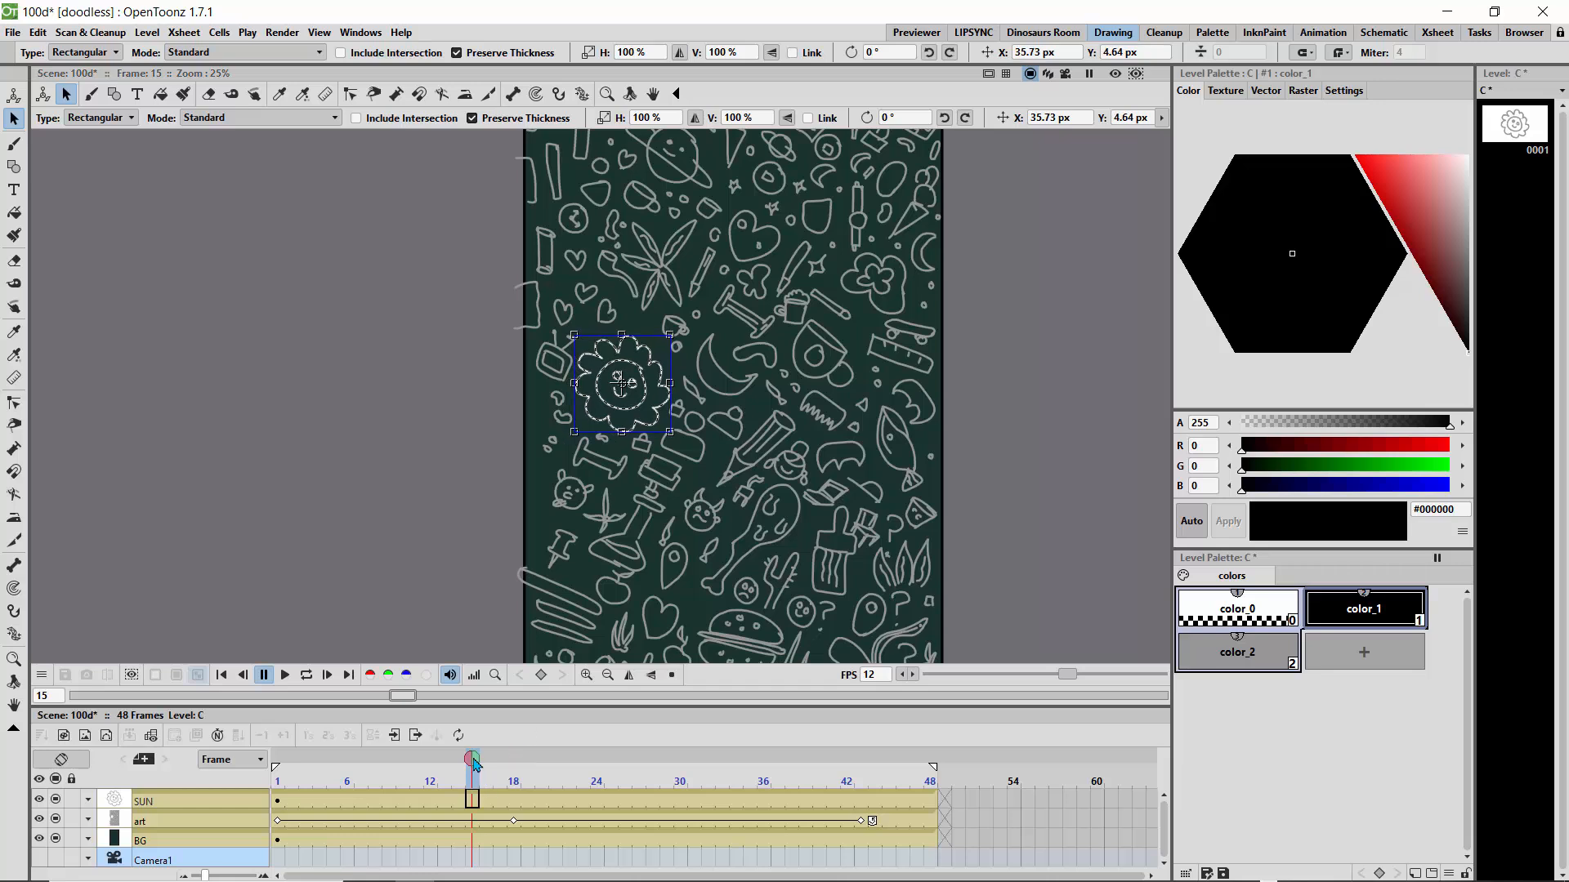
drag(472, 759, 667, 759)
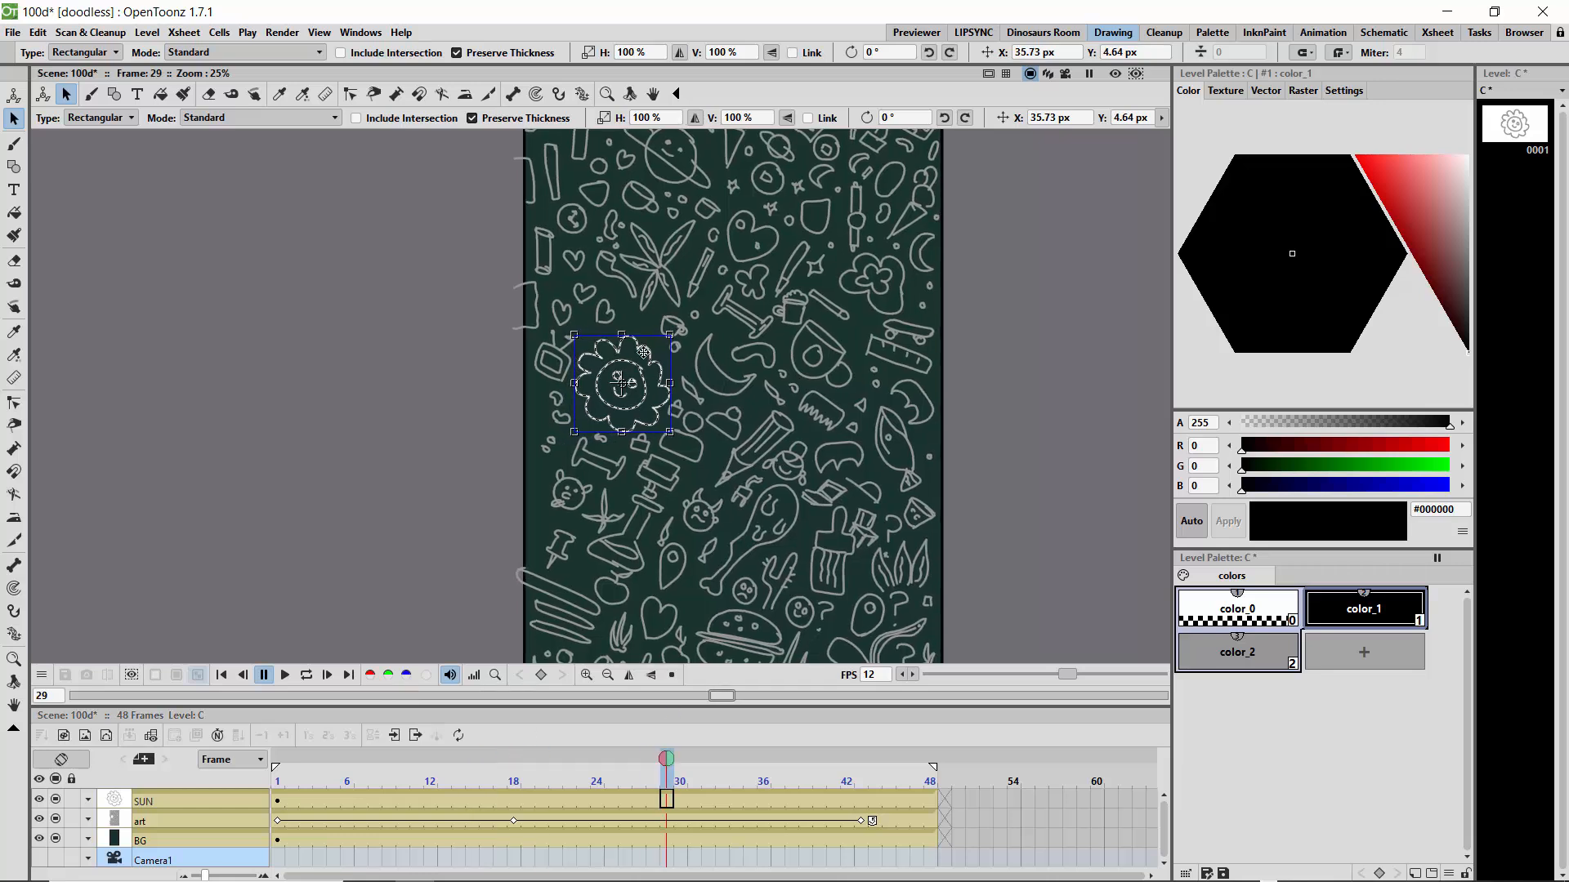
drag(643, 353, 646, 349)
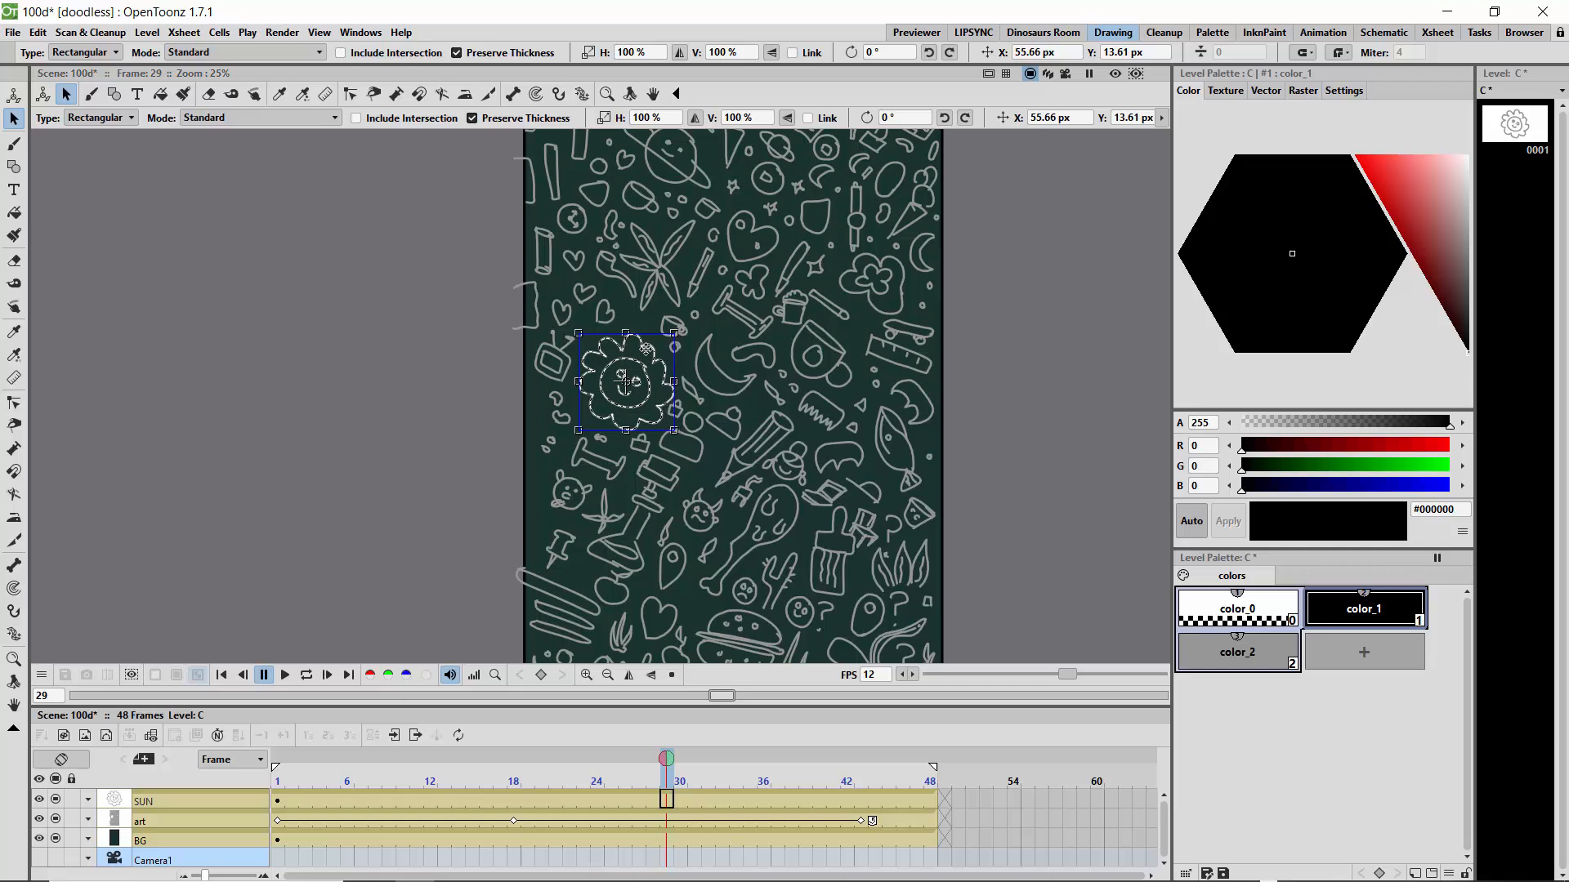
key(l)
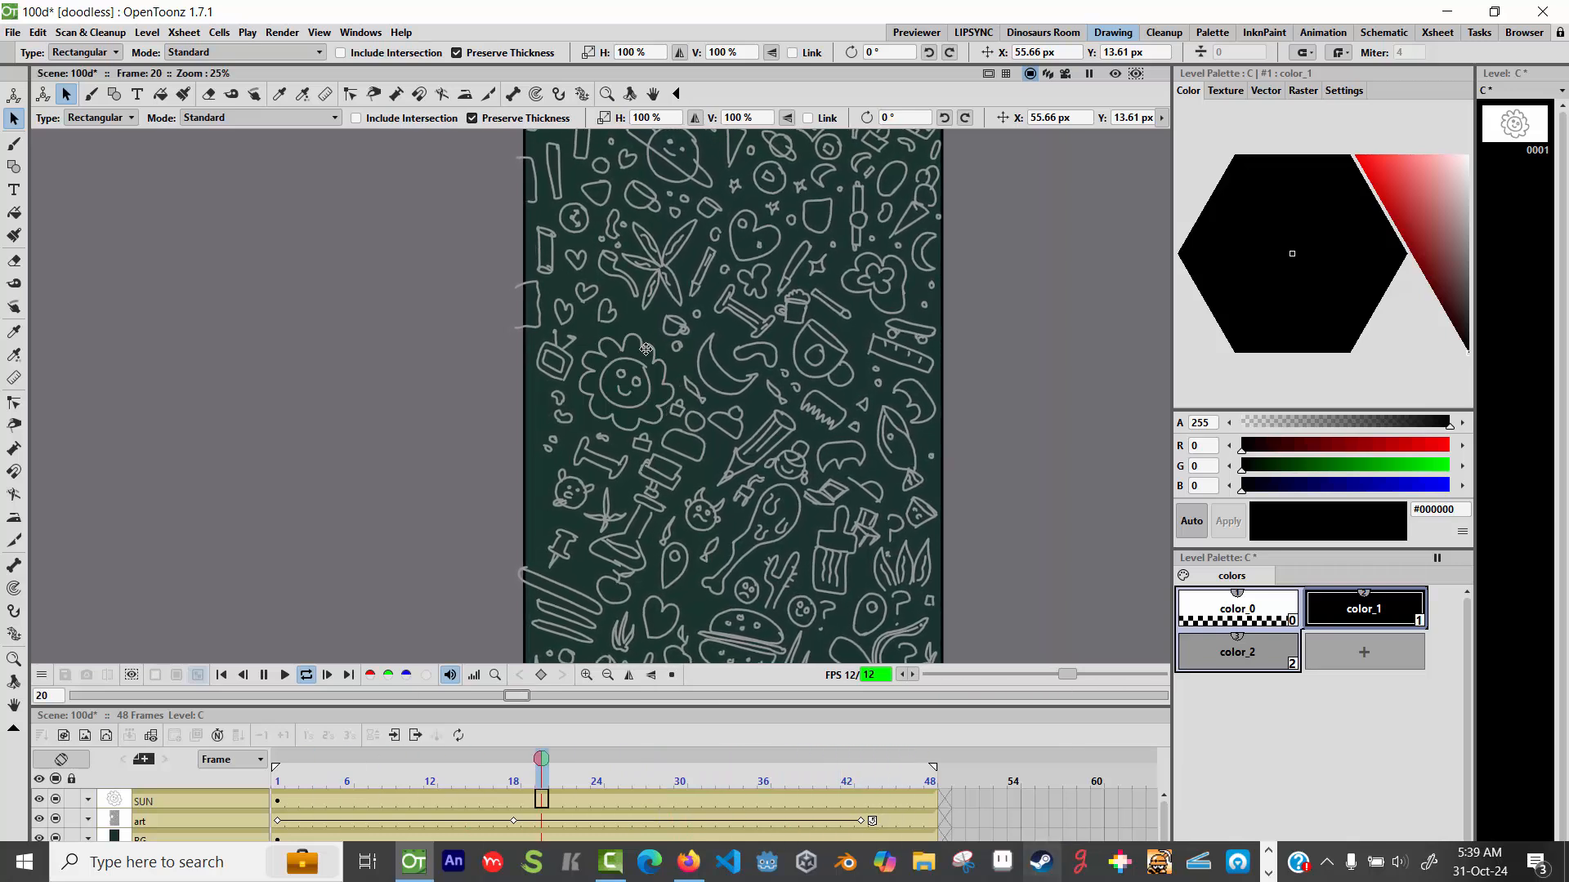
key(l)
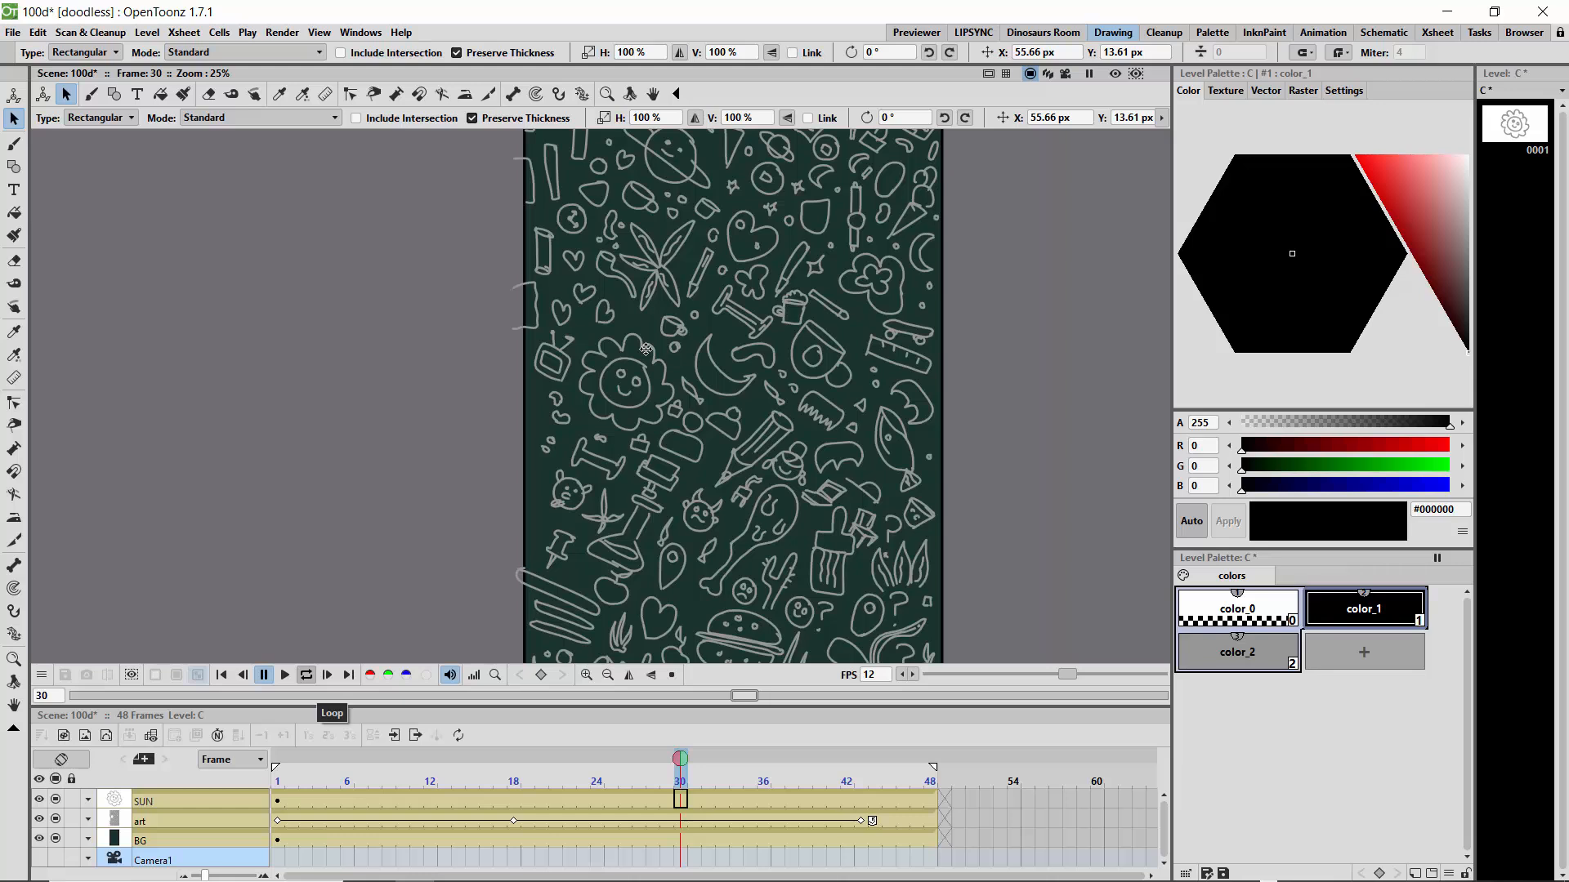
key(Delete)
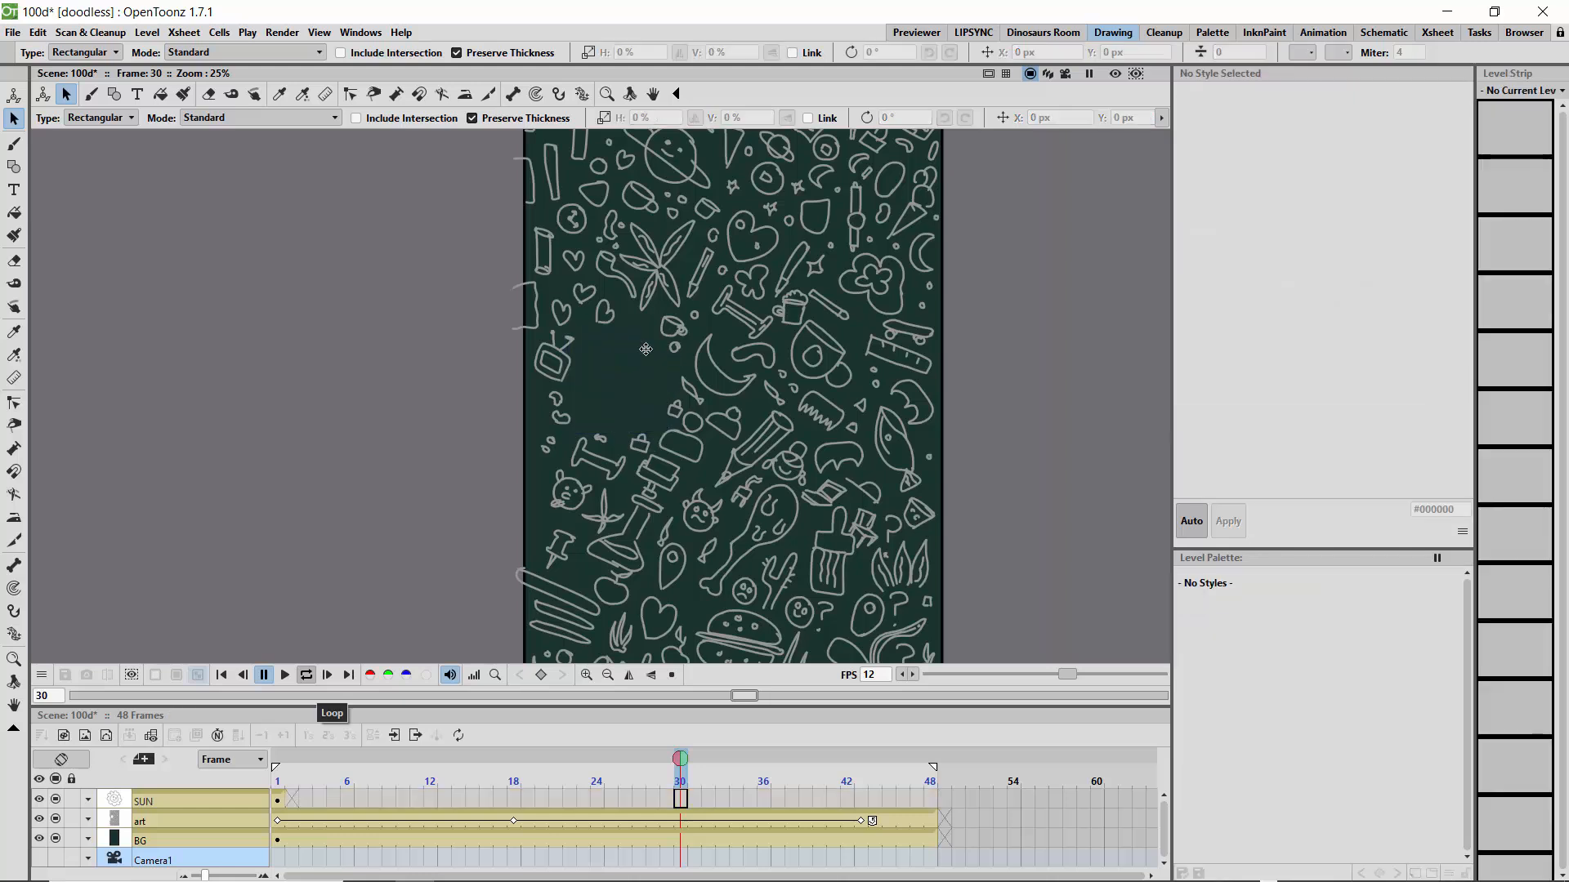
key(ctrl+z)
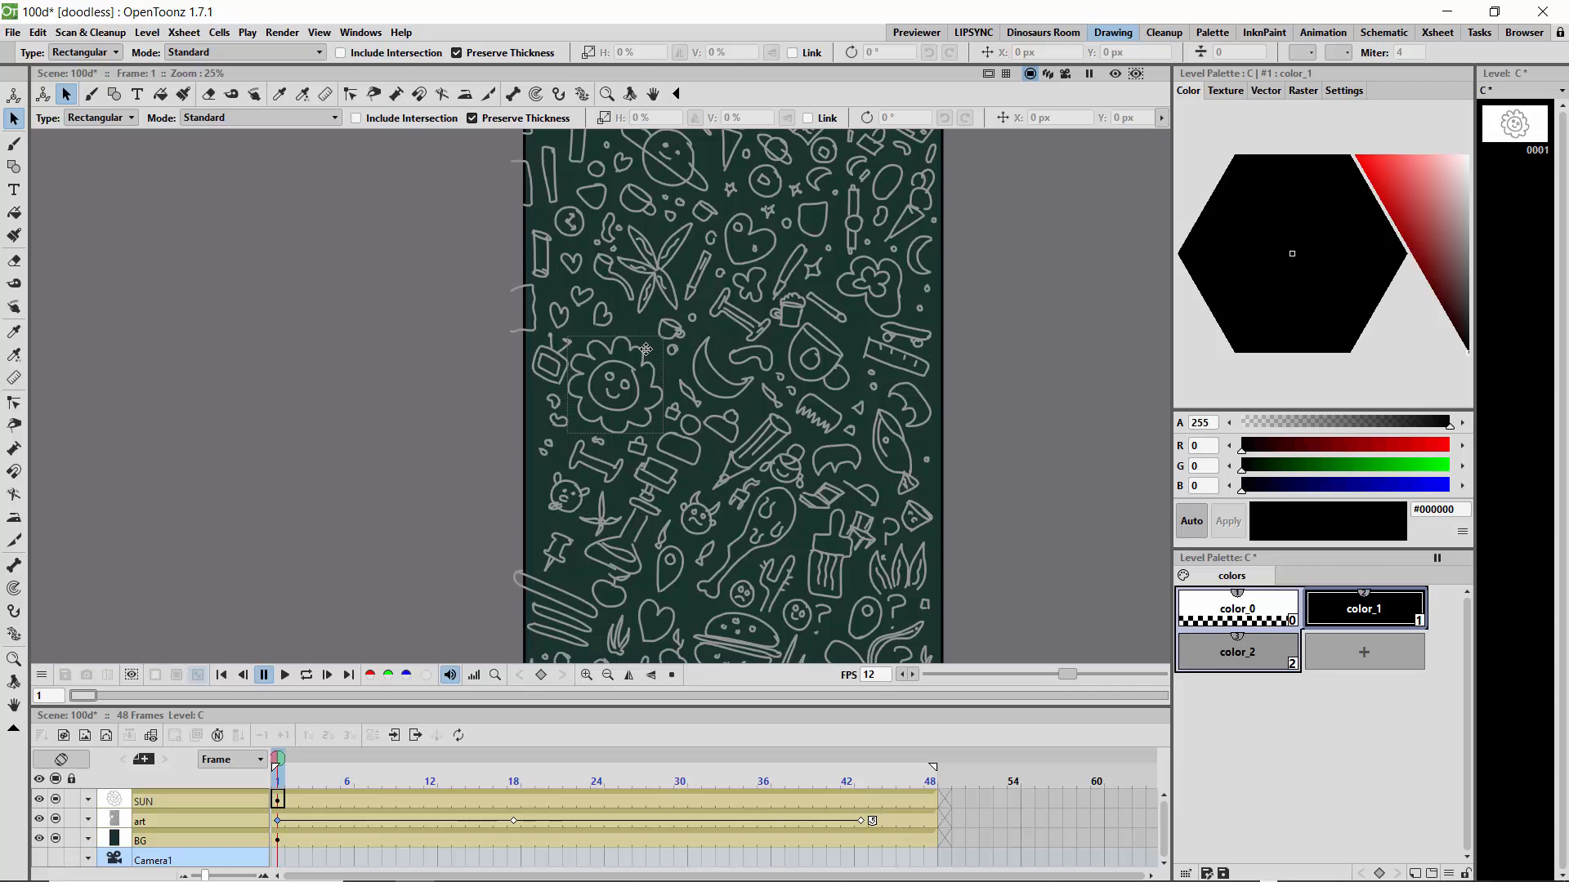
Step: Delete the art column's keyframes at frames 1, 18 and 43
key(Delete)
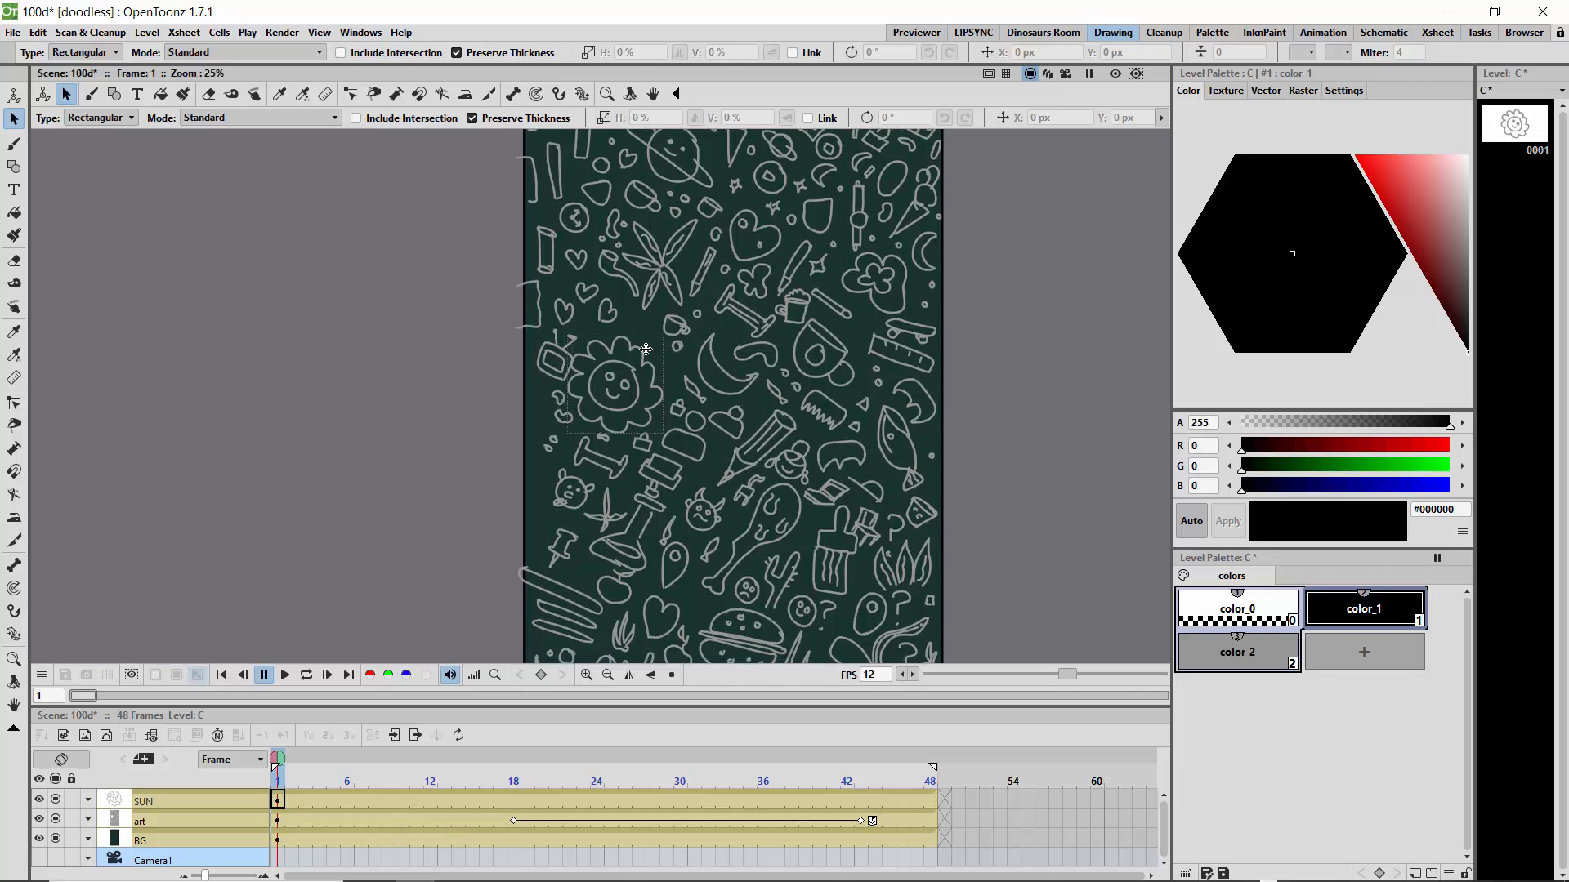
click(513, 821)
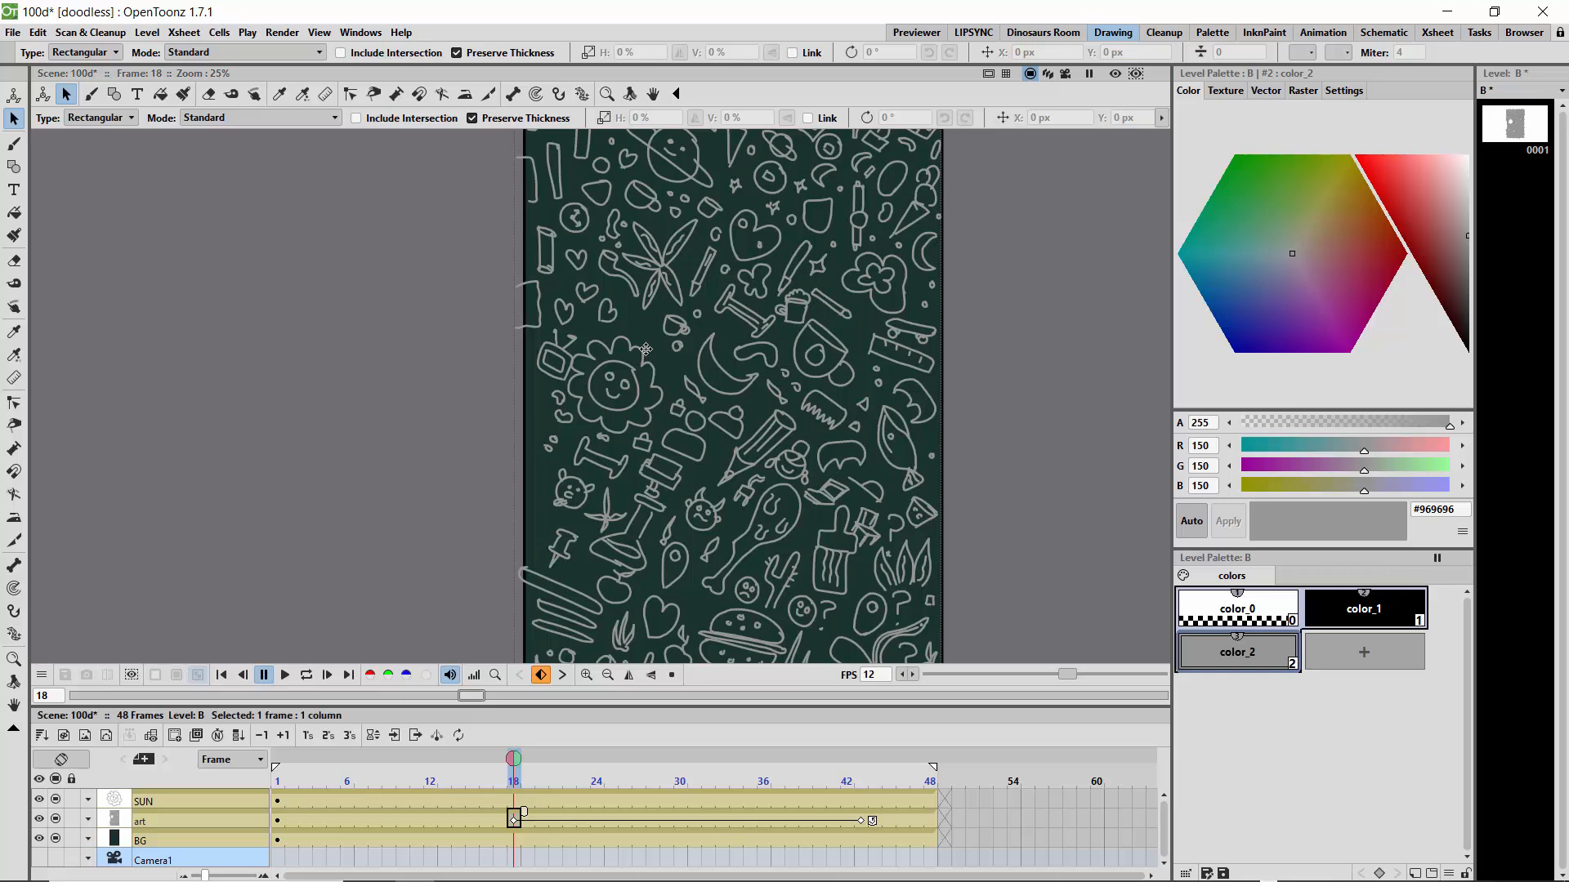
click(513, 820)
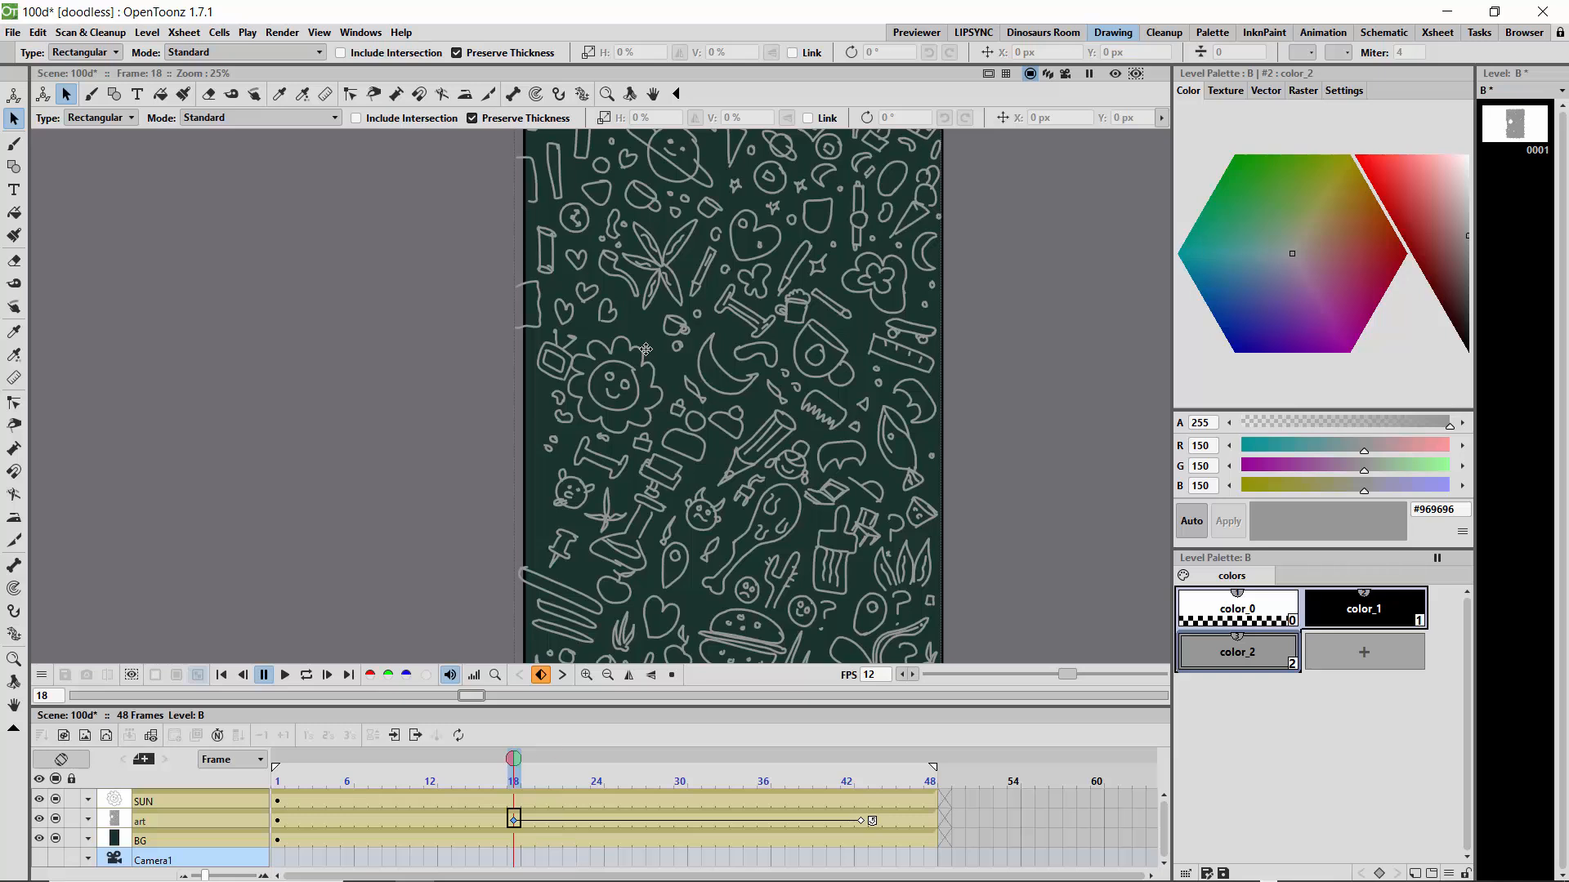
mouse_move(514, 821)
mouse_down()
mouse_move(764, 820)
mouse_move(541, 821)
mouse_up()
drag(889, 821, 833, 820)
click(862, 821)
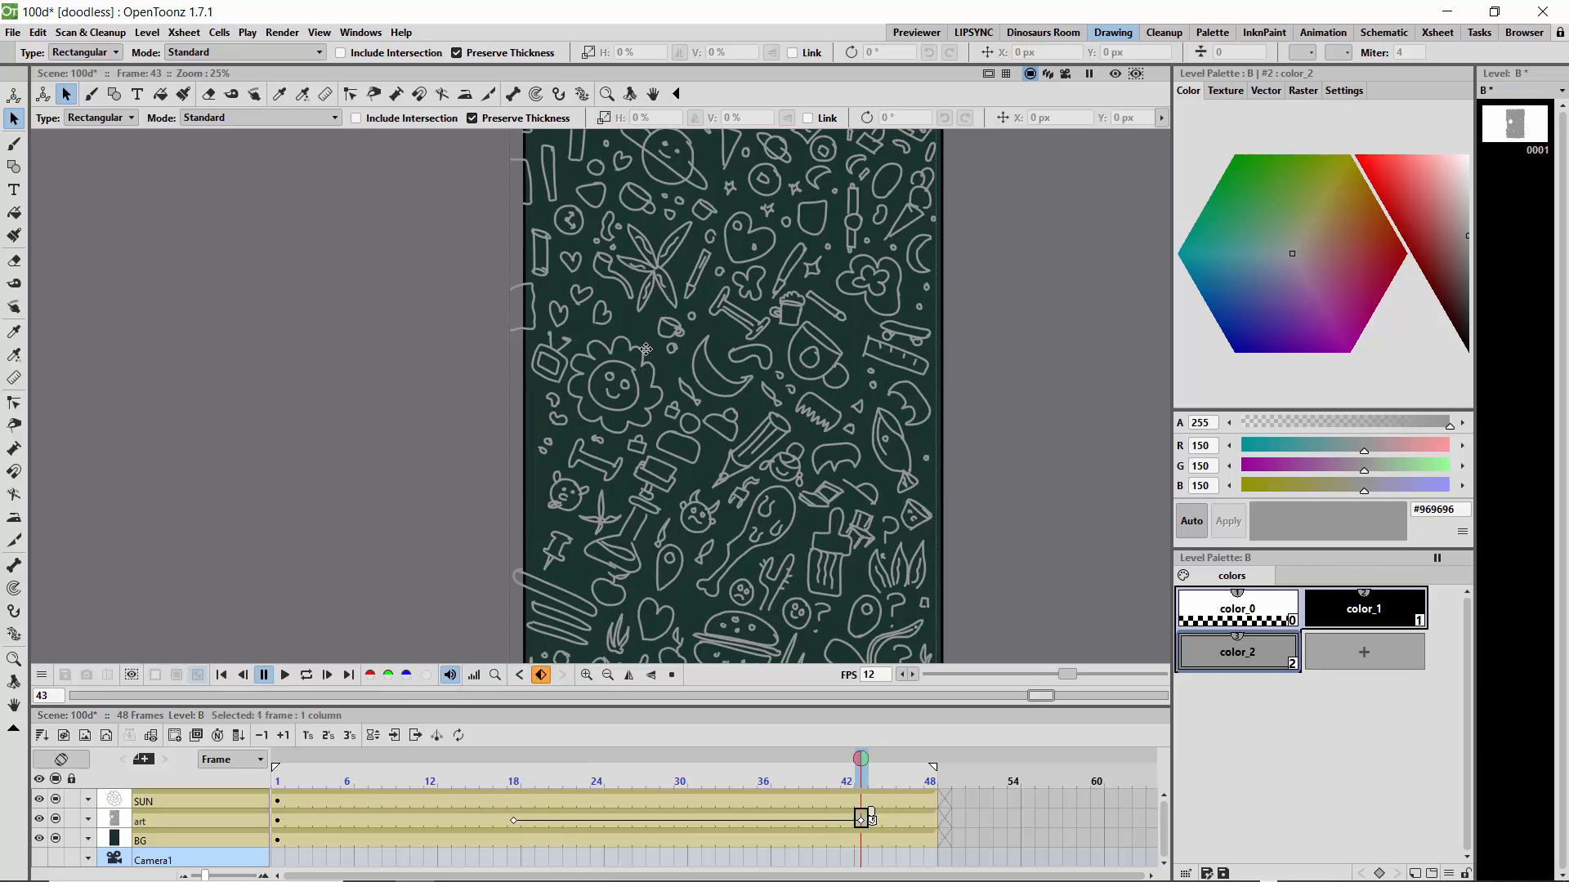
click(861, 820)
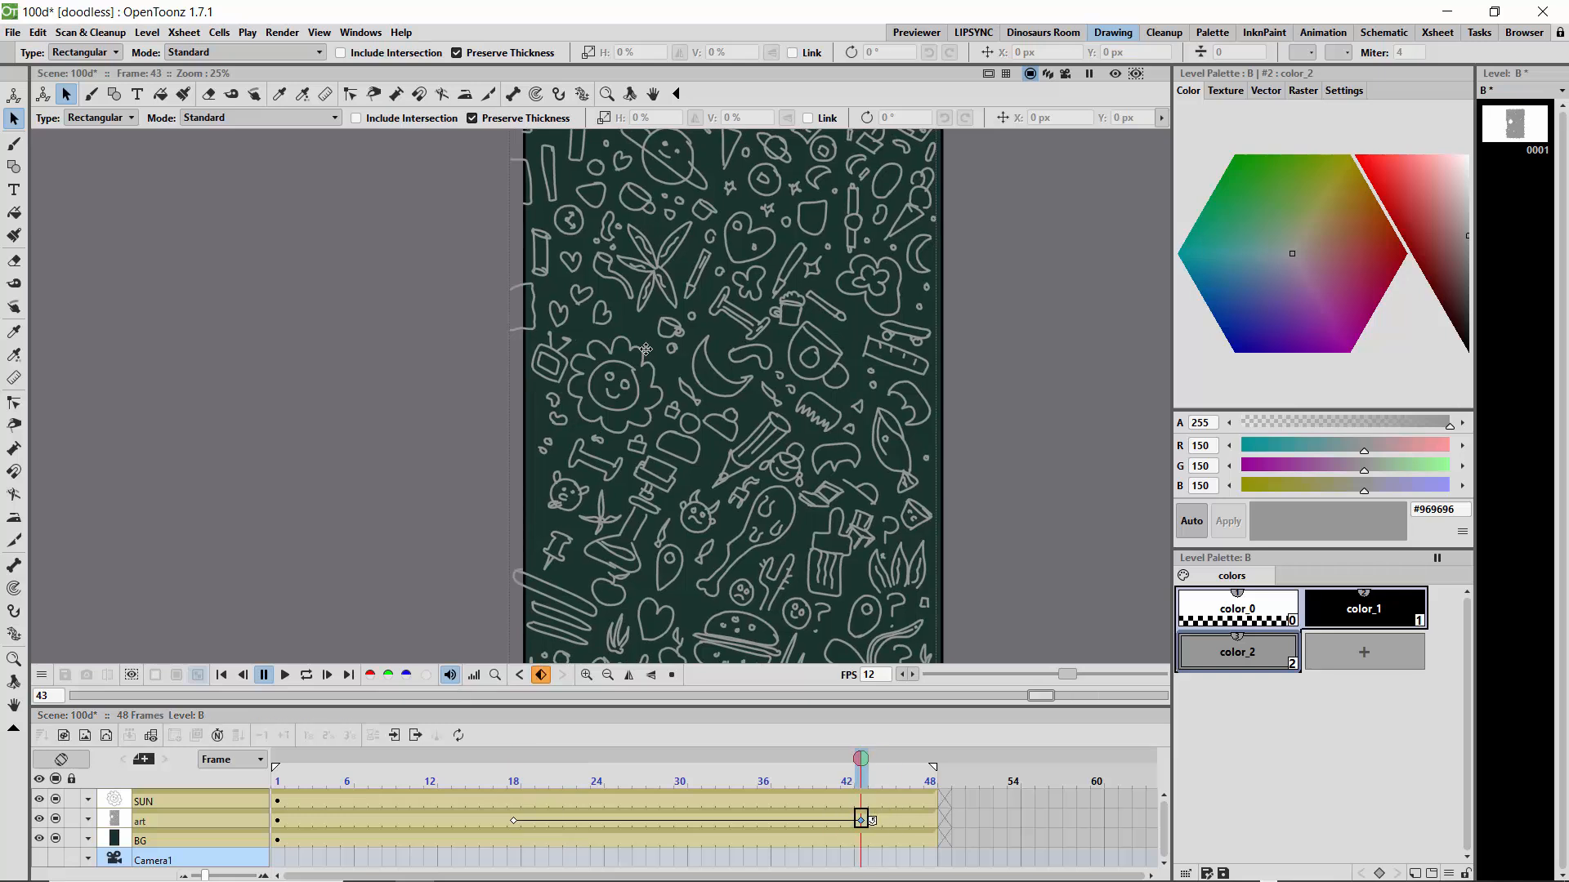
key(Delete)
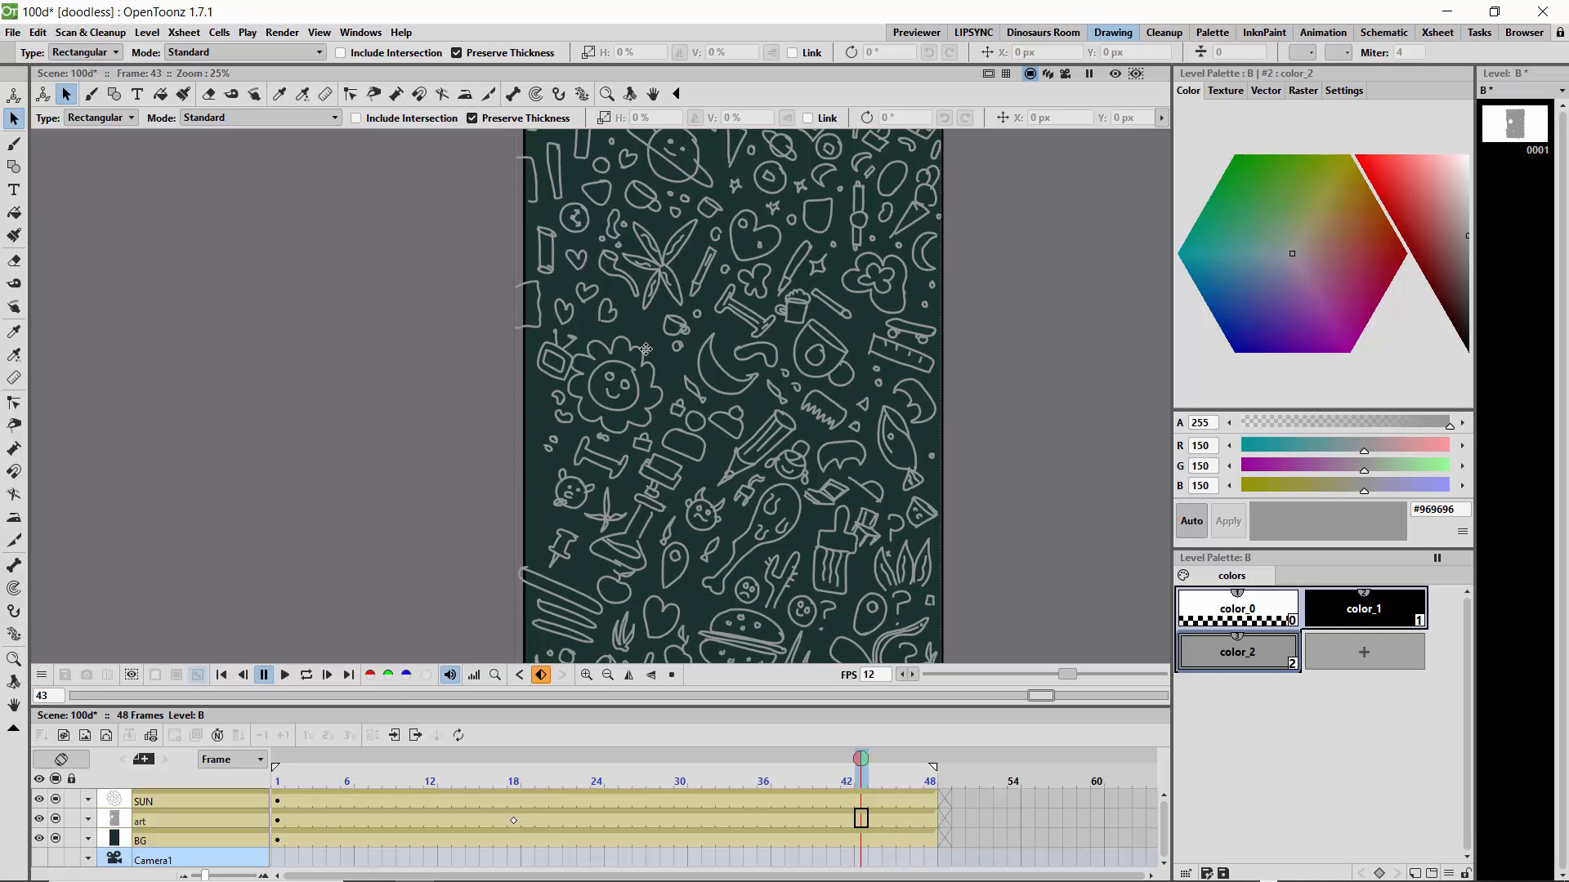
click(514, 820)
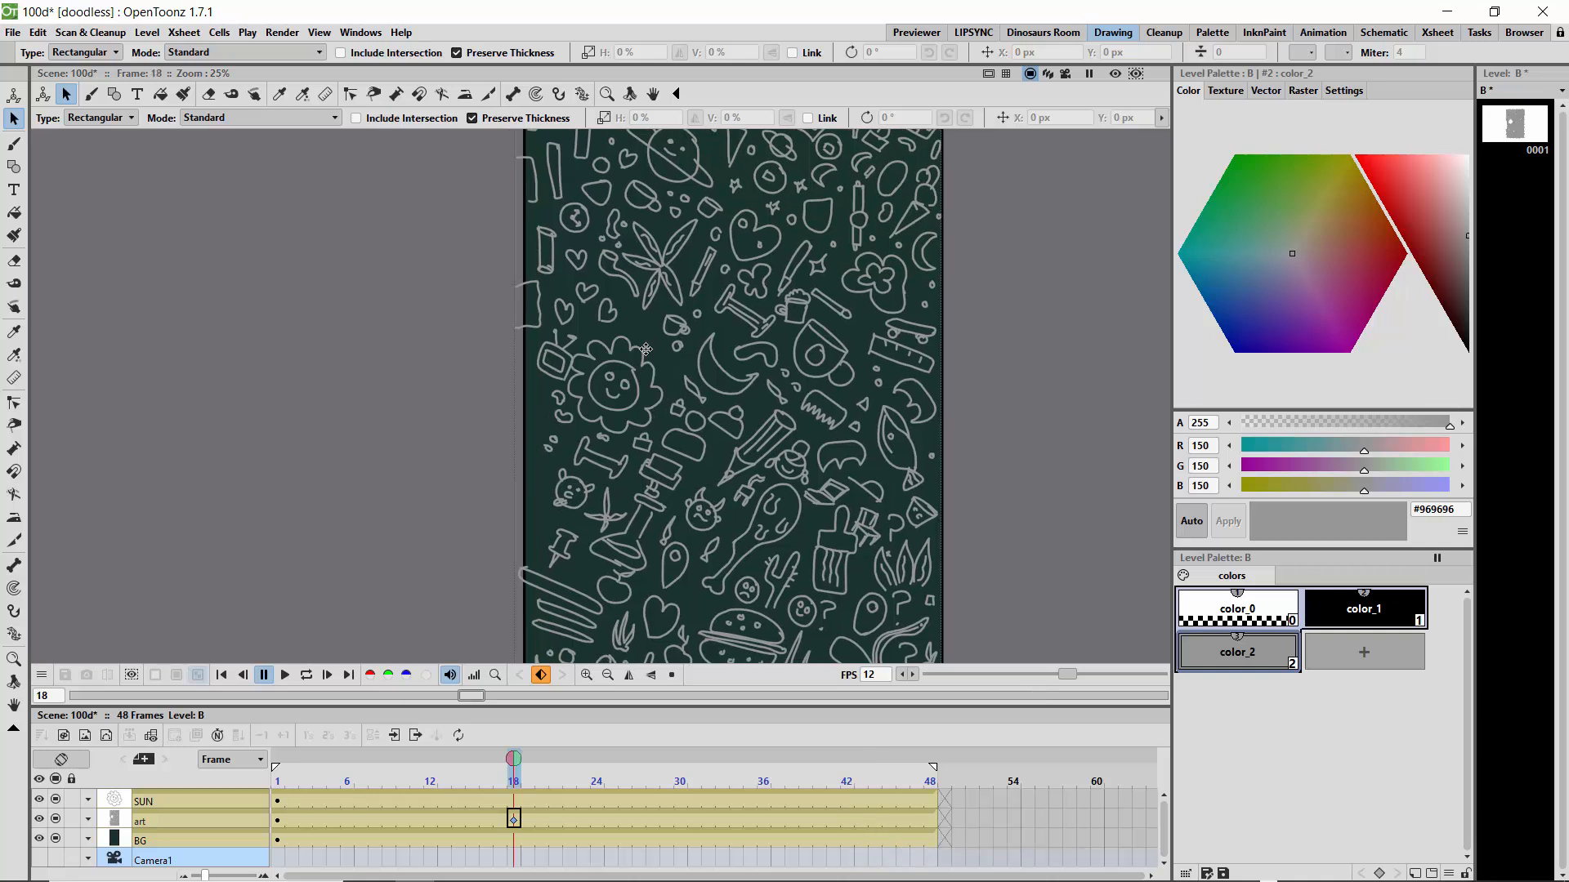
key(Delete)
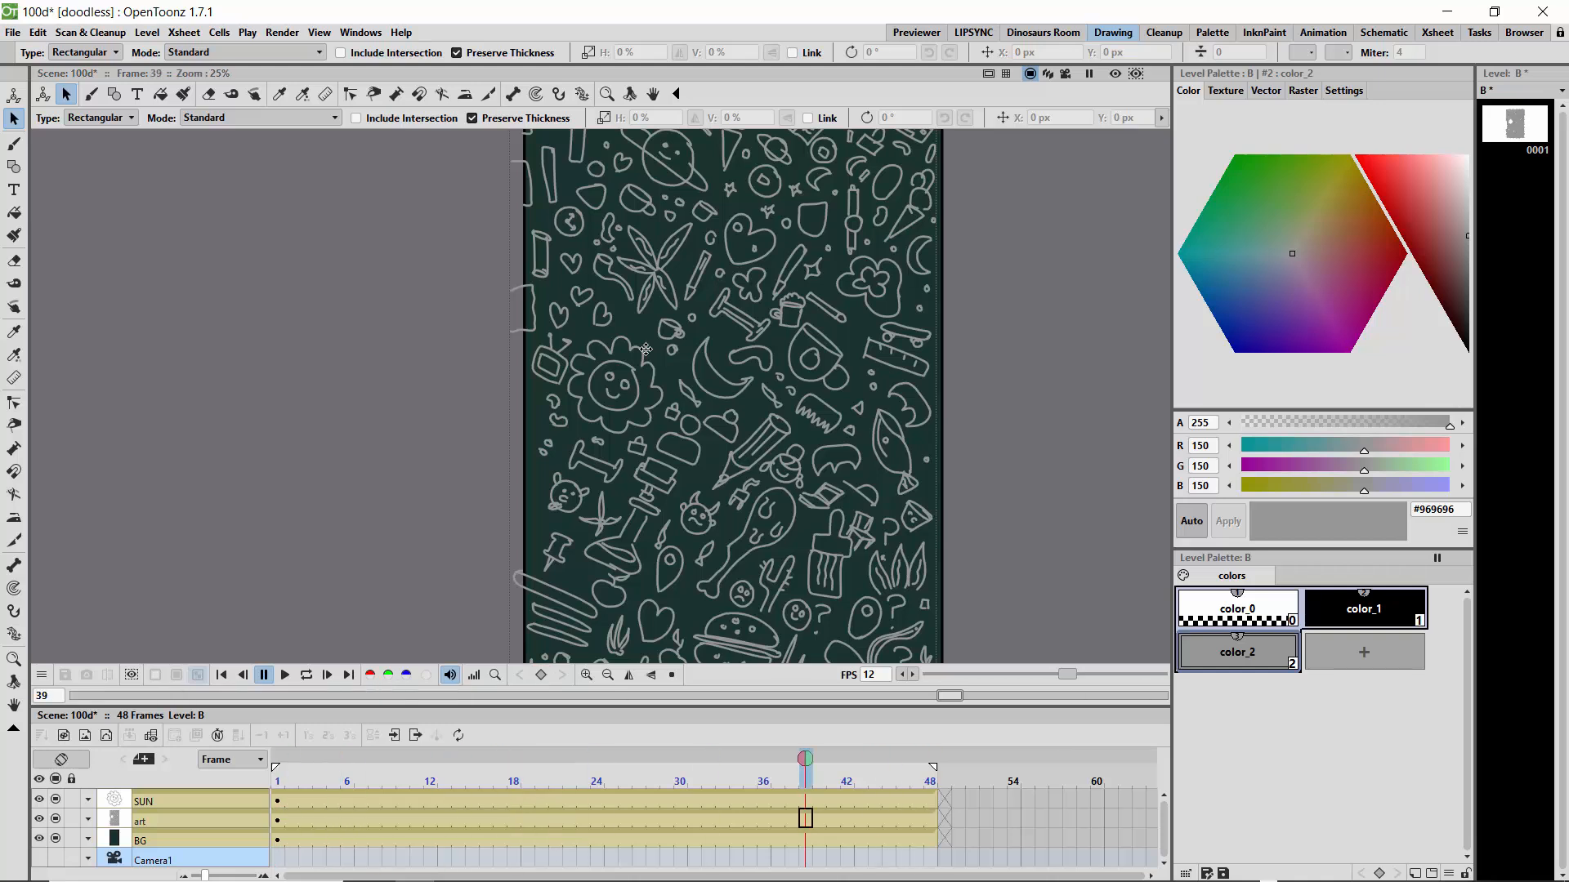
Step: Lock the art and BG columns
click(645, 349)
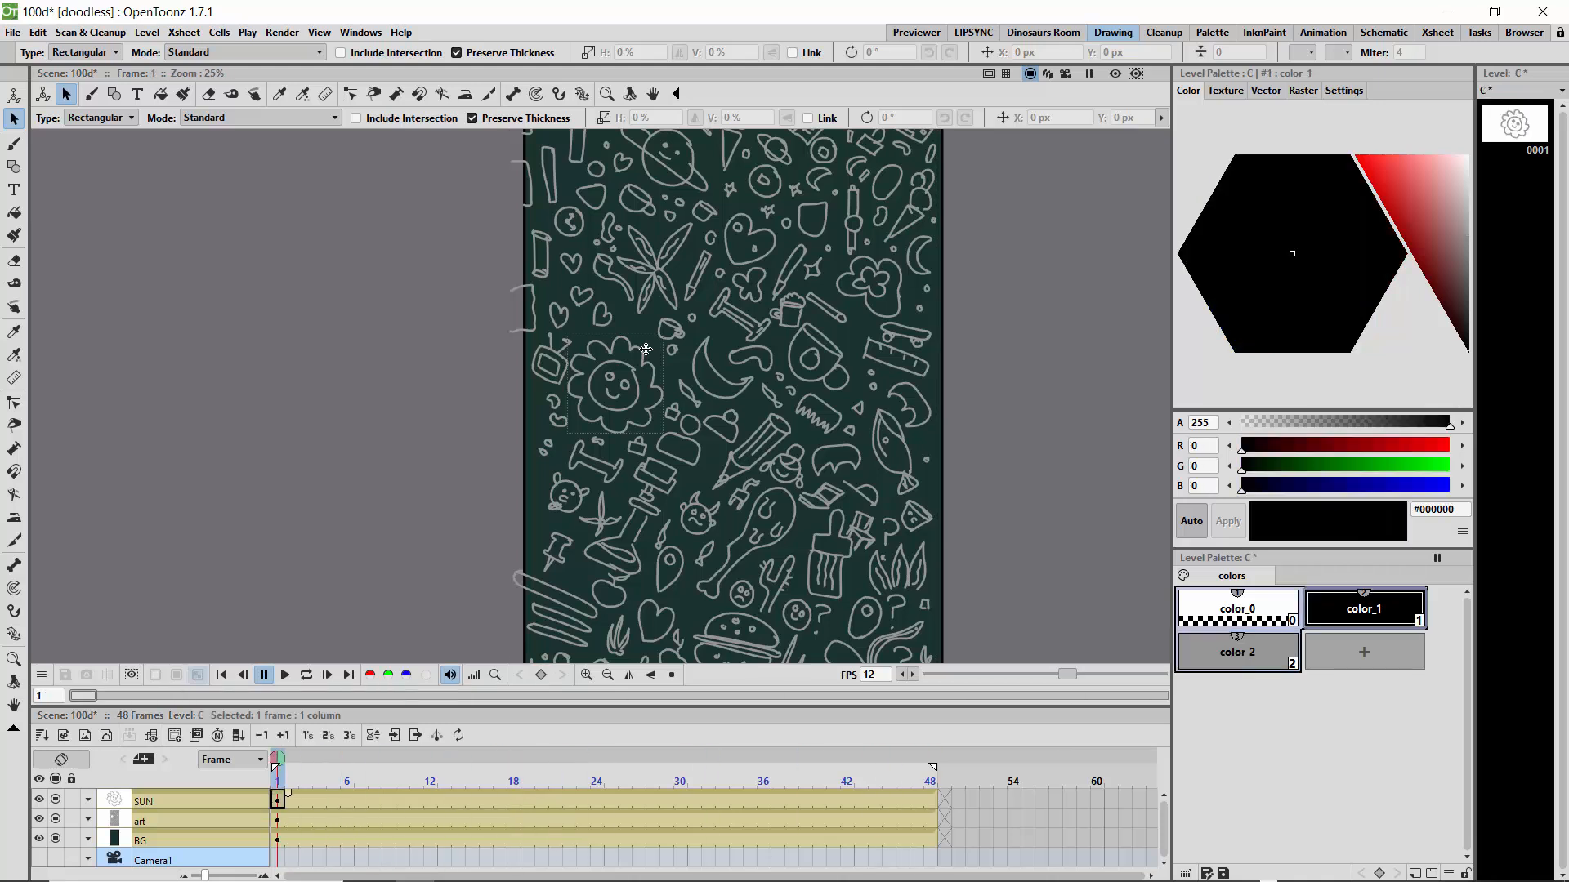
key(Down)
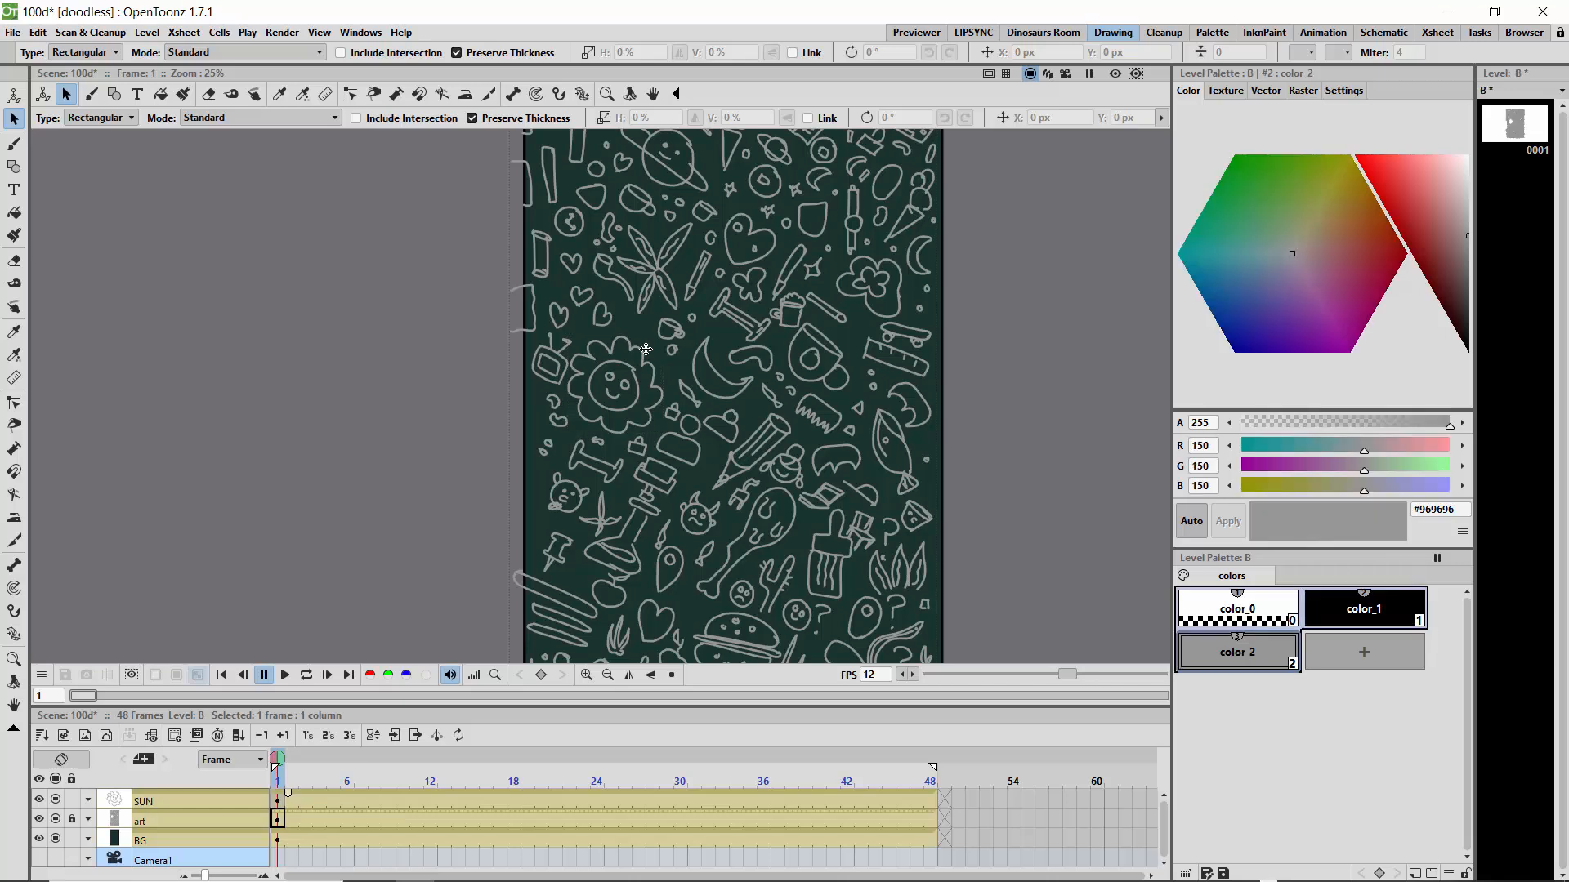
key(l)
key(Down)
key(l)
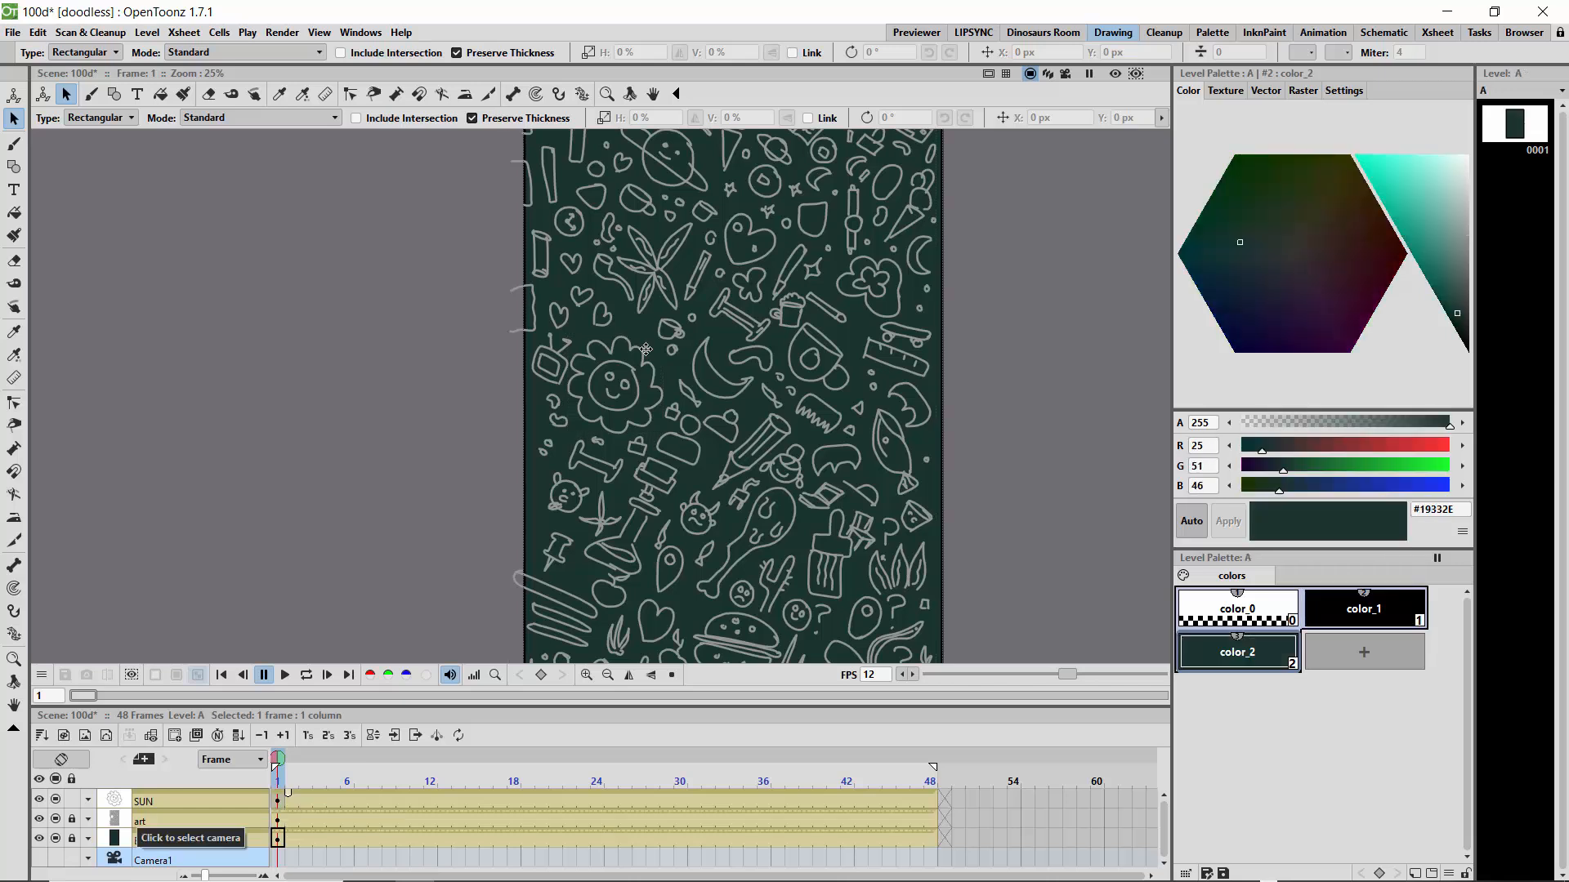
Step: With the Animate tool at frame 10, move the SUN column's center onto the flower's face, at about X -585.05 px, Y 249.17 px
click(645, 349)
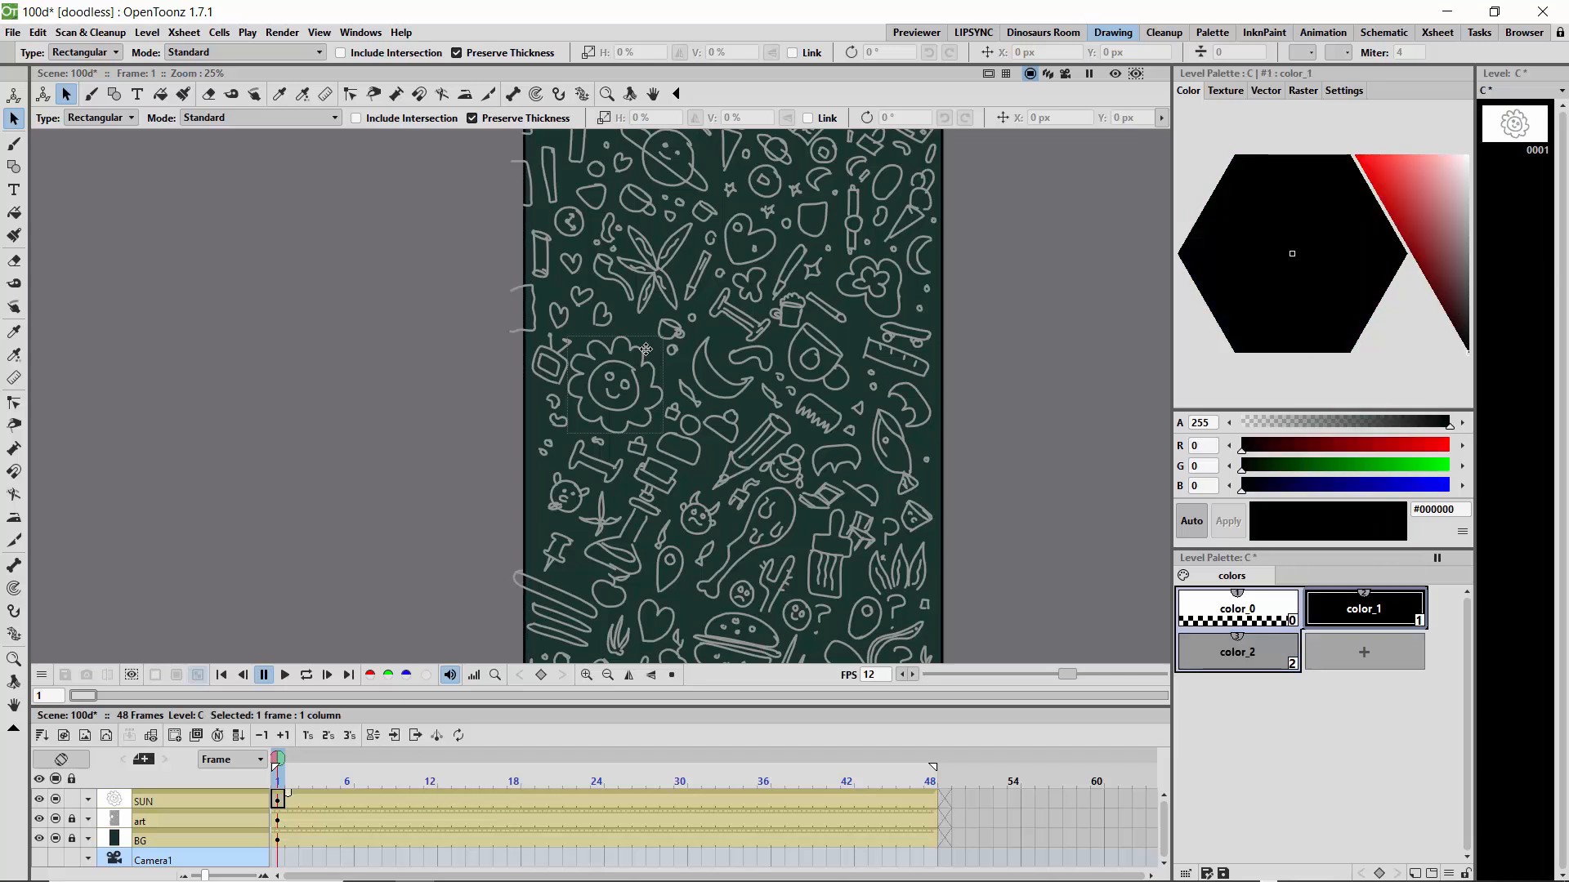
drag(278, 782, 403, 781)
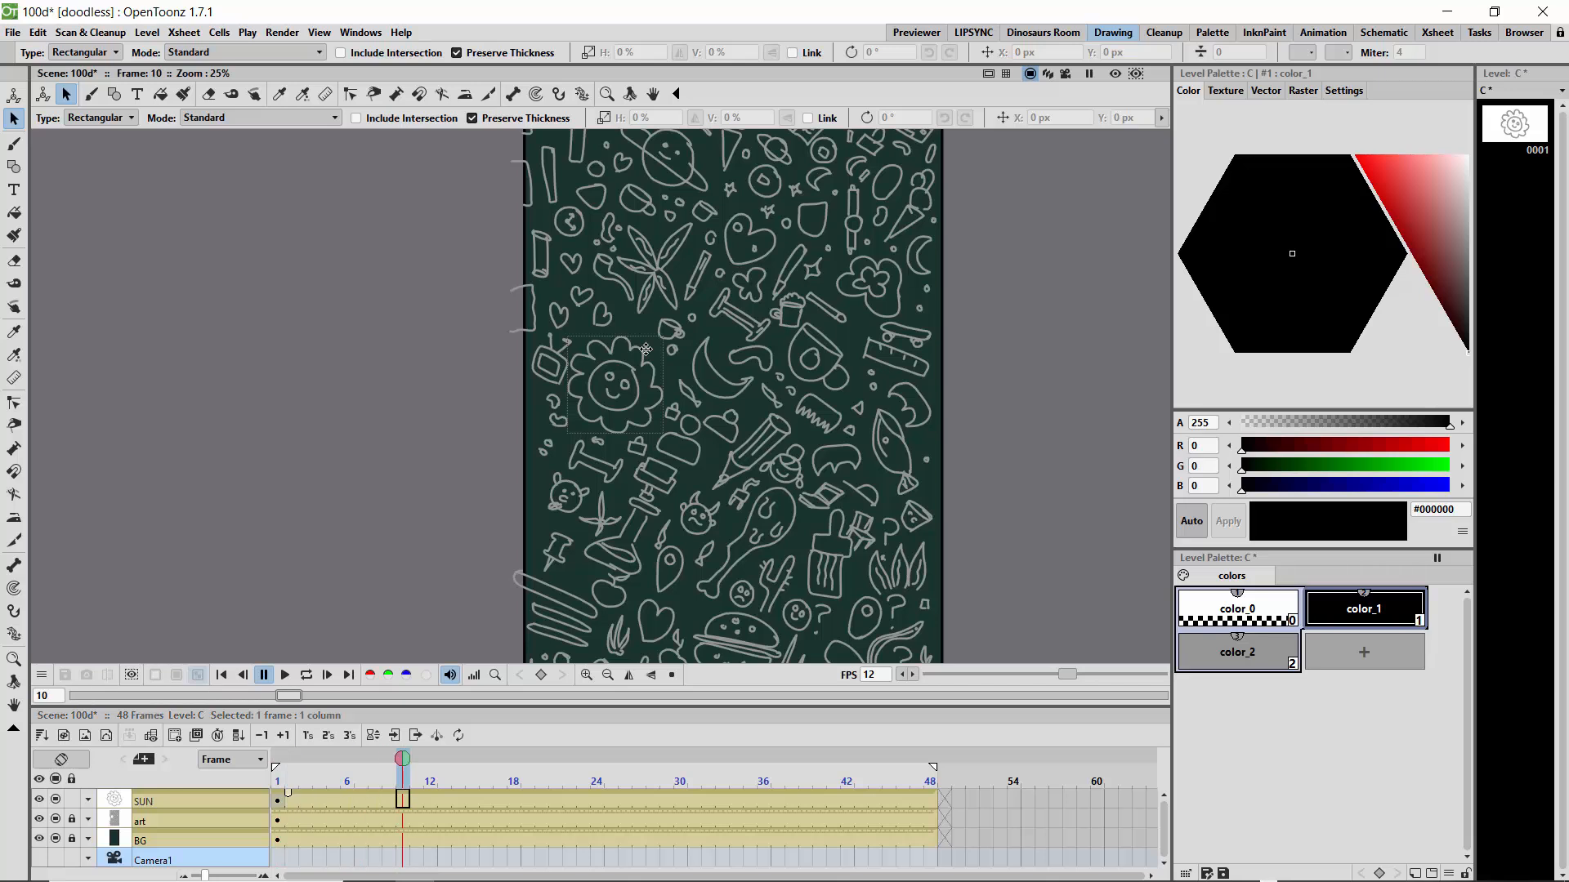
click(14, 96)
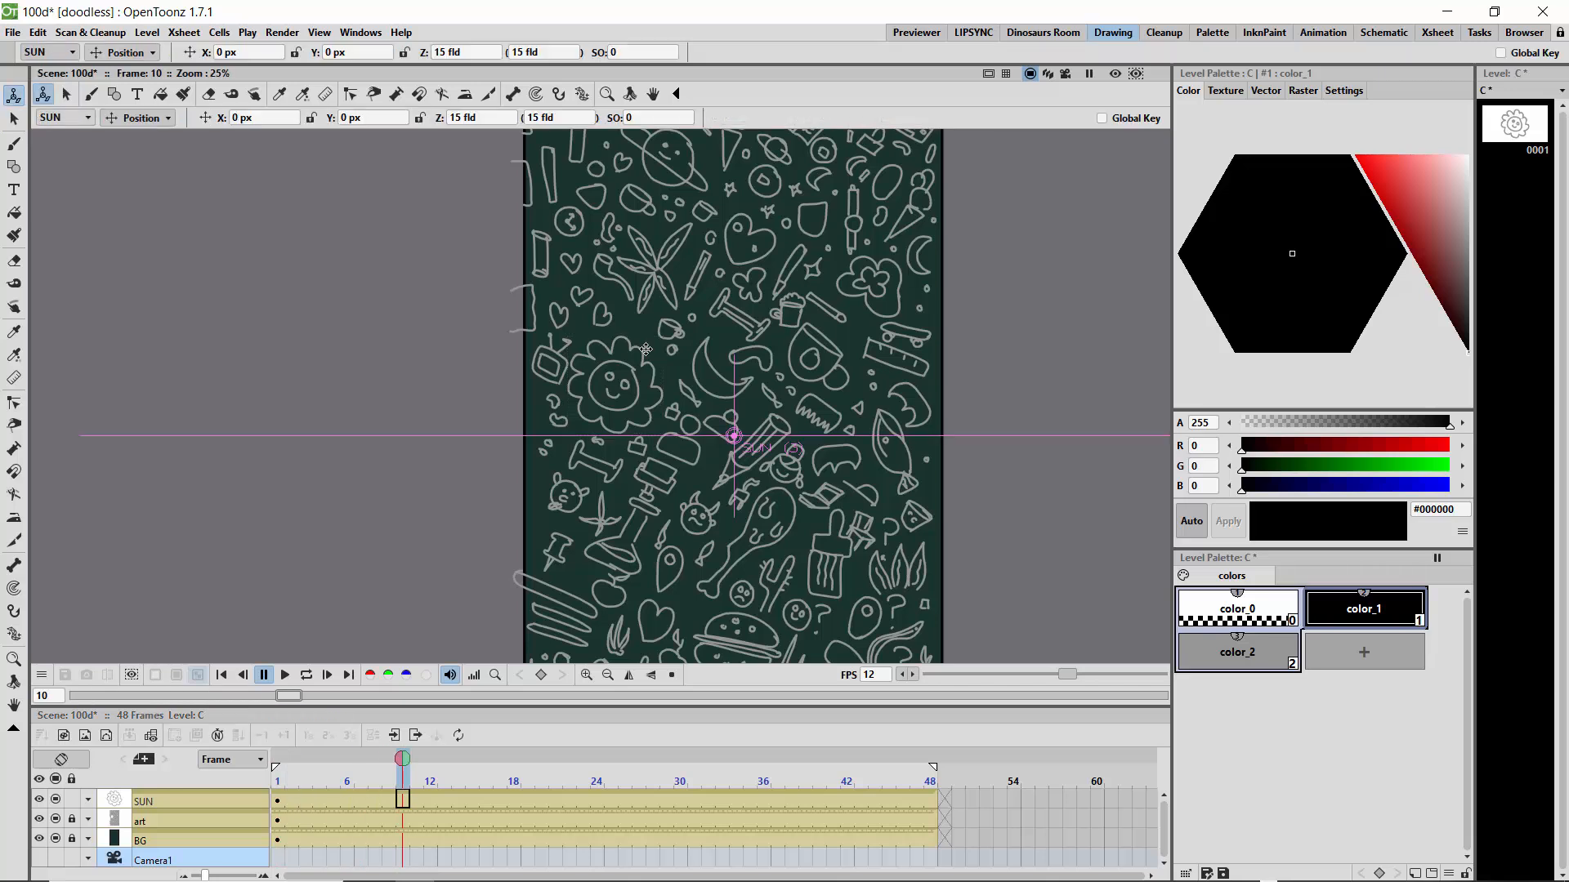
click(137, 118)
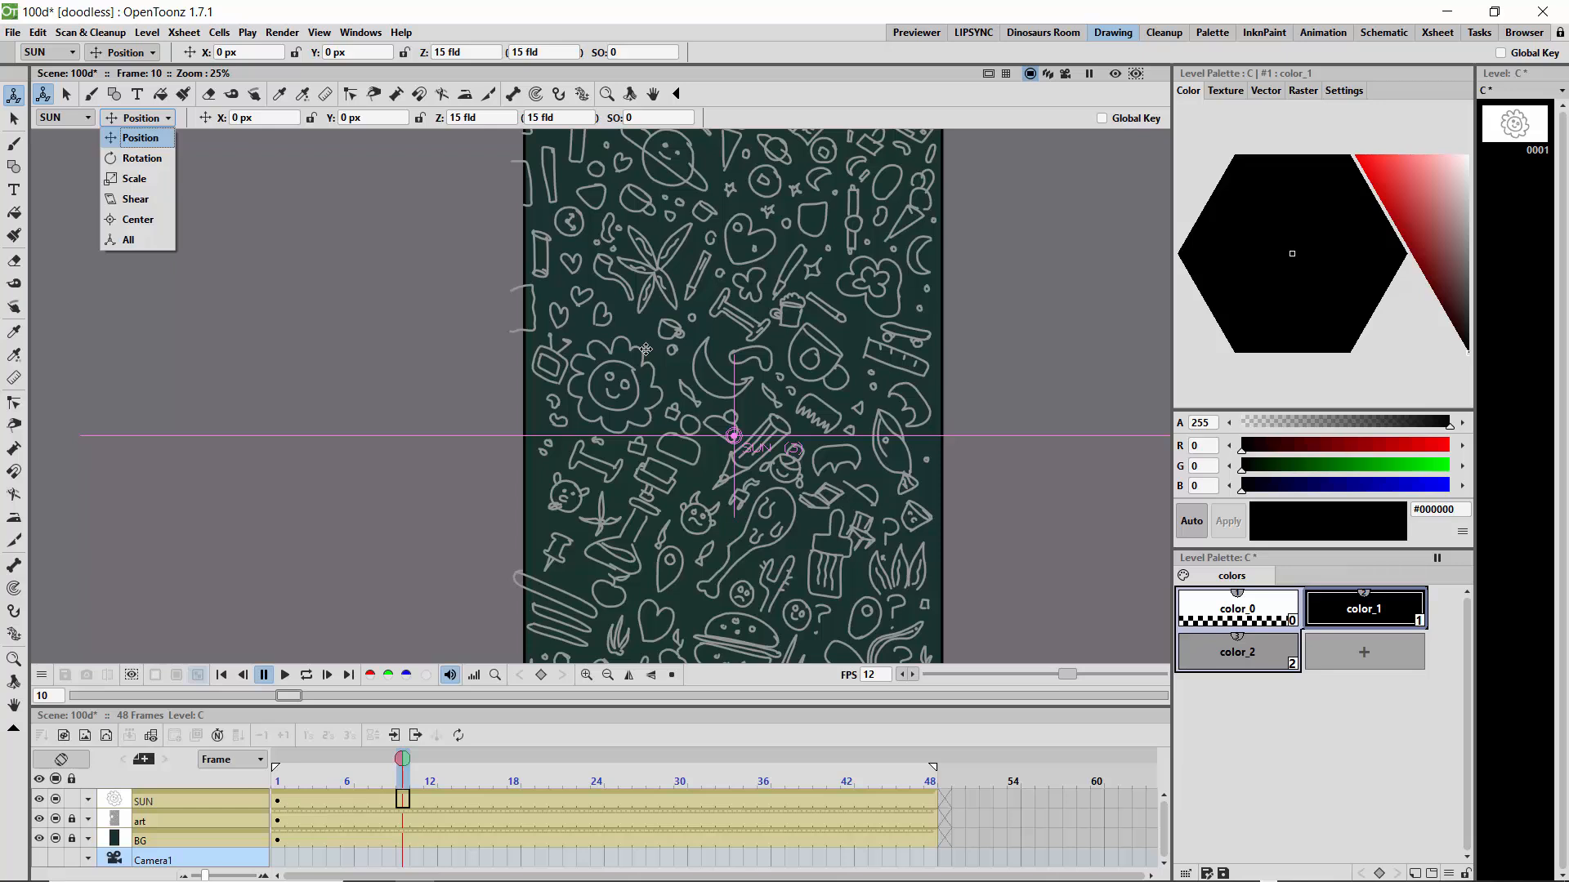
click(137, 219)
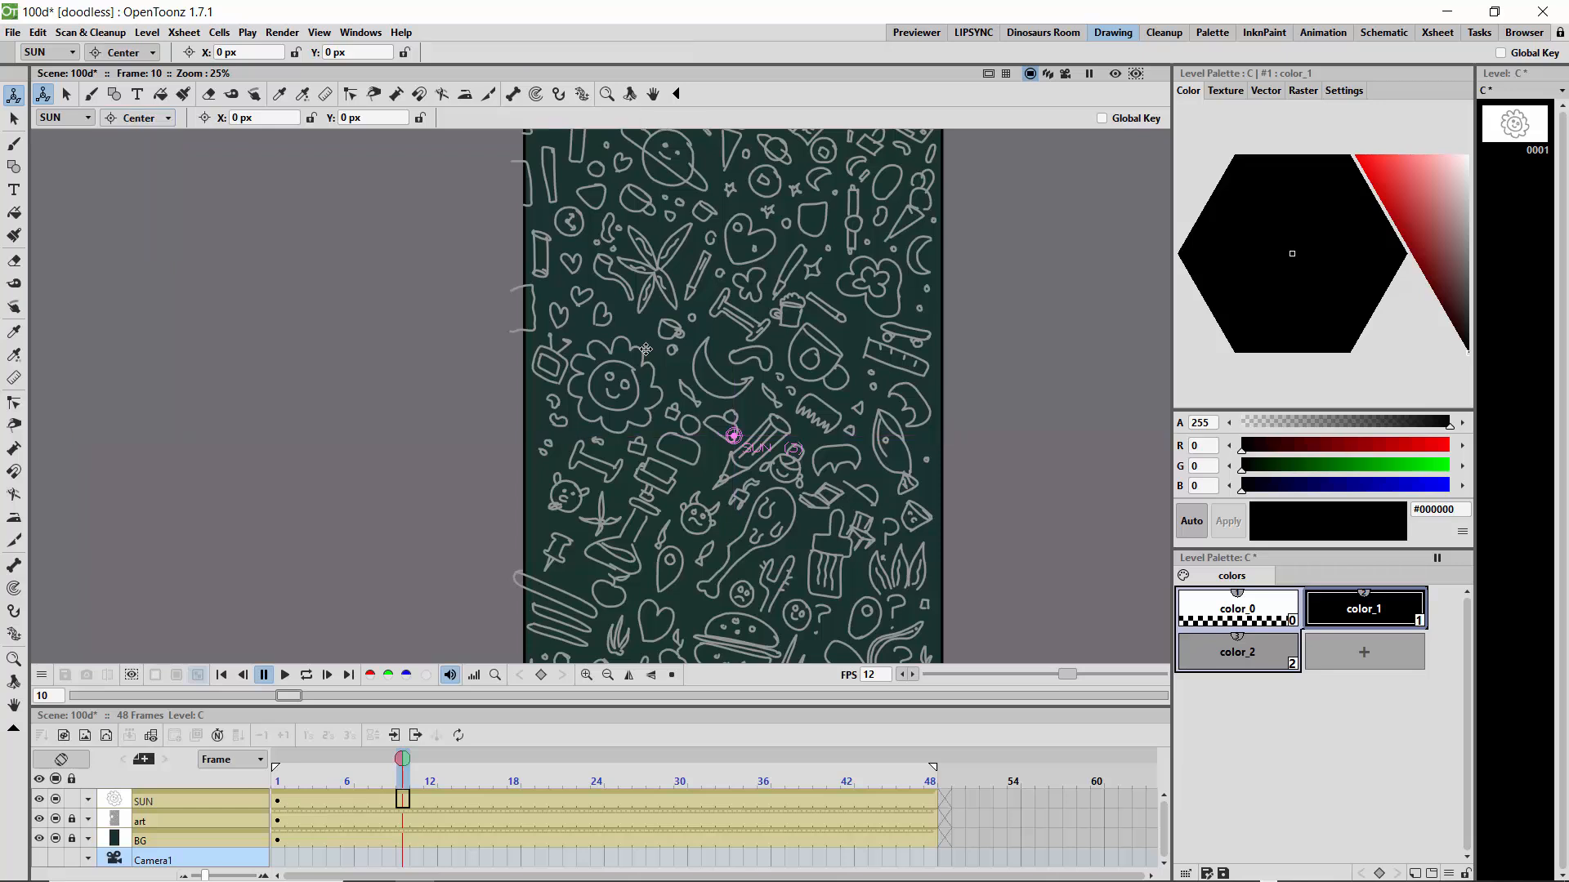
drag(734, 435, 628, 375)
click(586, 675)
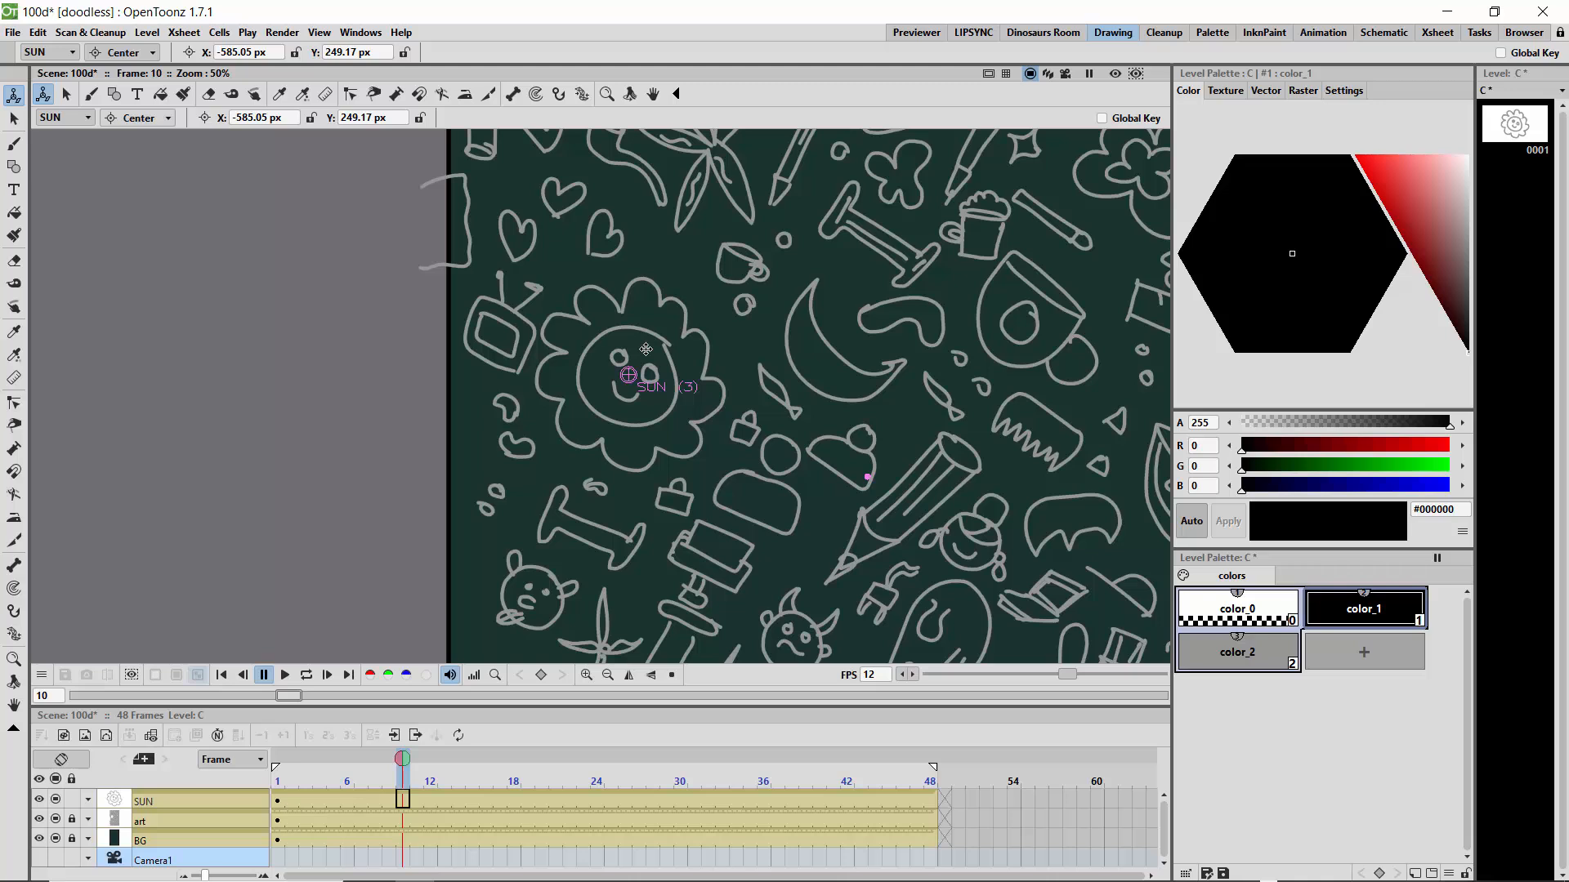
key(ctrl+space)
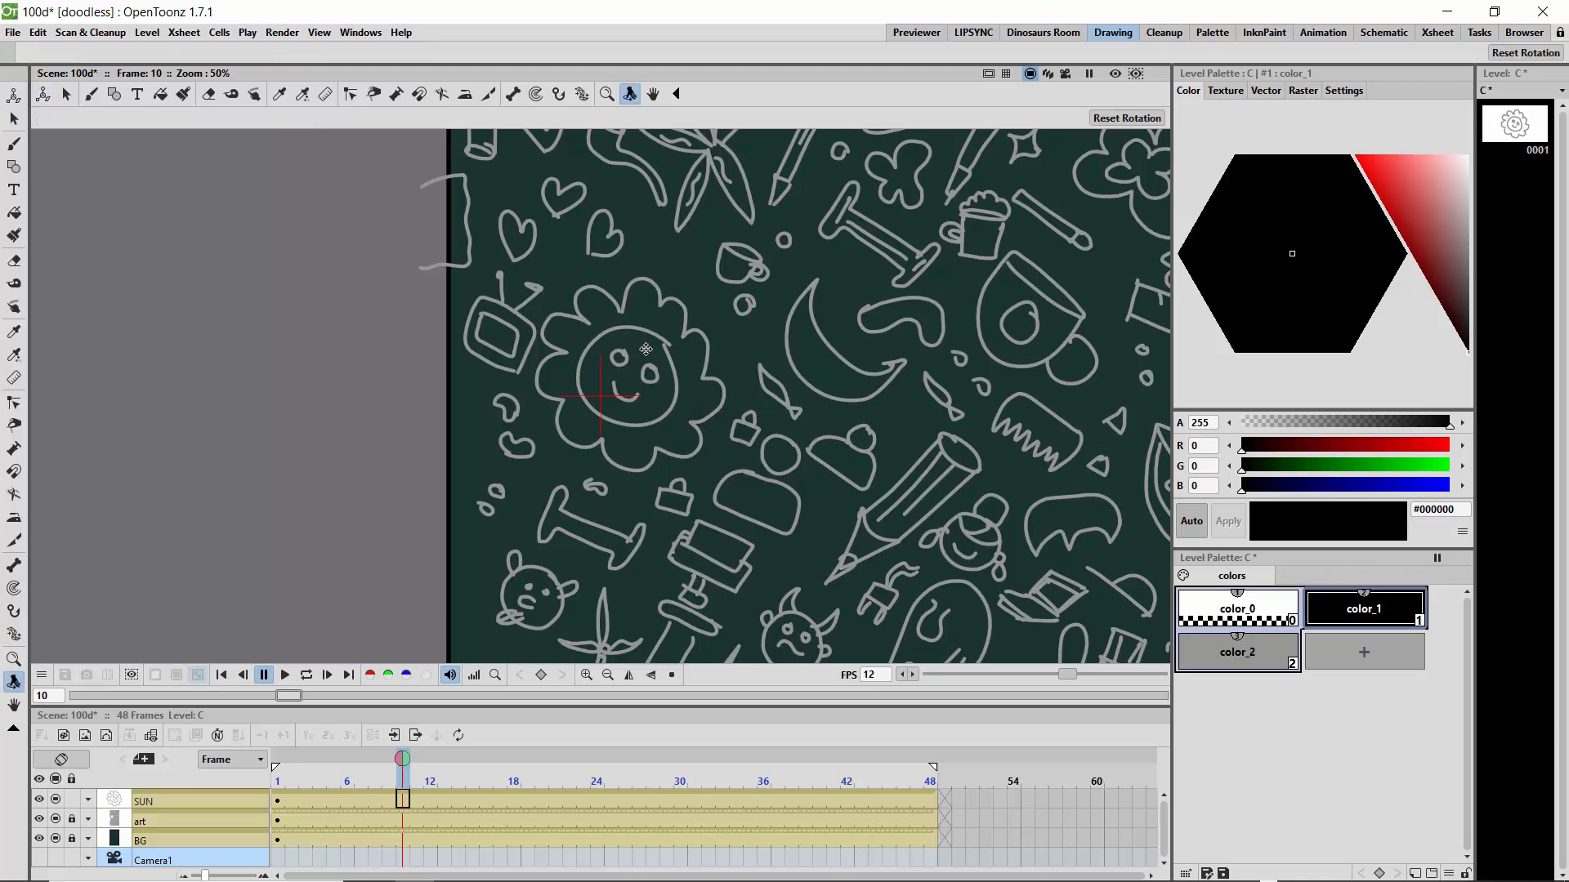
key(a)
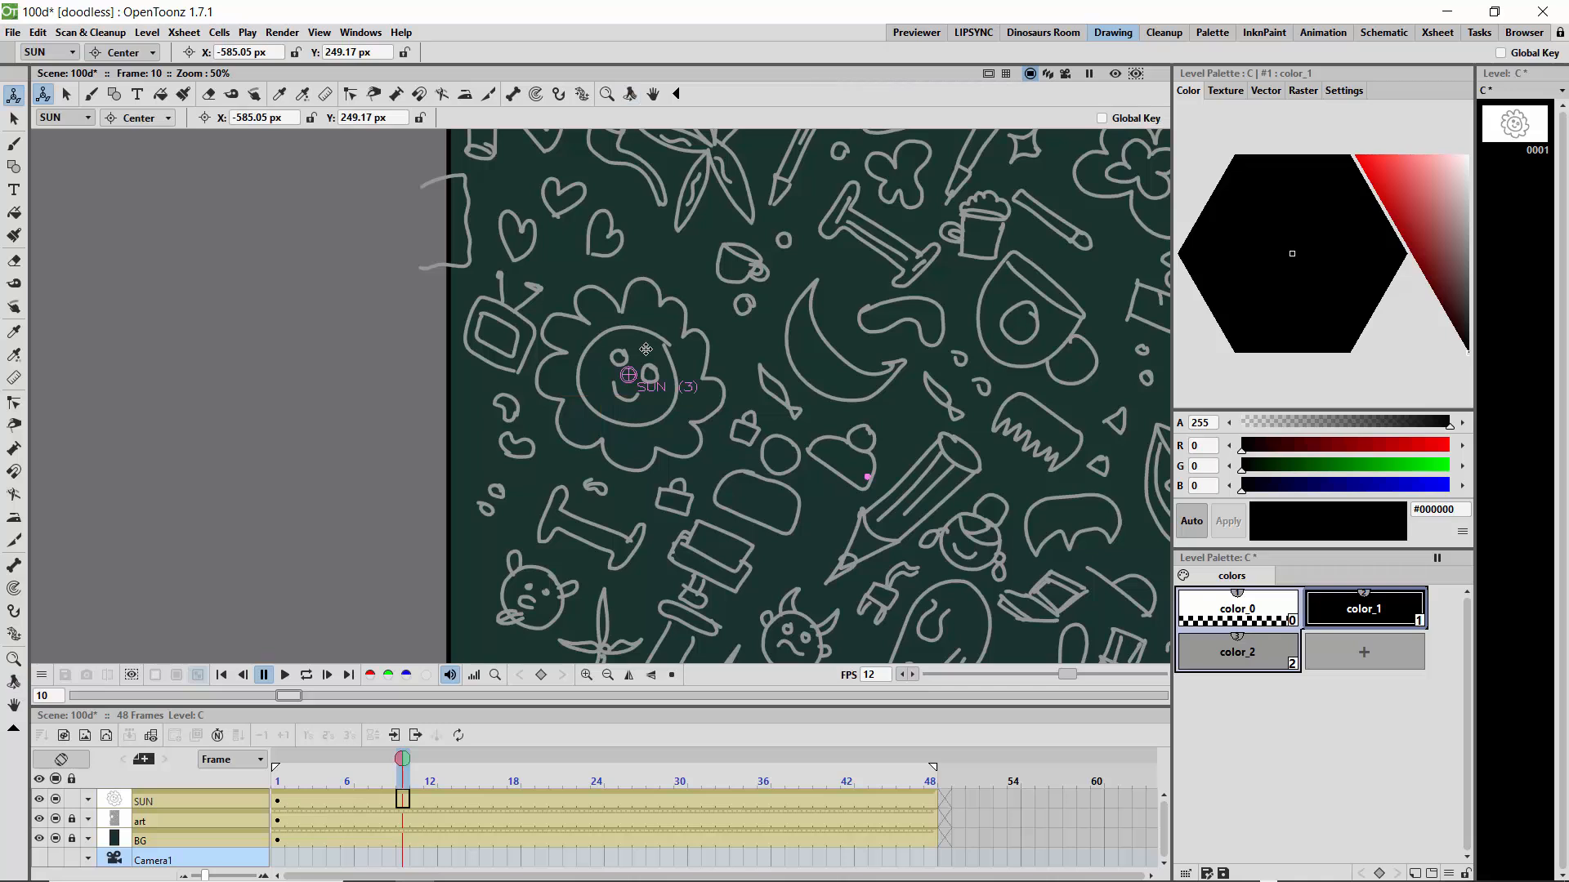
key(shift+space)
drag(638, 385, 670, 467)
key(a)
key(space)
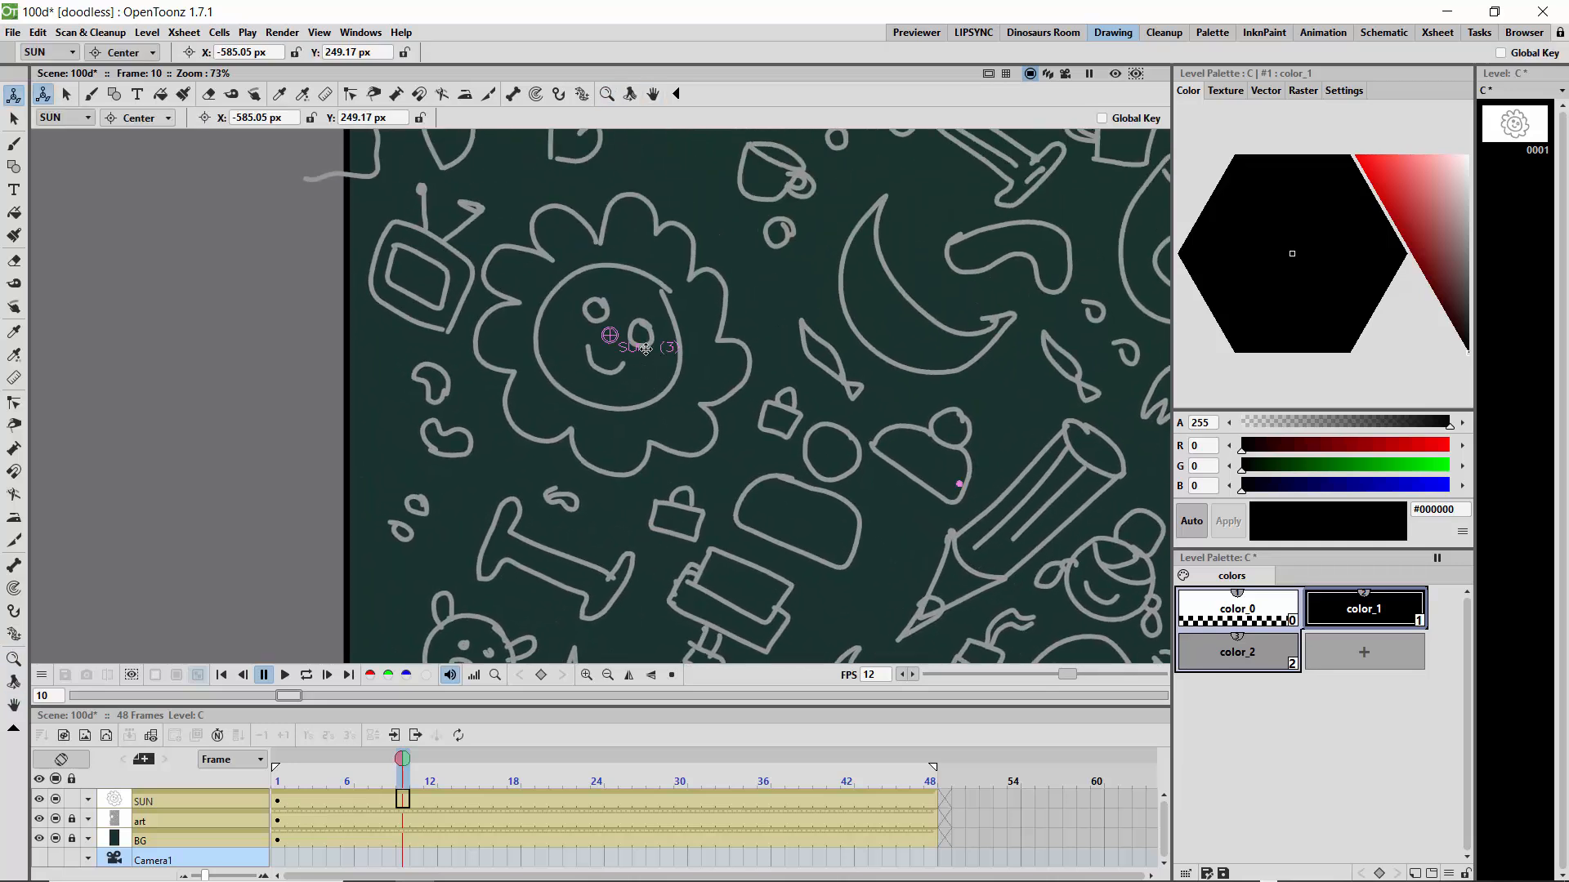
Step: Switch the Animate tool to Position and keyframe the SUN column at frame 10, at about X 4.82 px, Y -21.78 px
click(139, 118)
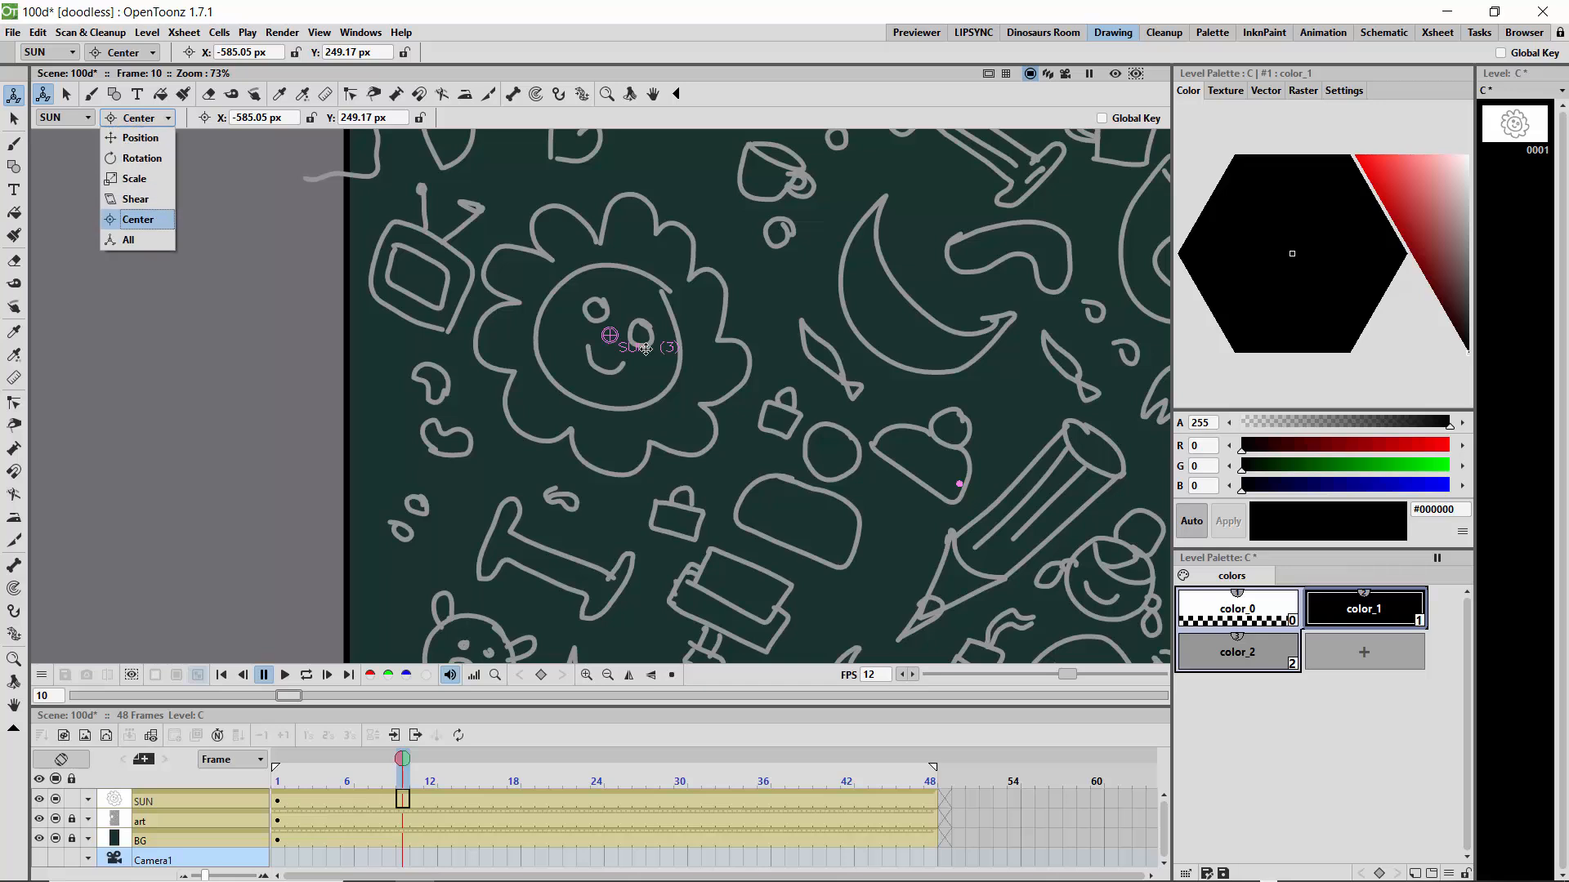
click(139, 137)
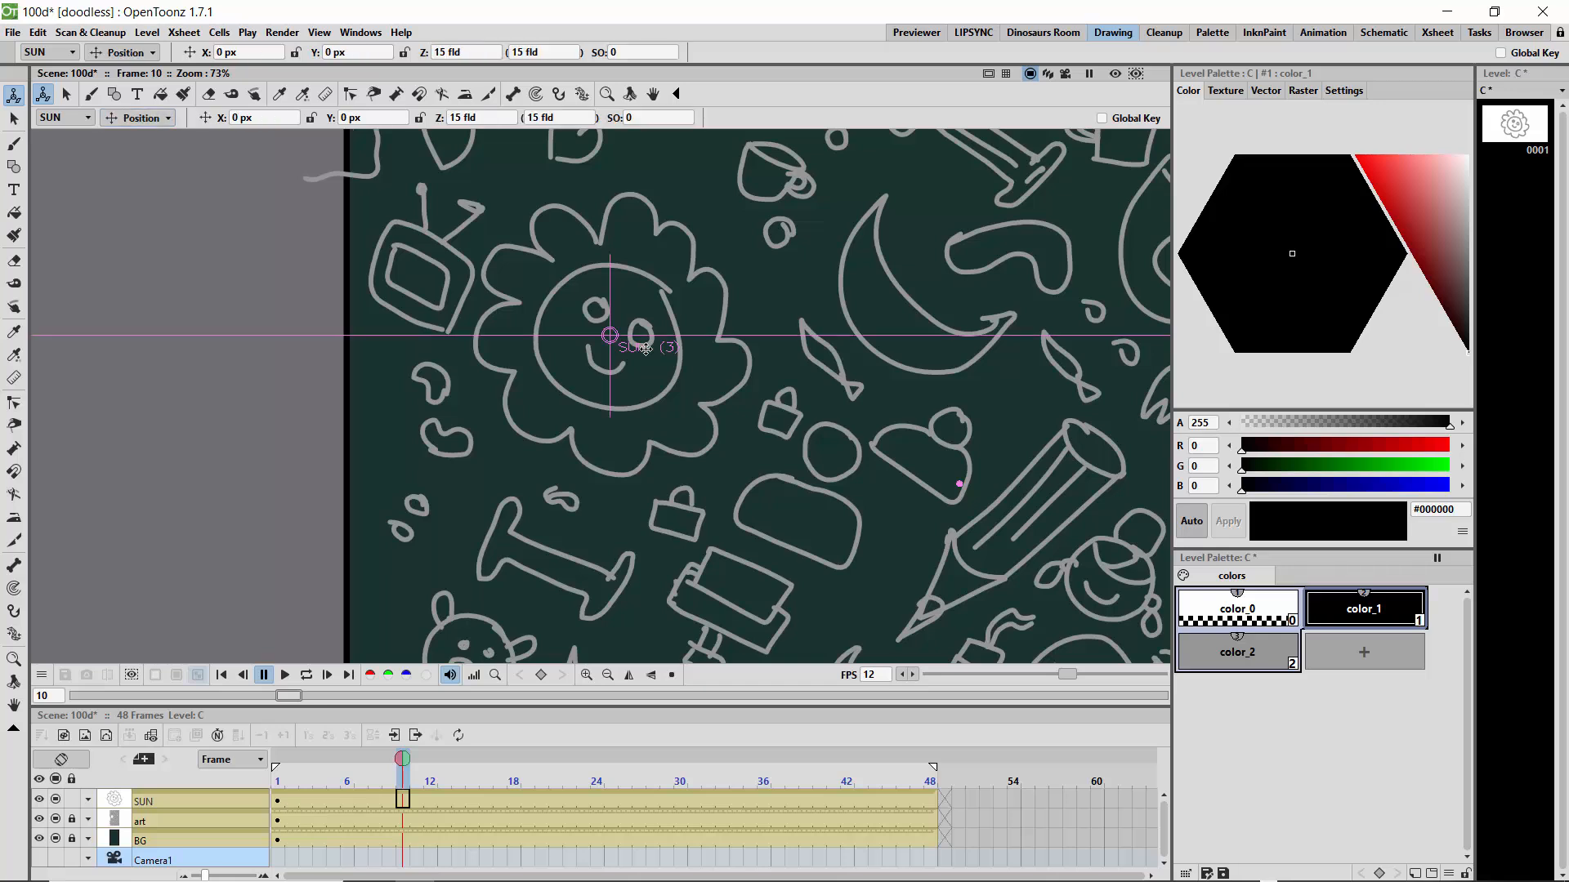
drag(642, 336, 645, 349)
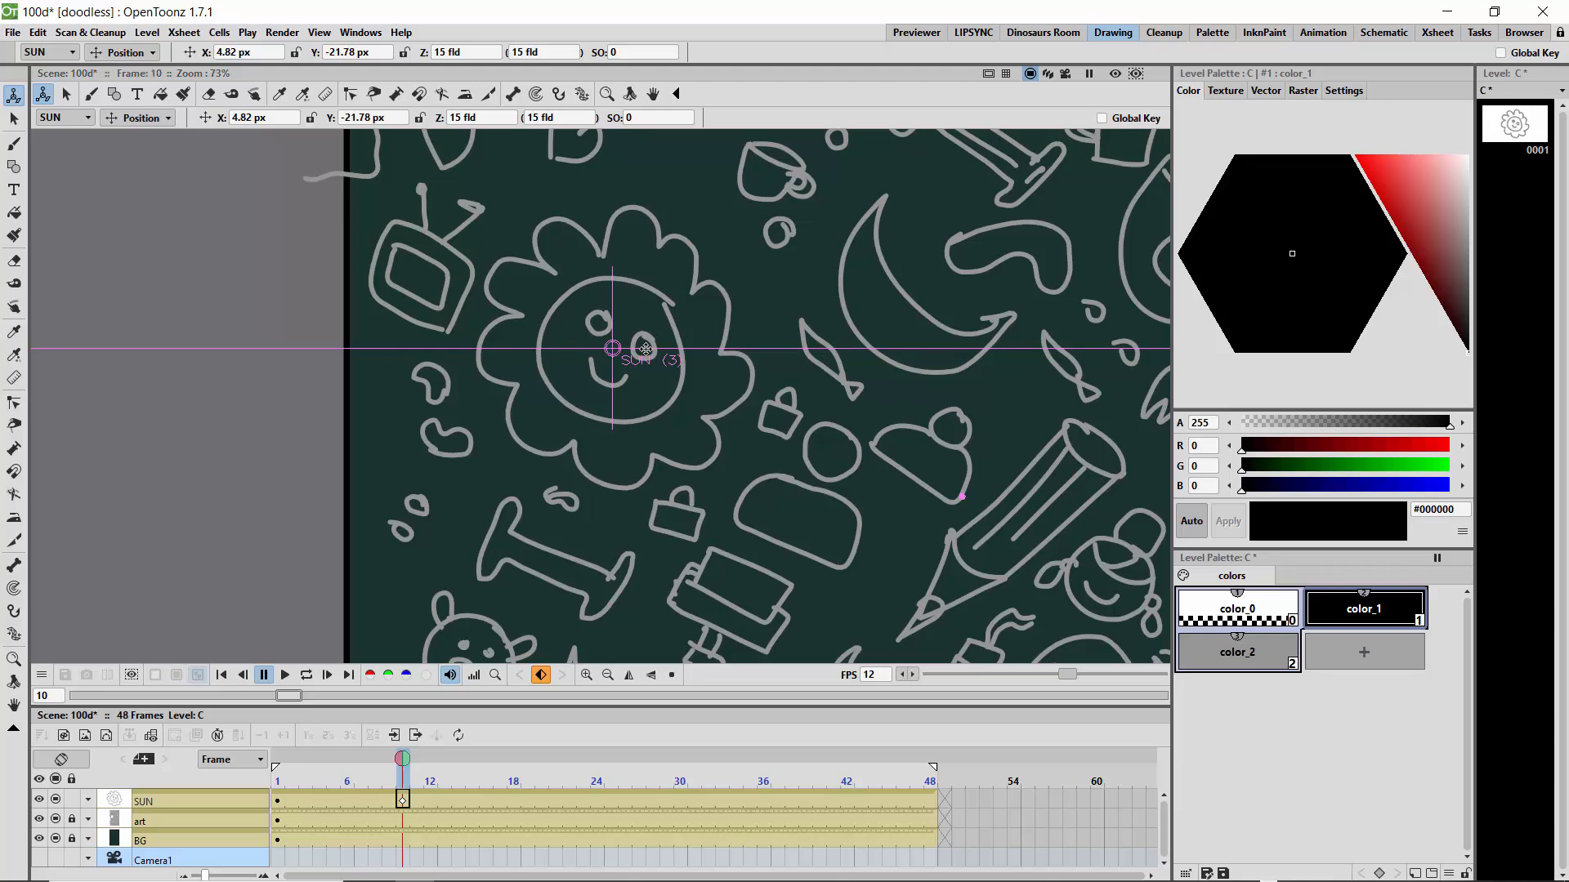
Step: Keyframe the SUN column's position at frame 27, moving the flower to about X -2.35 px, Y -0.85 px
key(Right)
key(Right)
key(Right)
key(Right)
key(Right)
key(Right)
key(Right)
key(Right)
key(Right)
key(Right)
key(Right)
key(Right)
key(Right)
key(Right)
key(Right)
key(Right)
key(Right)
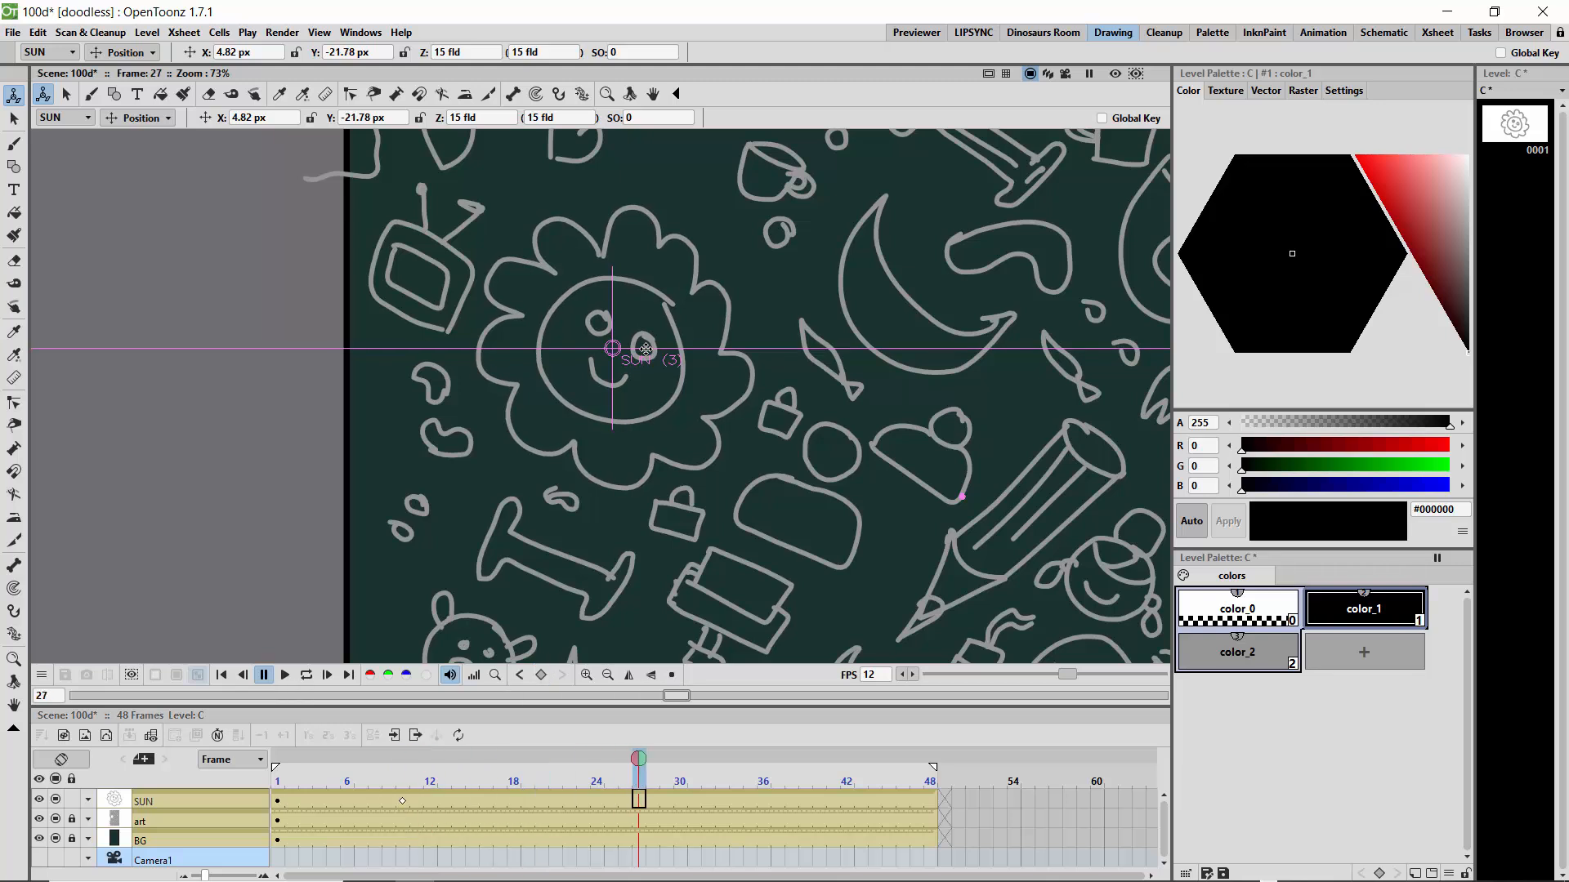
mouse_move(645, 349)
mouse_down()
mouse_move(629, 367)
mouse_move(645, 349)
mouse_up()
Step: Keyframe the SUN column's position at frame 37, moving the flower to about X 20.68 px, Y 15.38 px
key(Right)
key(Right)
key(Right)
key(Right)
key(Right)
key(Right)
key(Right)
key(Right)
key(Right)
key(Right)
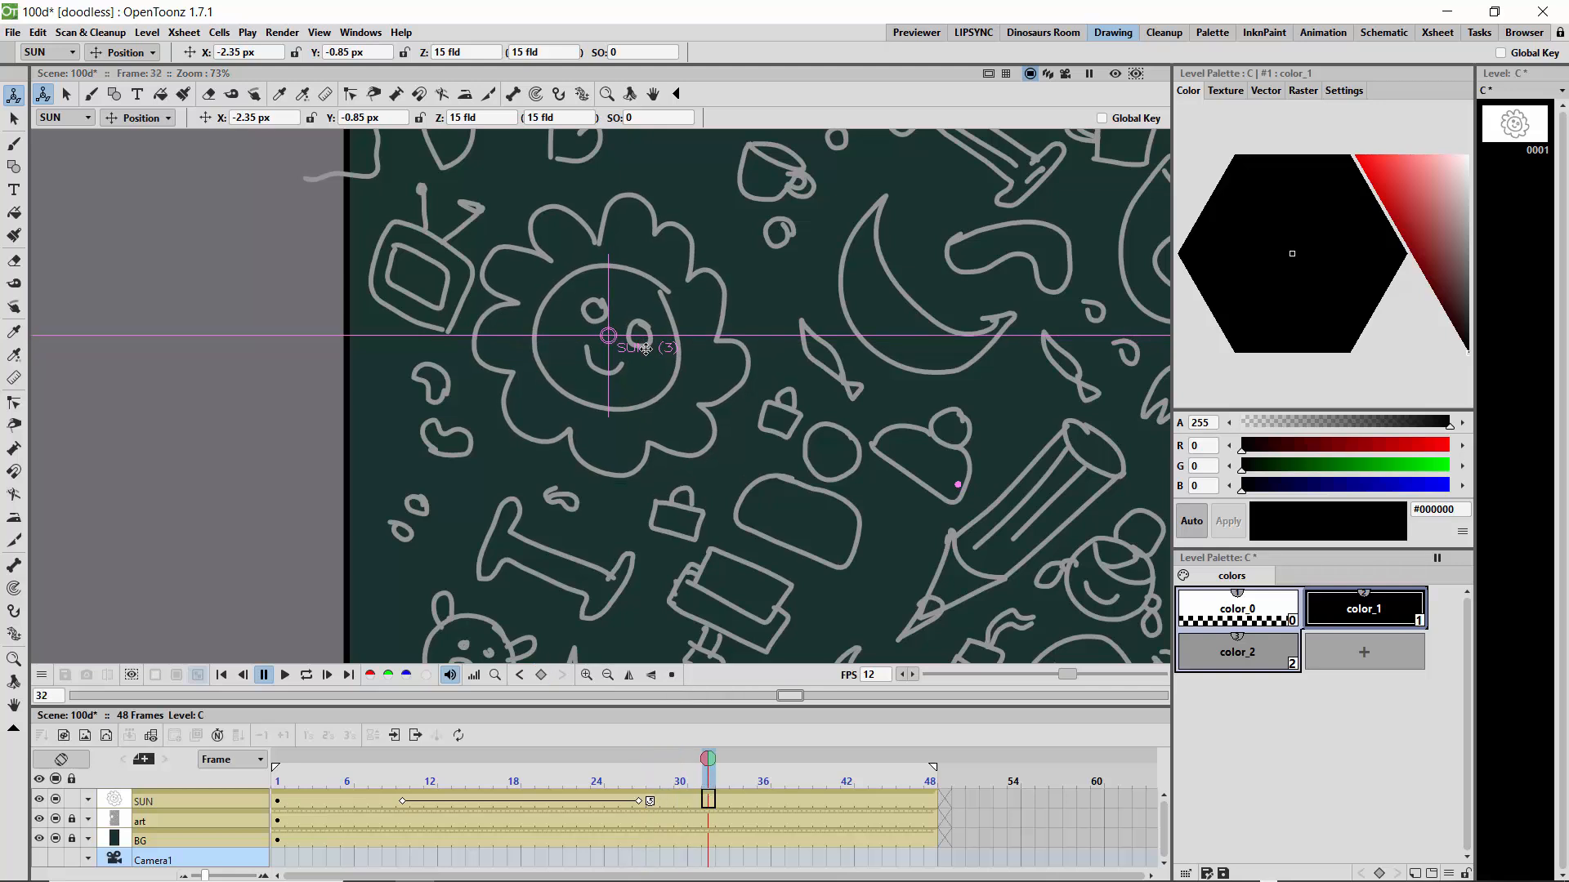
mouse_move(645, 349)
mouse_down()
mouse_move(664, 345)
mouse_move(645, 349)
mouse_up()
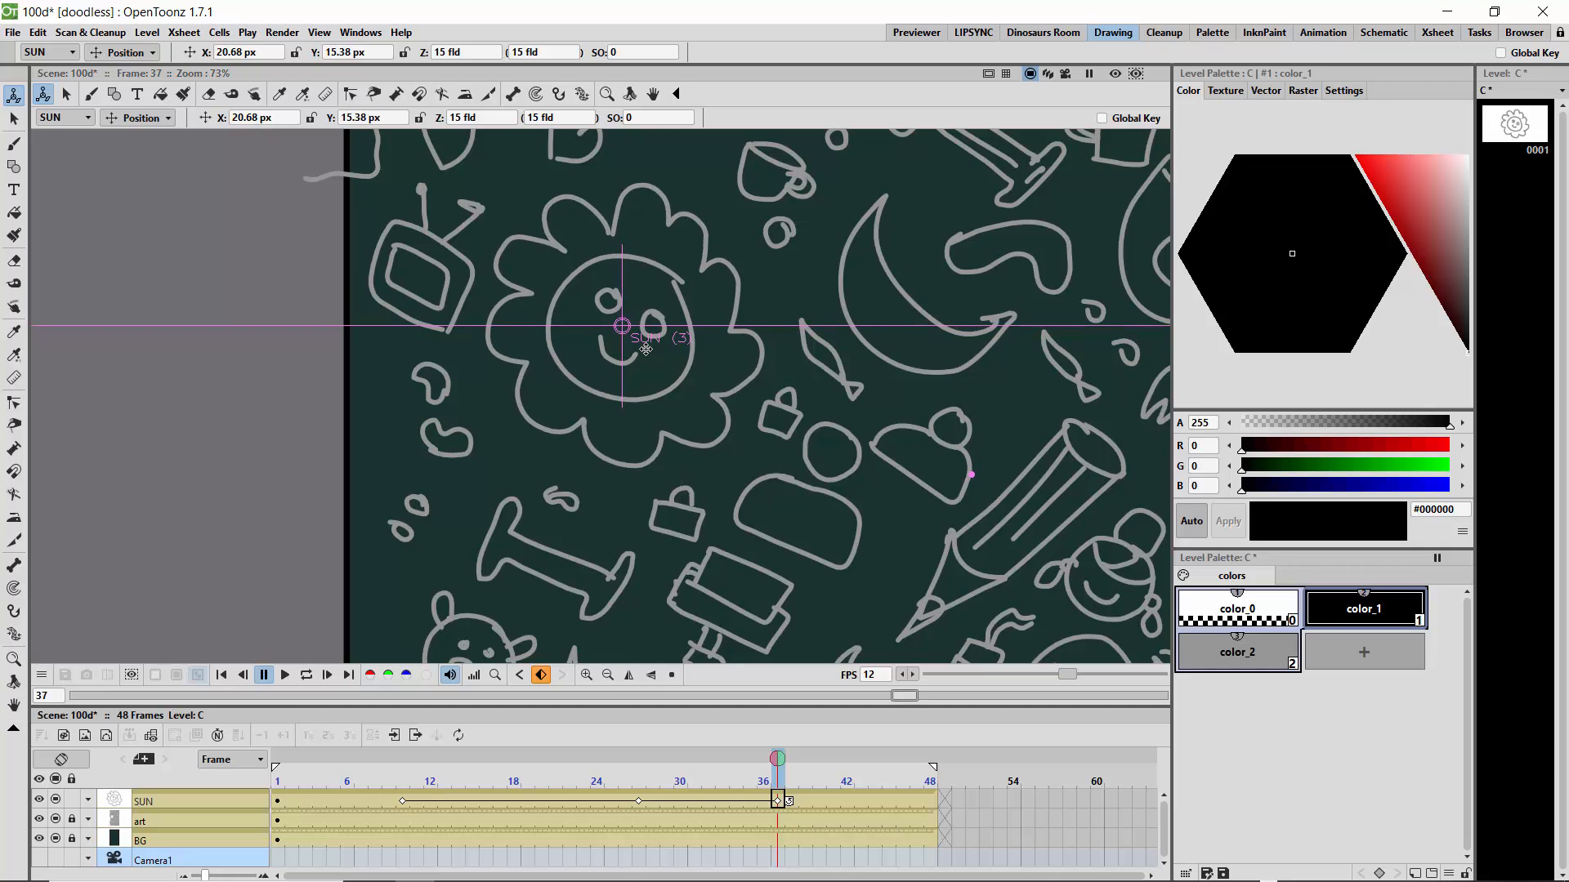
Step: Keyframe the SUN column's position at frame 47, moving the flower to about X 17.21 px, Y -9.25 px
key(Right)
key(Right)
key(Right)
key(Right)
key(Right)
key(Right)
key(Right)
key(Right)
key(Right)
key(Right)
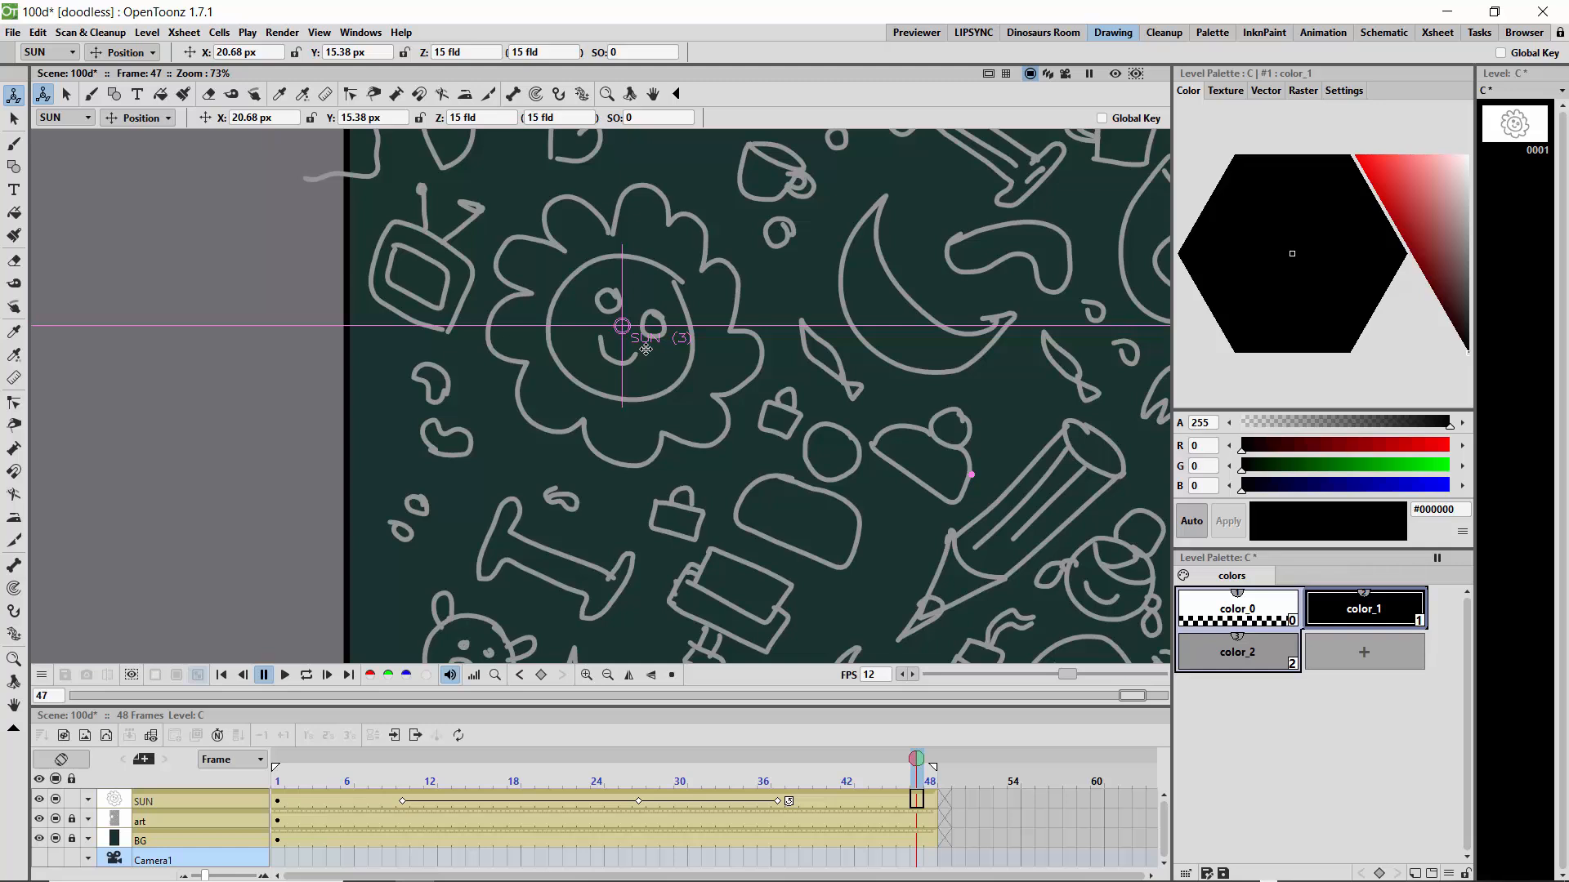
drag(645, 349, 643, 364)
Step: Play the flower's keyframed movement in a loop to review it, and stop the playback
key(l)
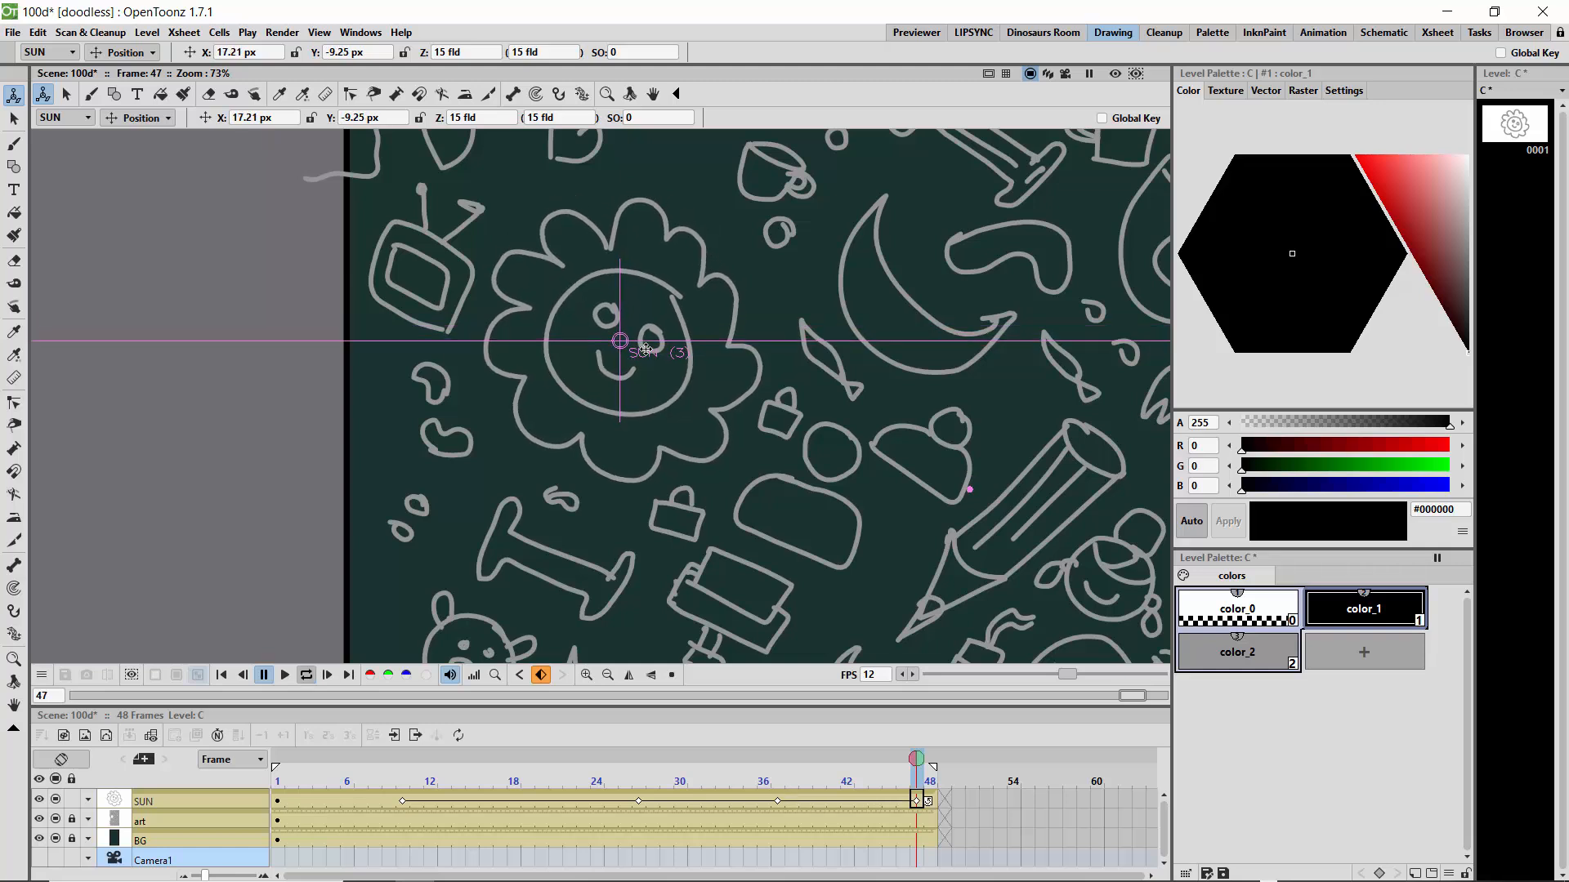
key(p)
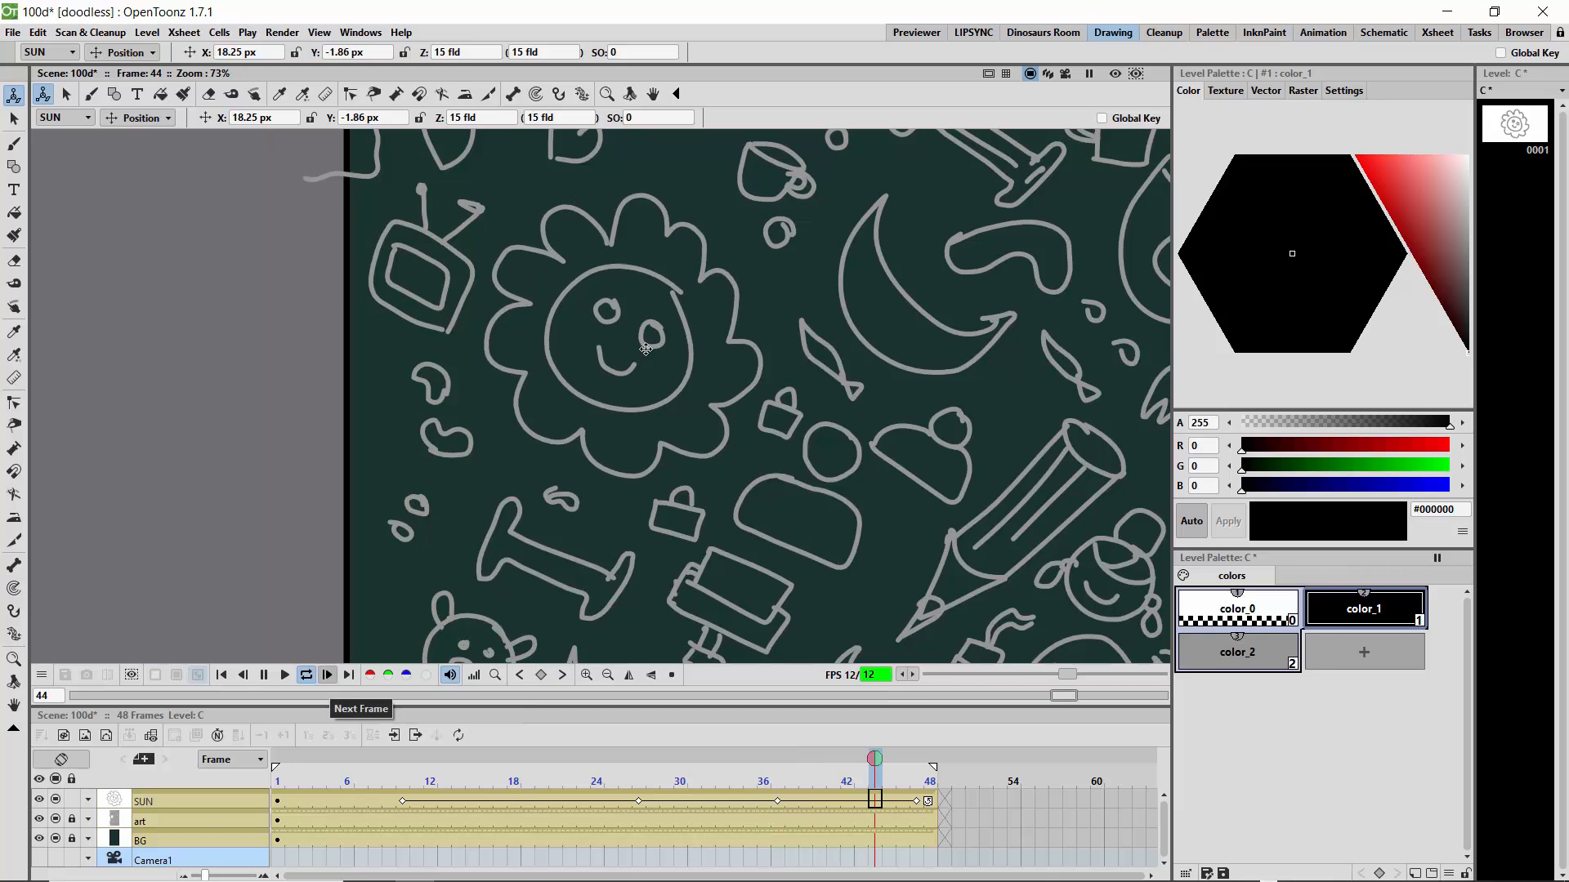
key(p)
Step: Move the SUN column's keyframe from frame 10 to frame 1
click(403, 801)
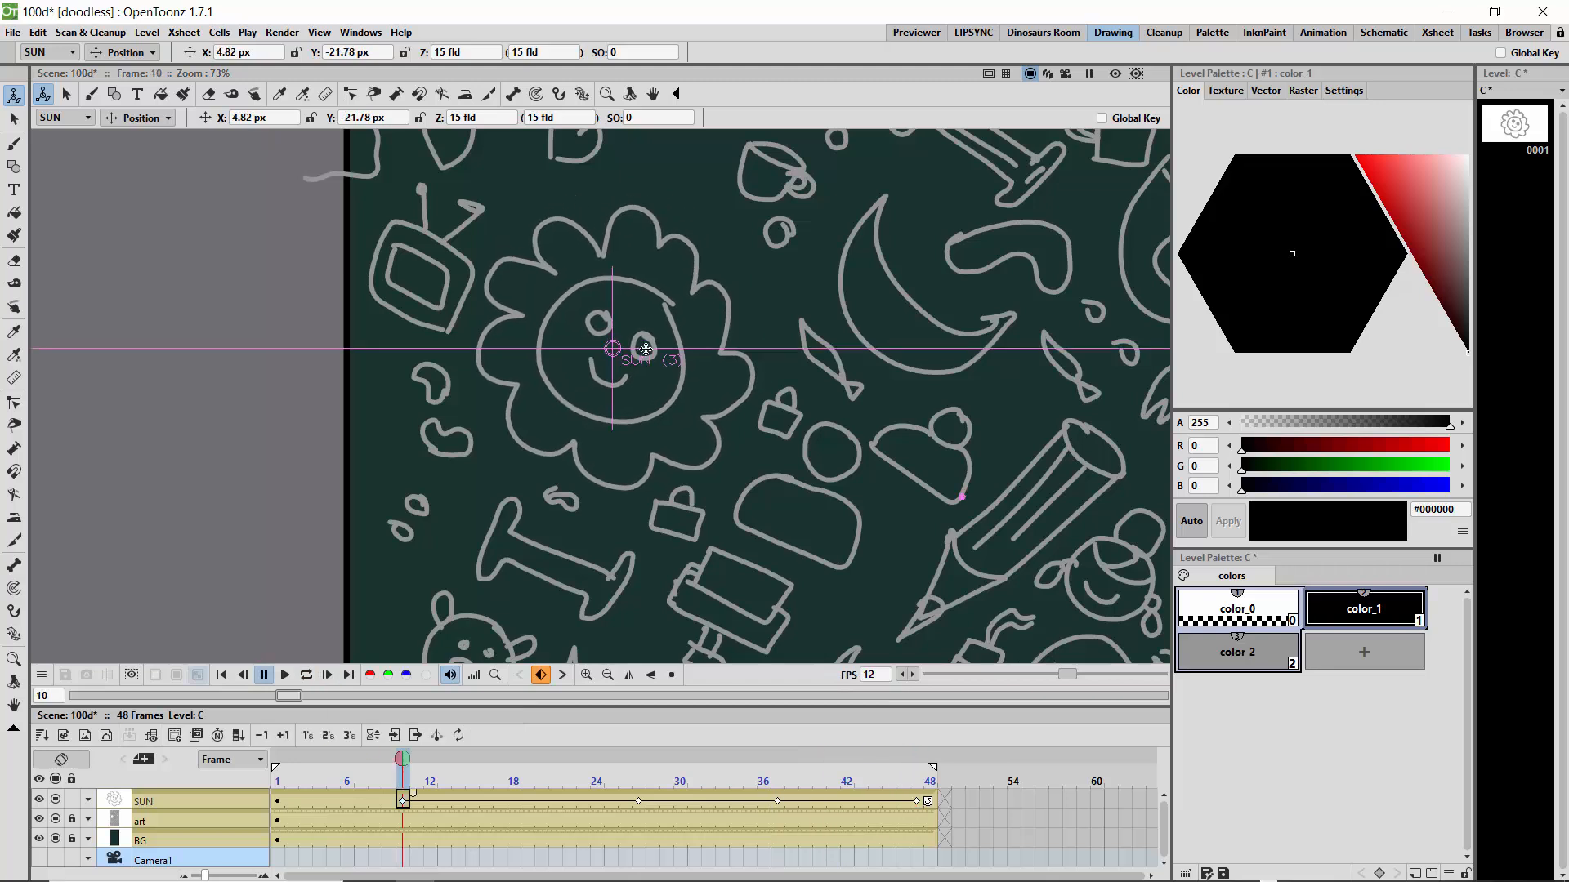
click(645, 349)
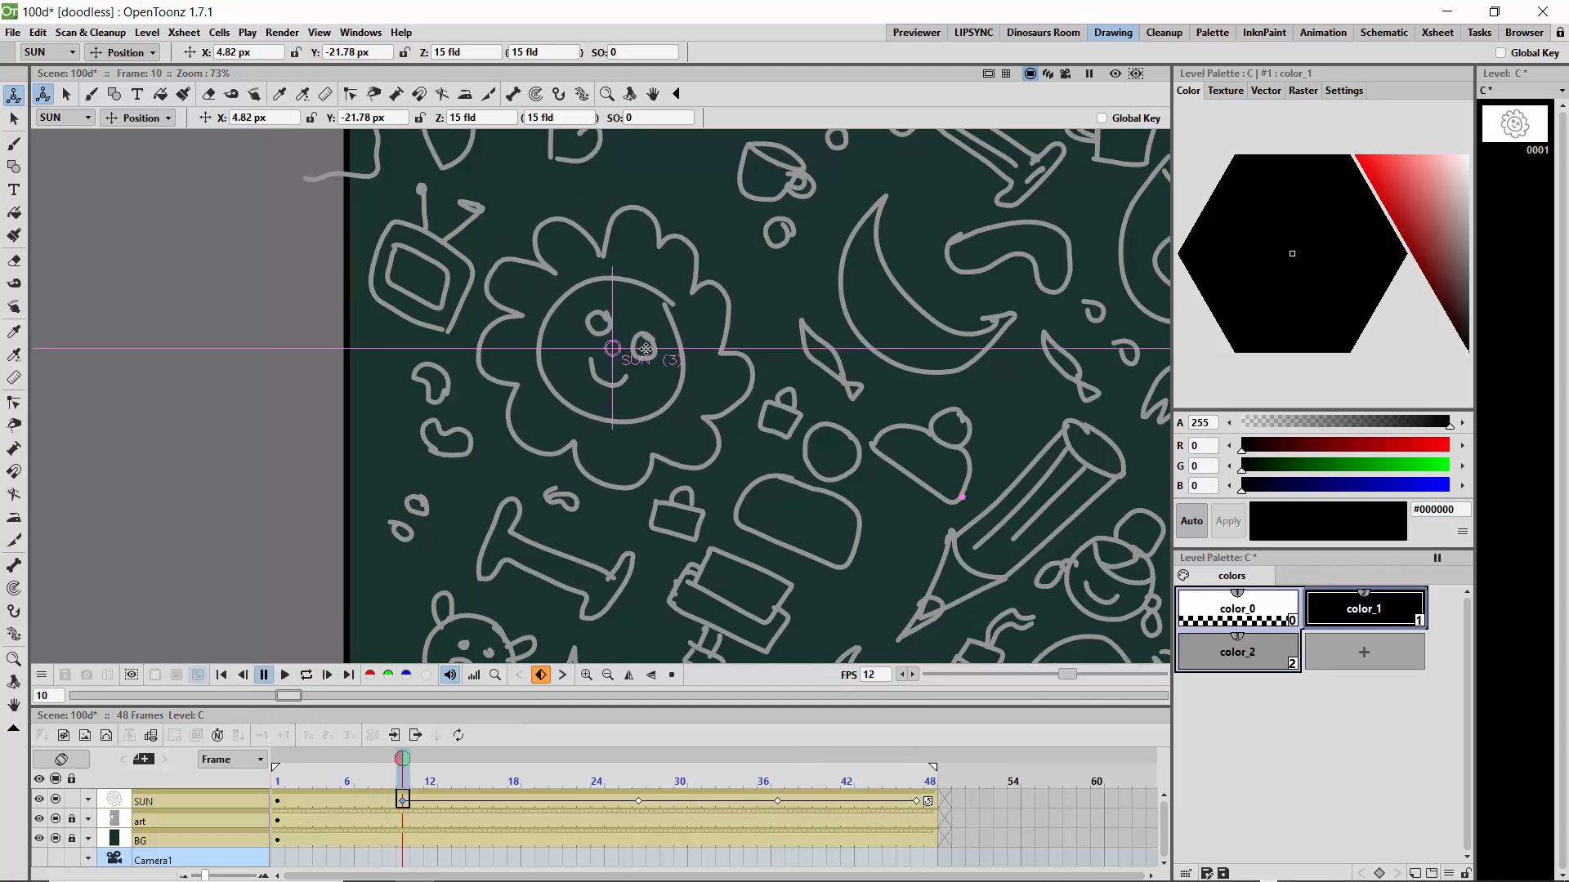
drag(374, 802, 305, 802)
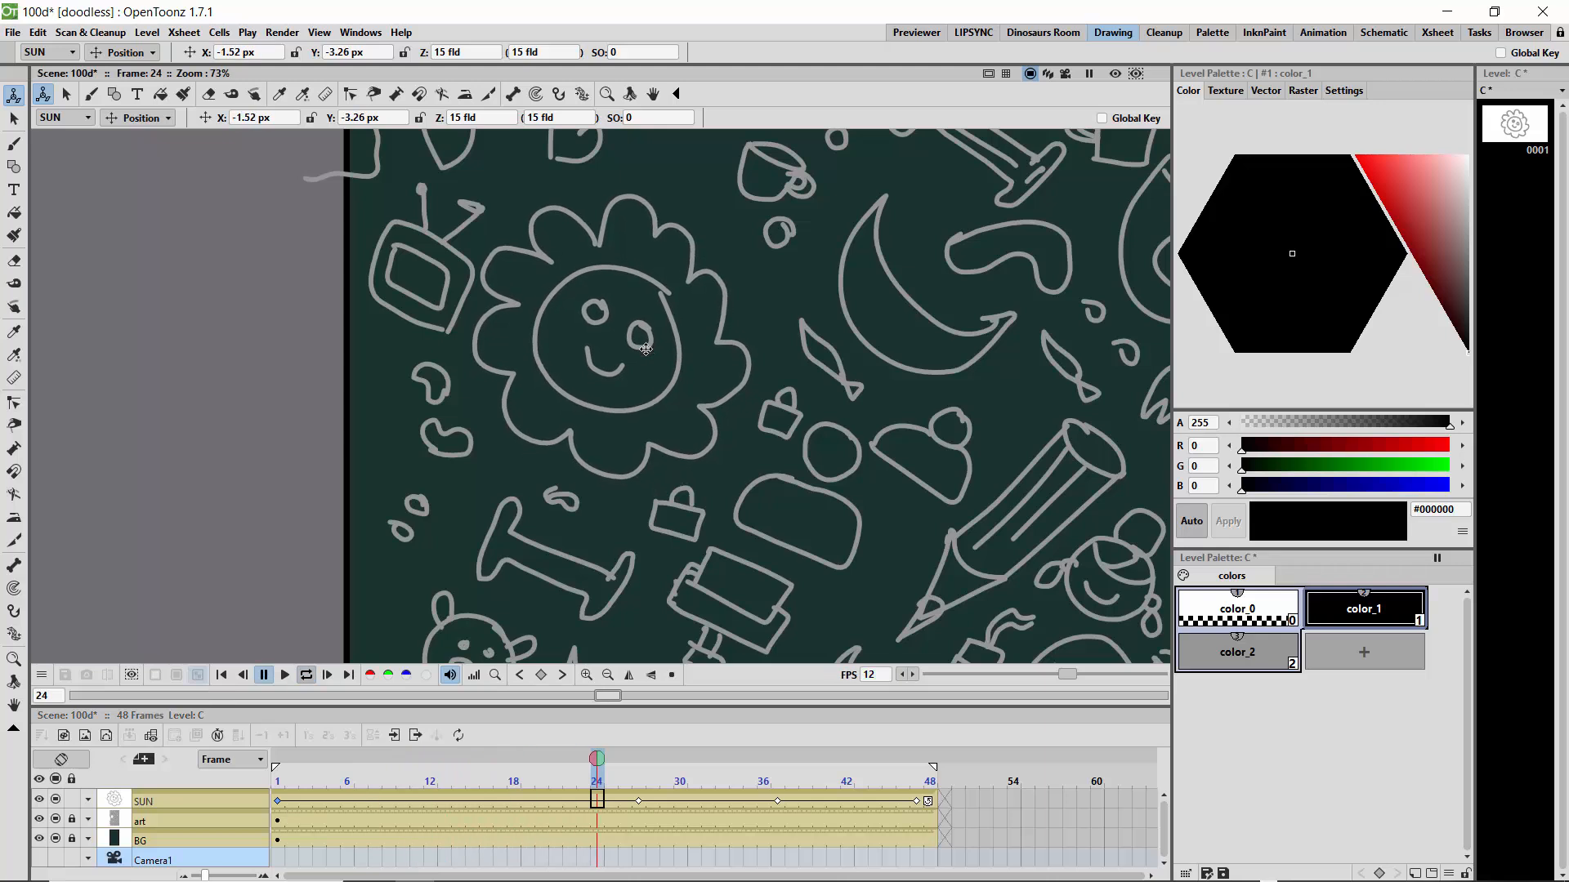
Step: Stop the playback and move the SUN column's last keyframe from frame 47 to frame 48
key(p)
key(ctrl+period)
key(ctrl+period)
key(ctrl+period)
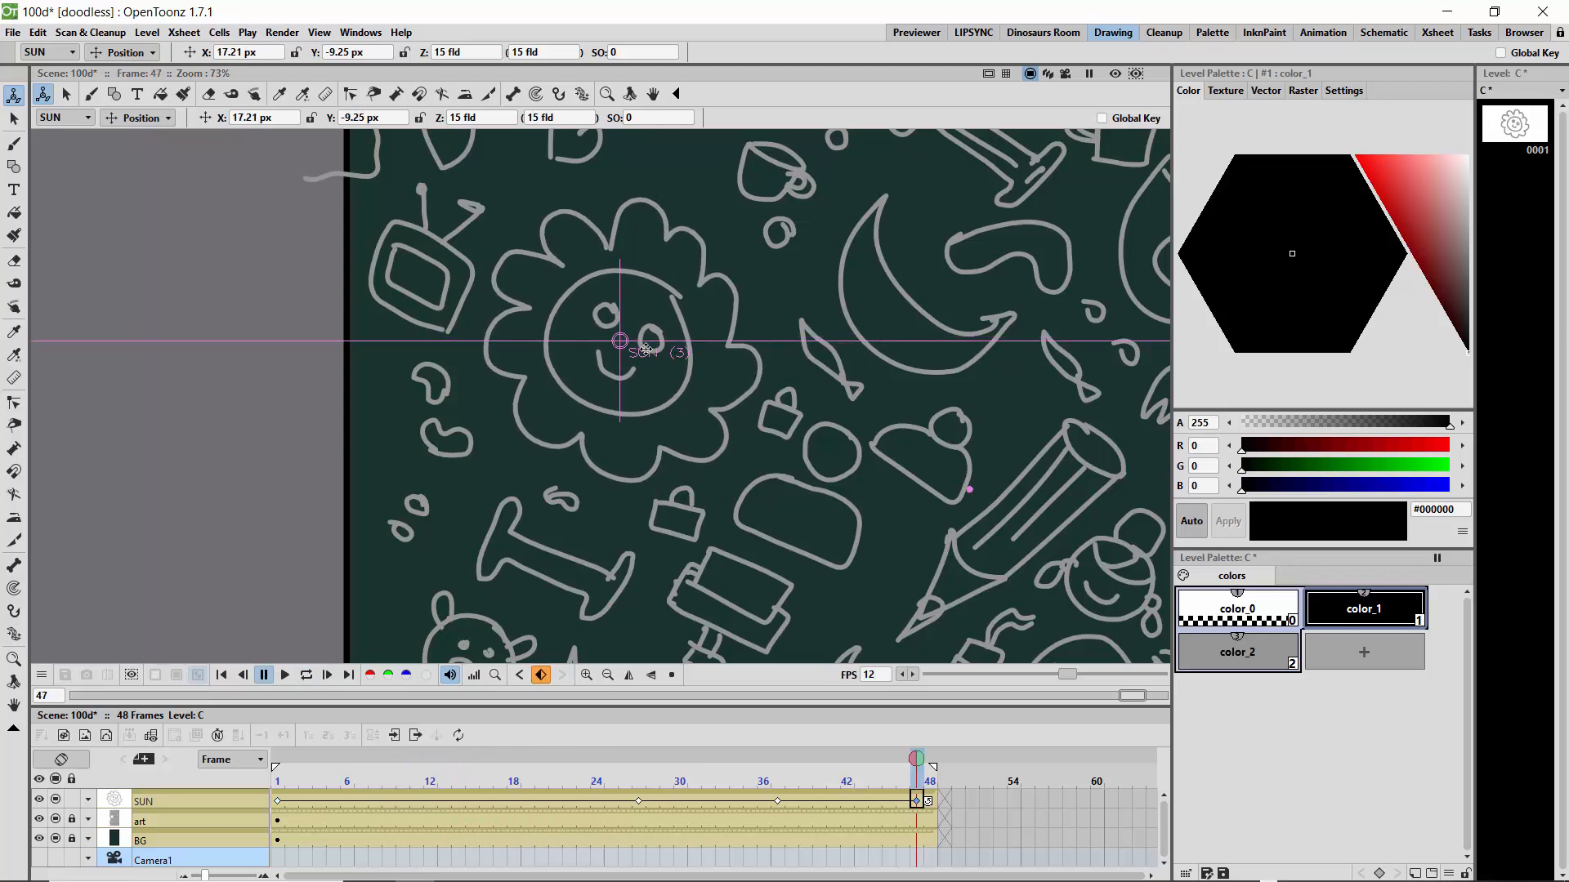
key(Insert)
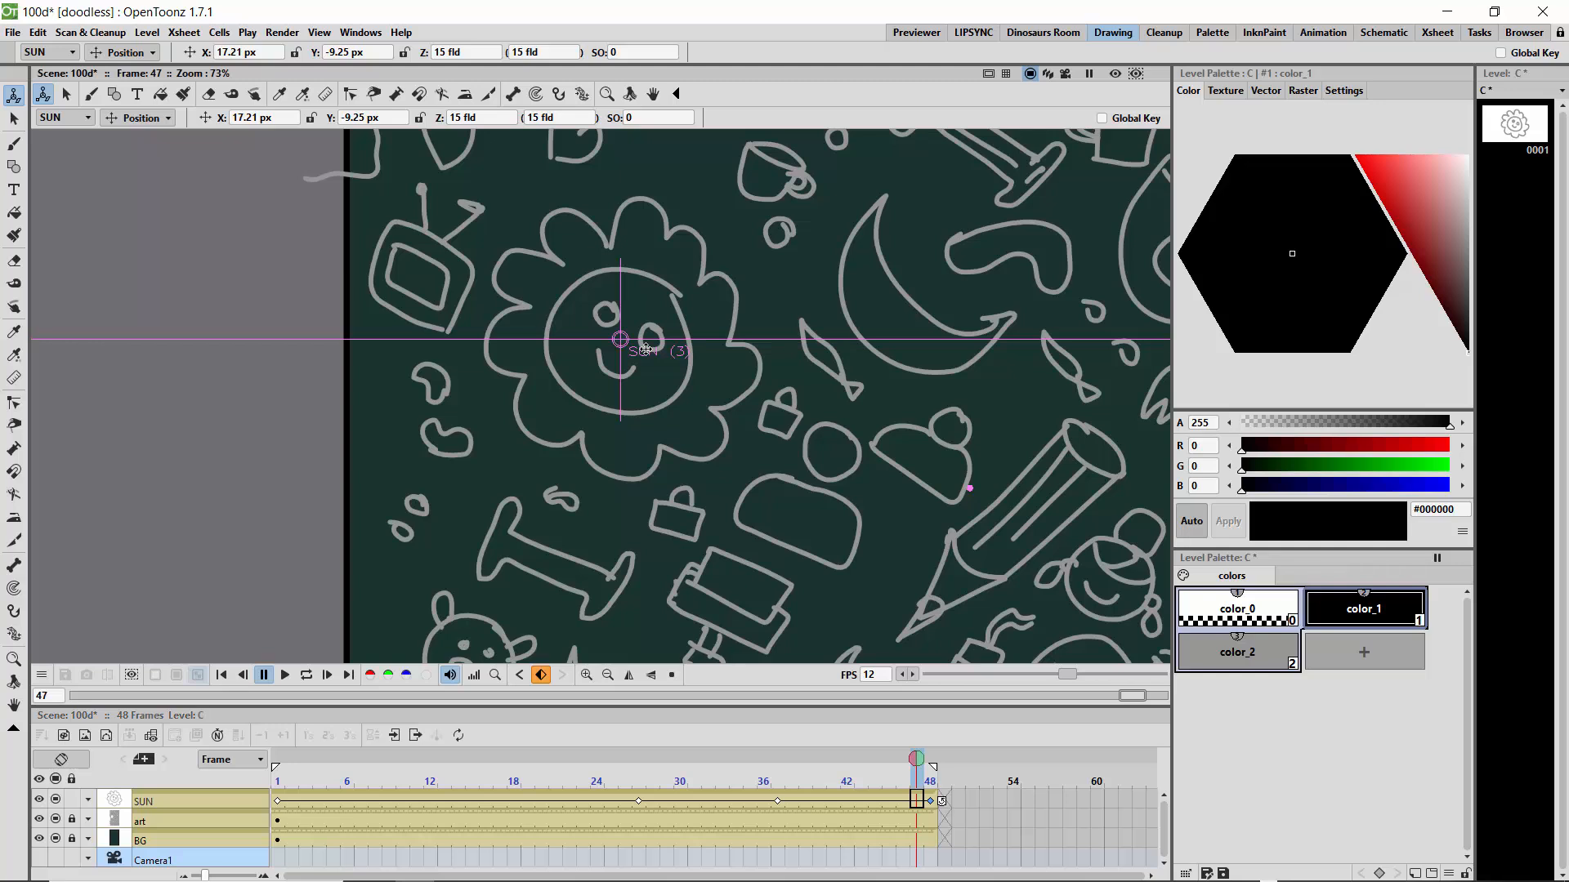
Step: Play the flower's animation in a loop with more of the doodle page in view, and stop the playback
key(l)
key(p)
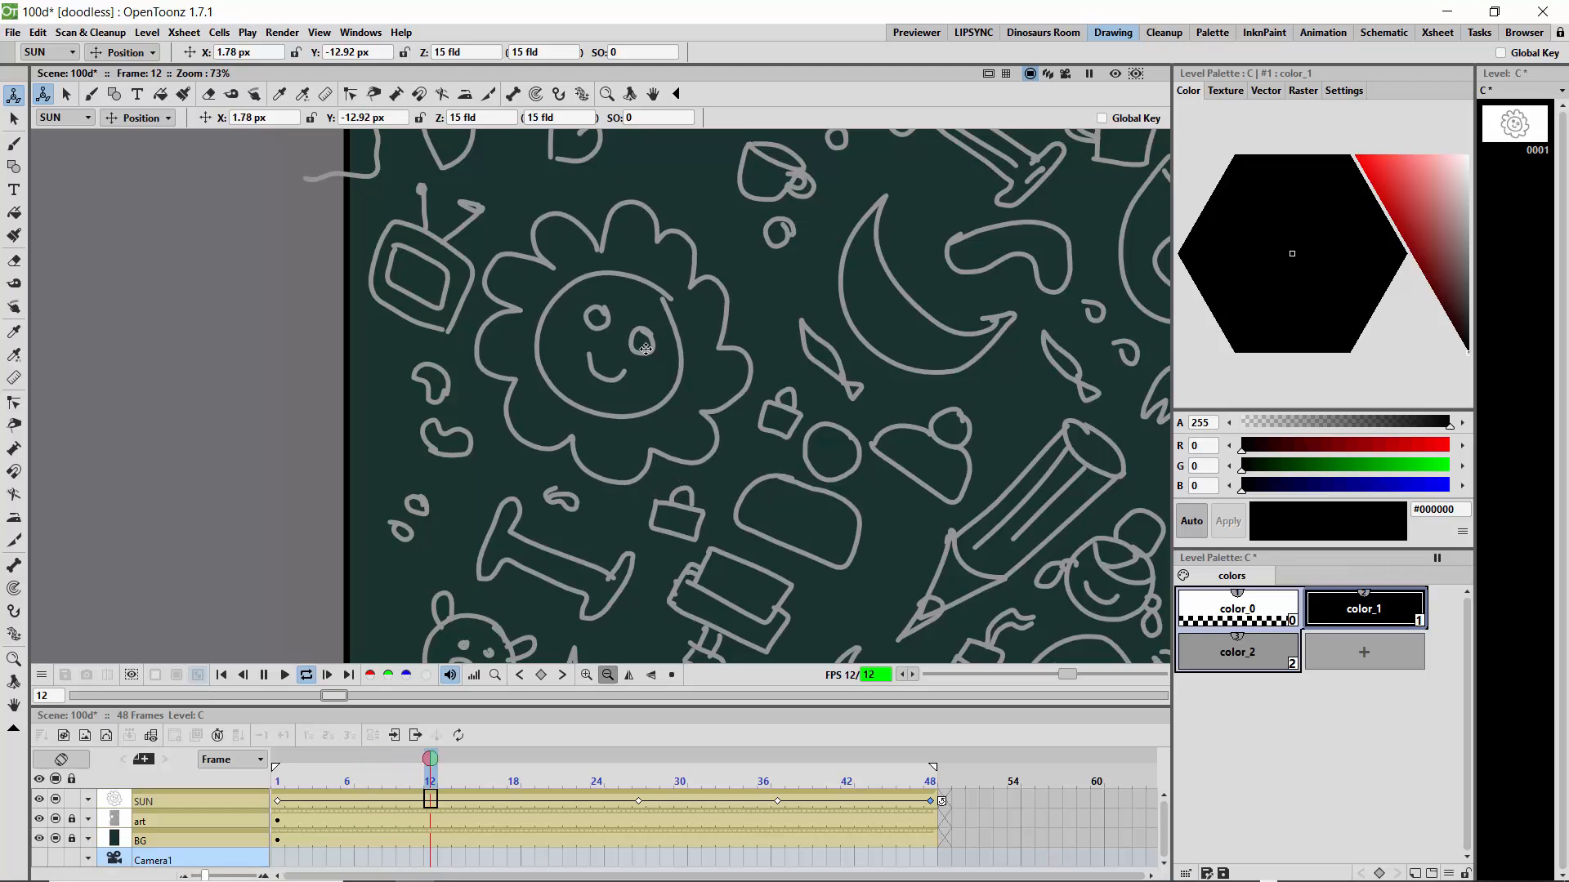
click(607, 675)
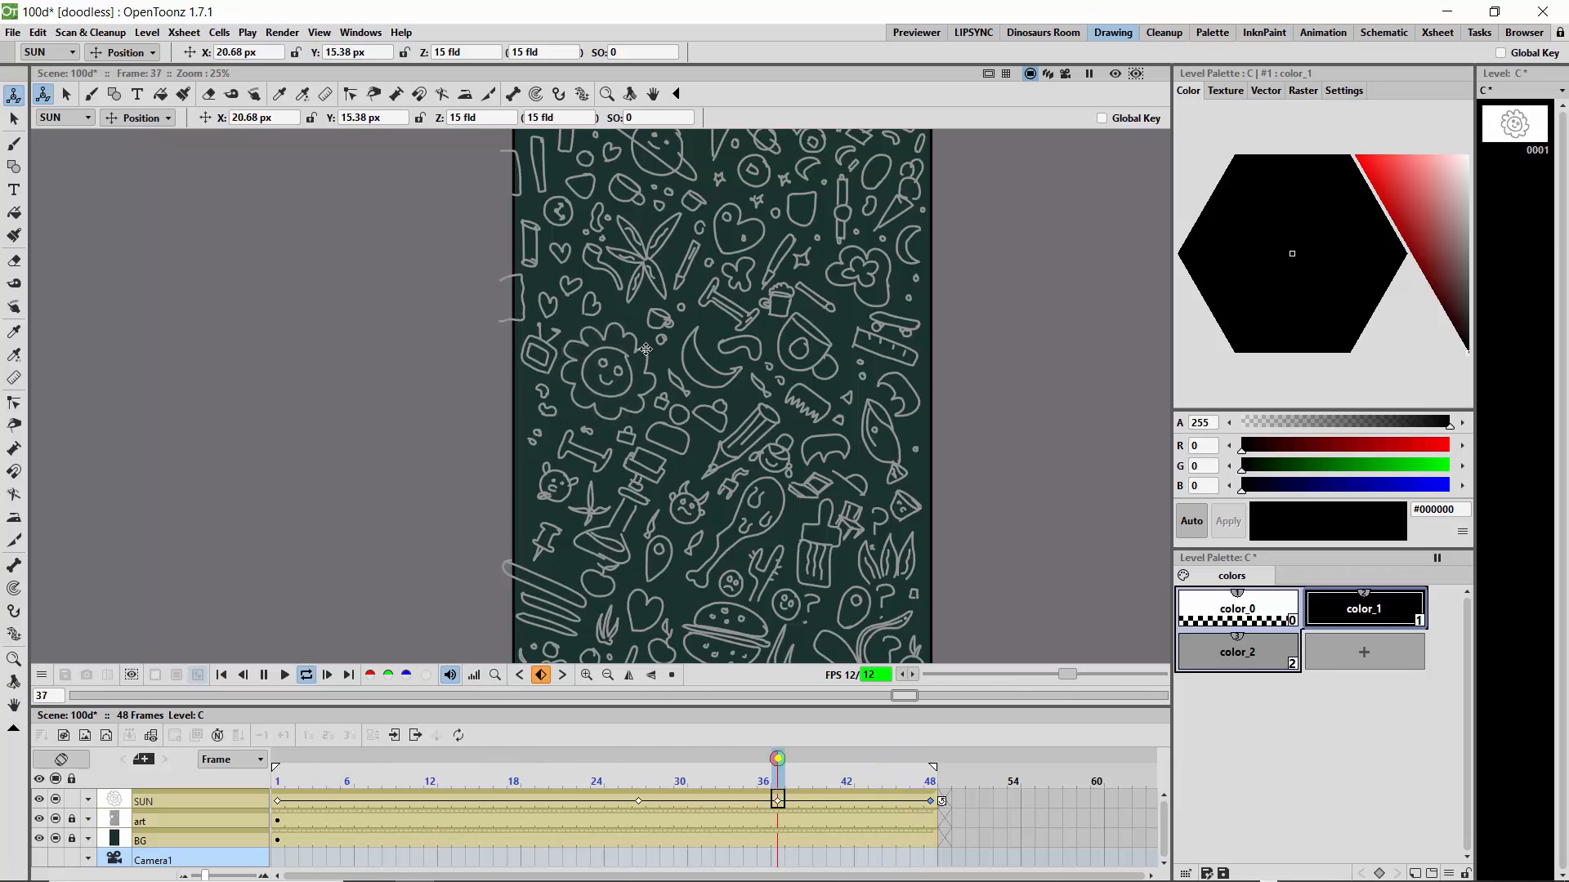
key(p)
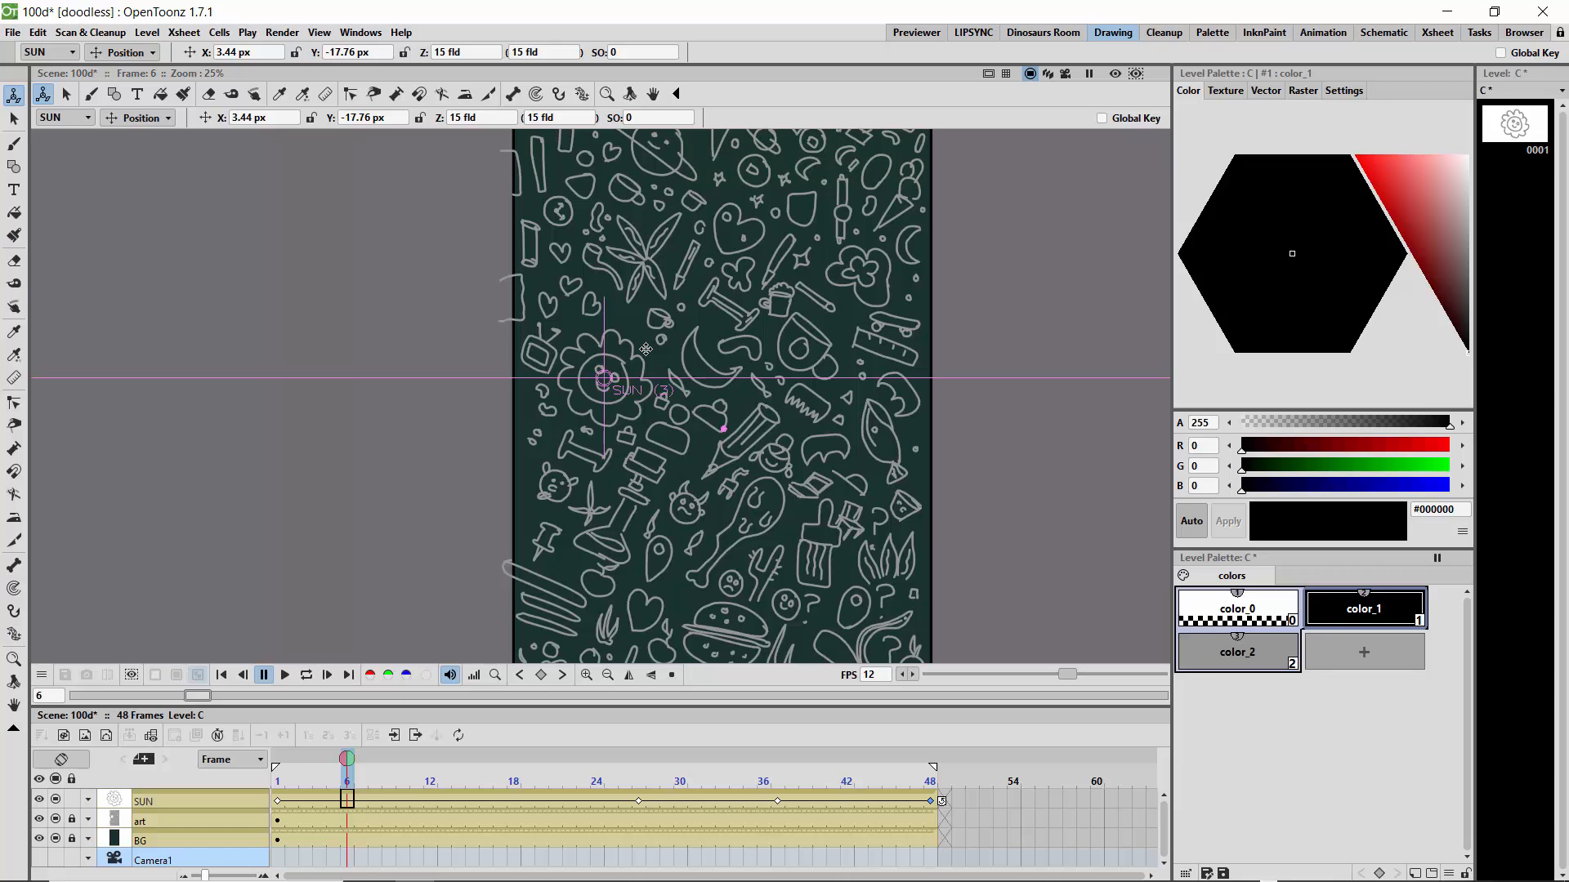
Step: Unlock the BG column and make its frame 1 current
click(645, 349)
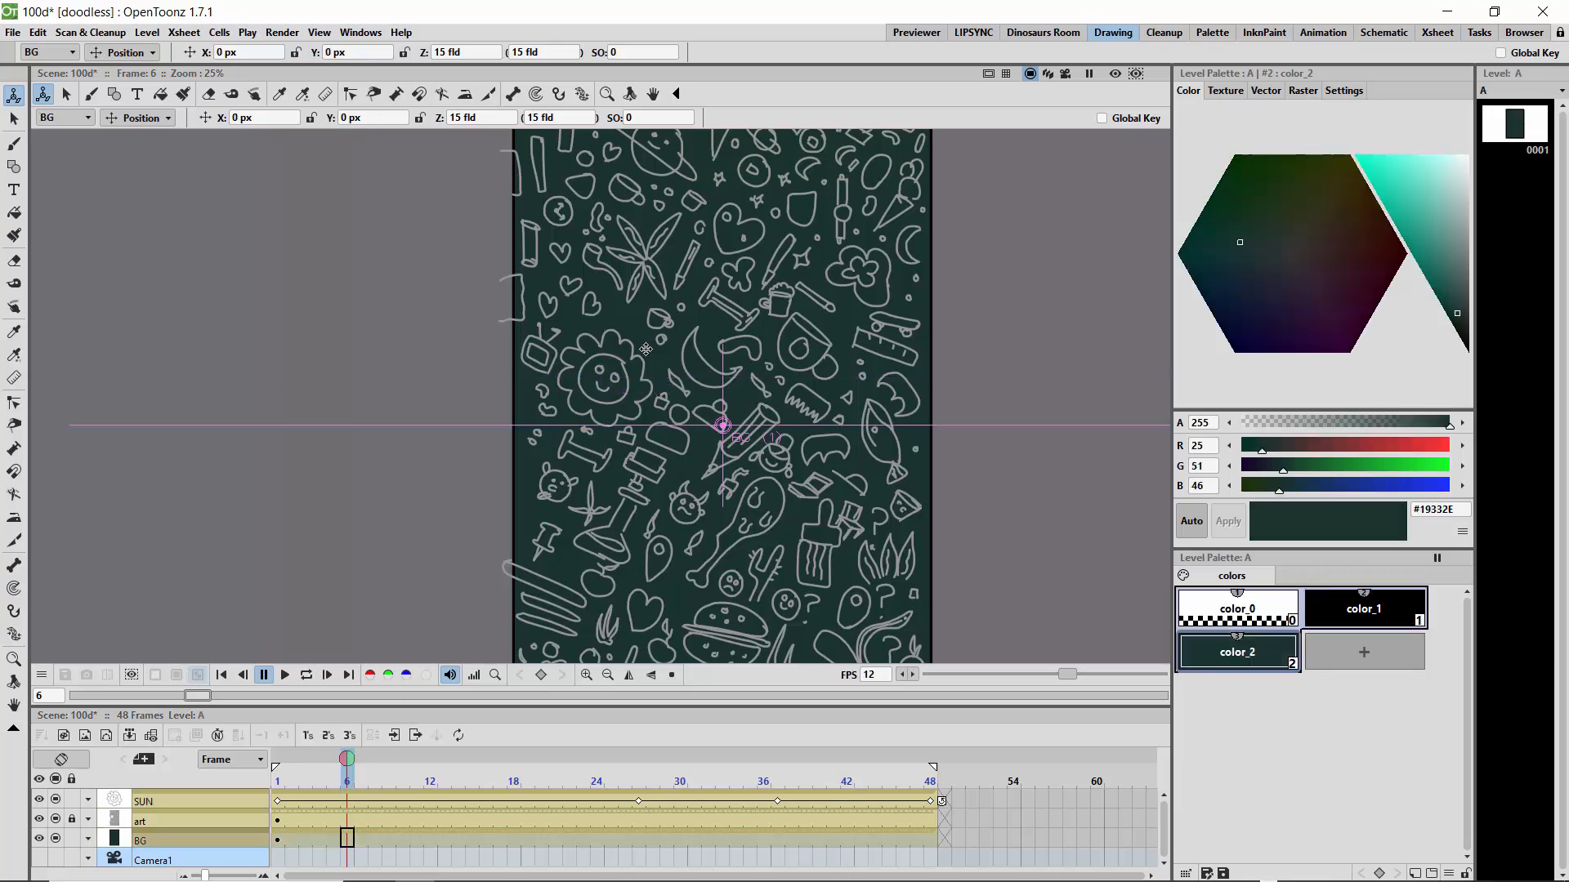
key(Left)
key(Left)
key(Left)
key(Left)
key(Left)
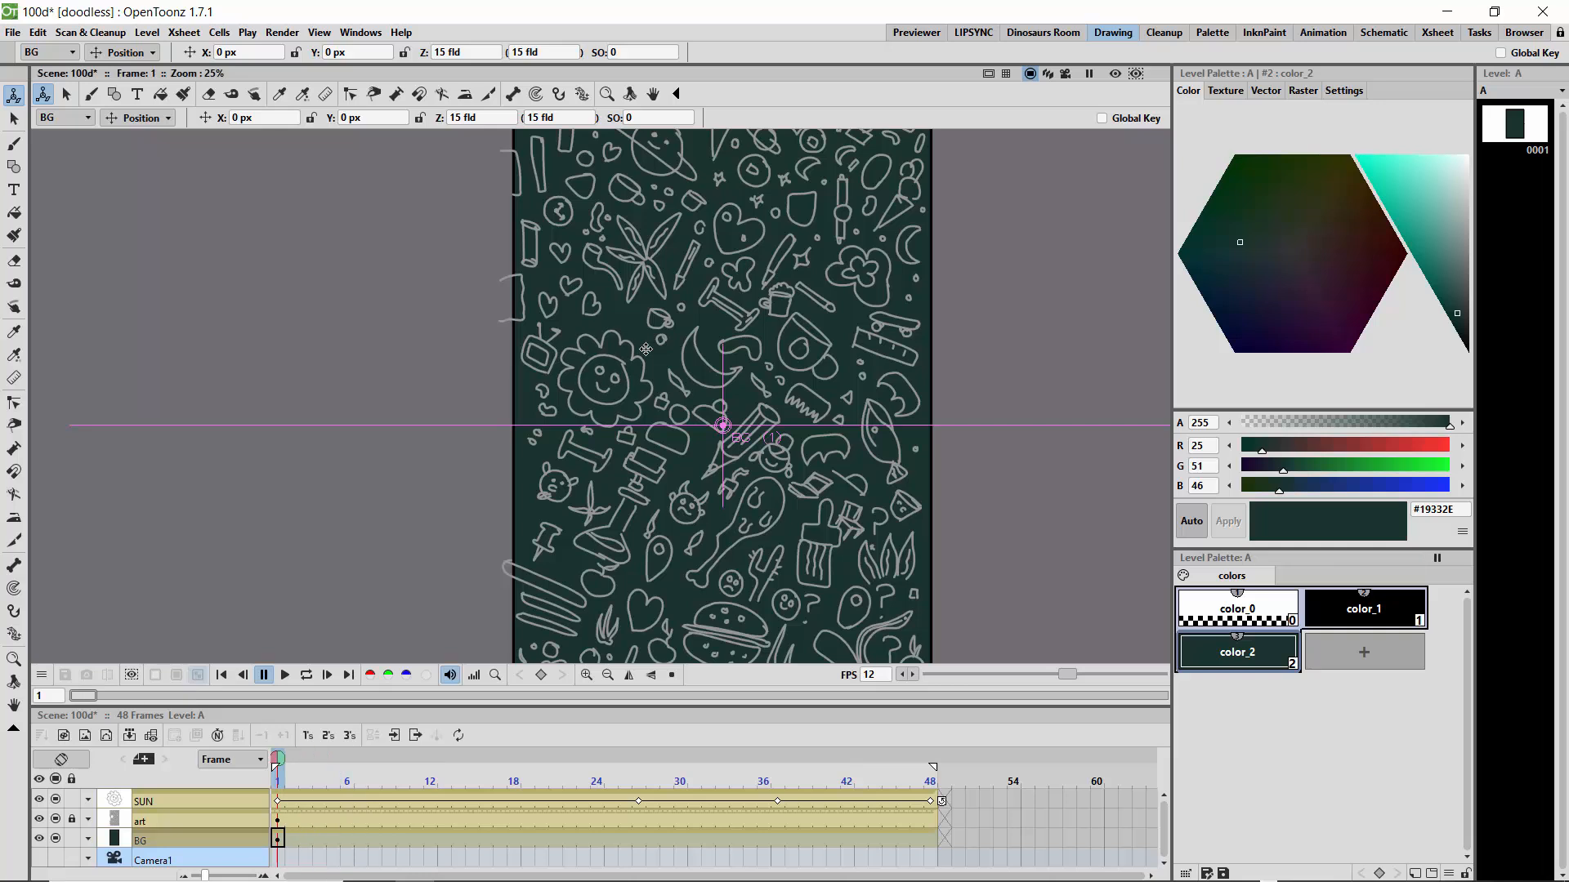
Step: Try to select the whole BG drawing at frame 1 with the Selection tool
key(s)
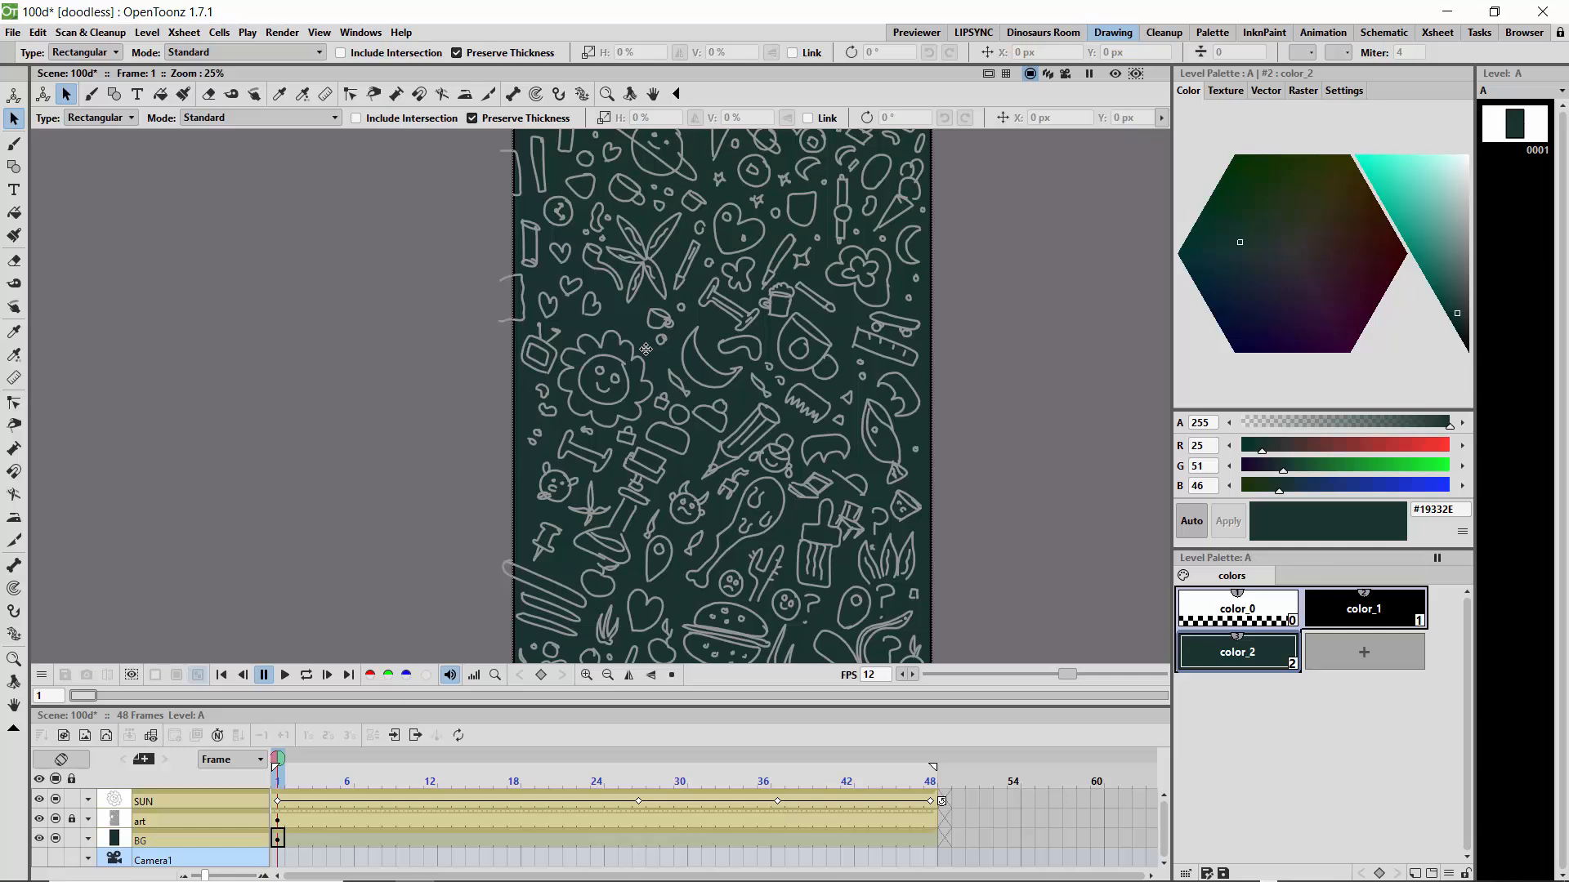
key(plus)
key(plus)
key(plus)
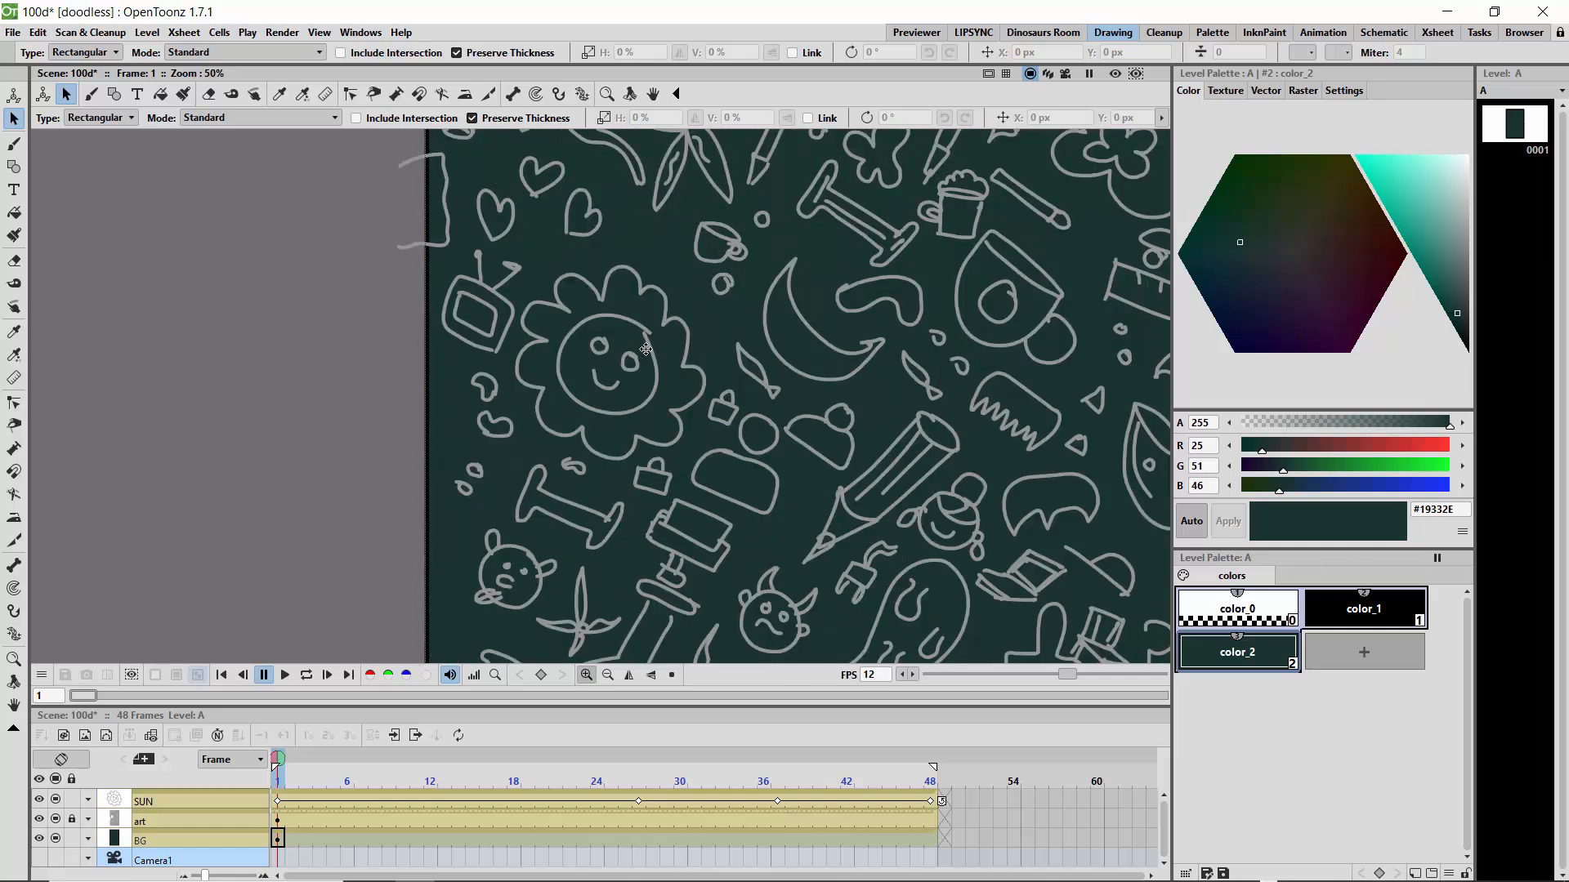
key(minus)
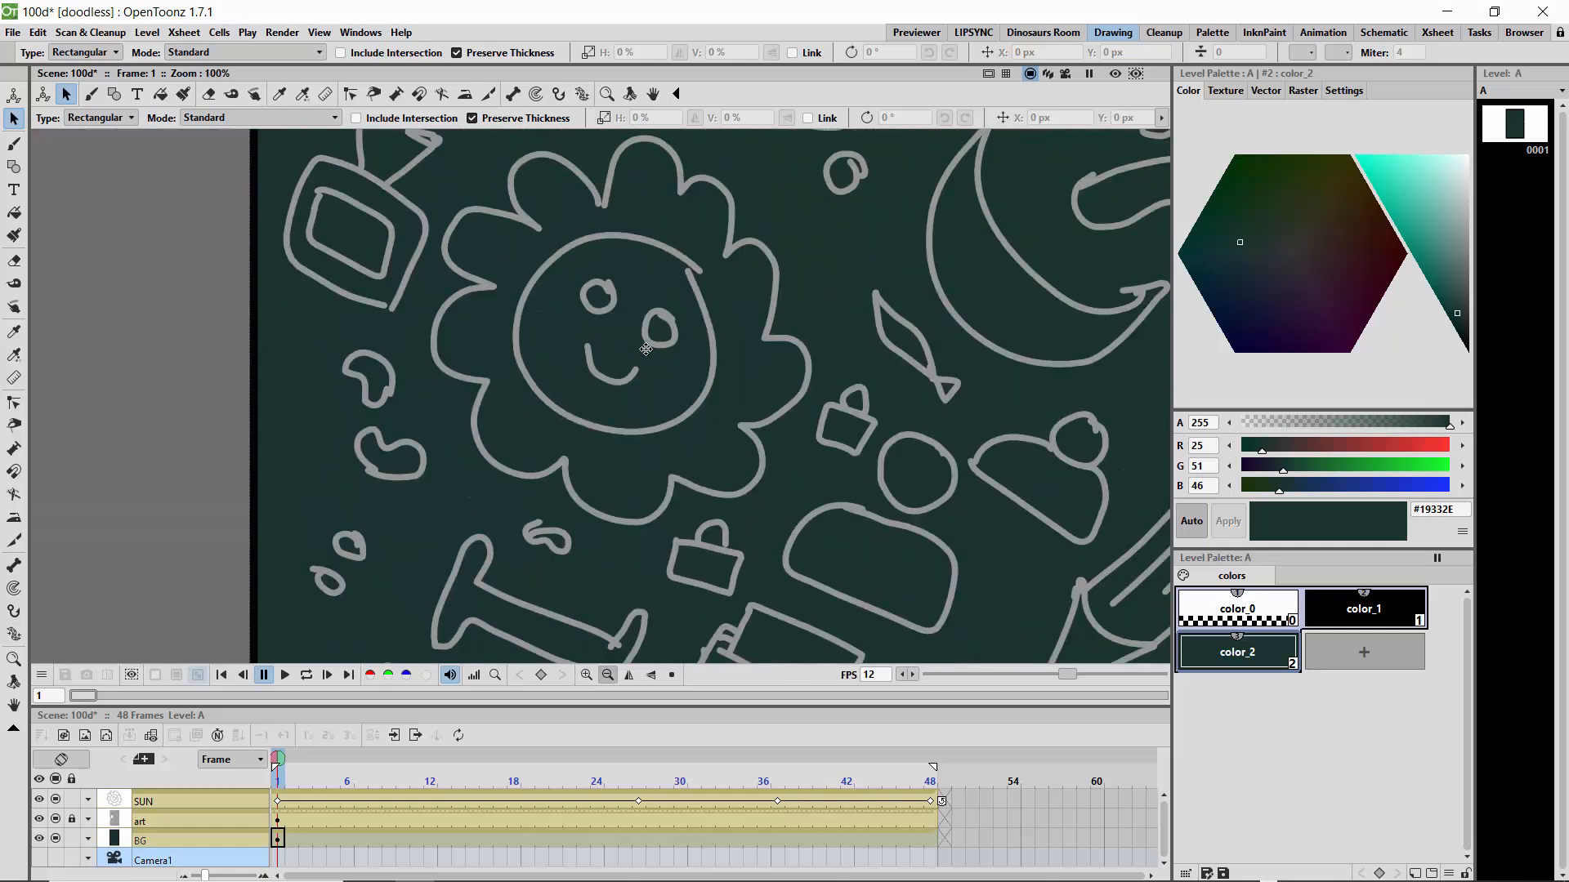
key(plus)
key(minus)
key(minus)
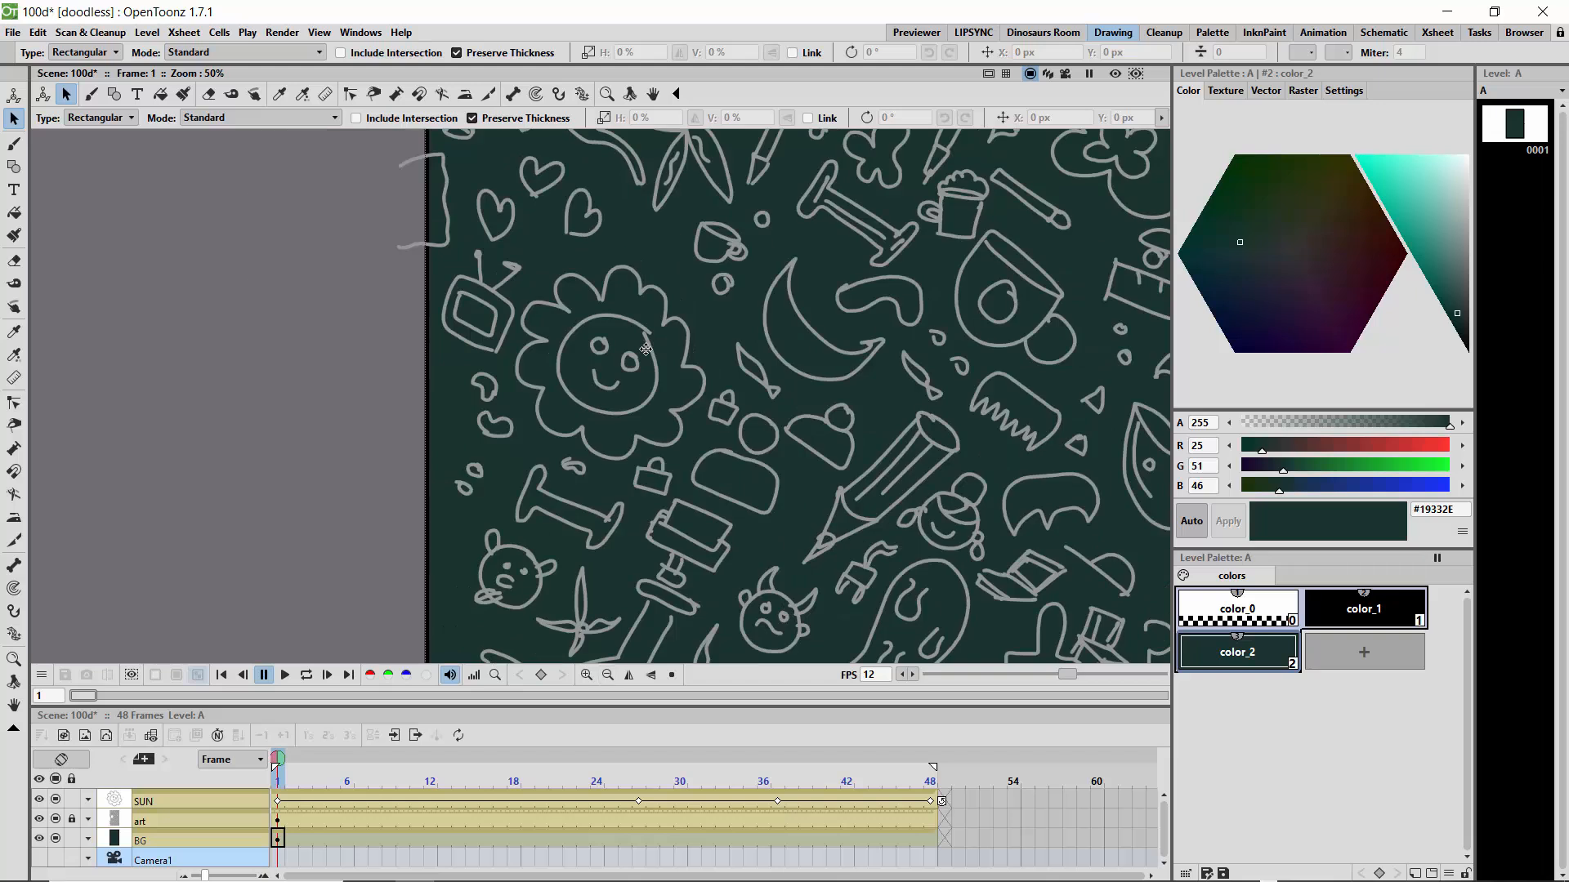
click(277, 840)
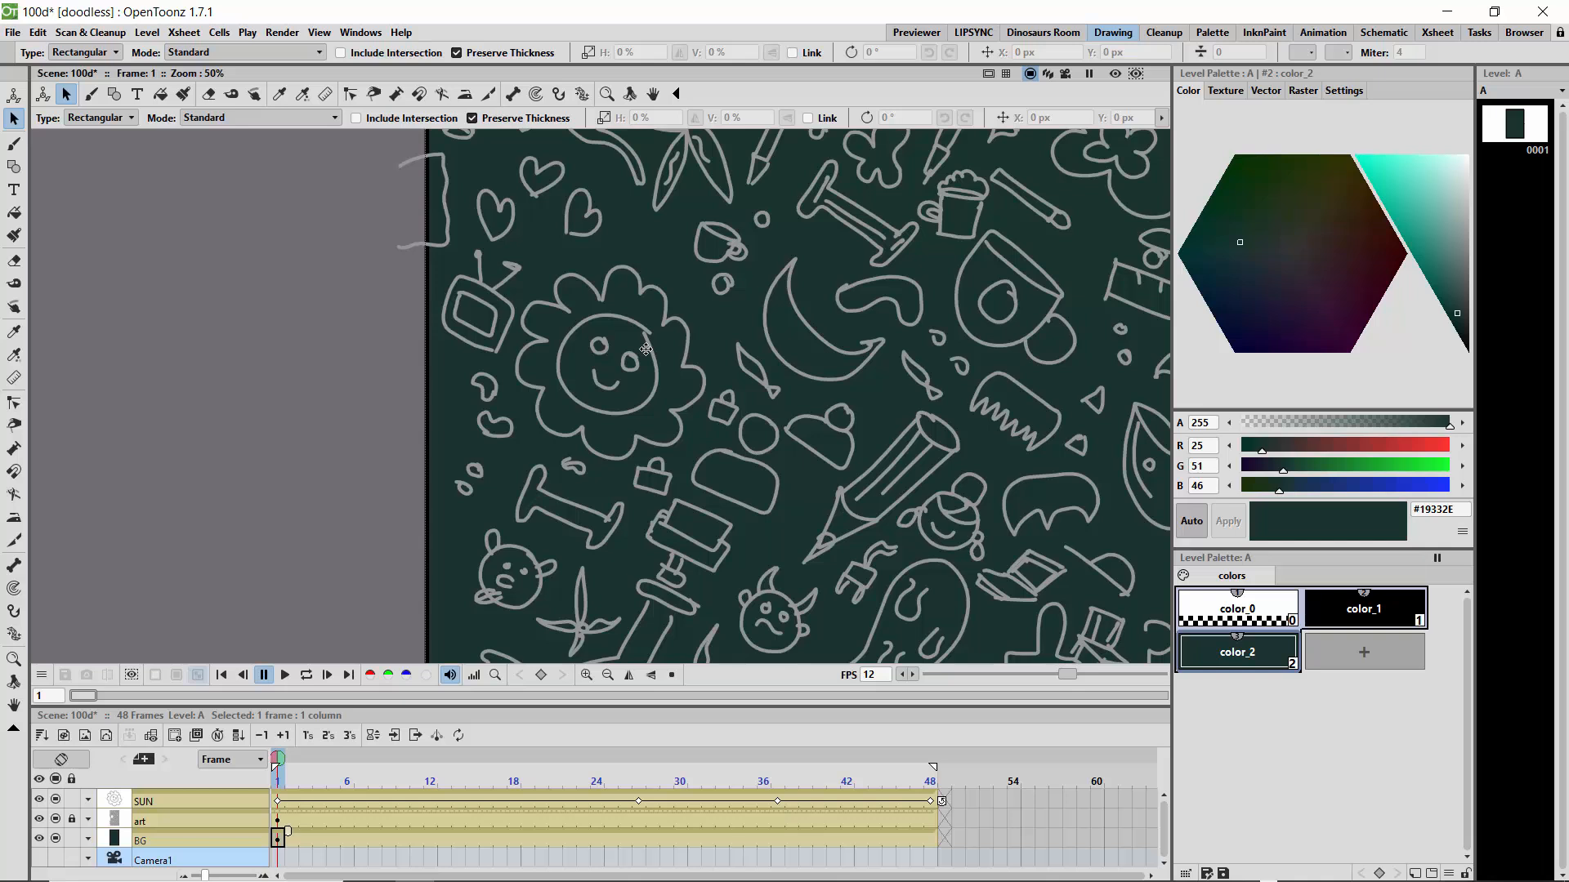
click(646, 349)
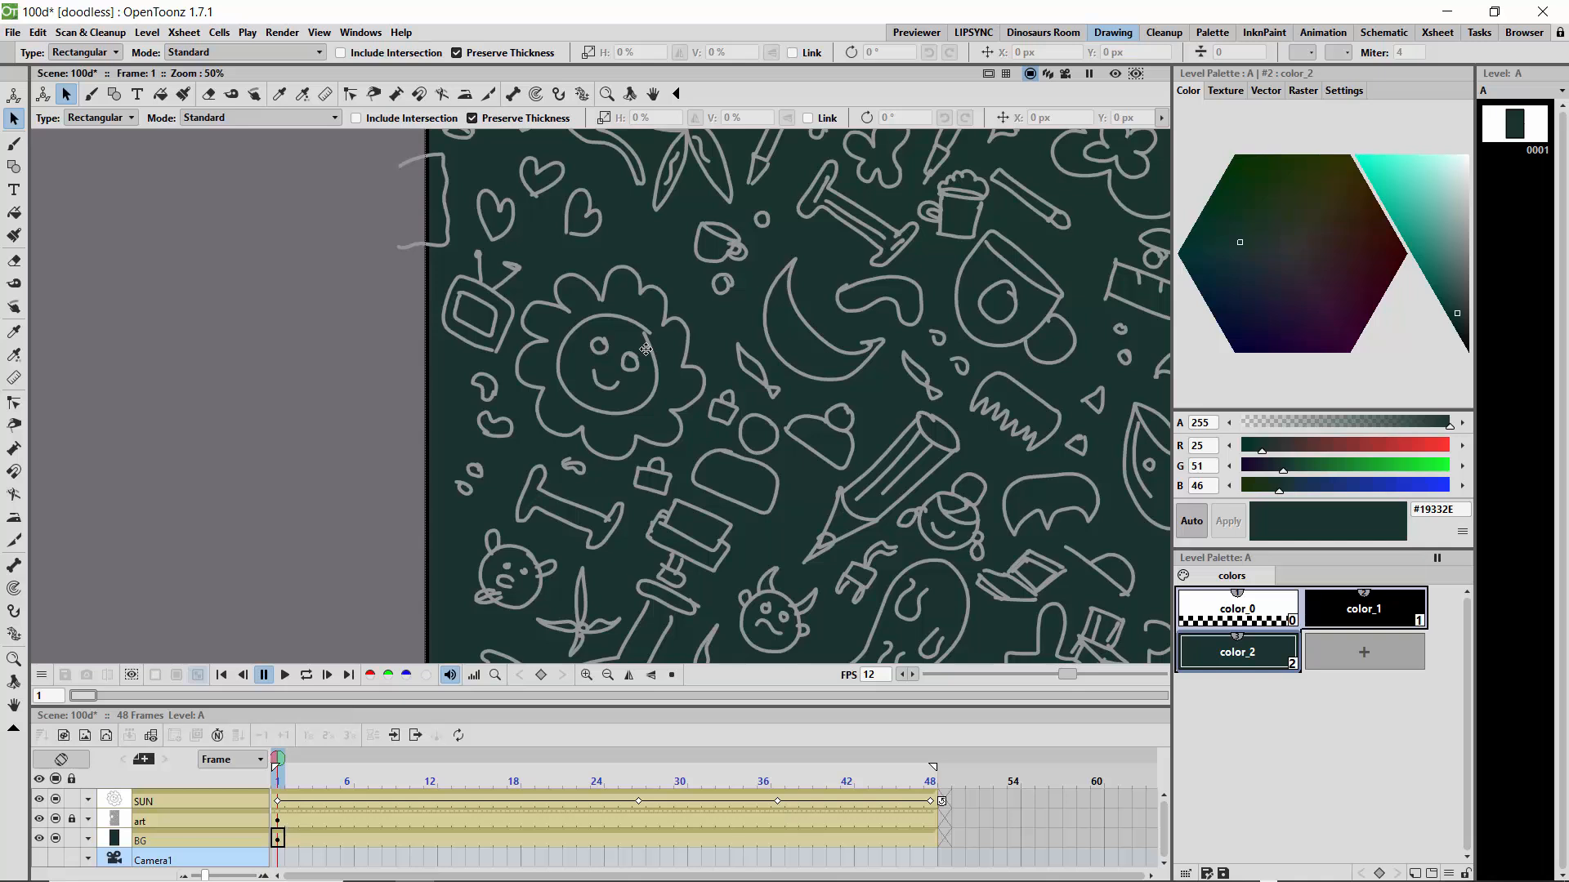
key(ctrl+a)
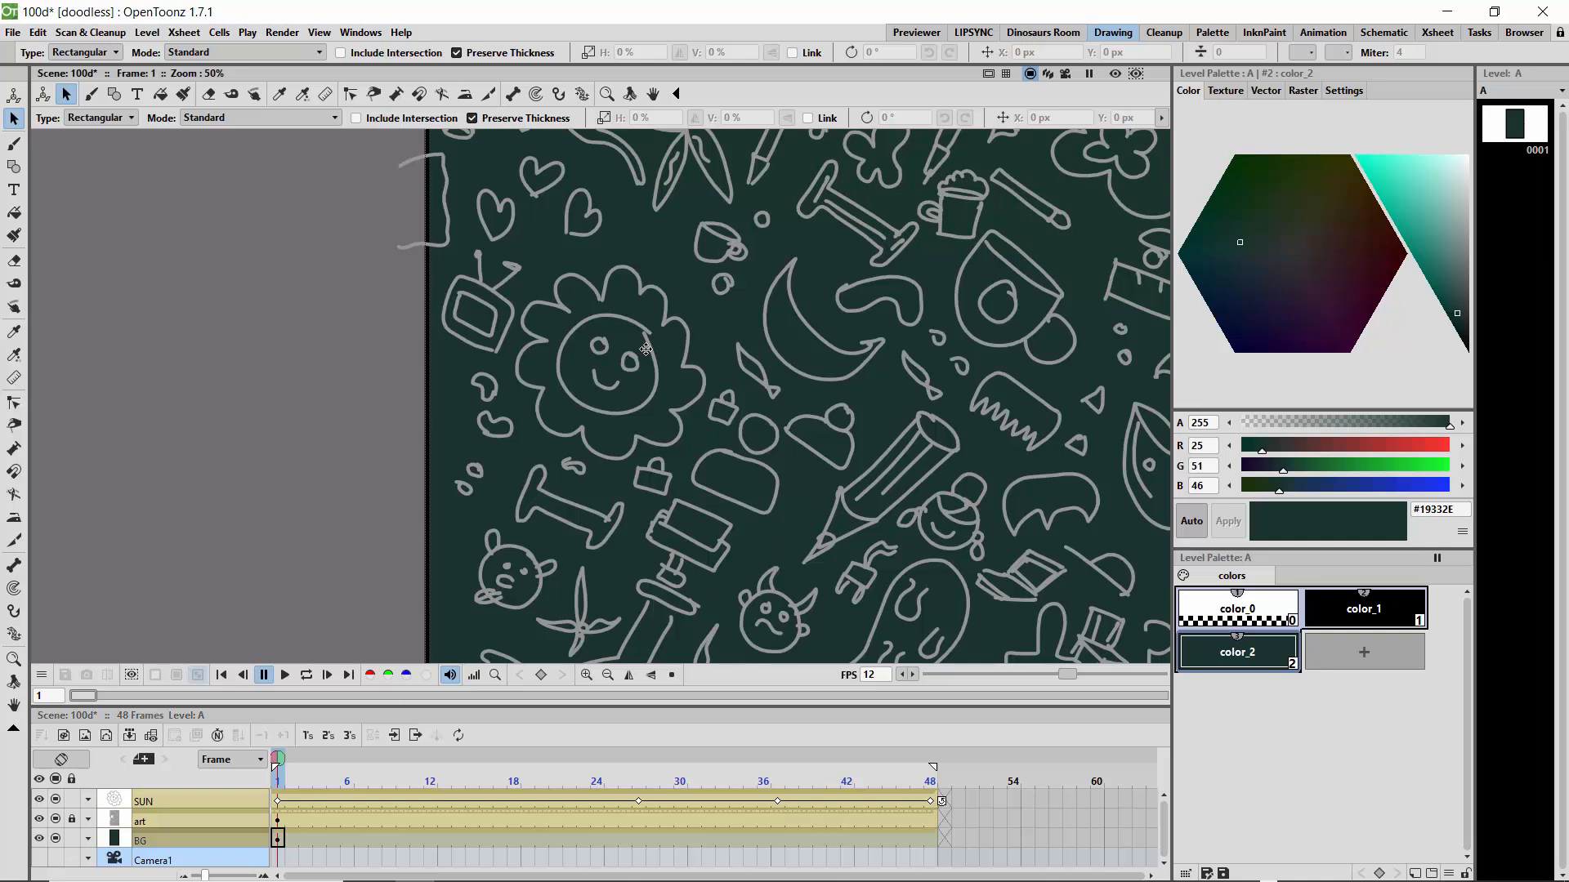
click(645, 349)
key(Escape)
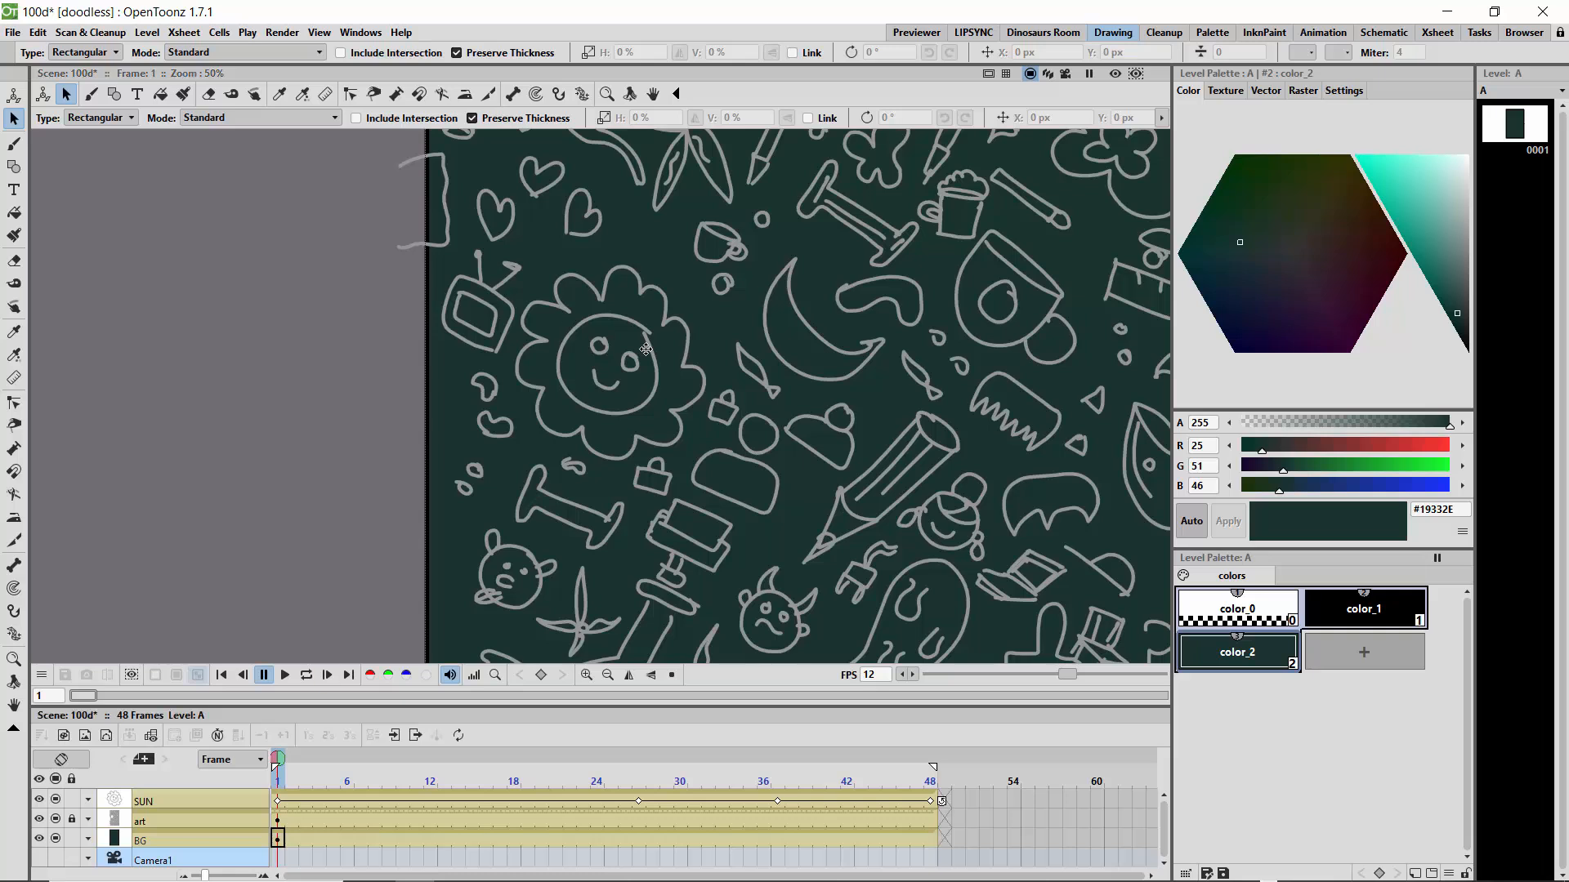
Step: Unlock the art column, return to the BG drawing at frame 1, and save the scene with its levels
key(Up)
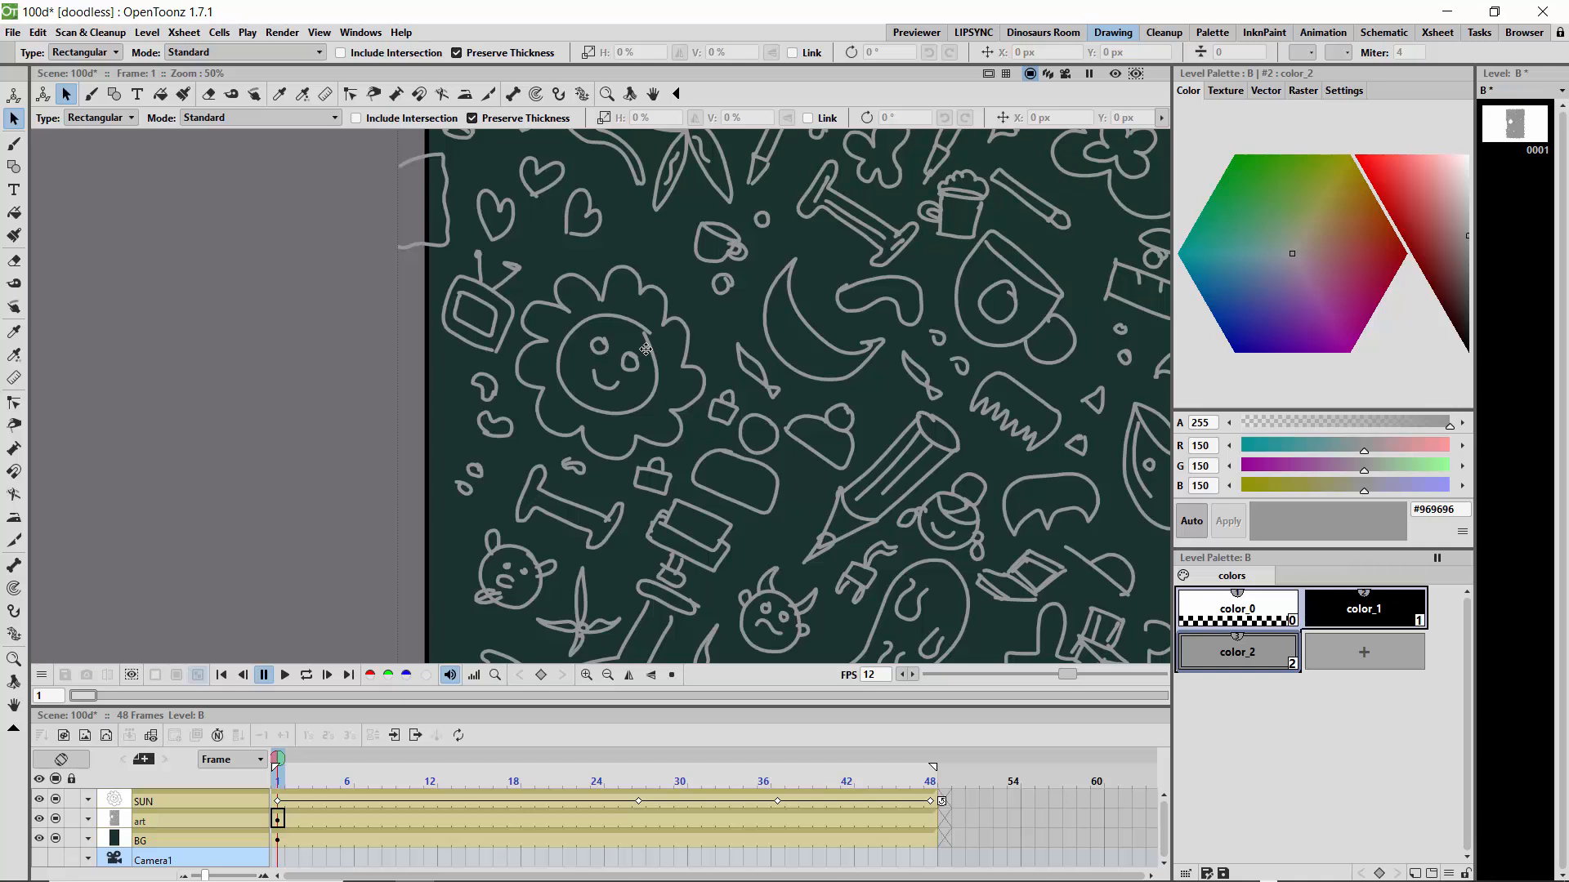
click(278, 840)
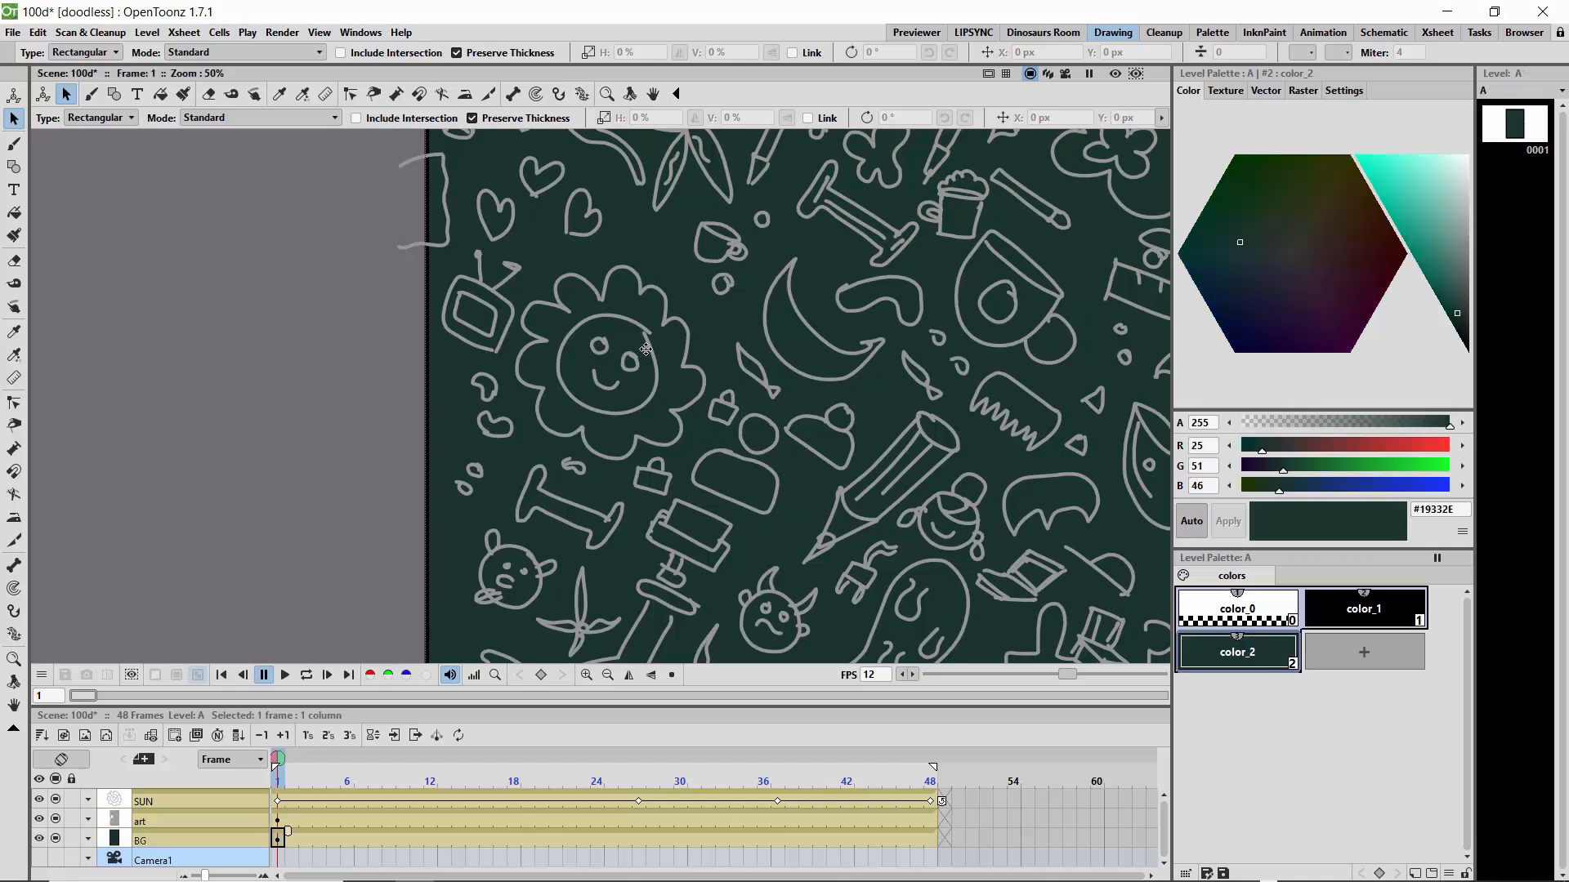
key(ctrl+s)
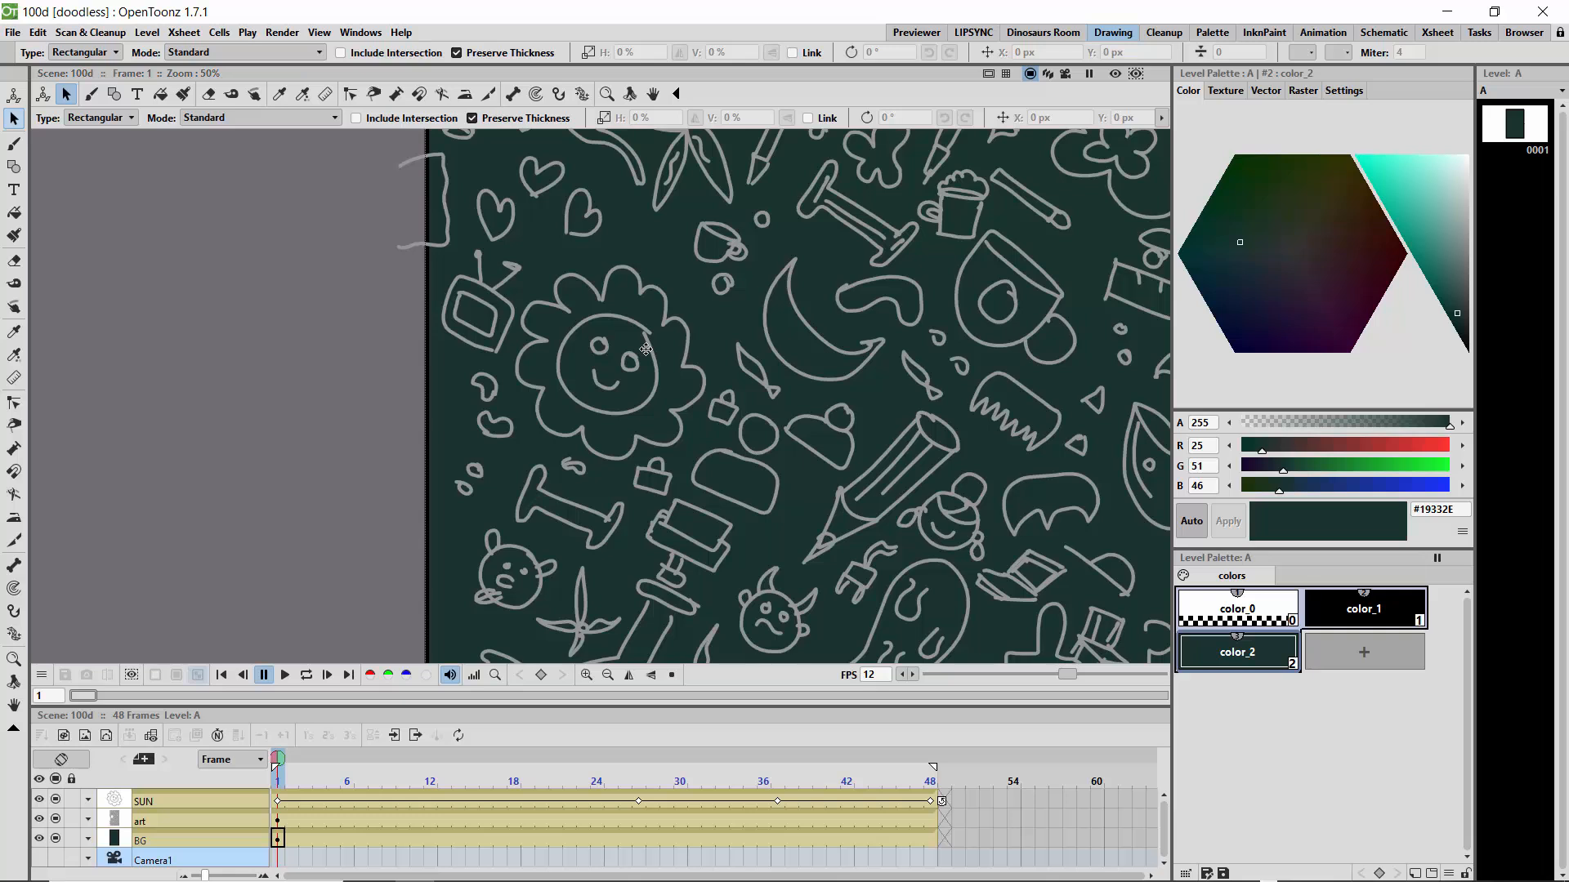
Step: Try again to select the BG drawing after switching to the brush and back to the Selection tool
key(b)
key(s)
click(645, 349)
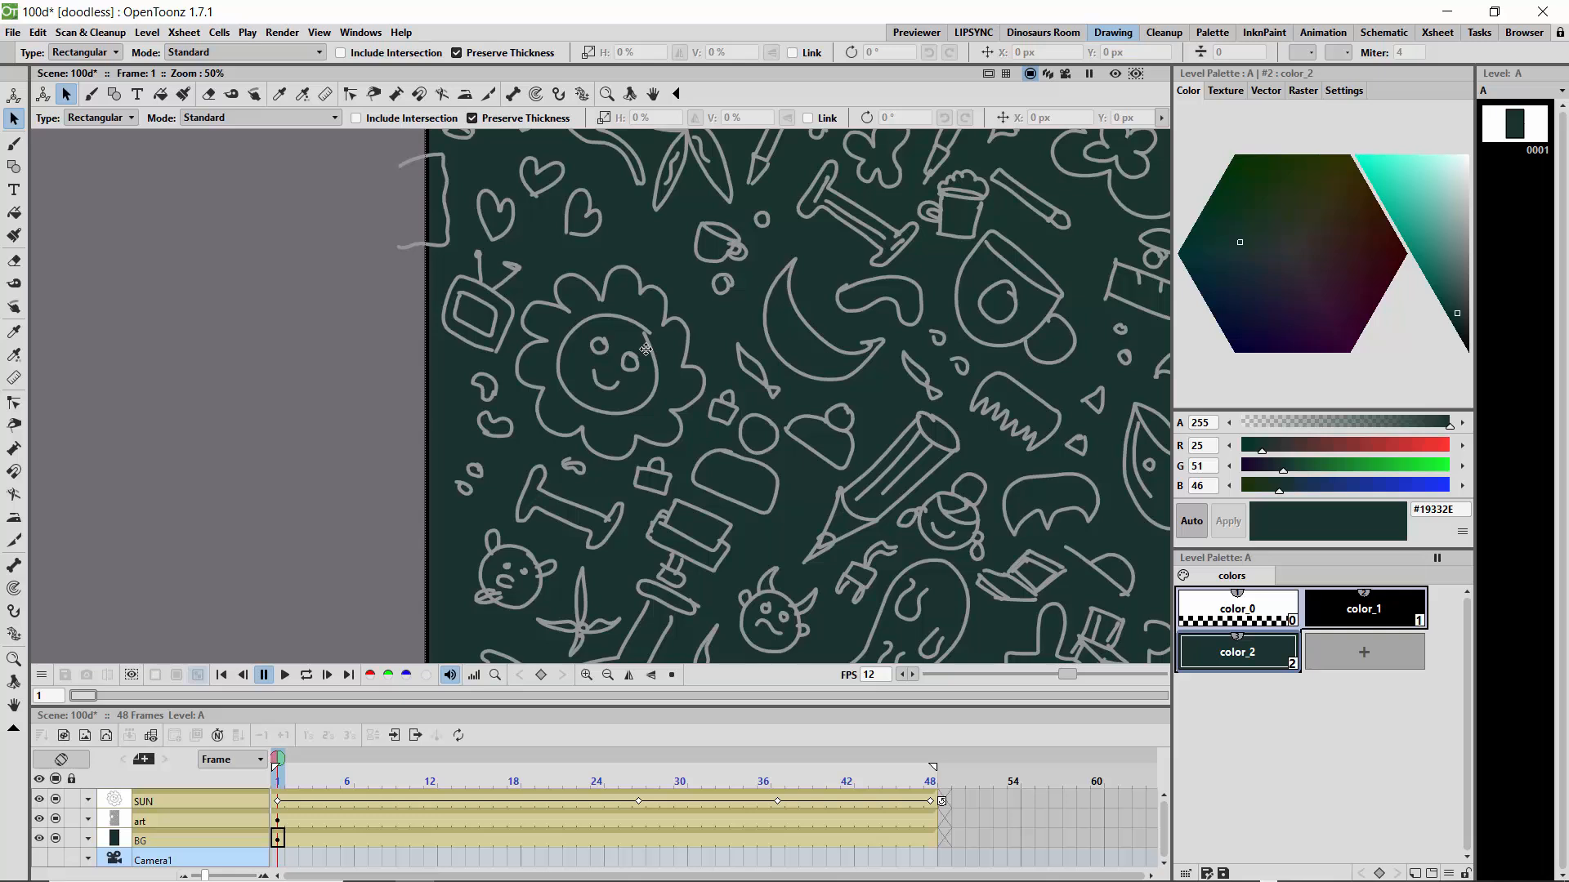
Step: Save all changes to the scene and its levels
key(ctrl+s)
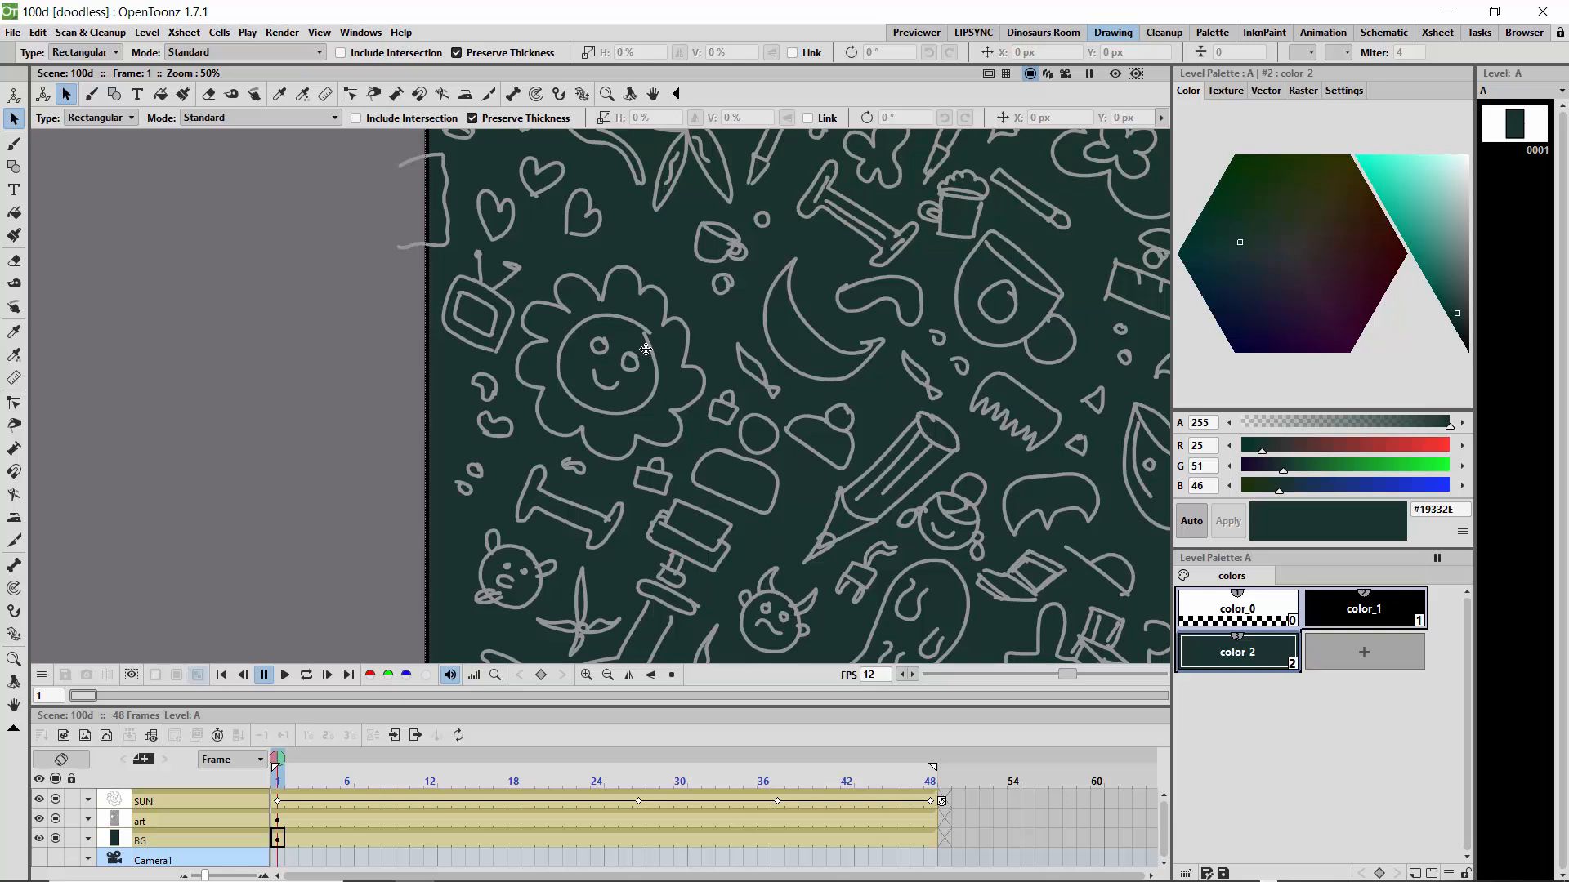
click(13, 32)
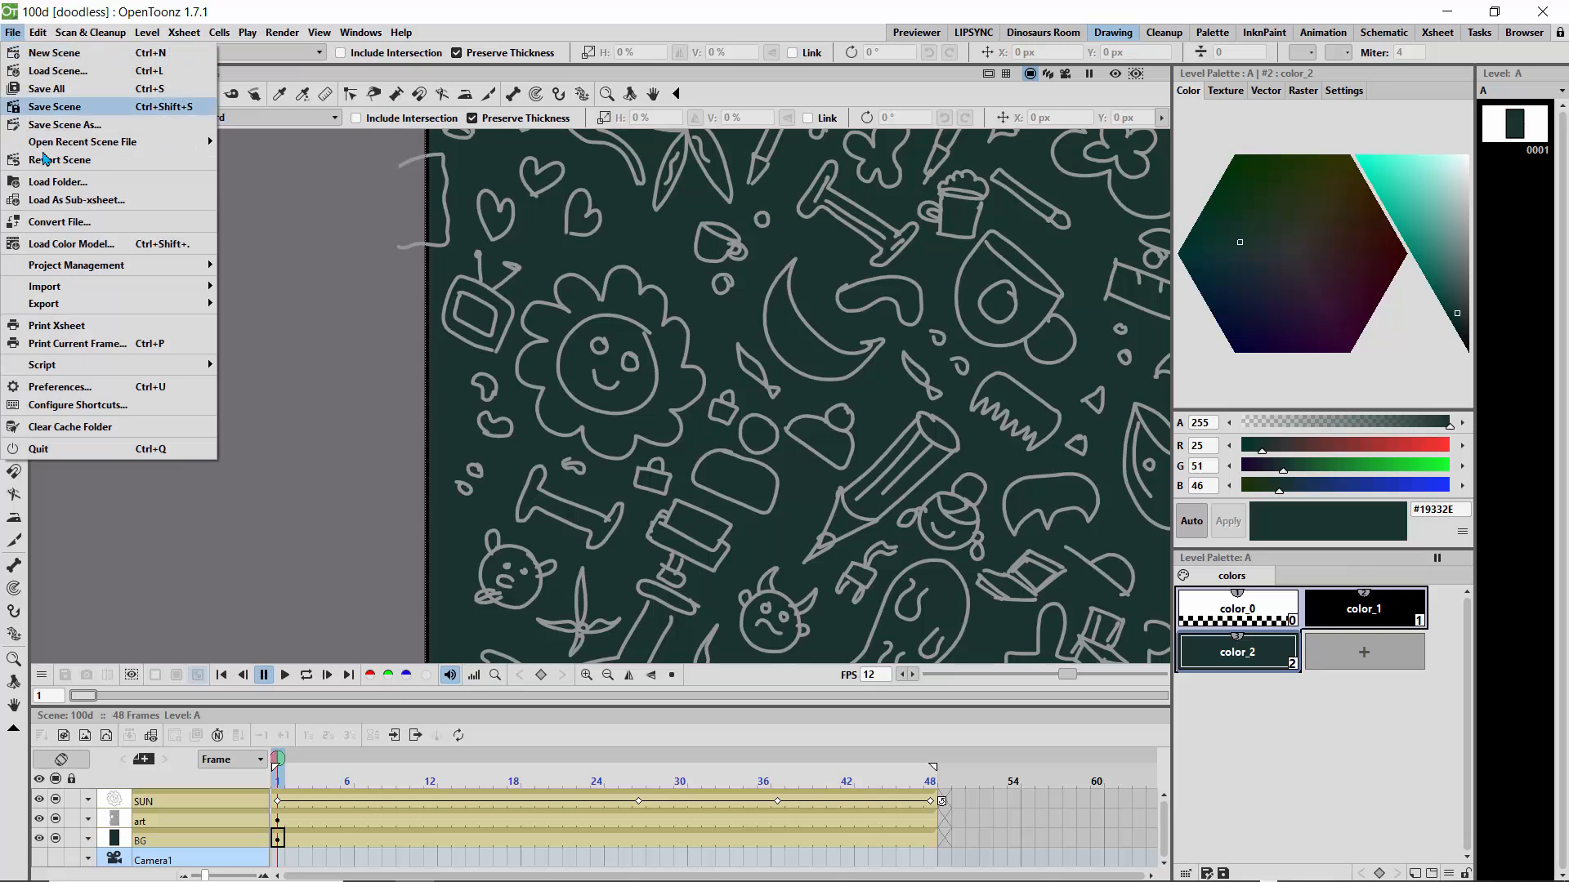
click(47, 95)
Step: Quit and restart OpenToonz, and reopen the 100d scene of the doodless project
click(13, 32)
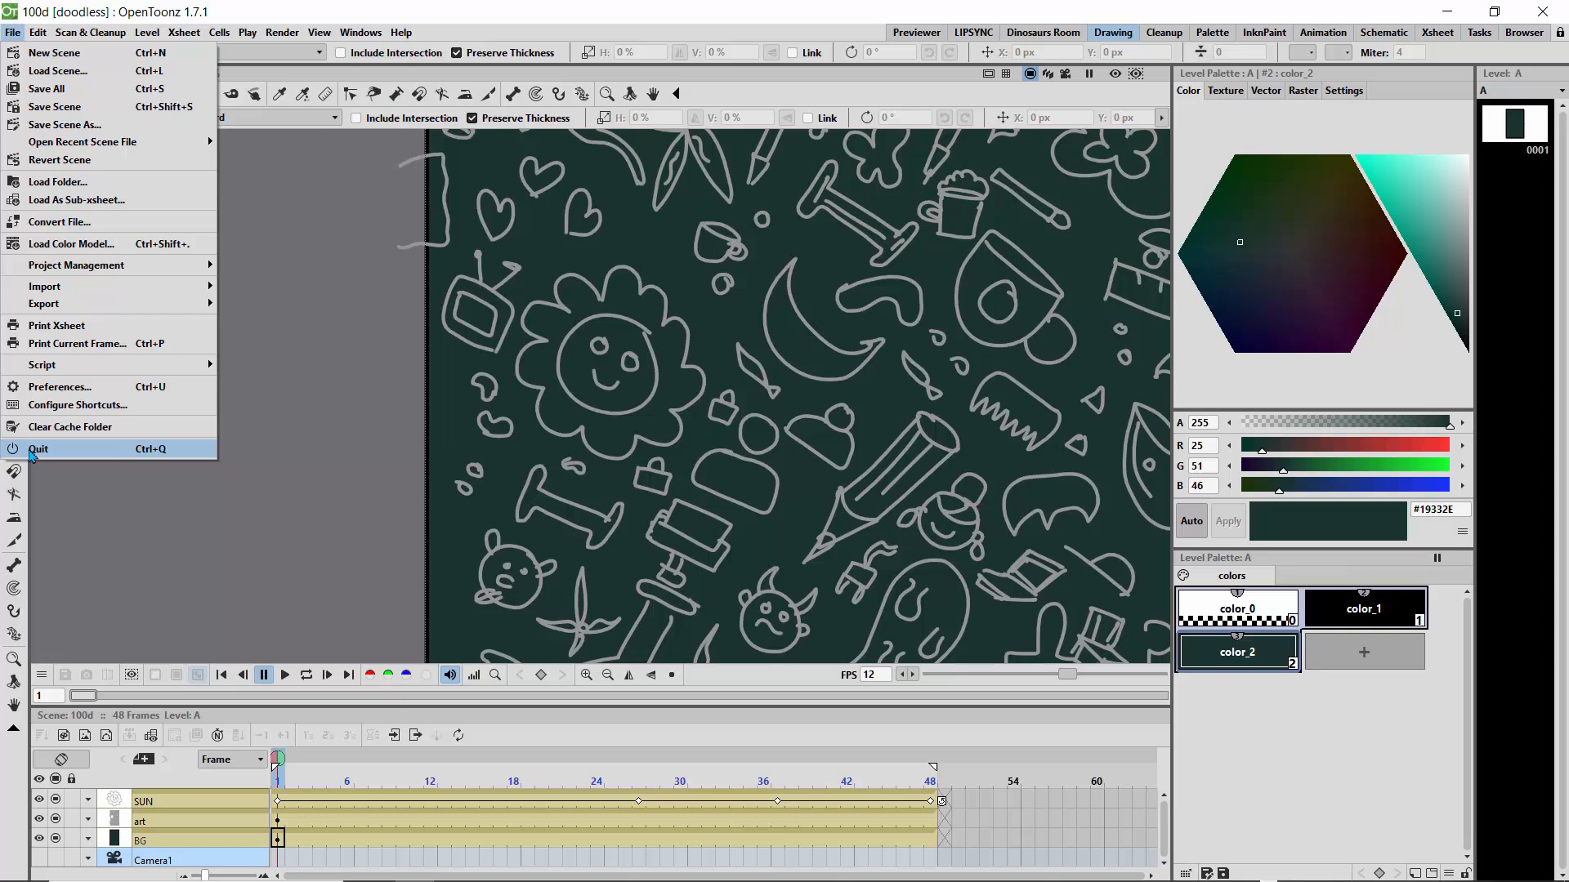
click(37, 449)
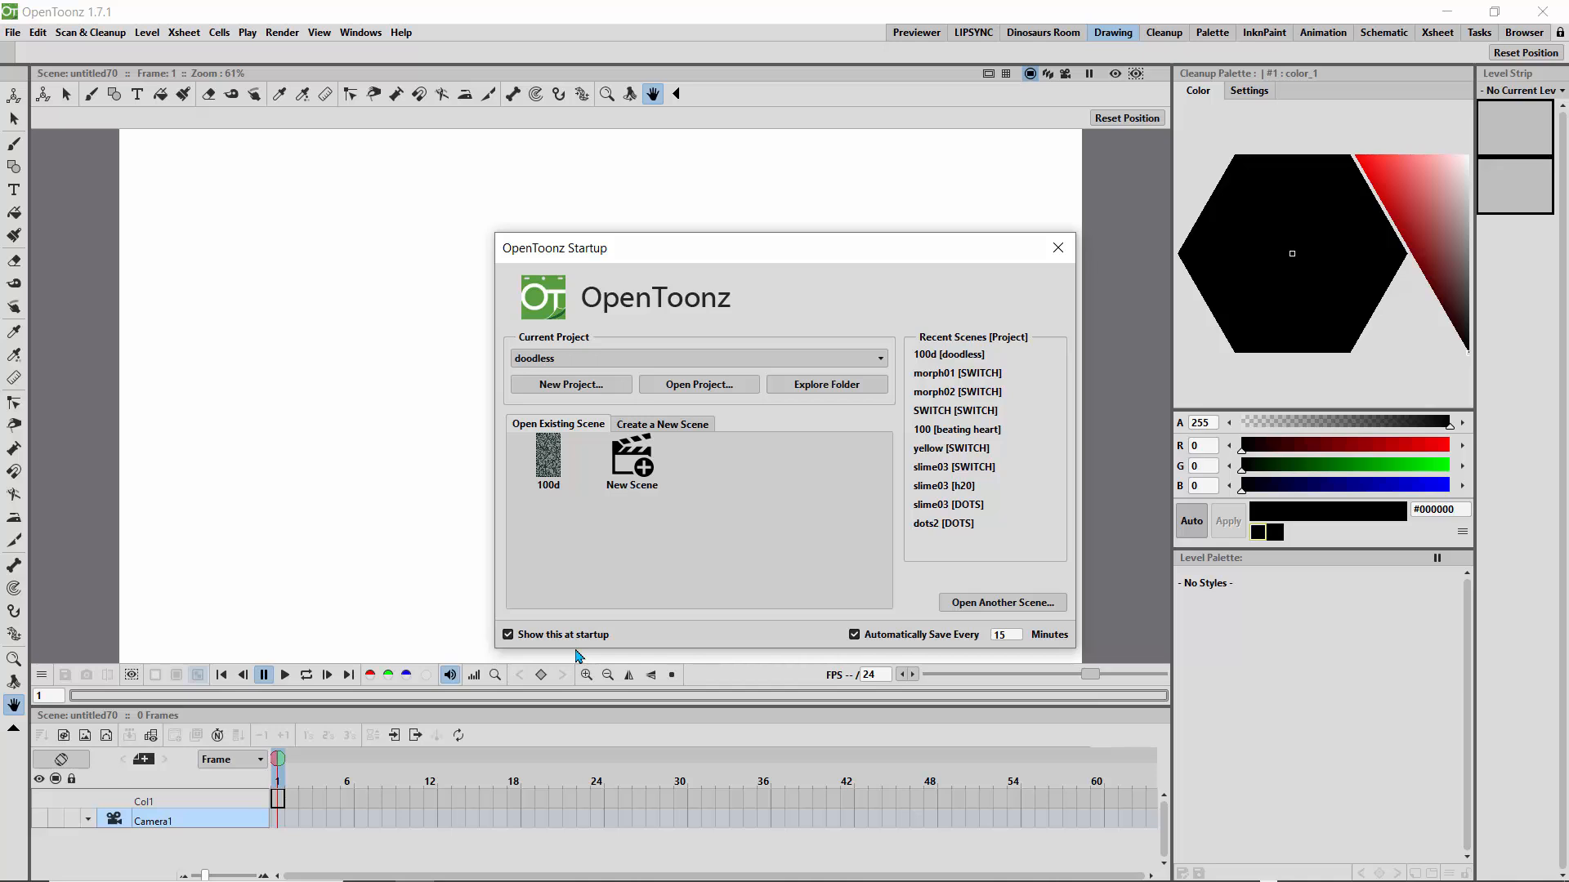
click(548, 462)
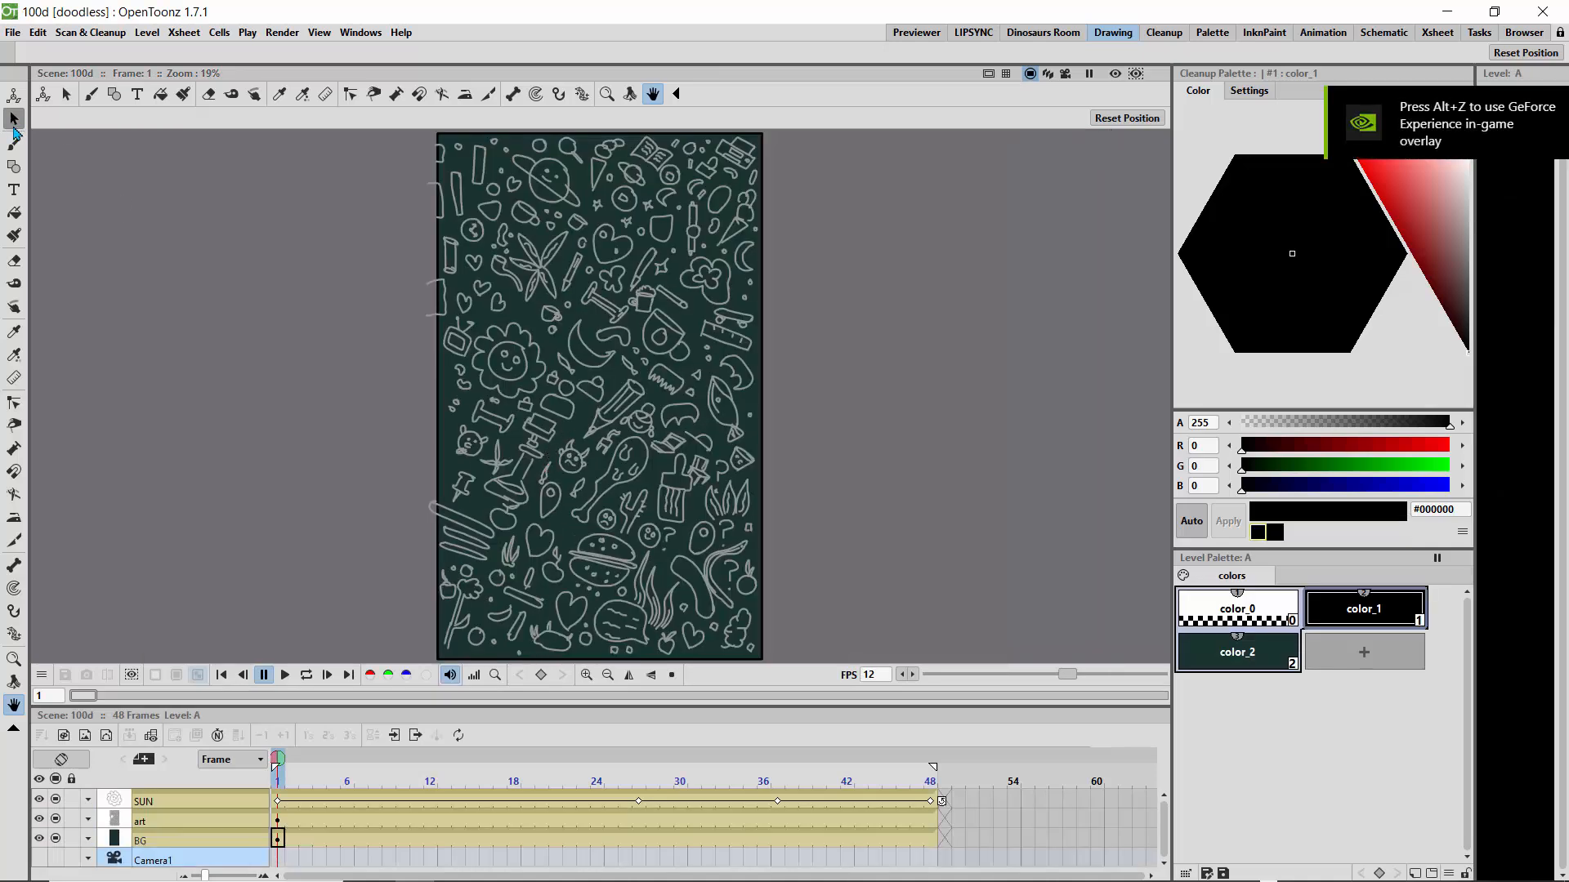
Step: Select the whole BG drawing at frame 1 with the Selection tool, and clear the selection
click(13, 118)
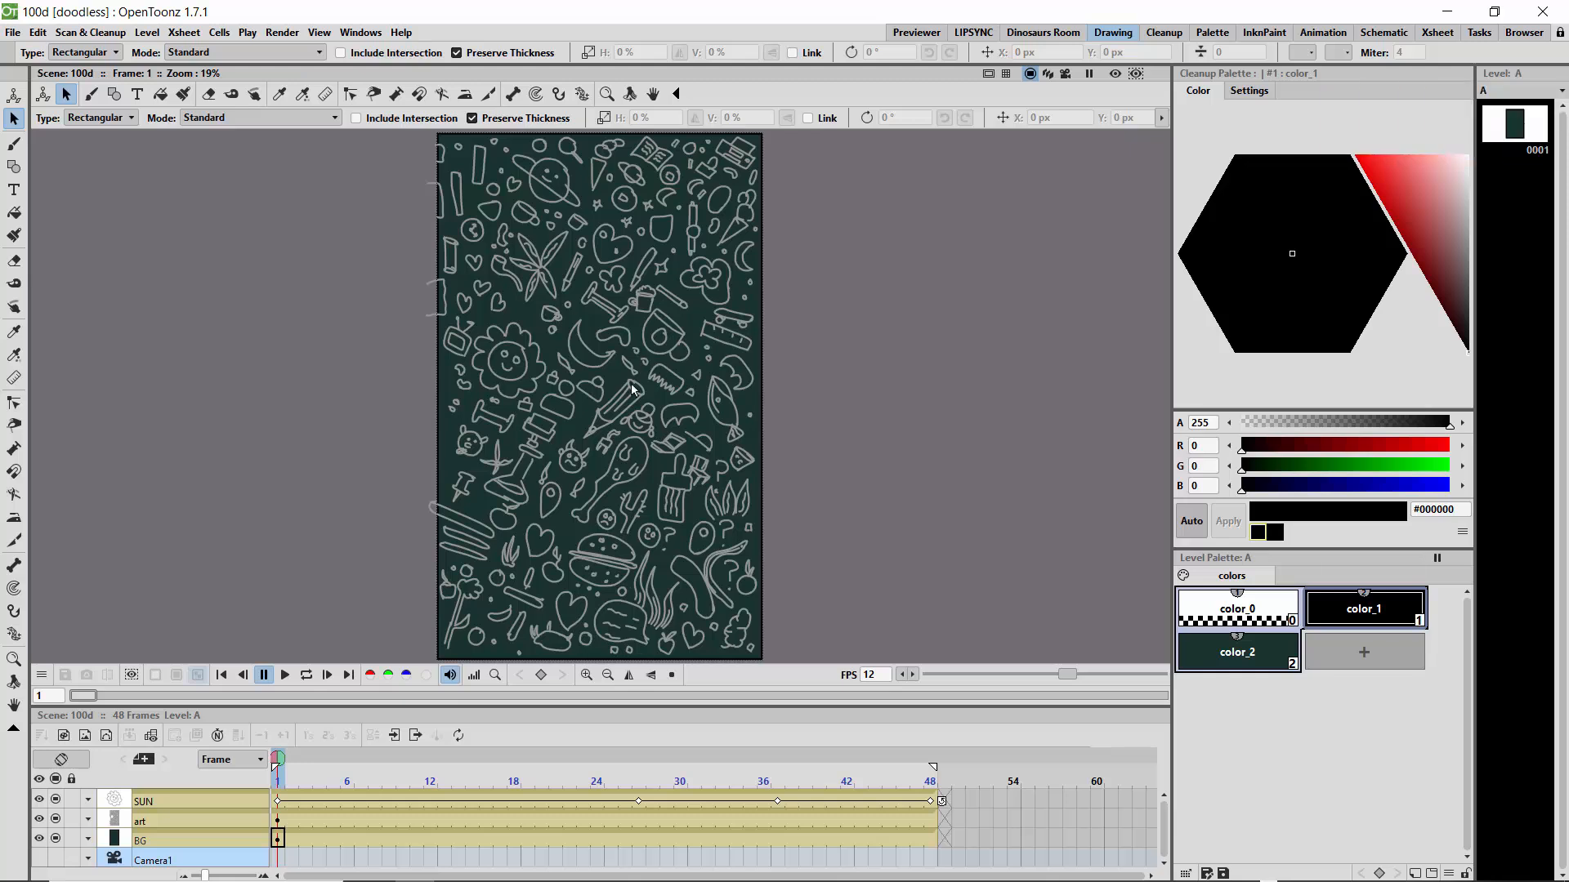
key(ctrl+a)
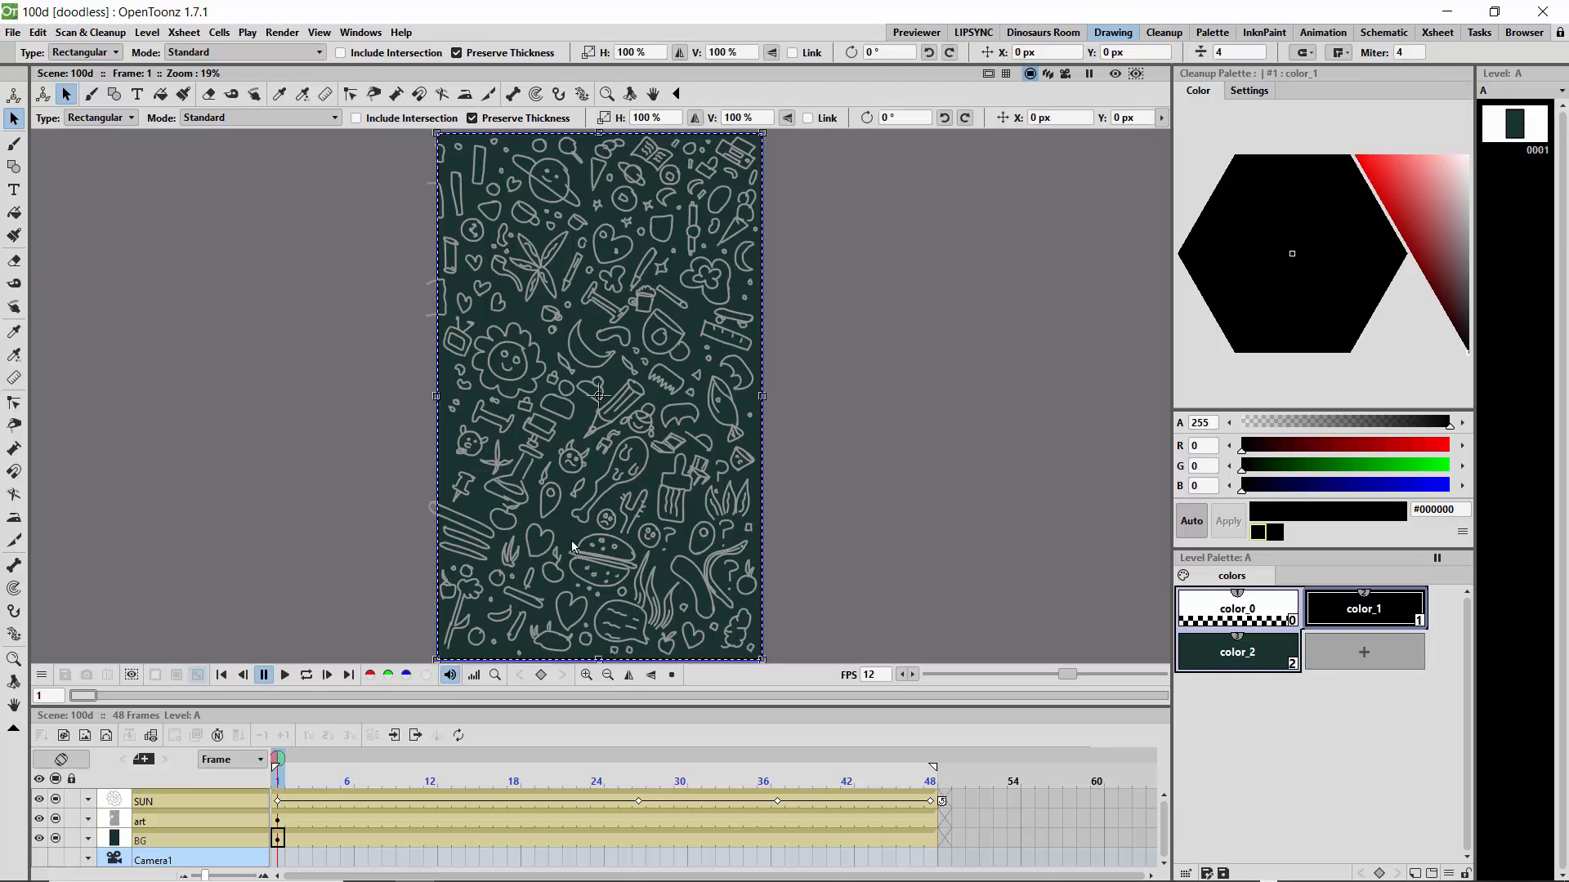
click(577, 461)
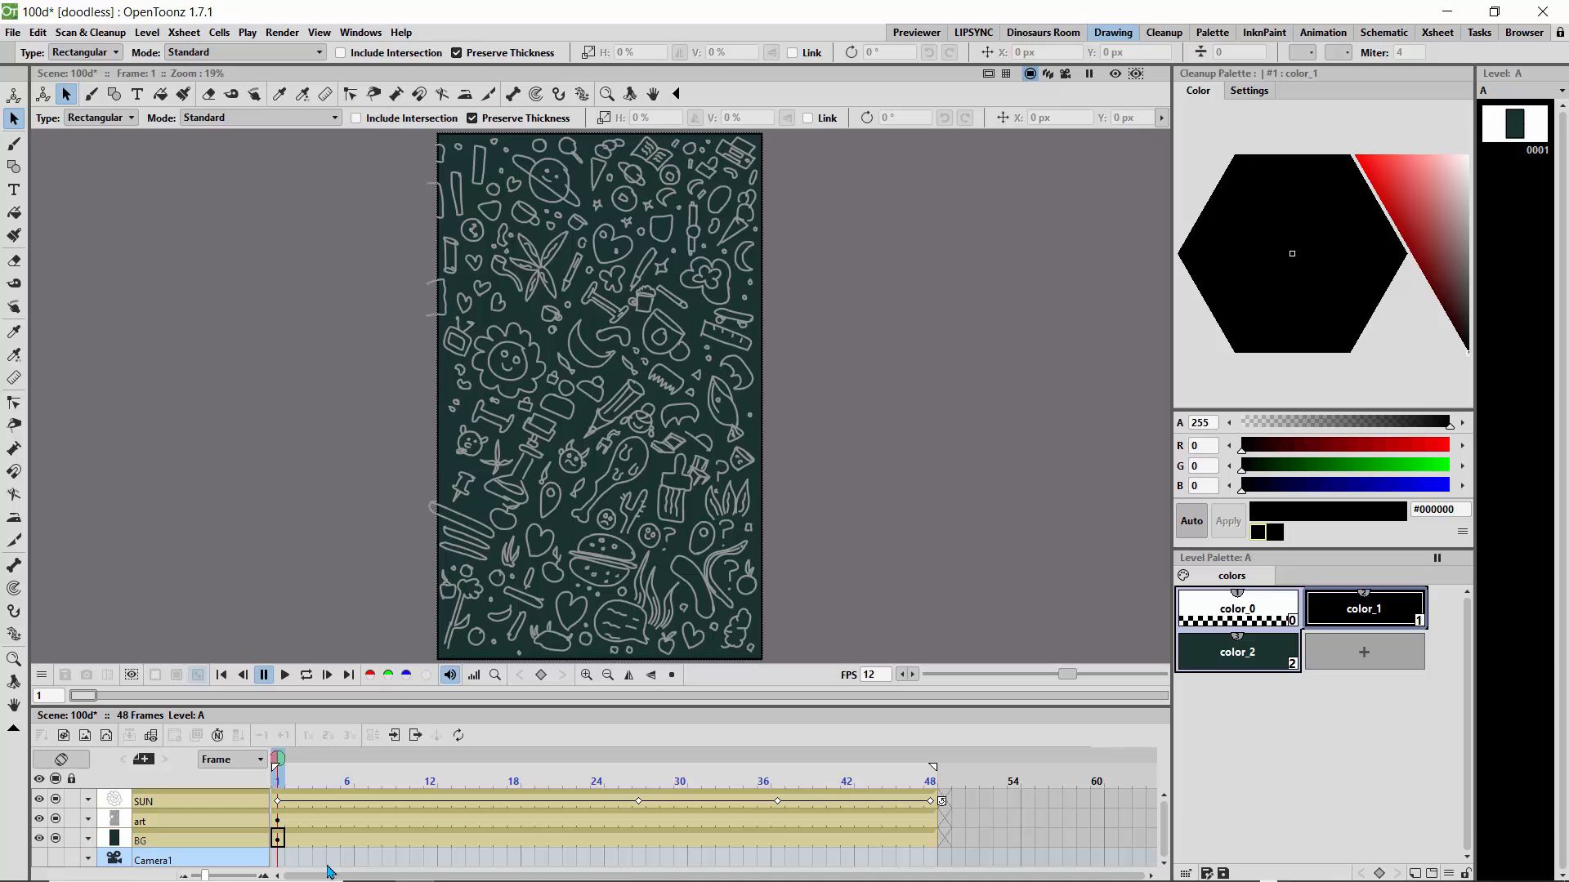
Step: Make the art column's drawing at frame 1 current with the Selection tool active
click(278, 822)
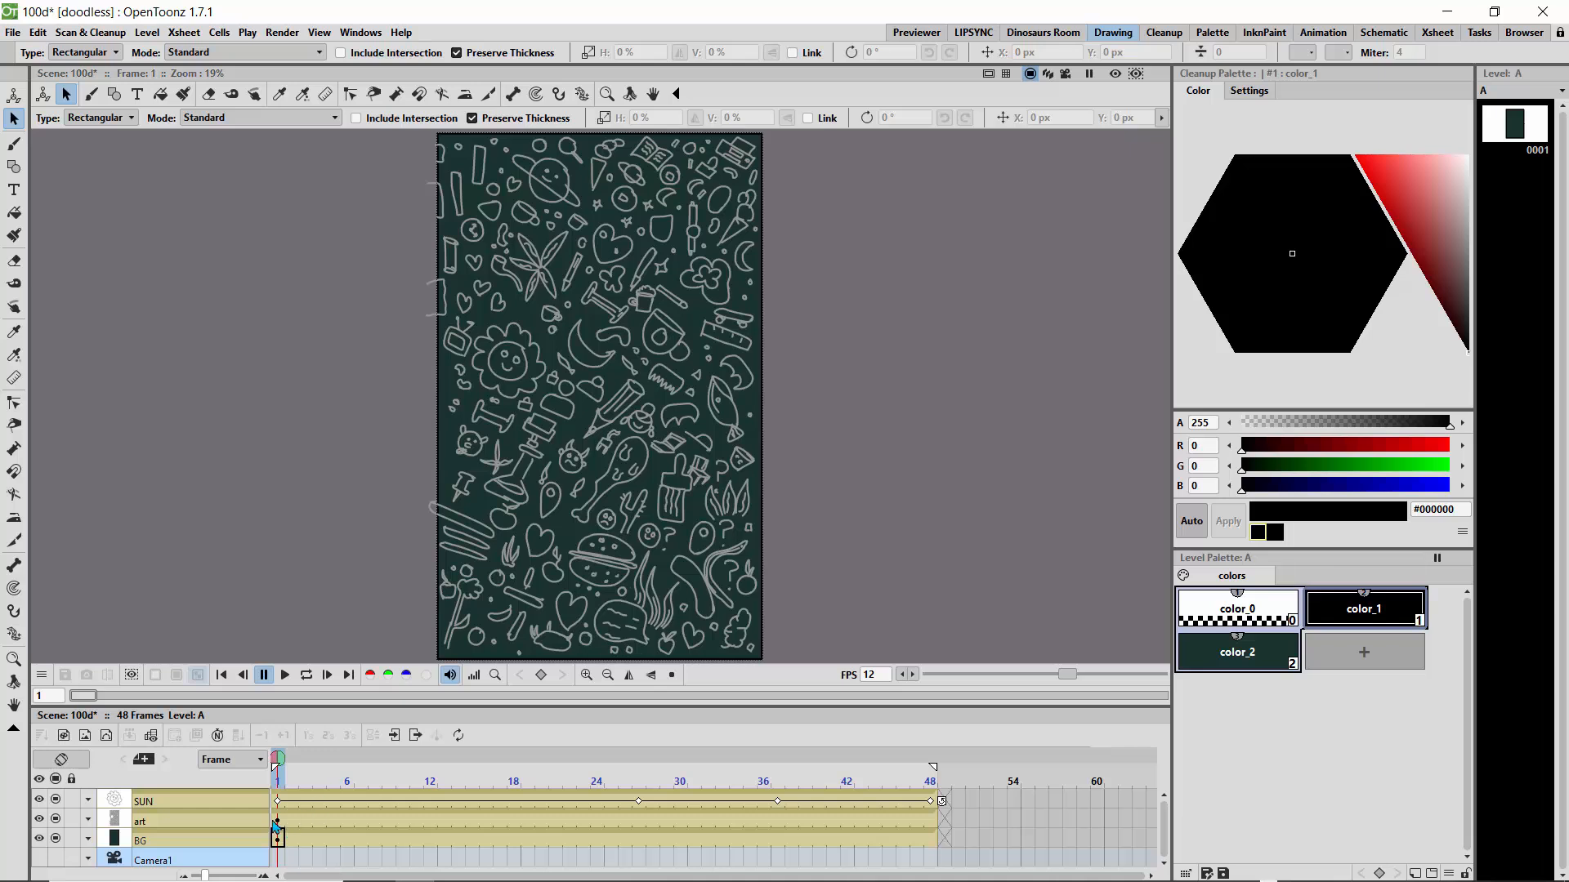
click(505, 336)
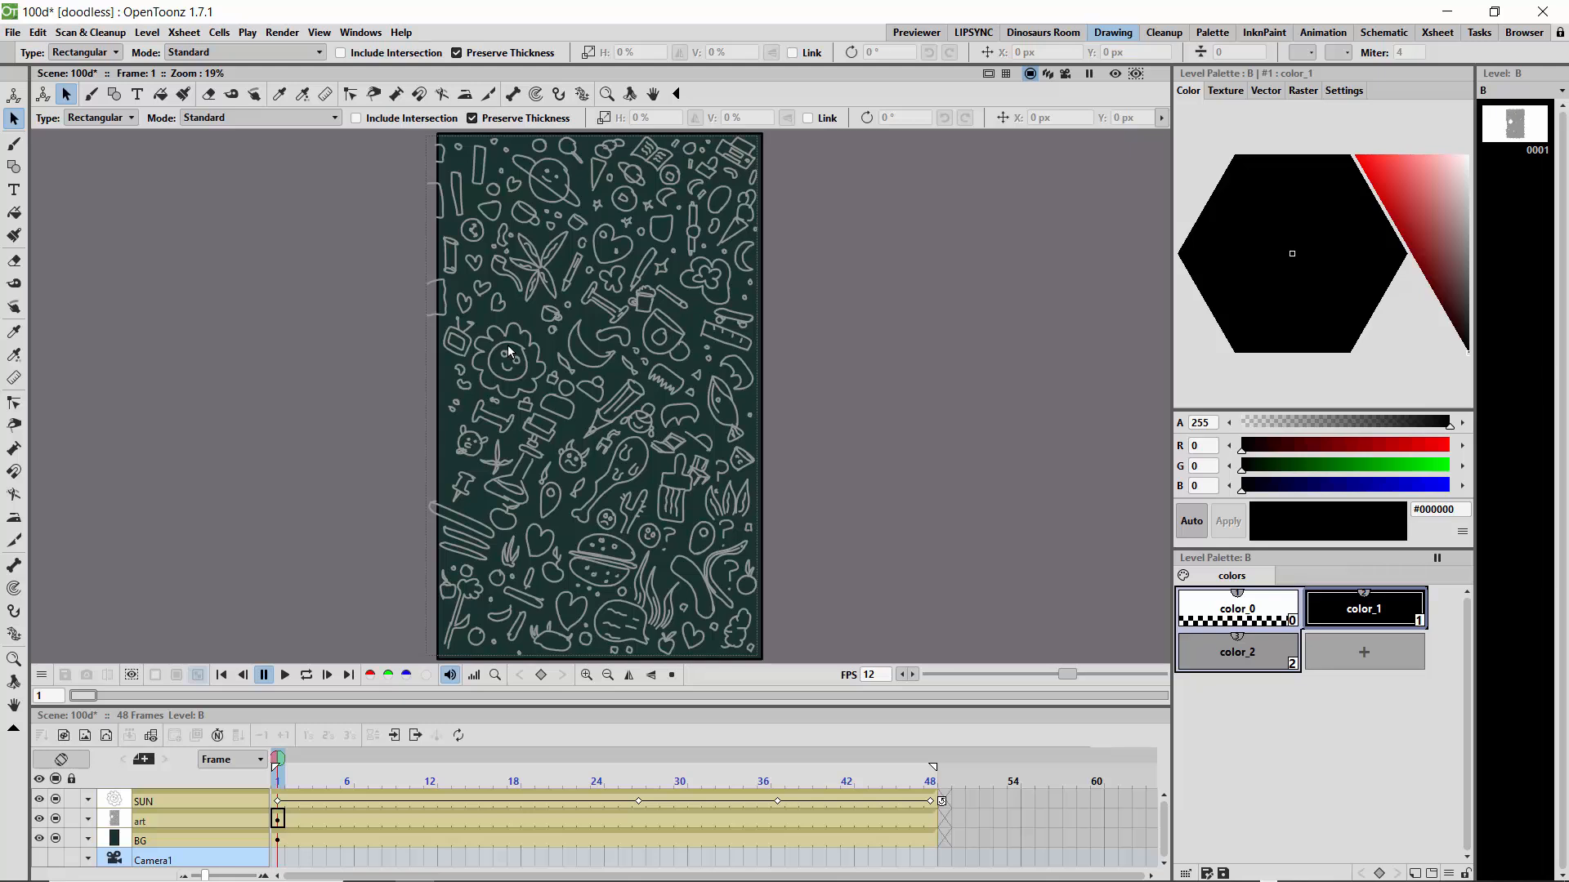
click(586, 675)
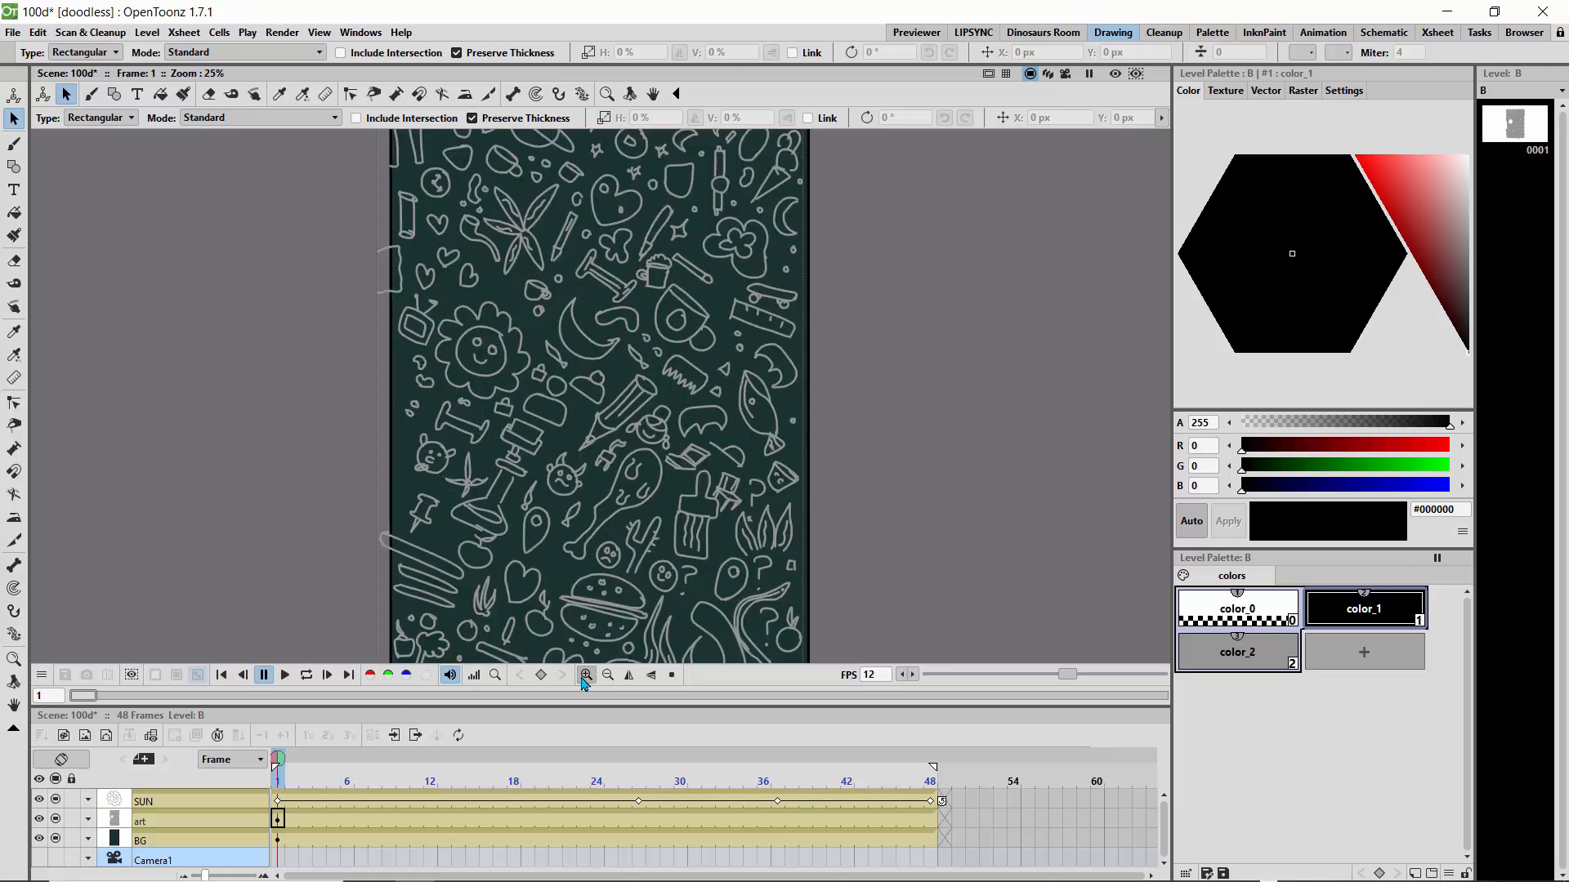
click(279, 820)
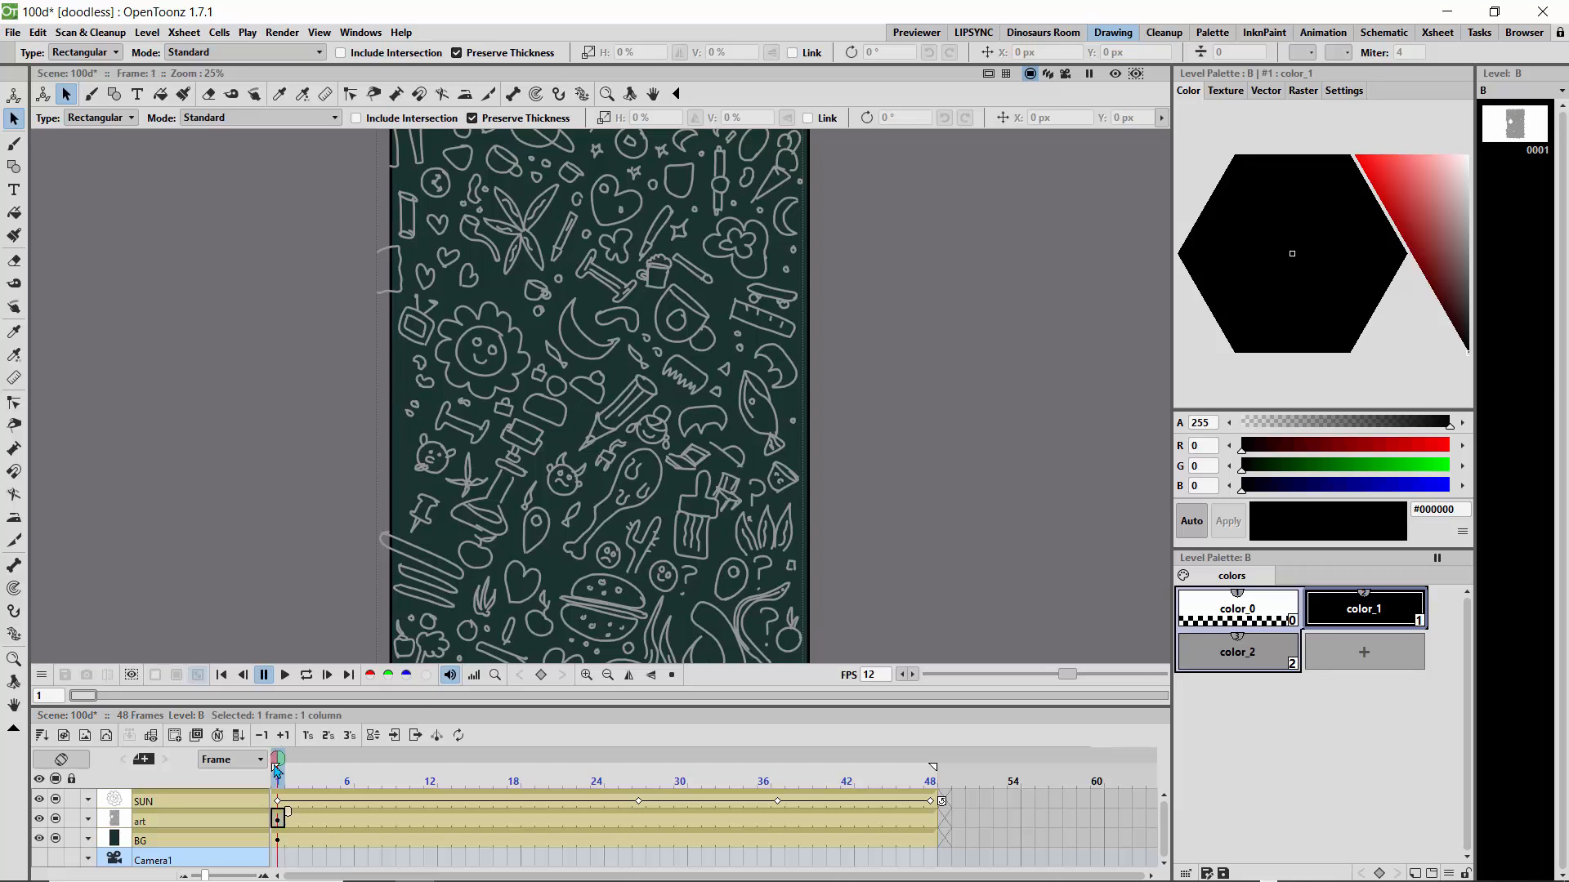
mouse_move(280, 762)
mouse_down()
mouse_move(708, 788)
mouse_move(269, 776)
mouse_up()
double_click(283, 819)
click(305, 842)
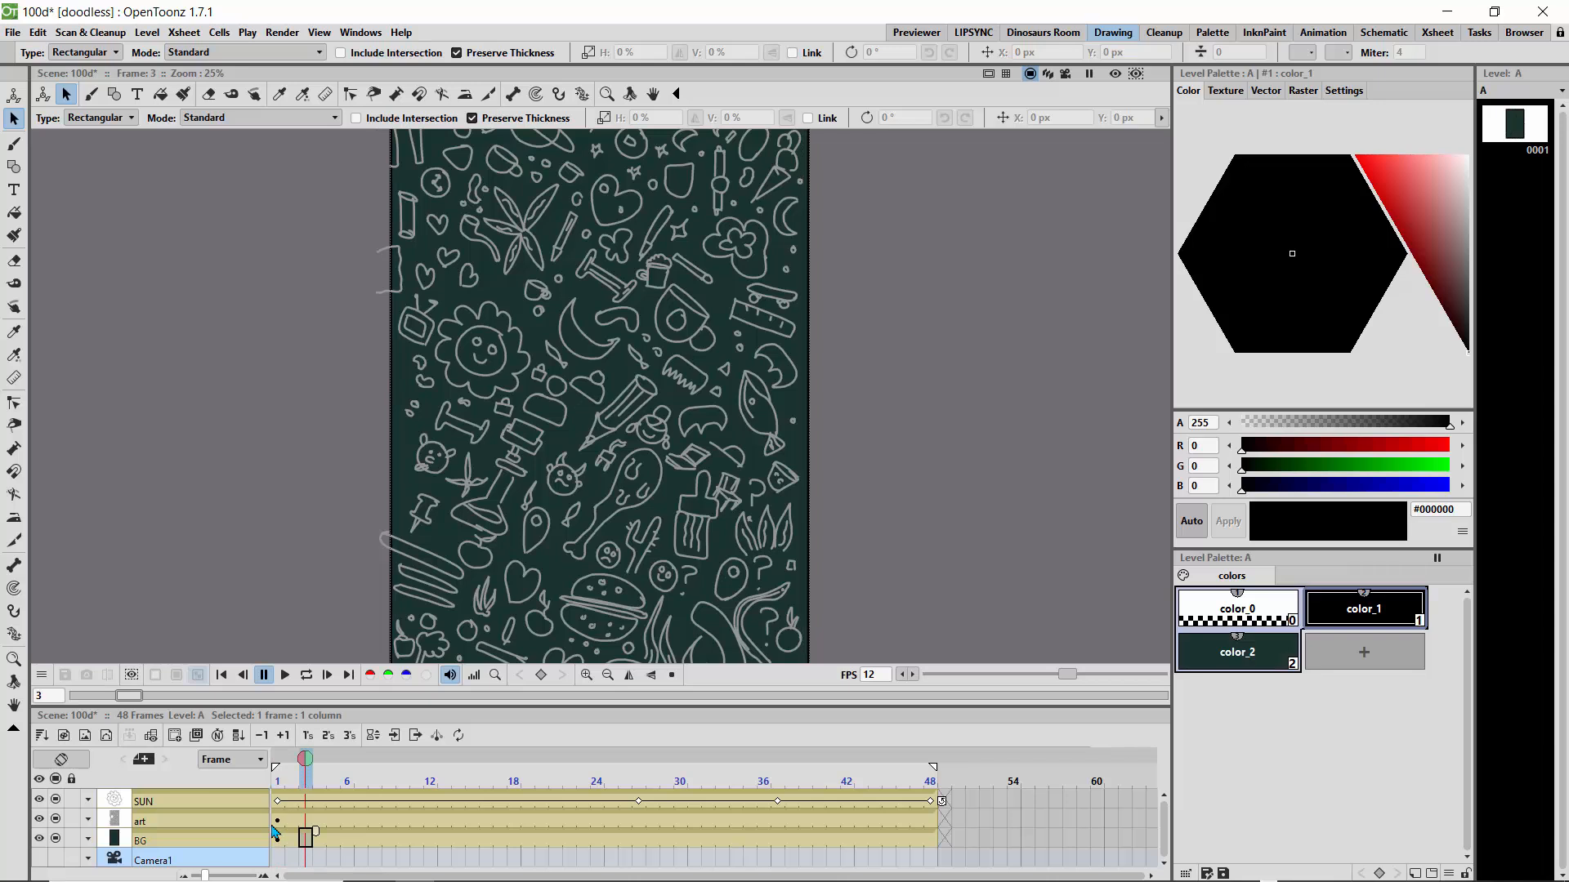
click(277, 820)
click(120, 827)
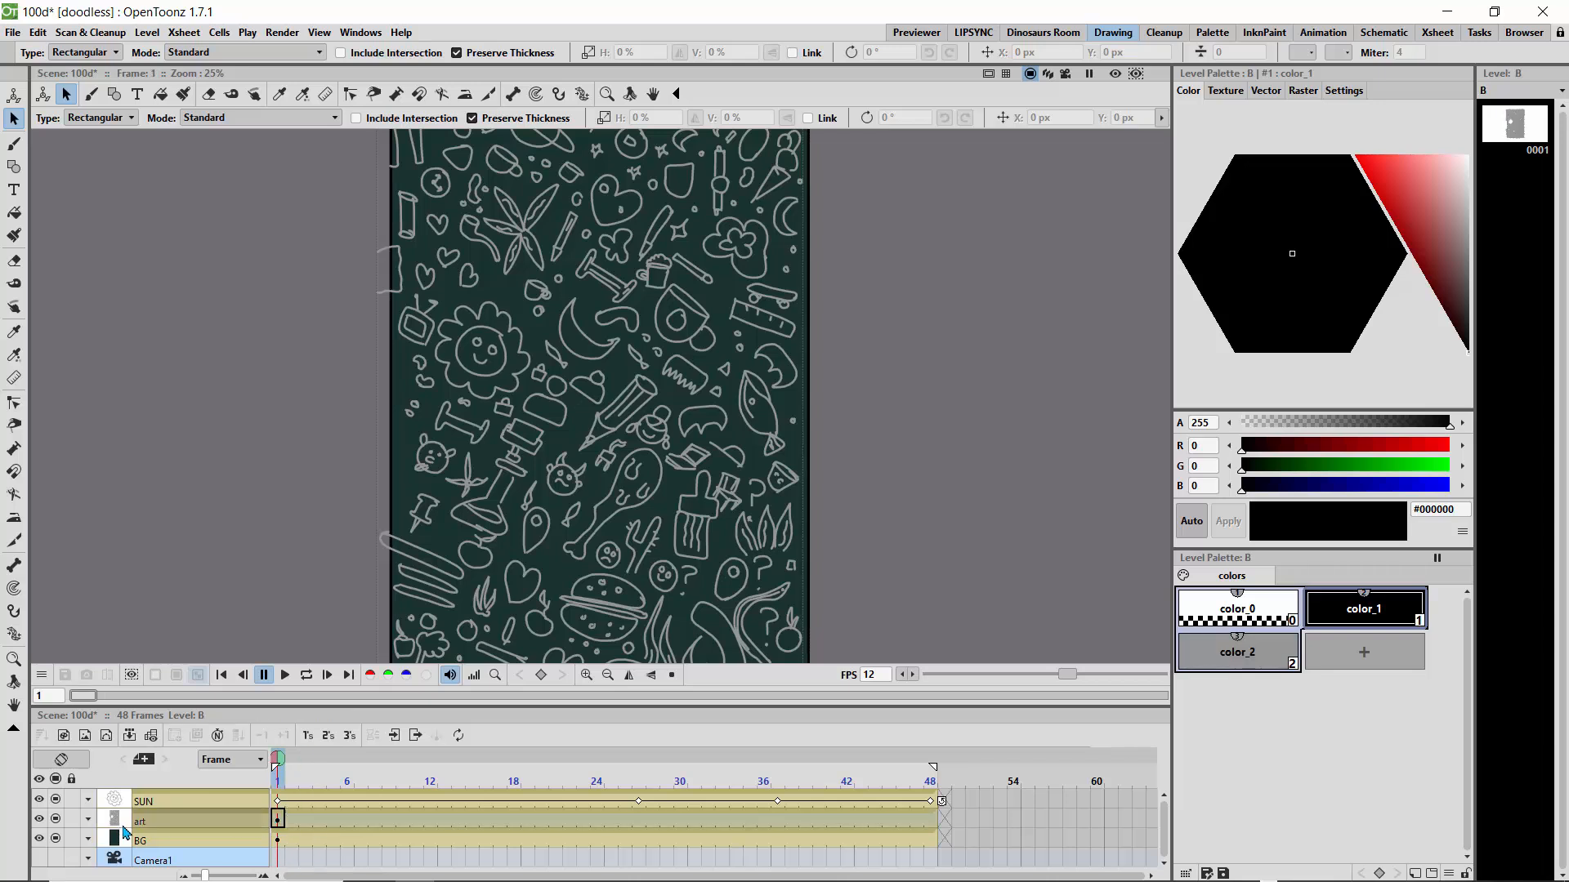
Step: Hide the art column's drawing and show it again, and hide the BG column's drawing in the viewer
click(55, 819)
click(39, 819)
click(39, 818)
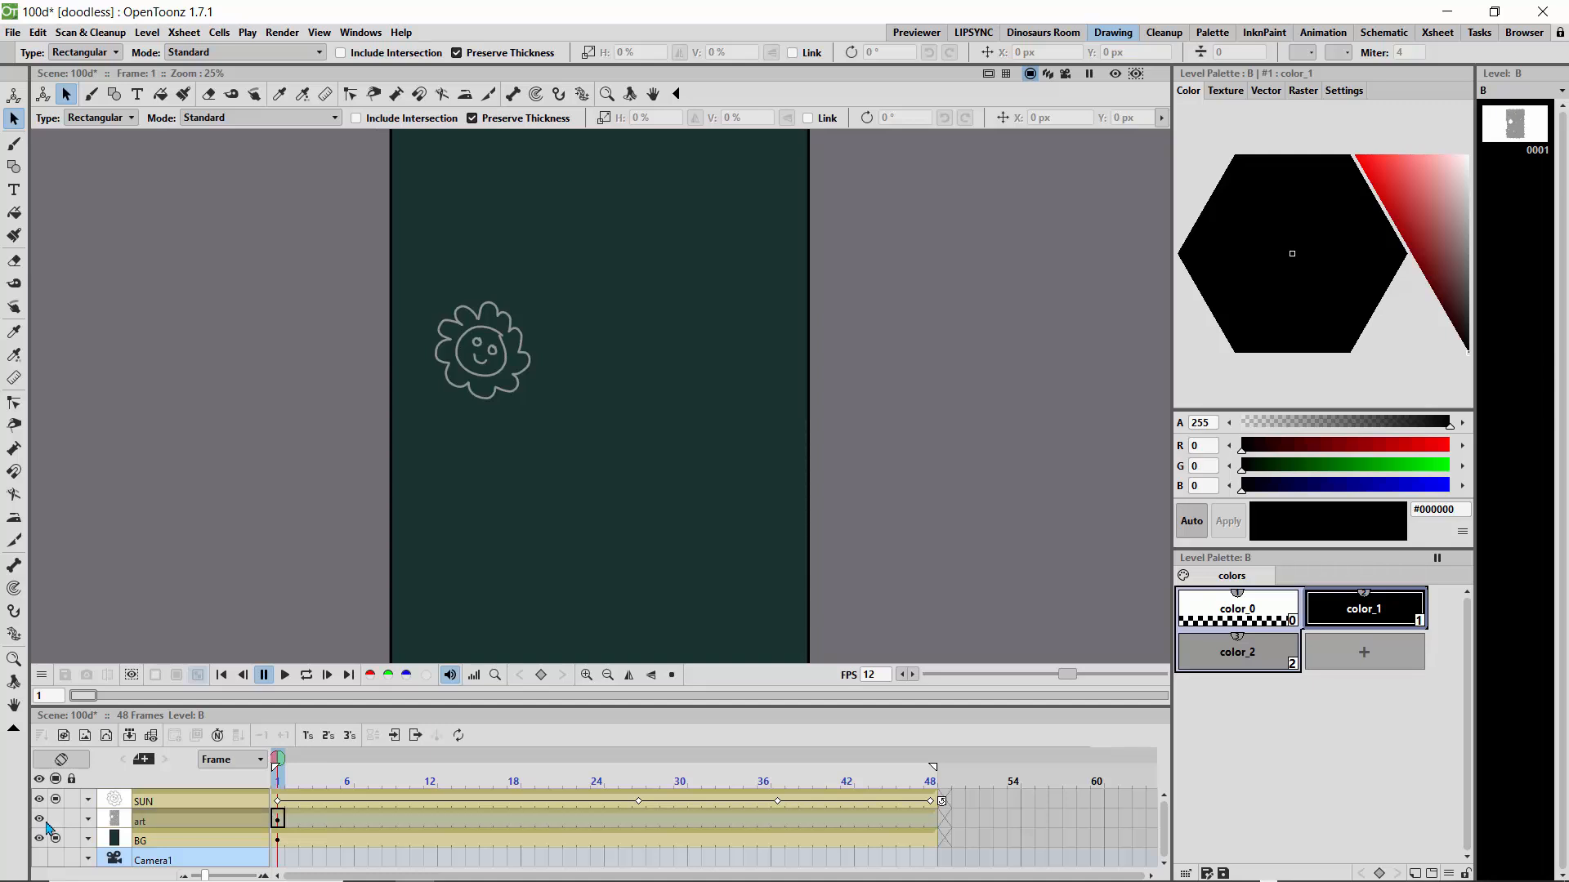
click(56, 819)
click(56, 839)
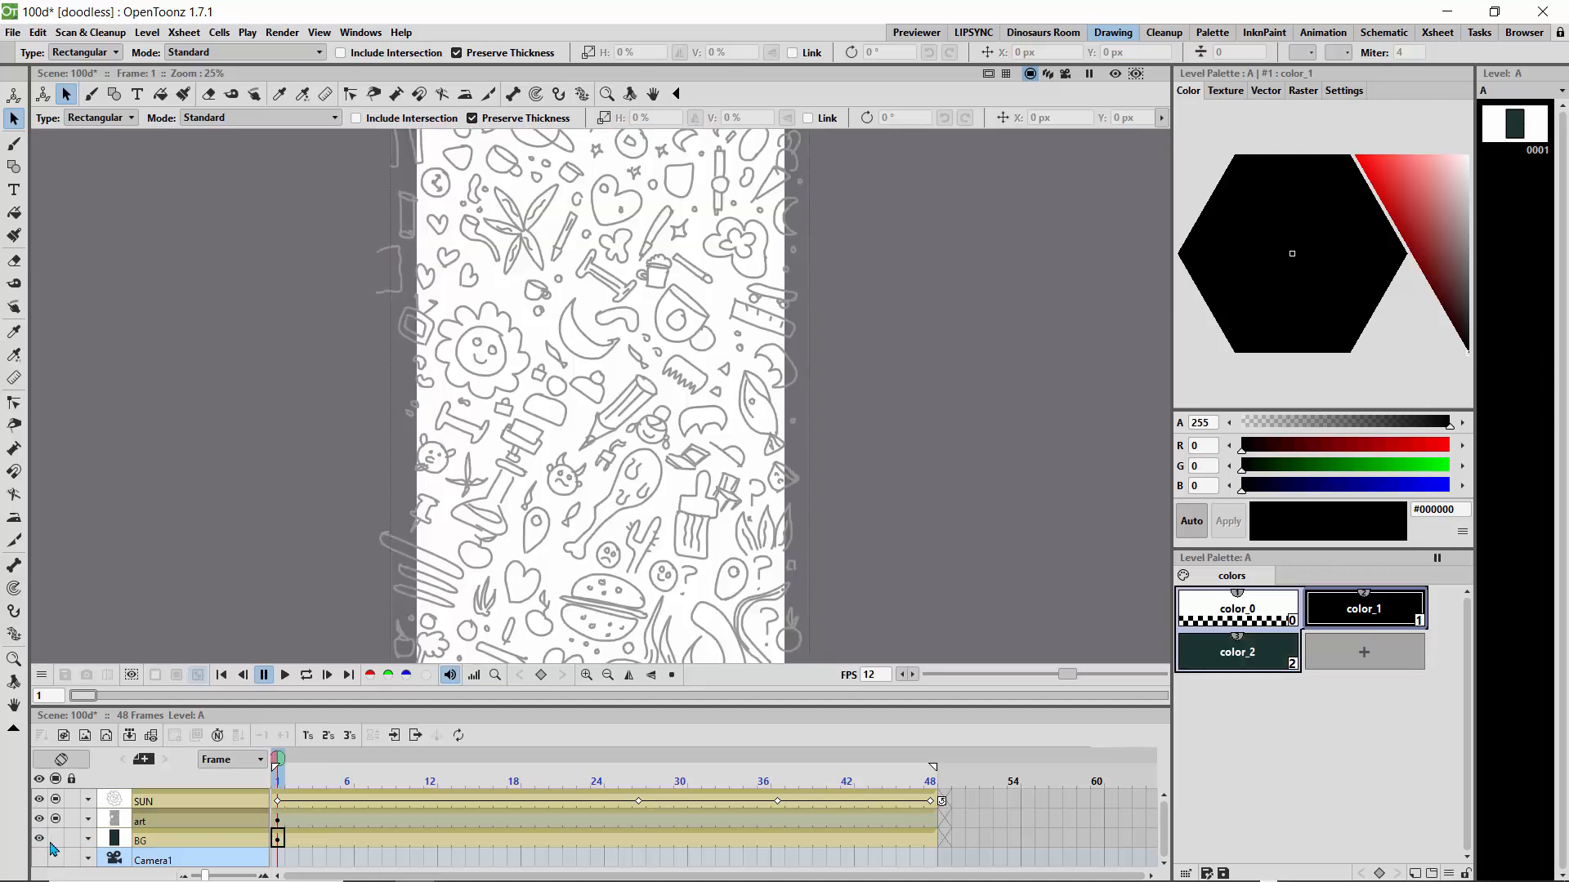
Step: Show the BG column's drawing in the viewer again, and make the art column's drawing at frame 1 current
click(55, 841)
click(56, 841)
click(56, 840)
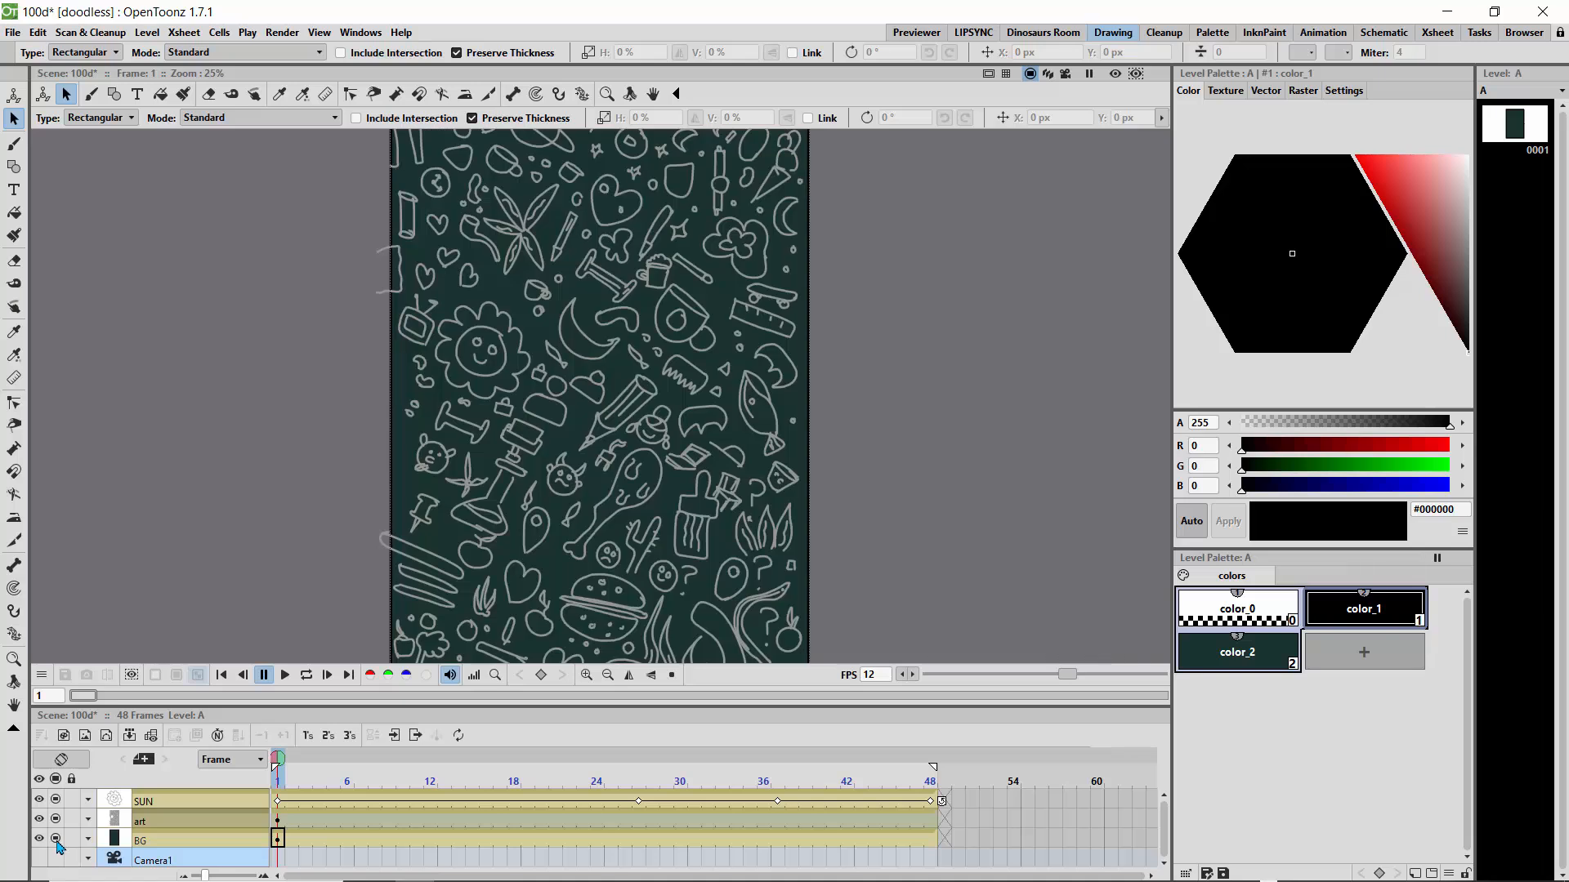
click(282, 821)
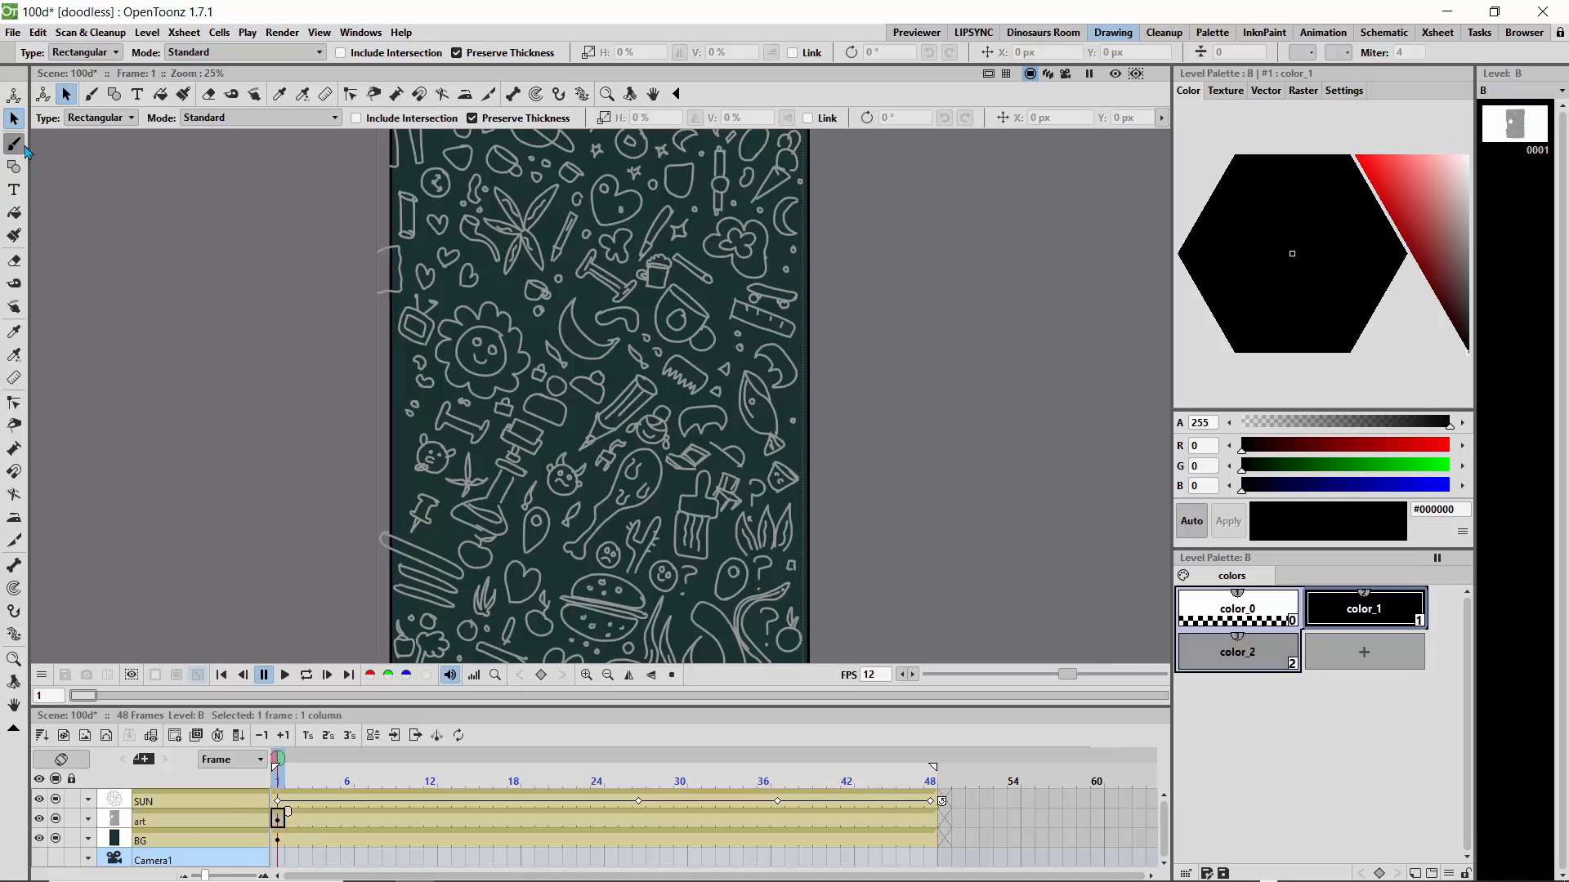
Step: Try a short brush stroke below the leaf doodle in the art drawing, and undo it
click(16, 146)
mouse_move(507, 286)
mouse_down()
mouse_move(516, 299)
mouse_move(499, 291)
mouse_up()
key(ctrl+z)
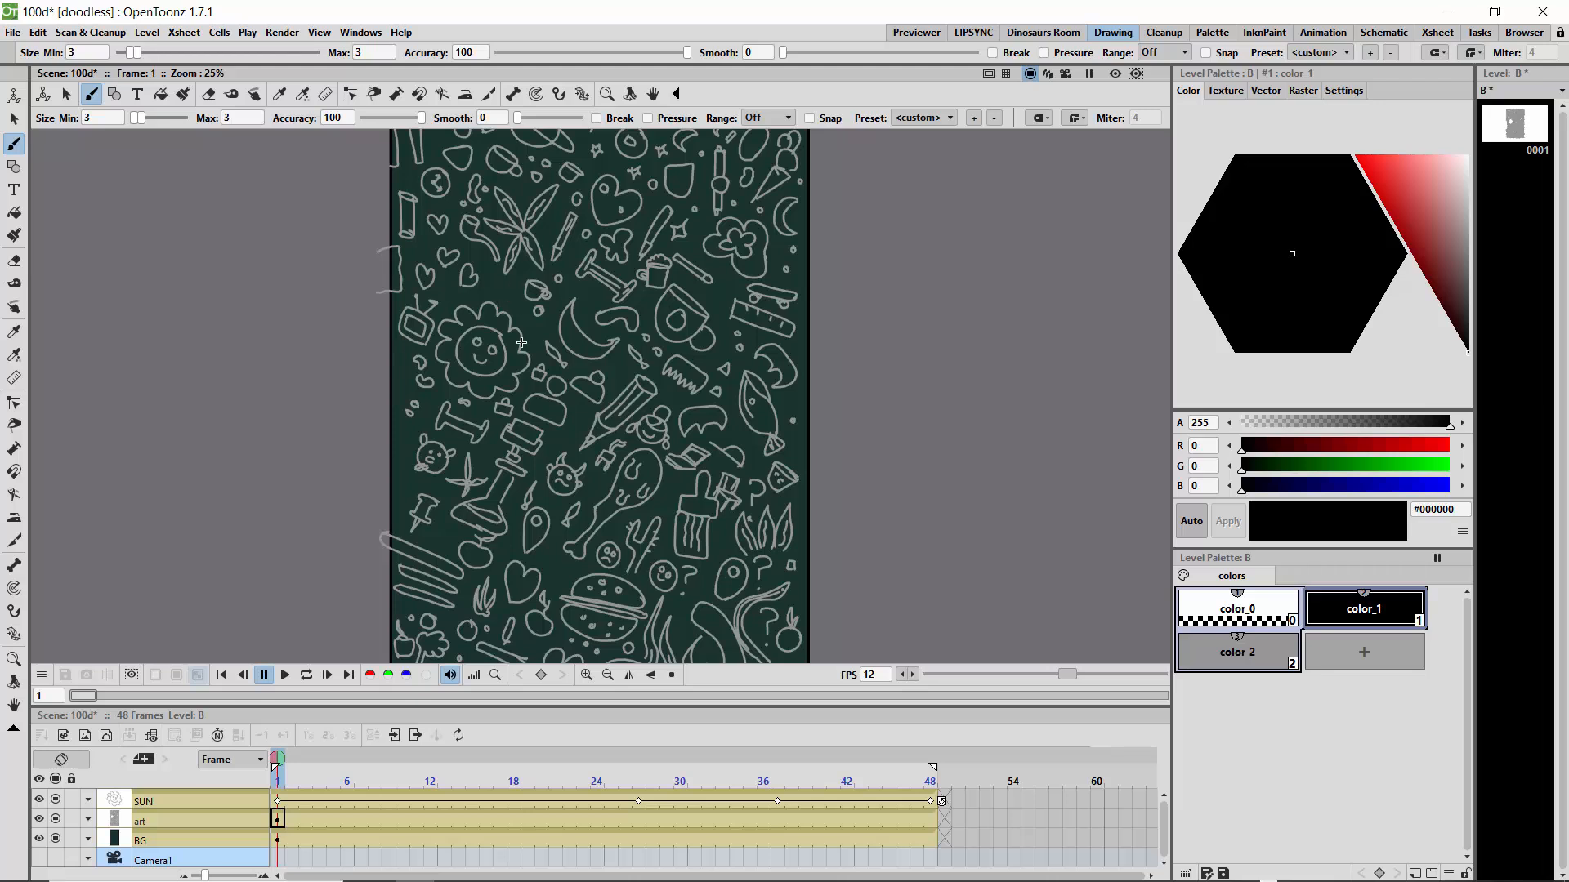
Step: Check with the Selection tool that single doodles in the art drawing can be selected, including the crescent moon and the zigzag-edged shape
click(13, 121)
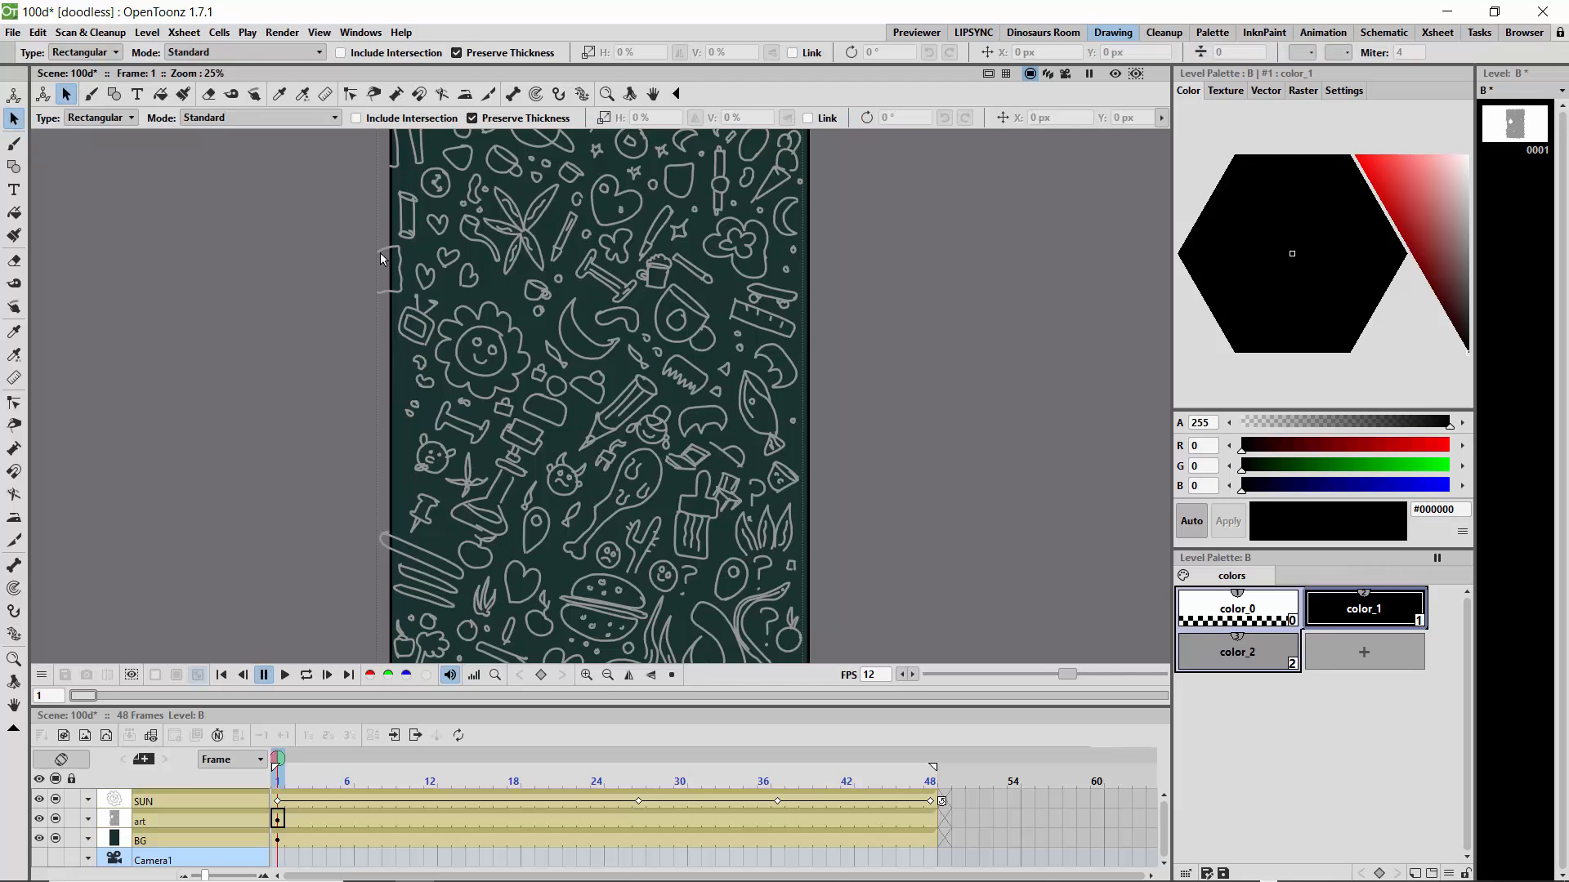
click(515, 269)
click(503, 315)
click(513, 257)
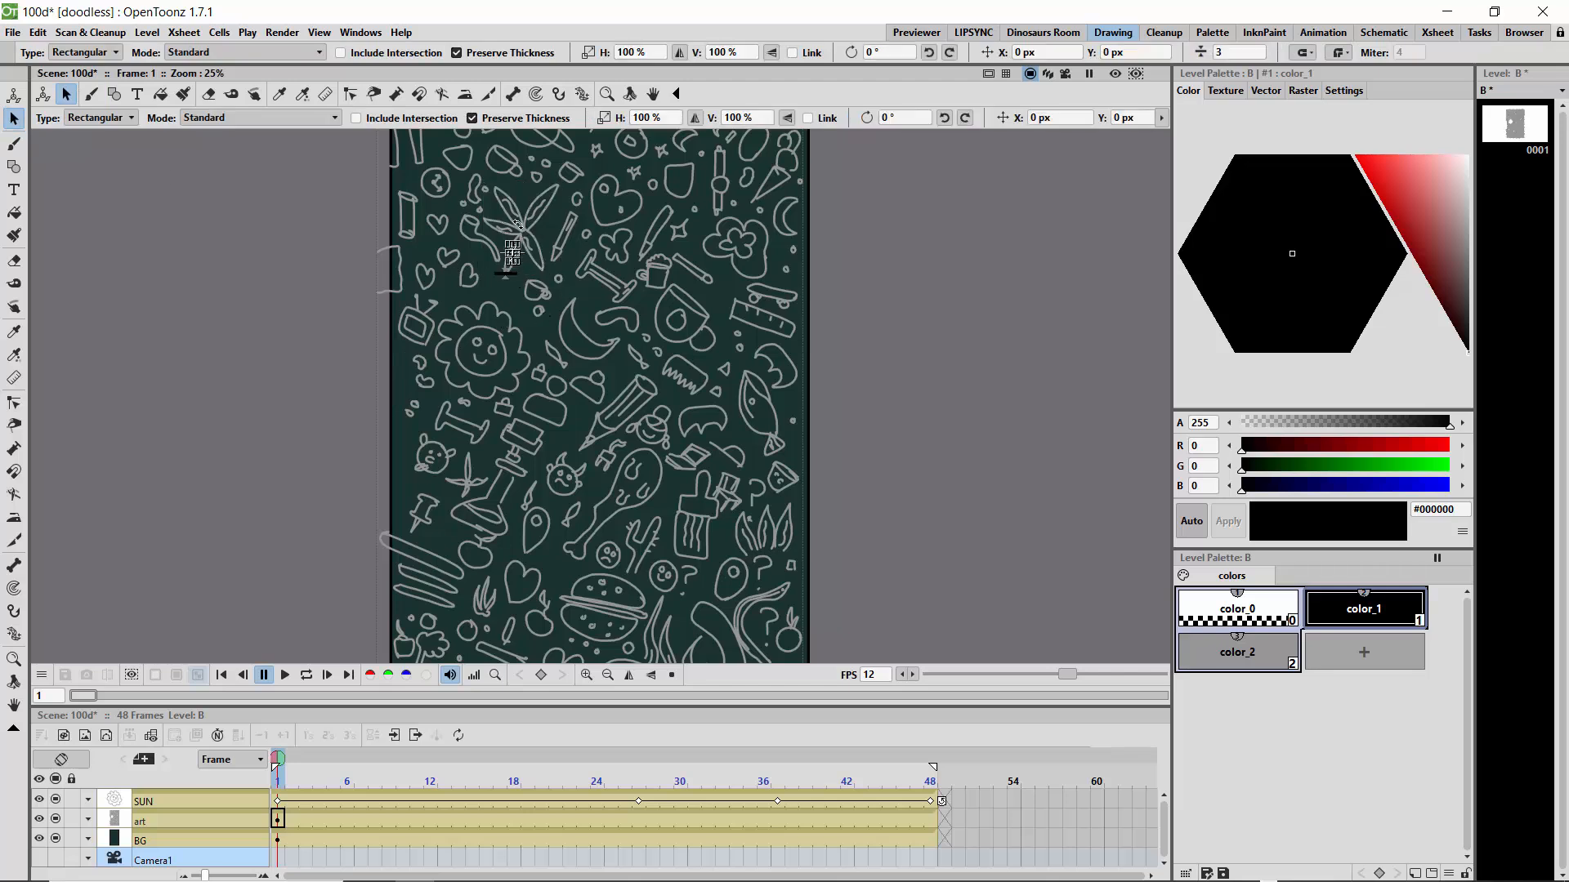
click(518, 222)
click(582, 334)
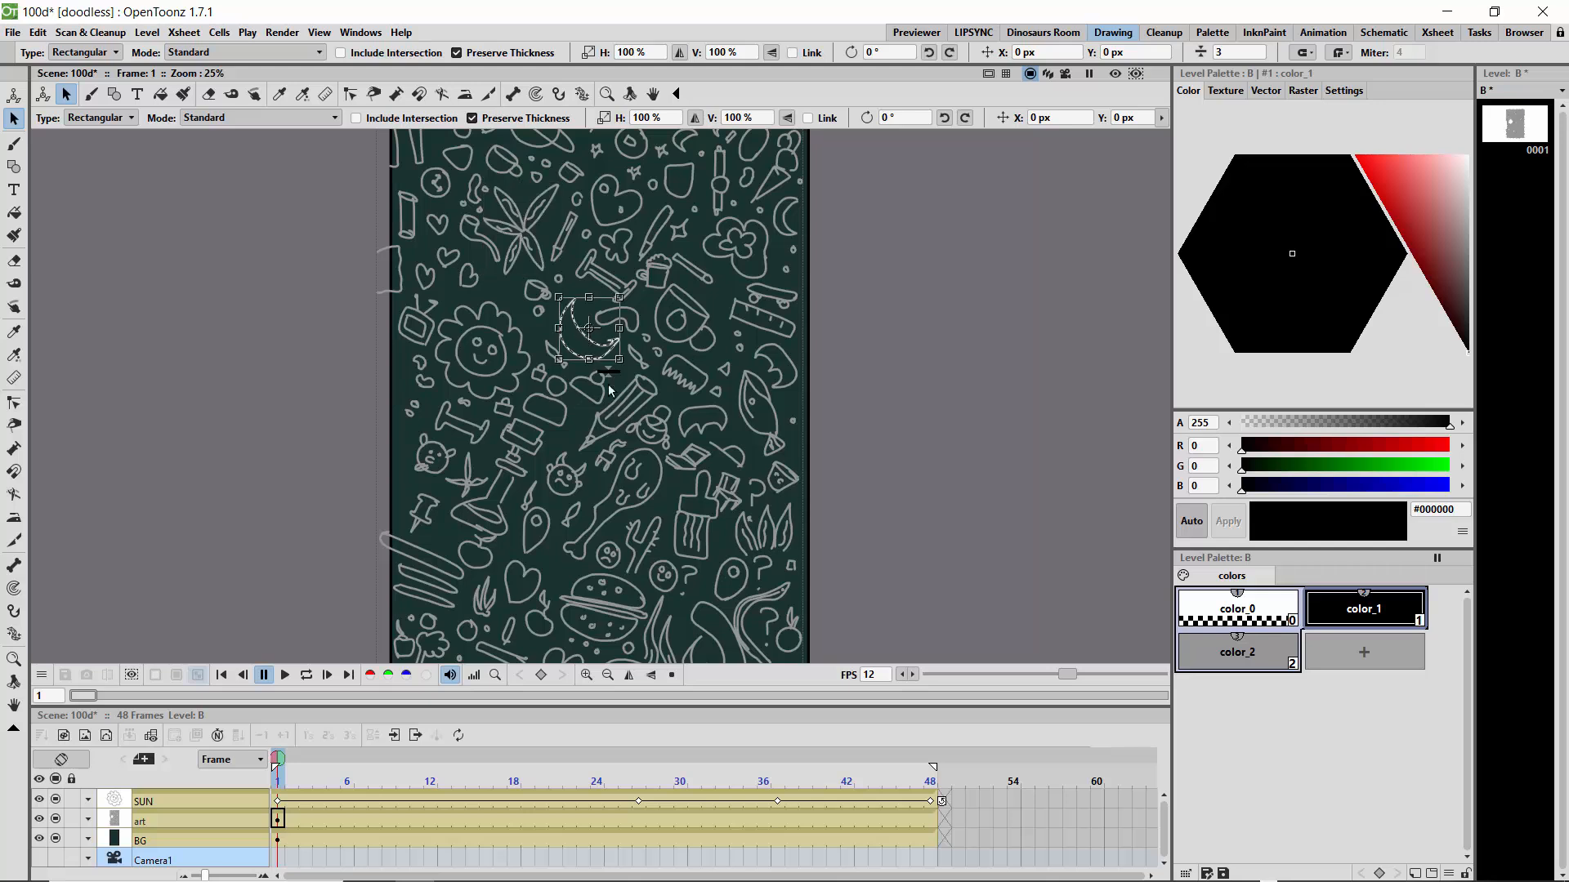
click(621, 411)
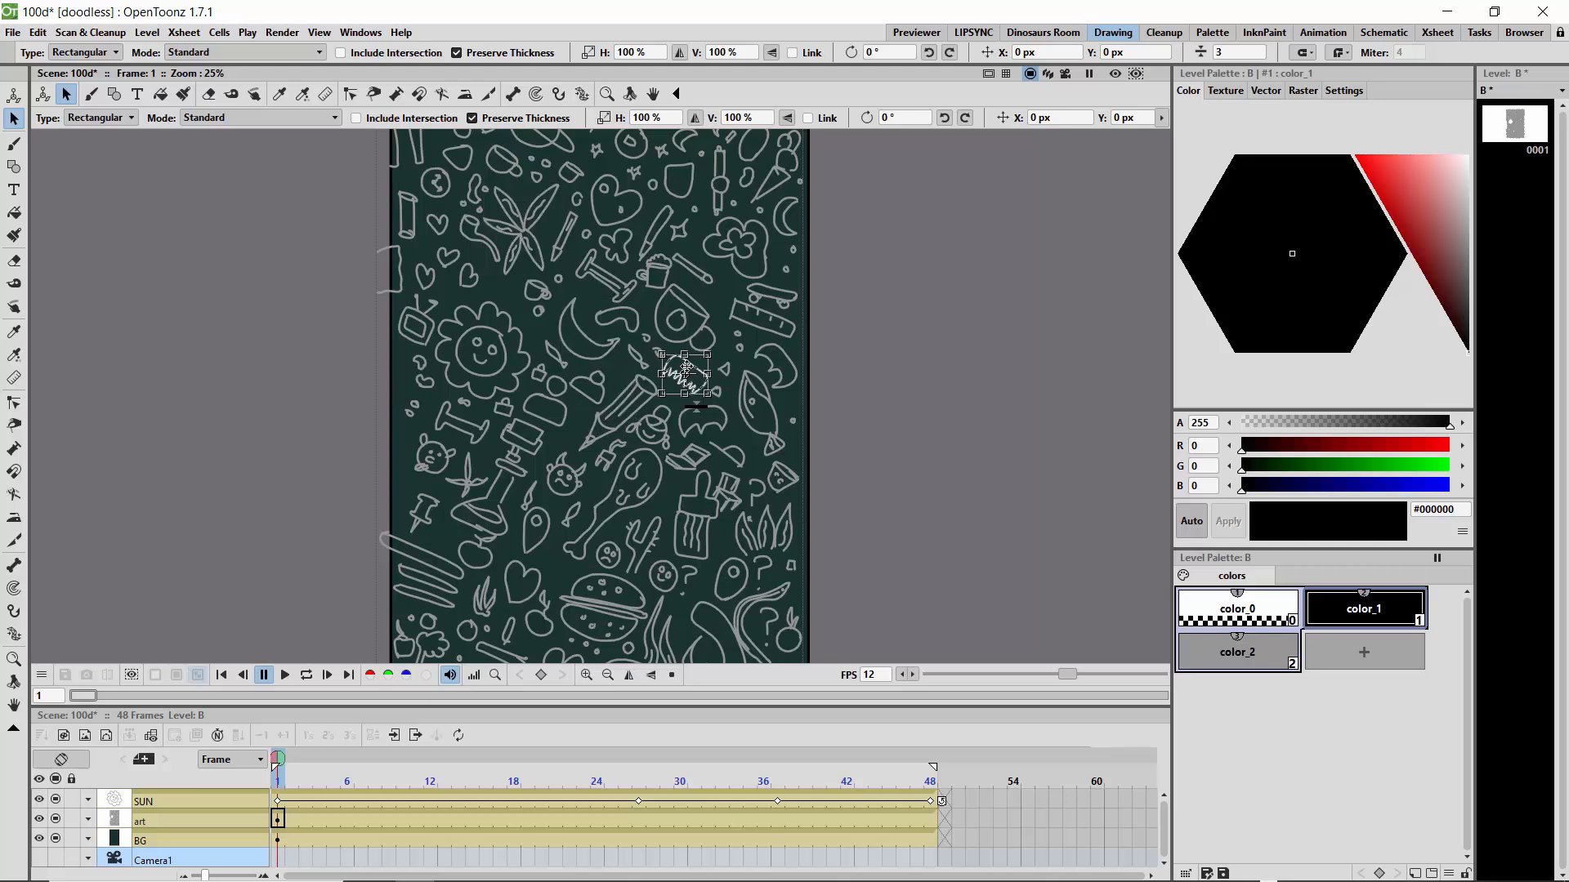
click(685, 372)
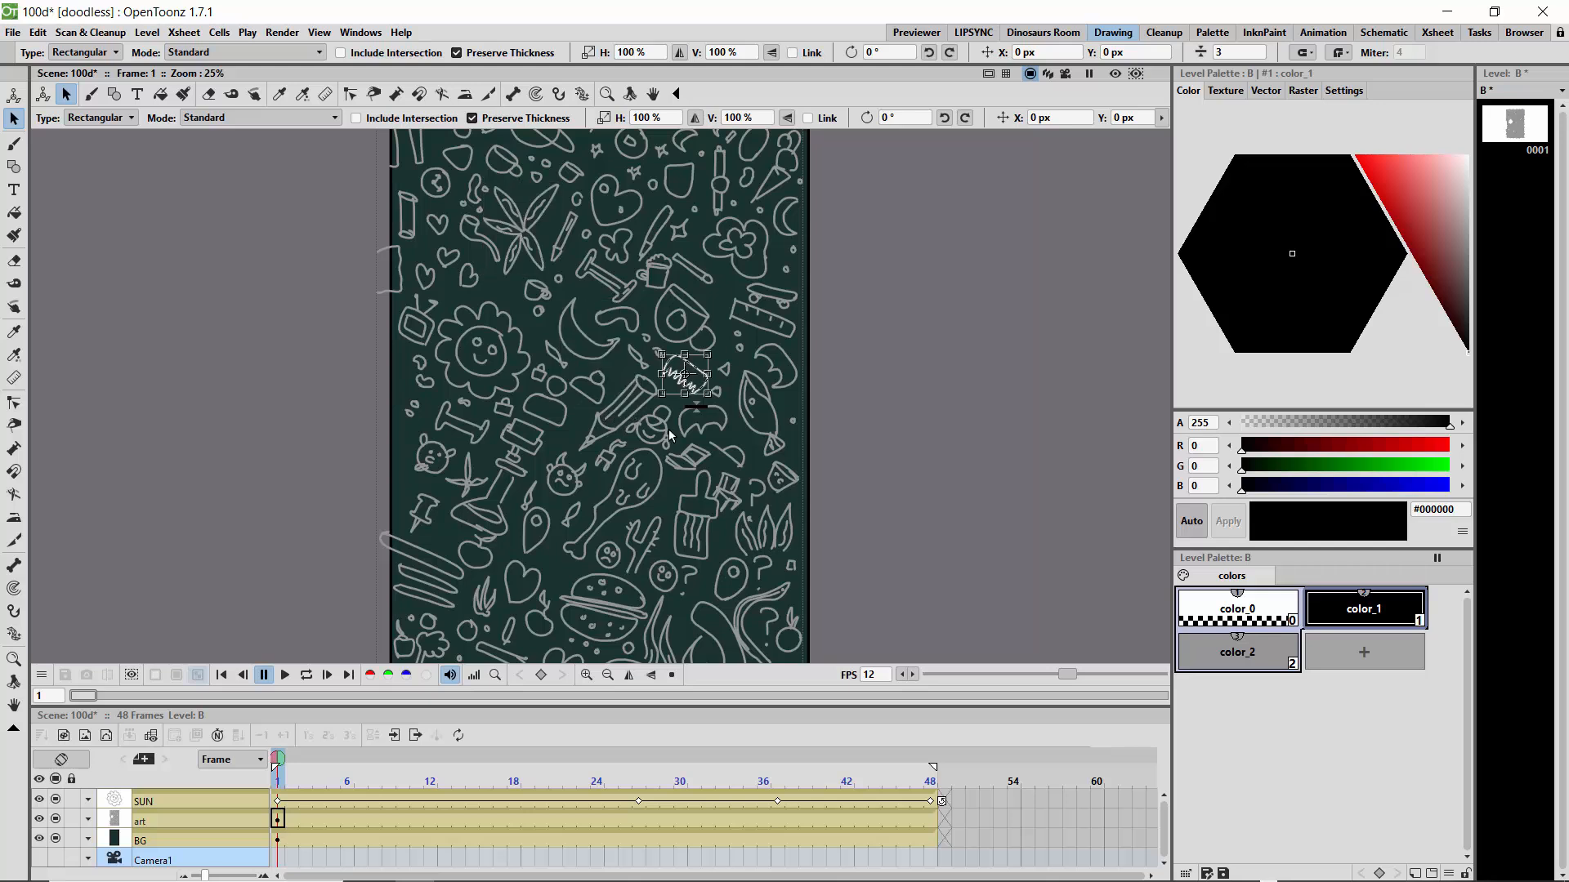
Step: Select both buns, the filling and the seeds of the burger doodle in the art drawing, and group them
click(586, 675)
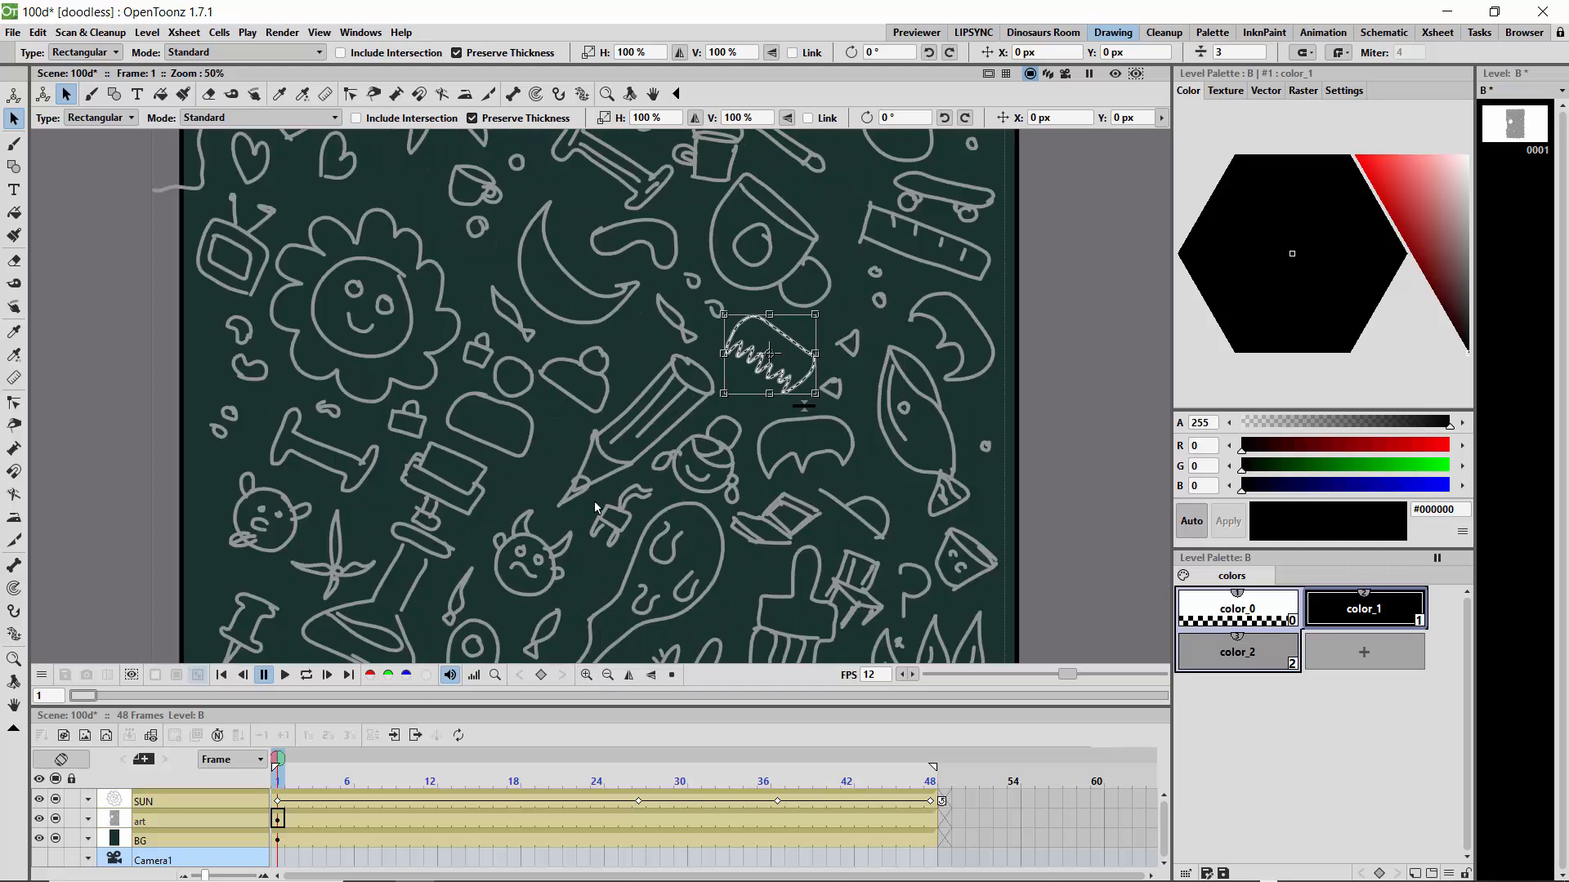
key(space)
drag(588, 486, 530, 307)
drag(572, 539, 588, 361)
drag(611, 450, 645, 417)
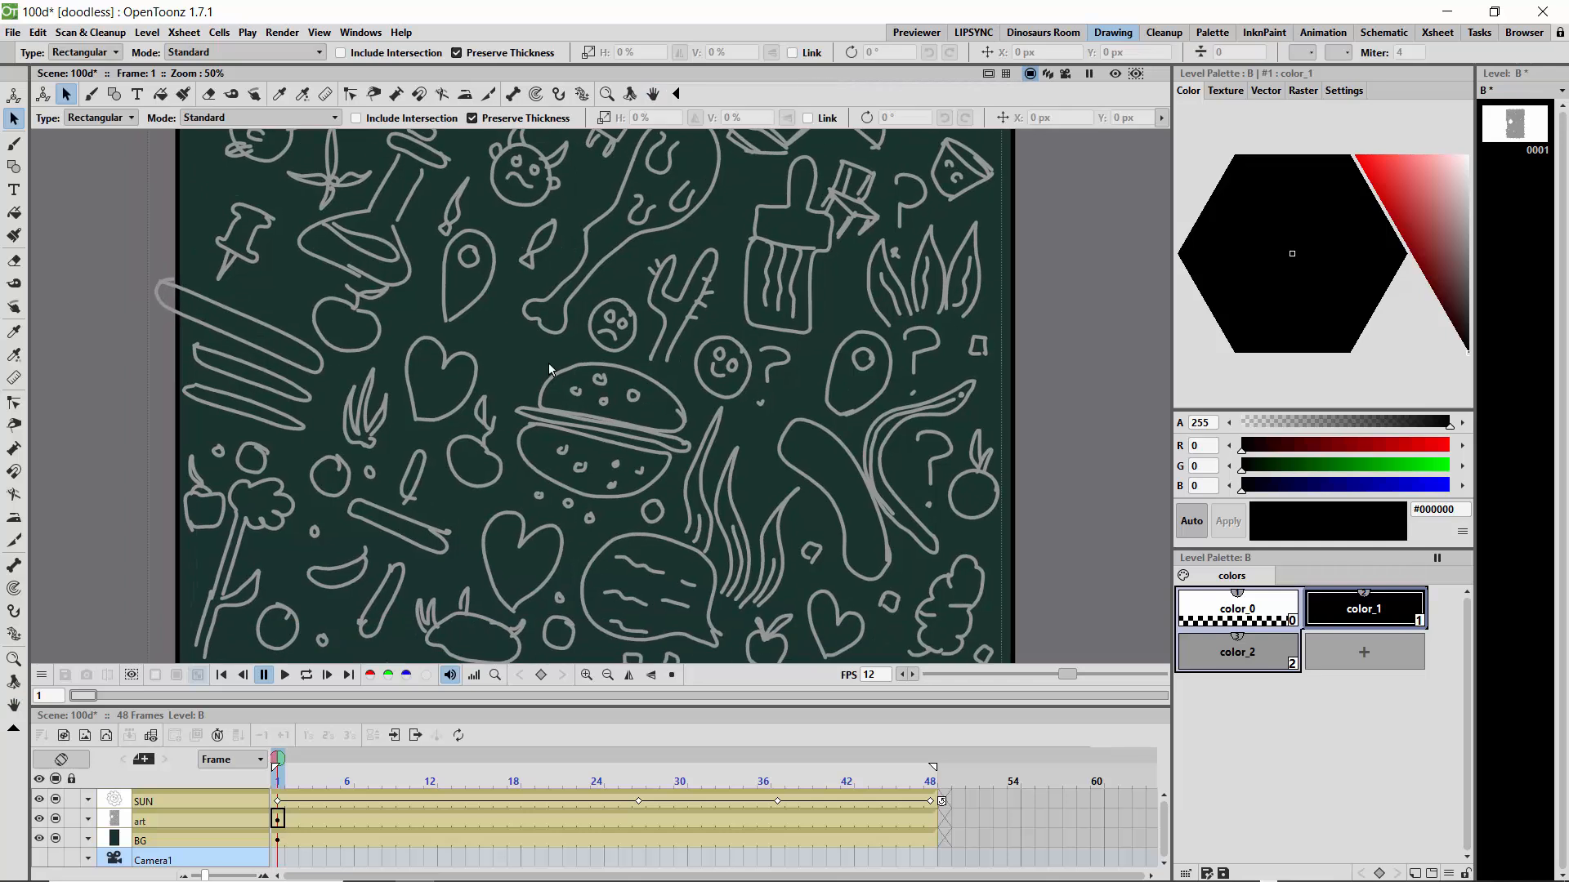
click(563, 389)
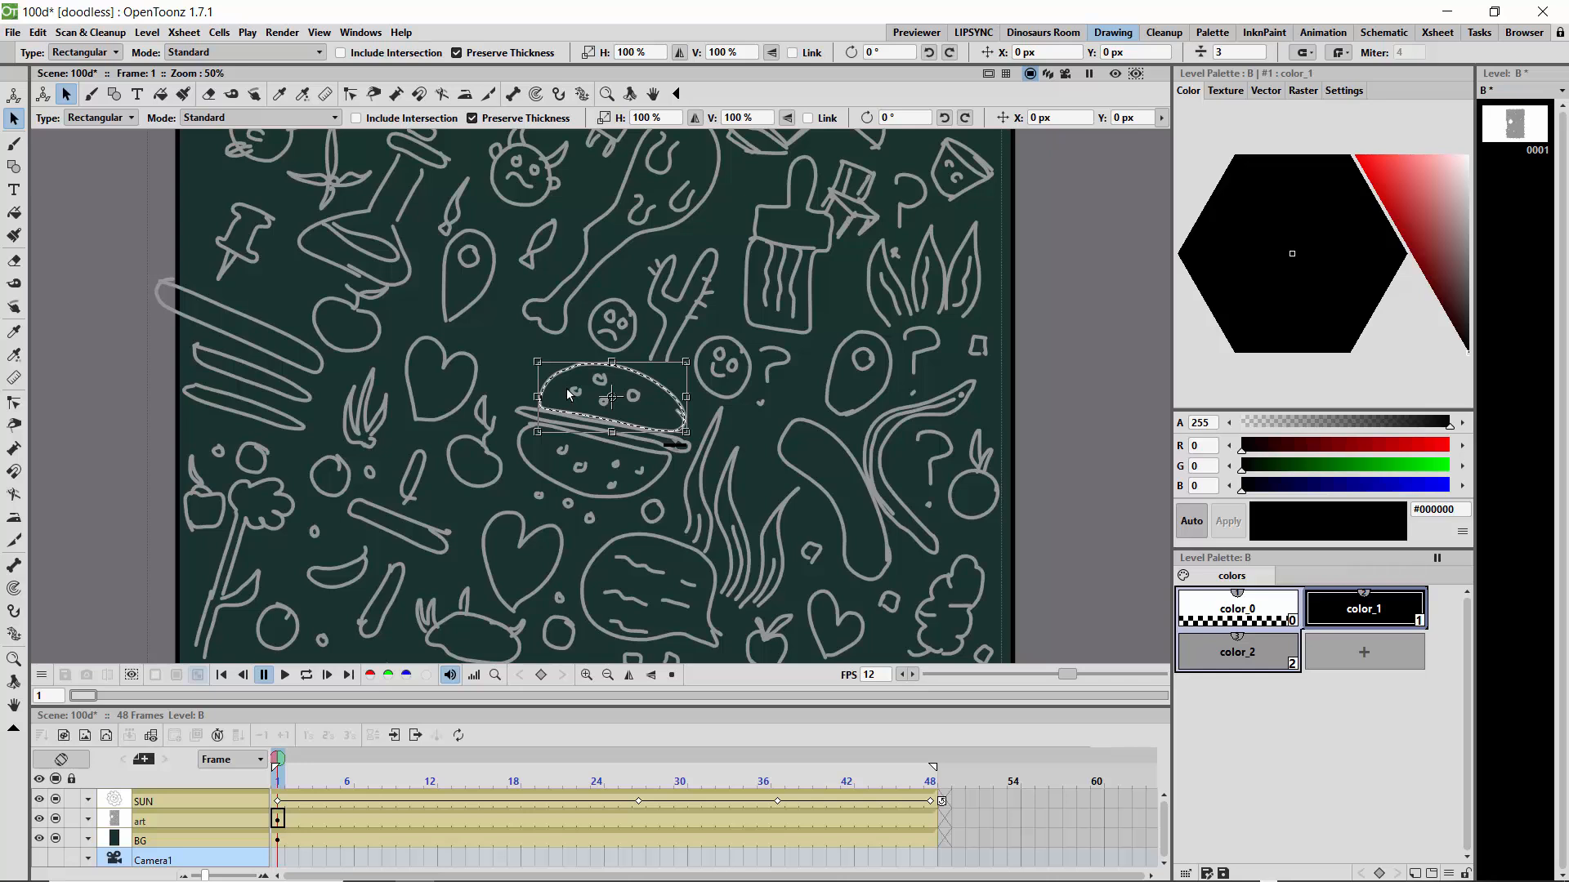
shift+click(579, 489)
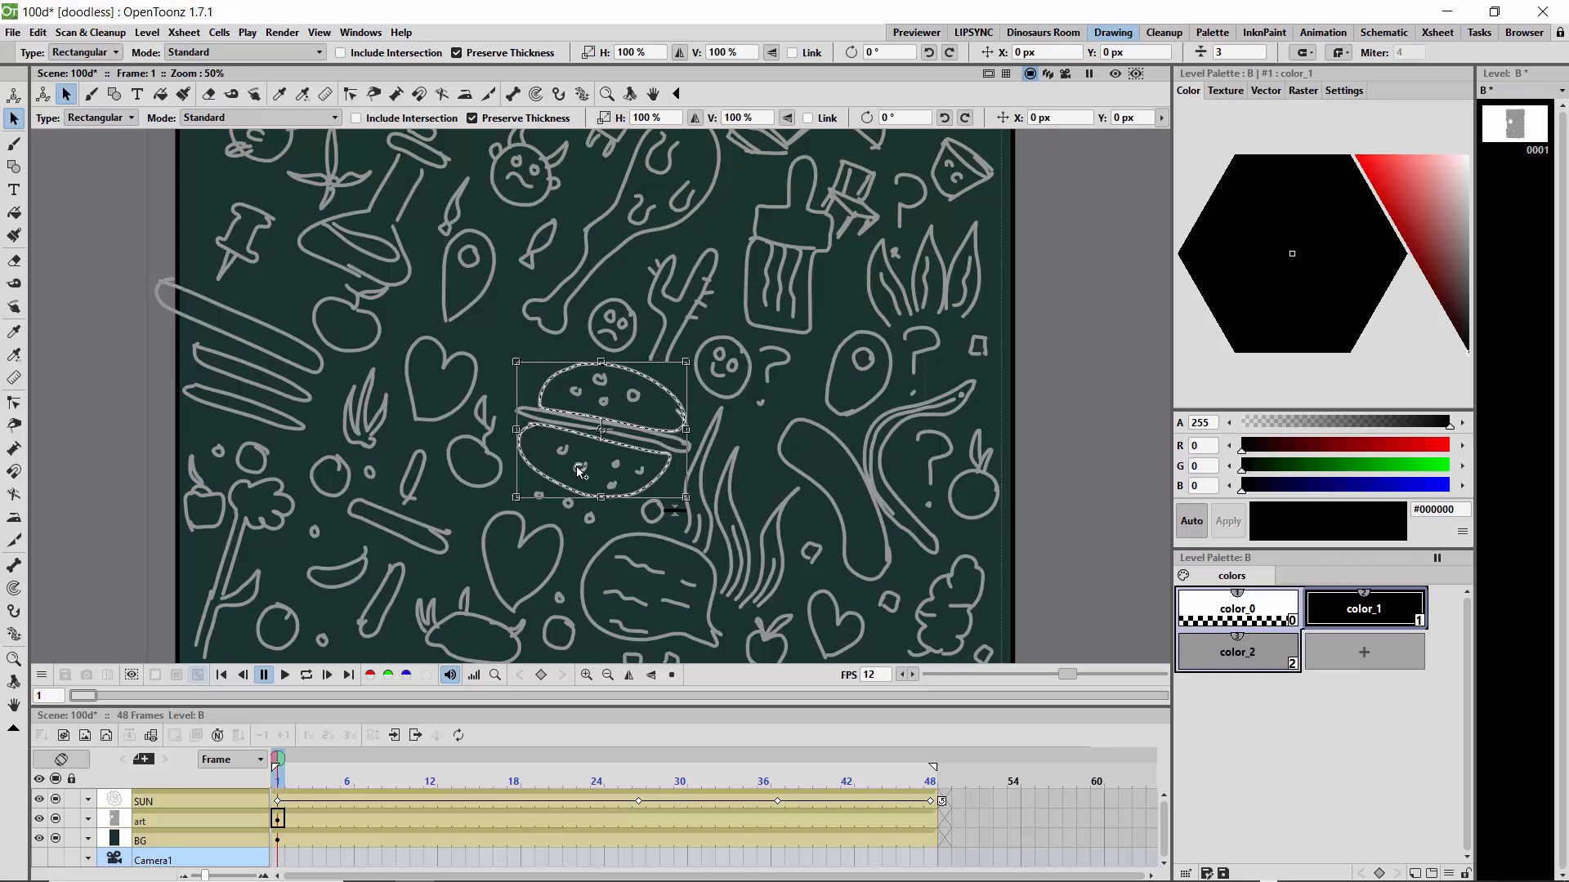
shift+click(546, 422)
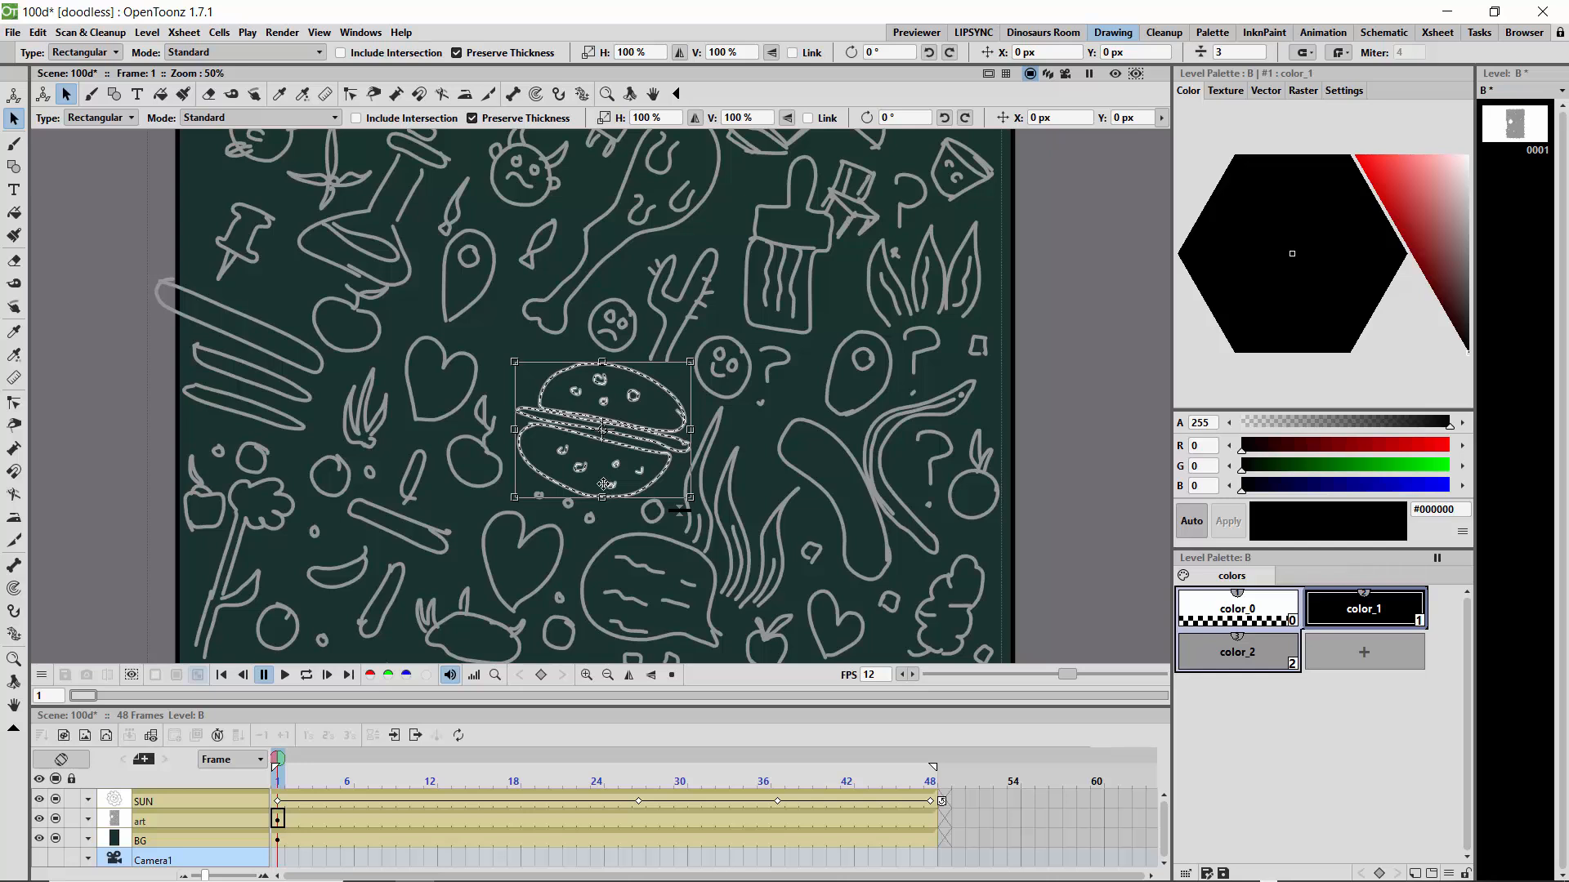
click(585, 674)
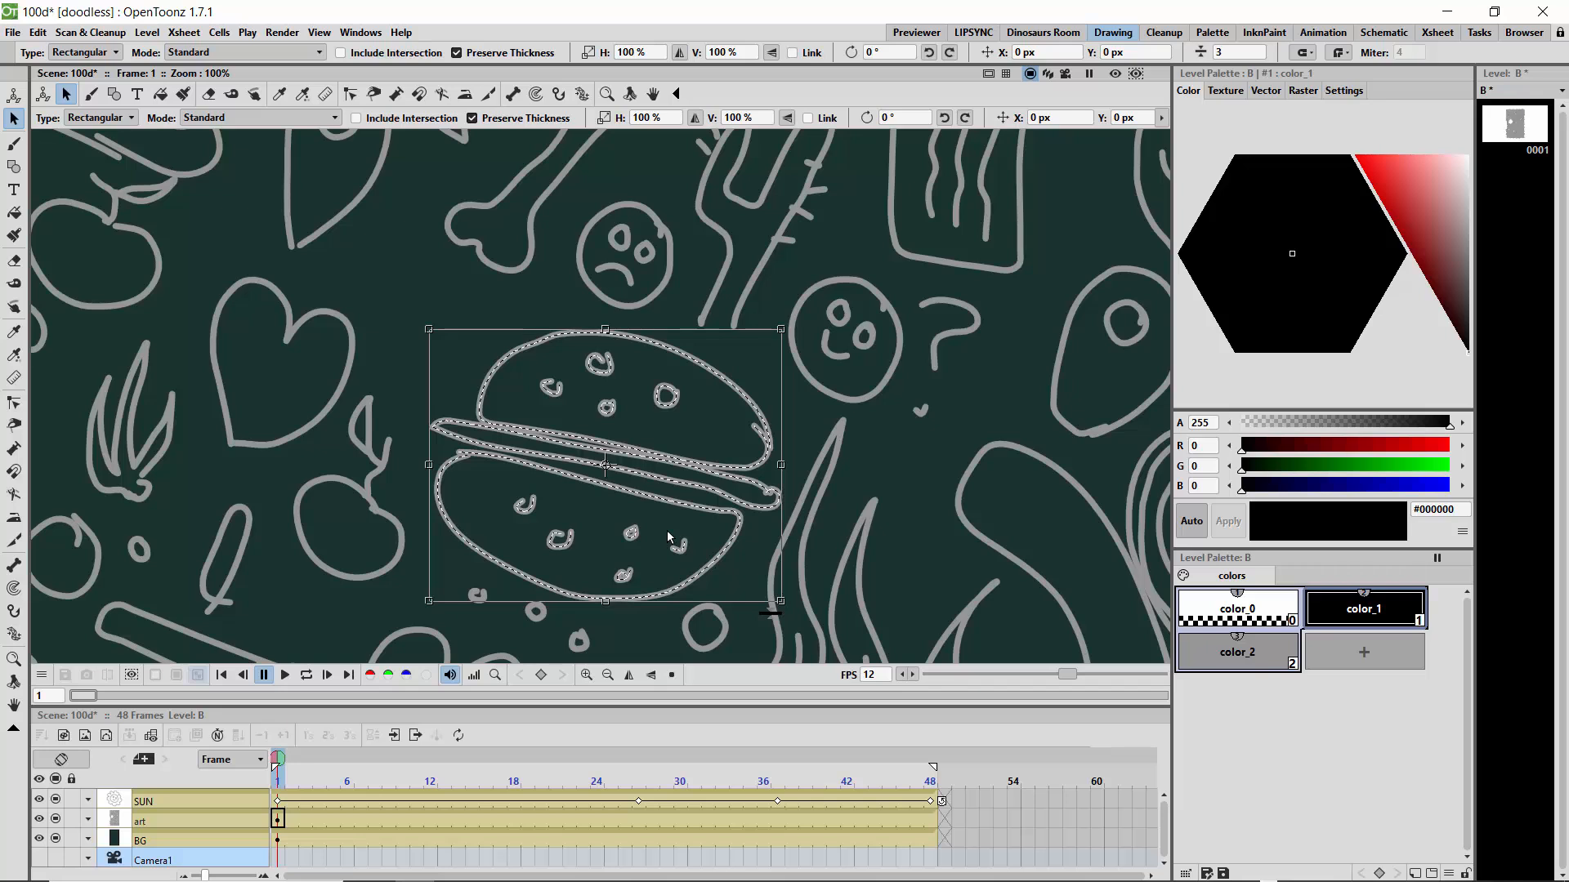
key(ctrl+g)
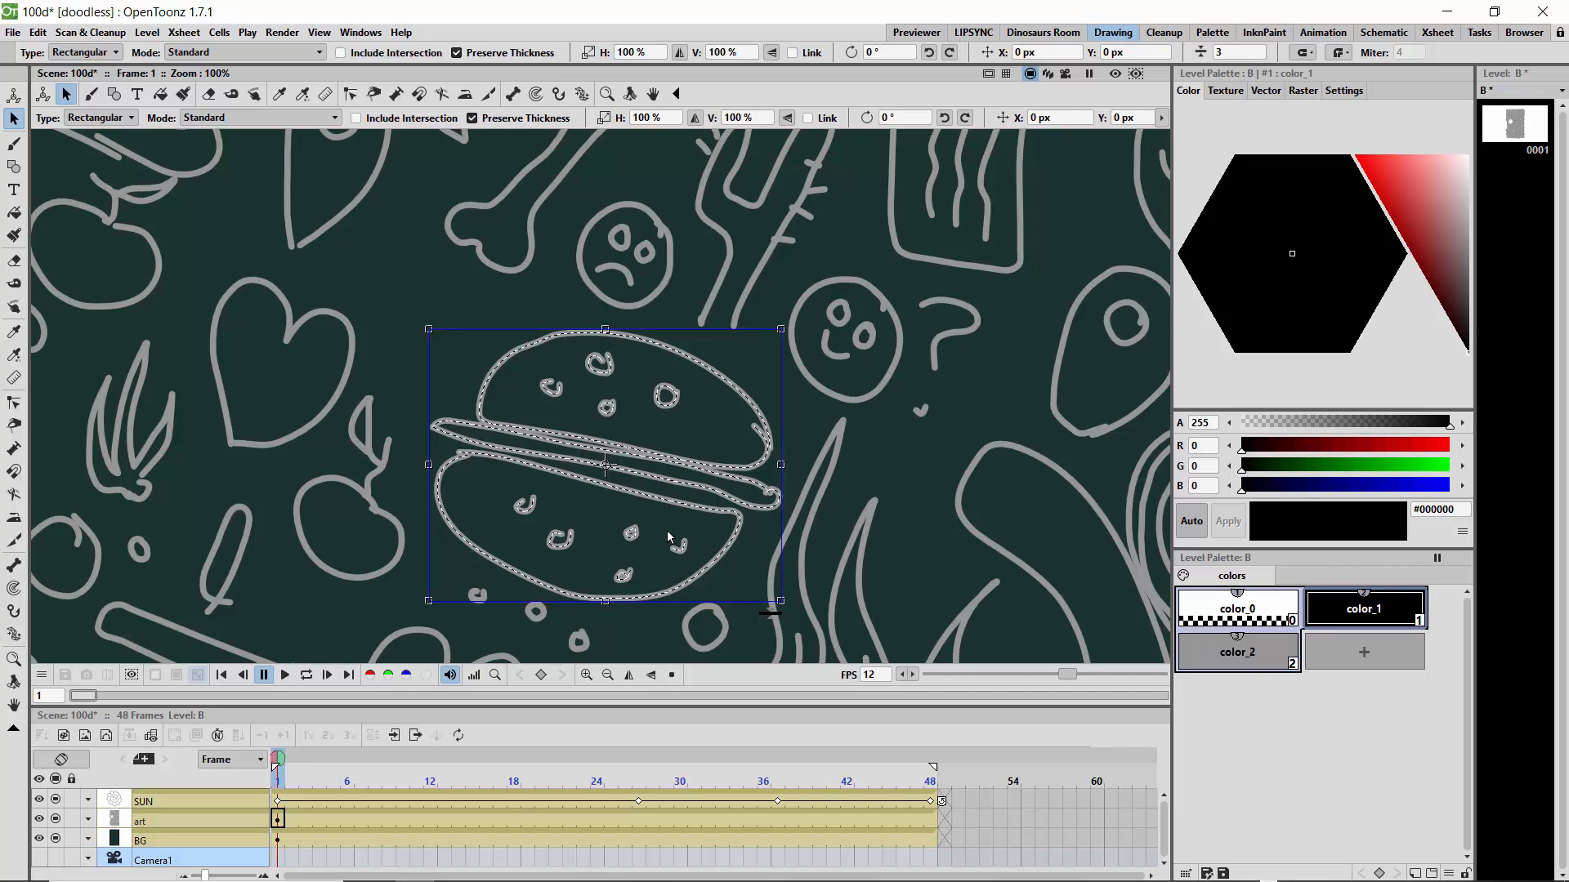
Step: Move the burger group by about -14 px in X and 15 px in Y, and cut it from the art drawing
click(491, 344)
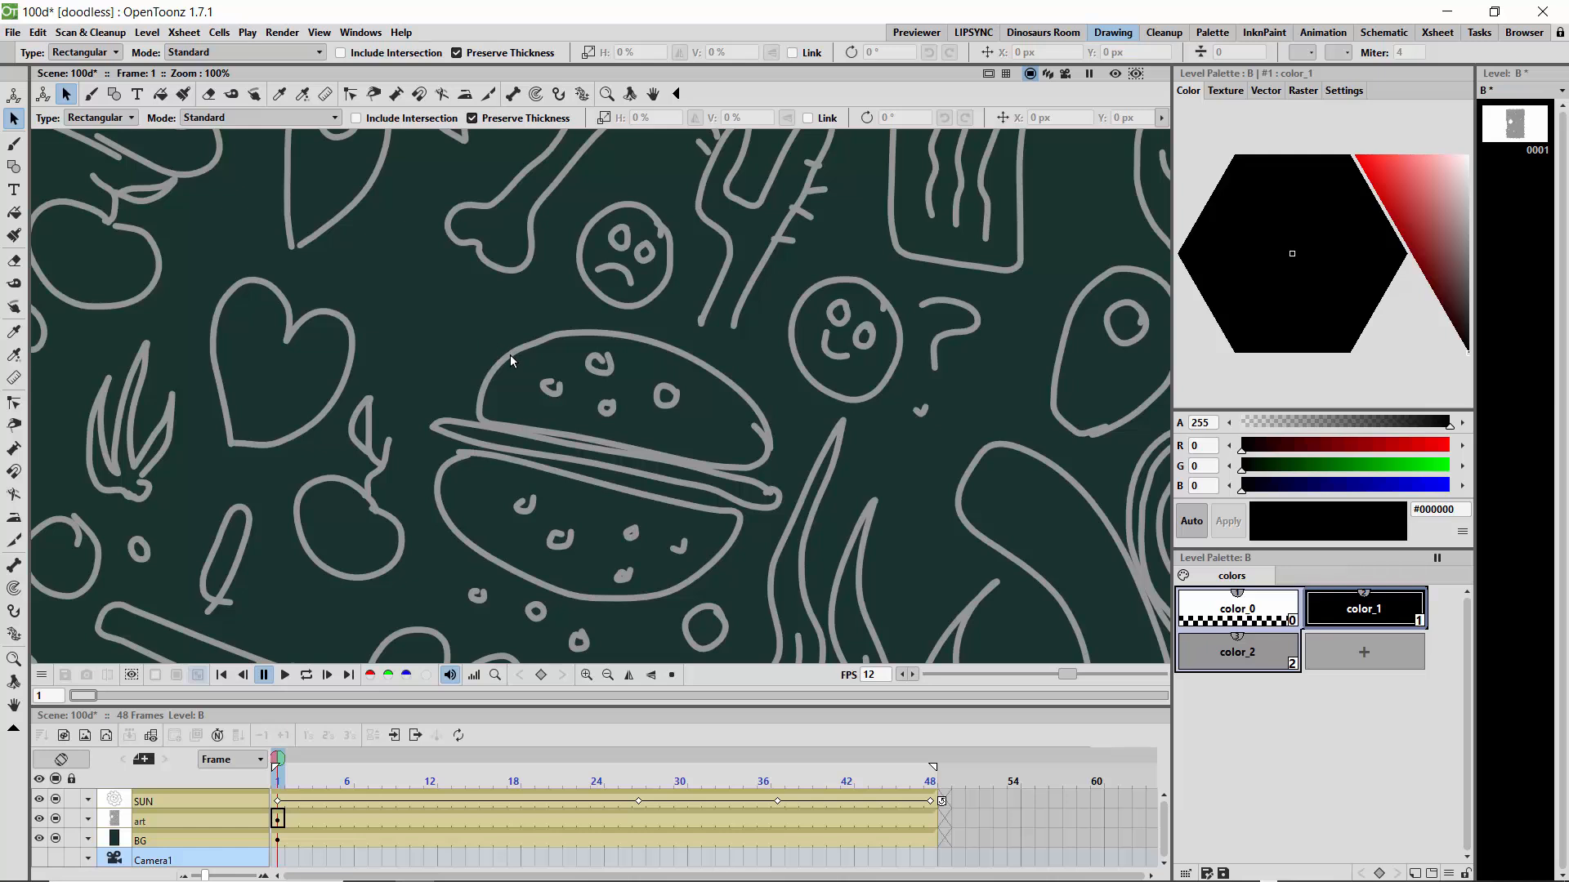
click(507, 356)
mouse_move(507, 359)
mouse_down()
mouse_move(495, 338)
mouse_move(797, 496)
mouse_move(483, 340)
mouse_up()
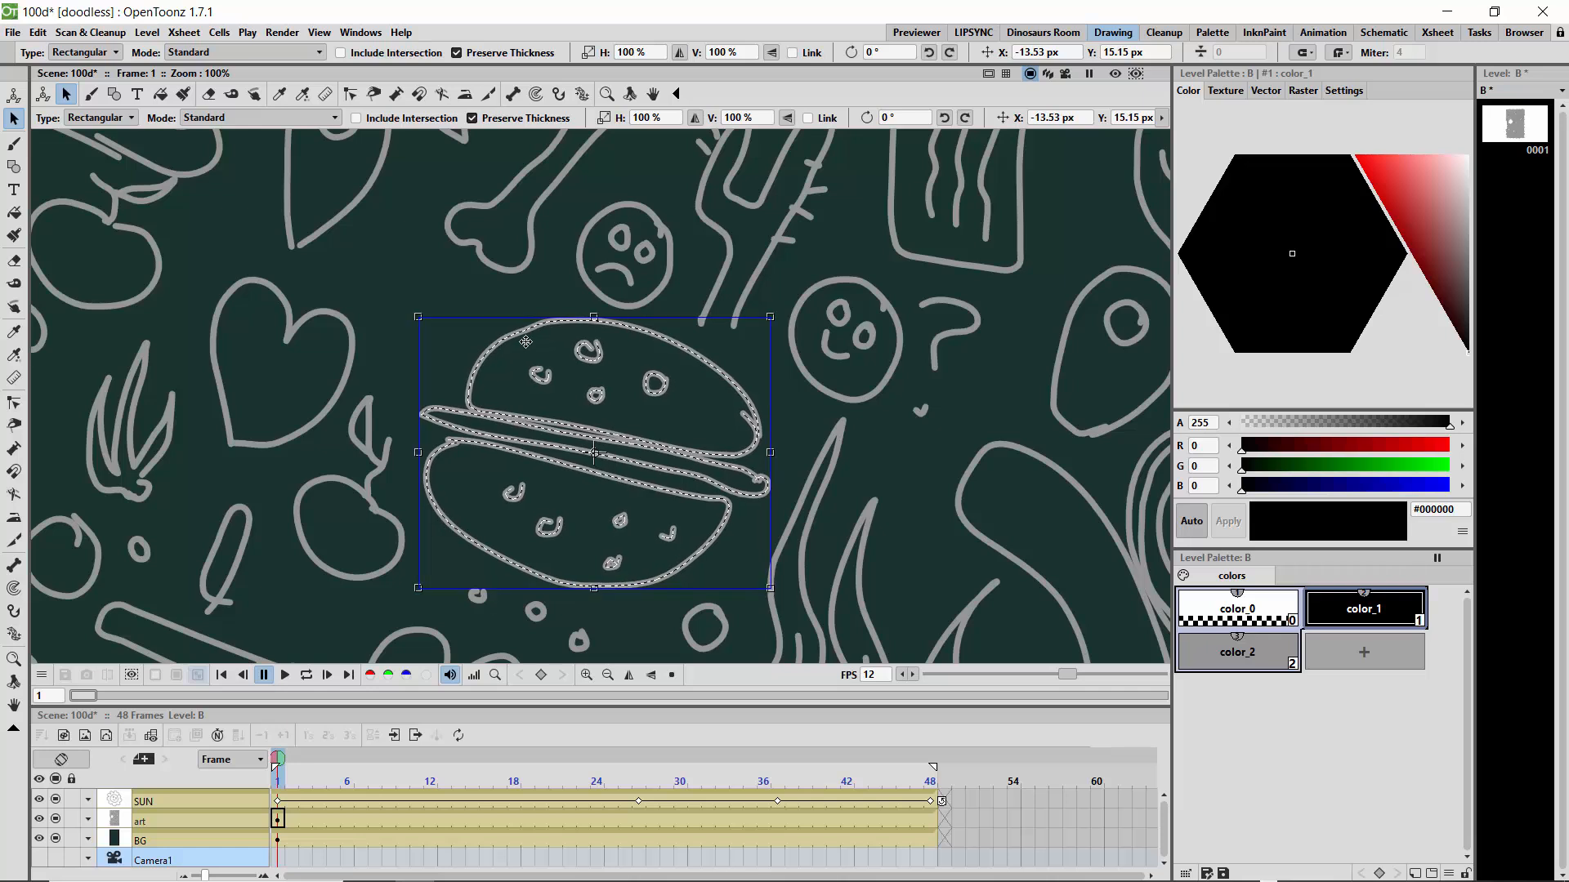
key(Delete)
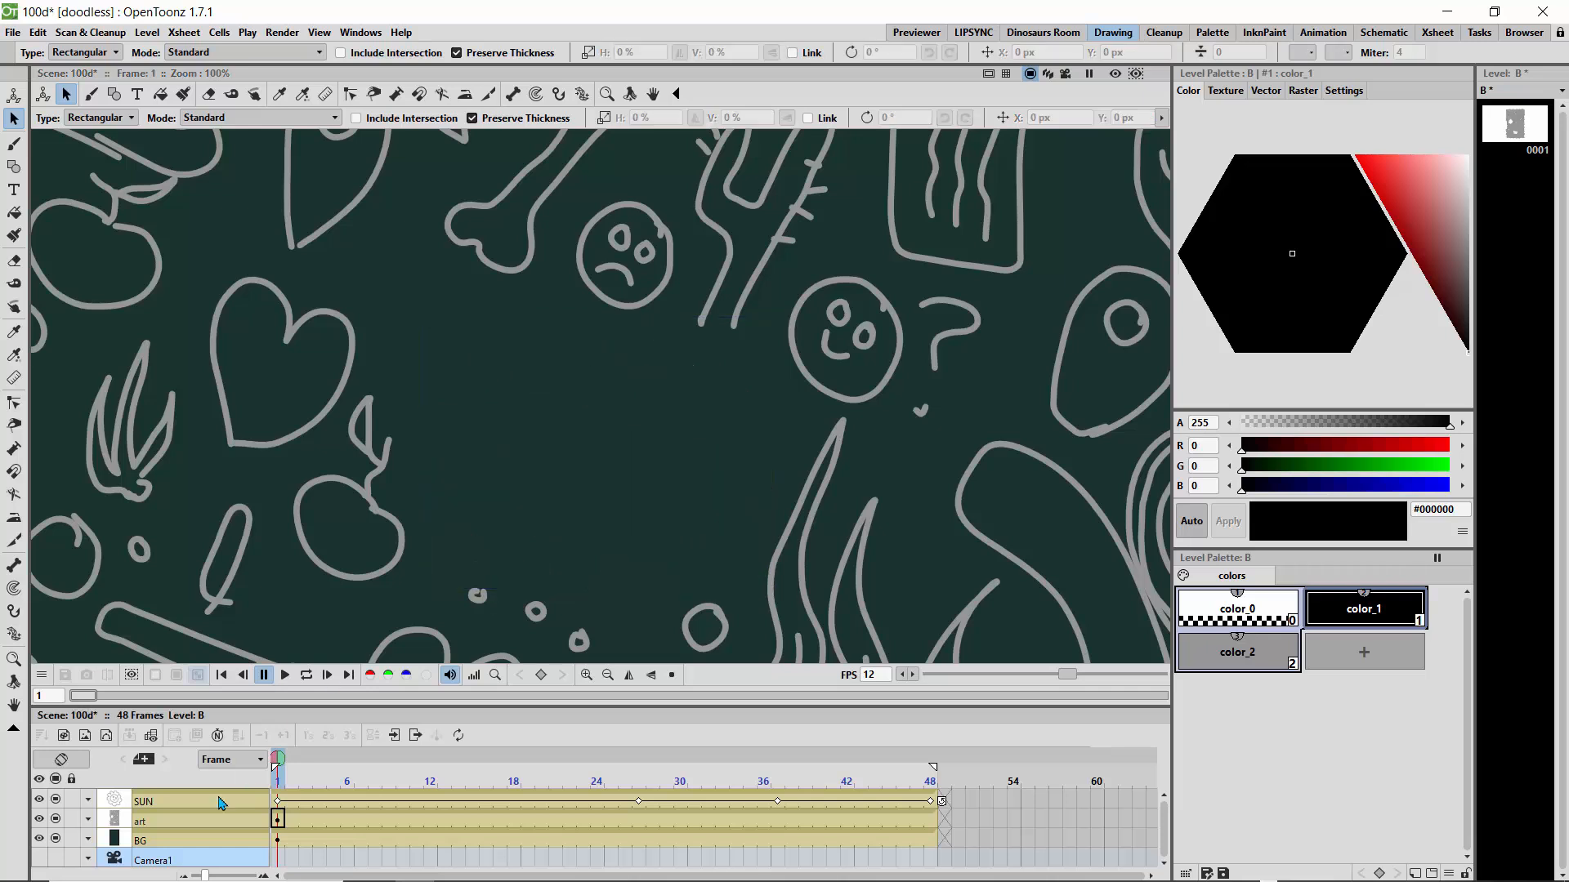
Step: Create a new vector level in its own column above SUN at frame 1, and paste the burger into it
click(278, 801)
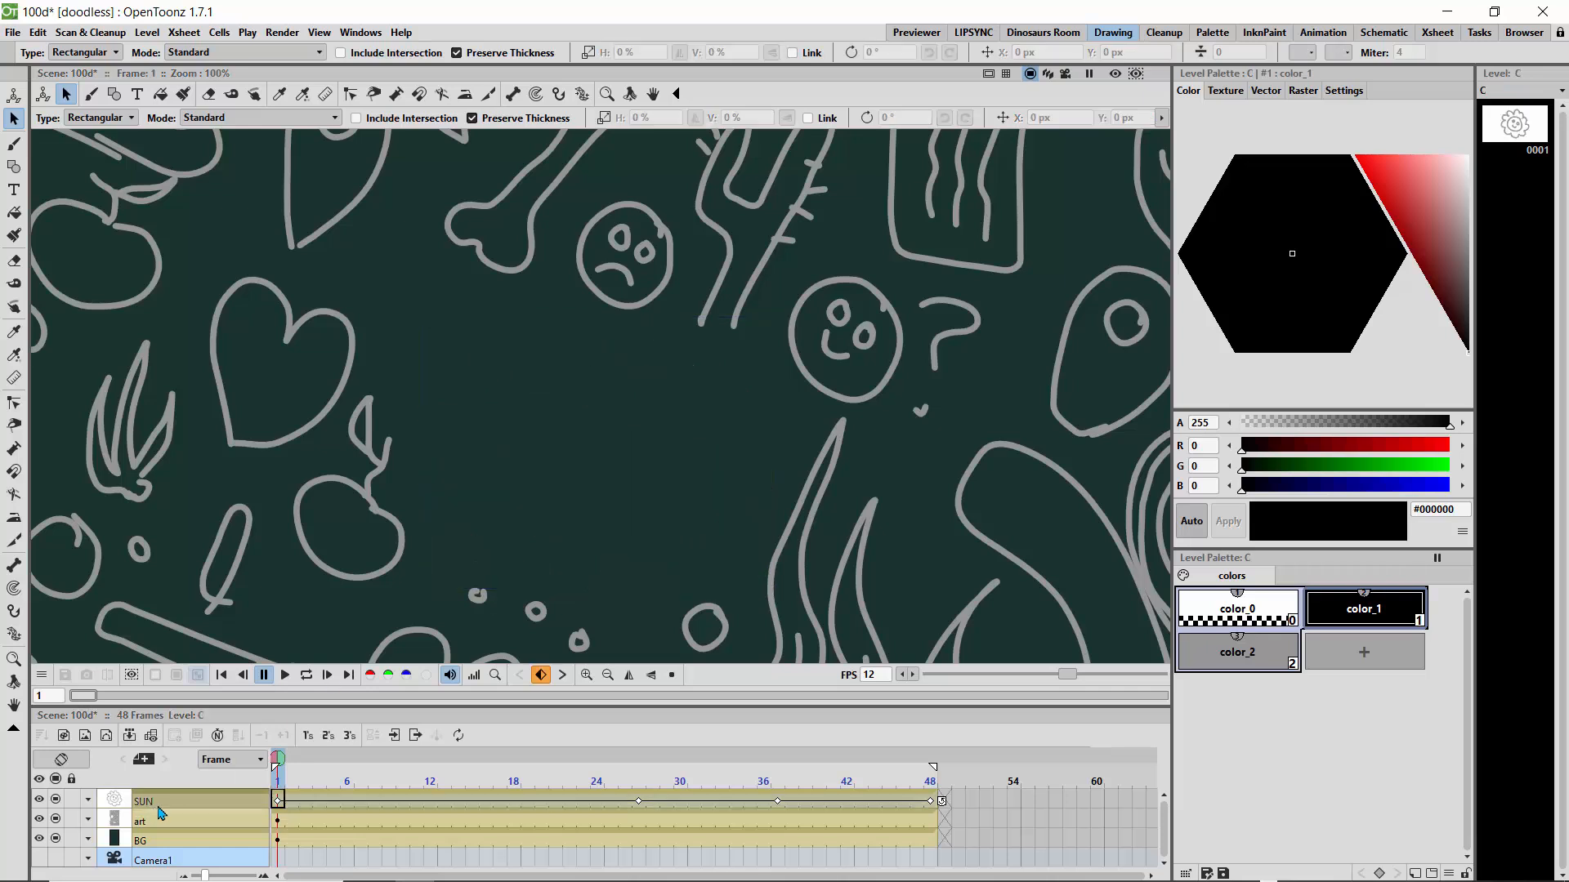
click(105, 736)
click(810, 475)
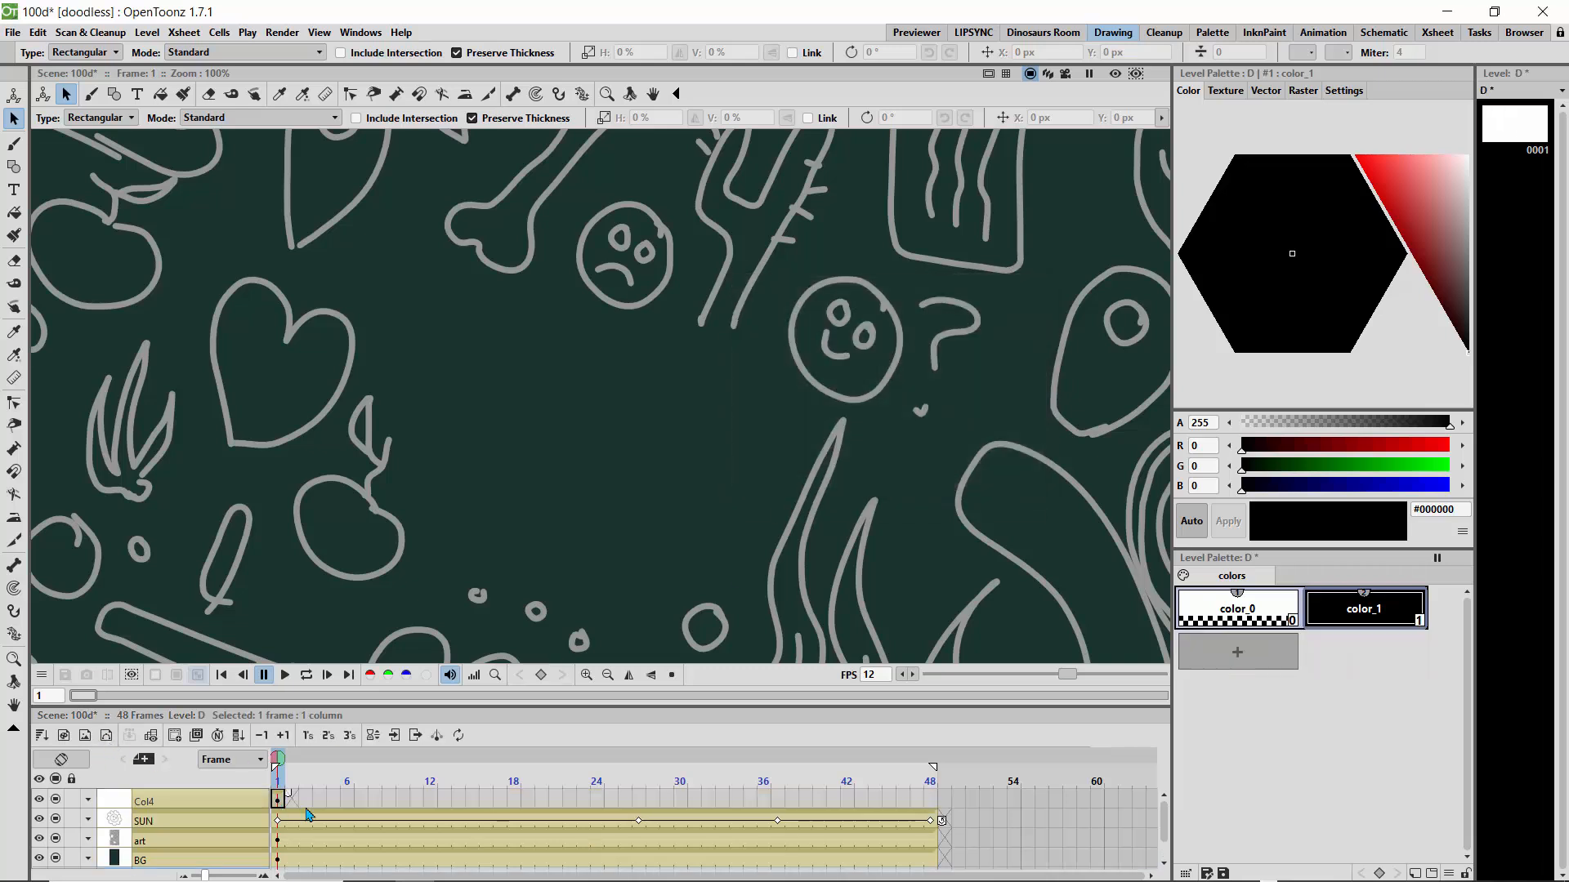
key(ctrl+v)
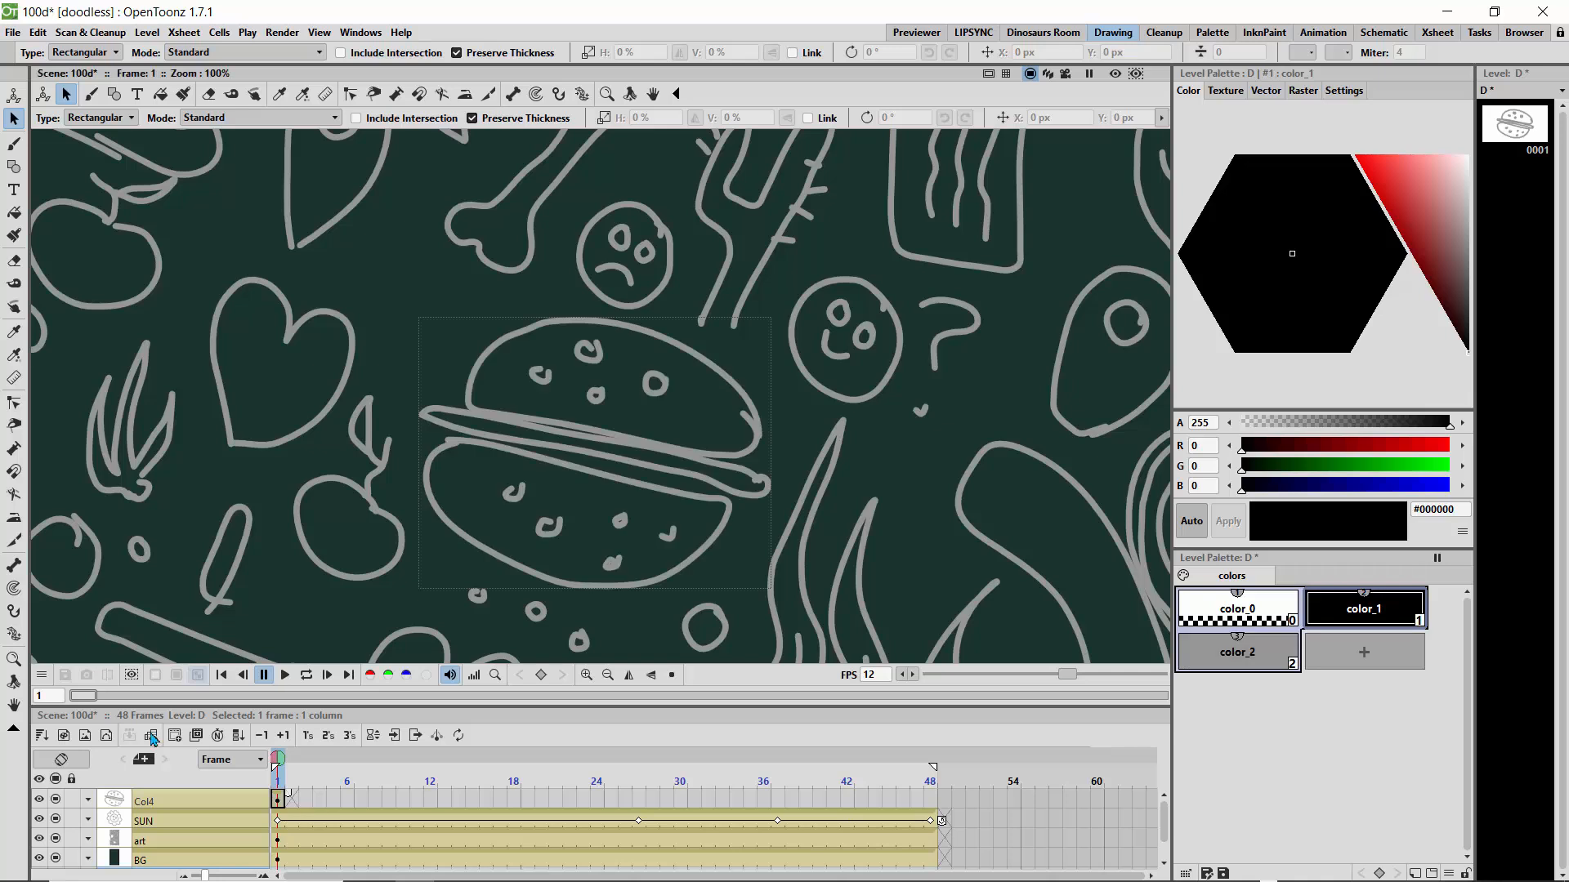
Step: Rename the burger's new column as BURGER
double_click(164, 801)
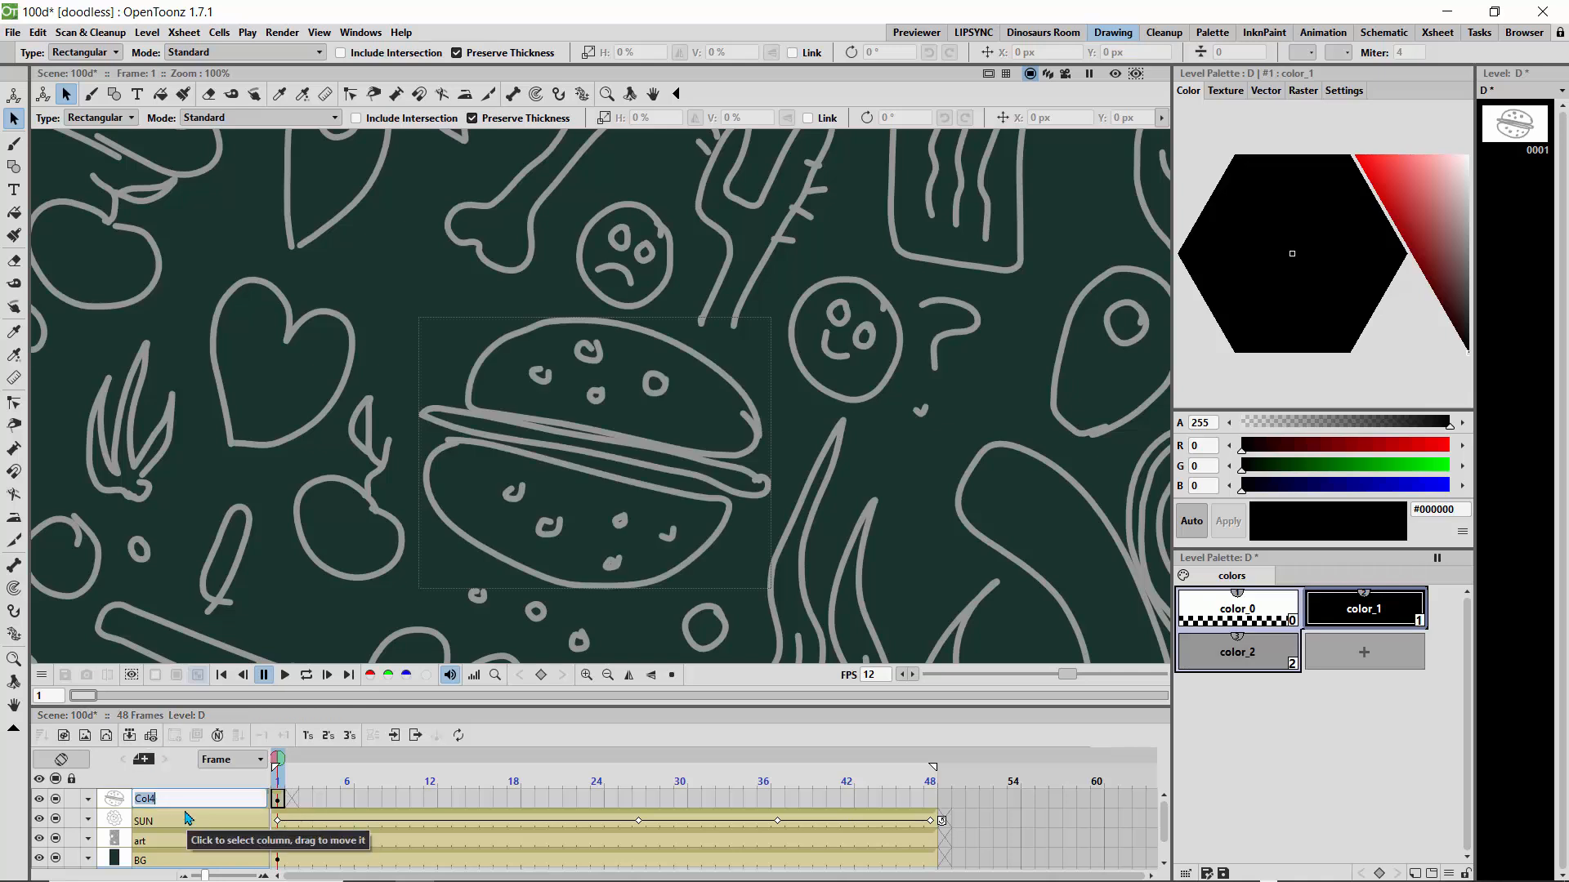
text(BURGER)
key(Return)
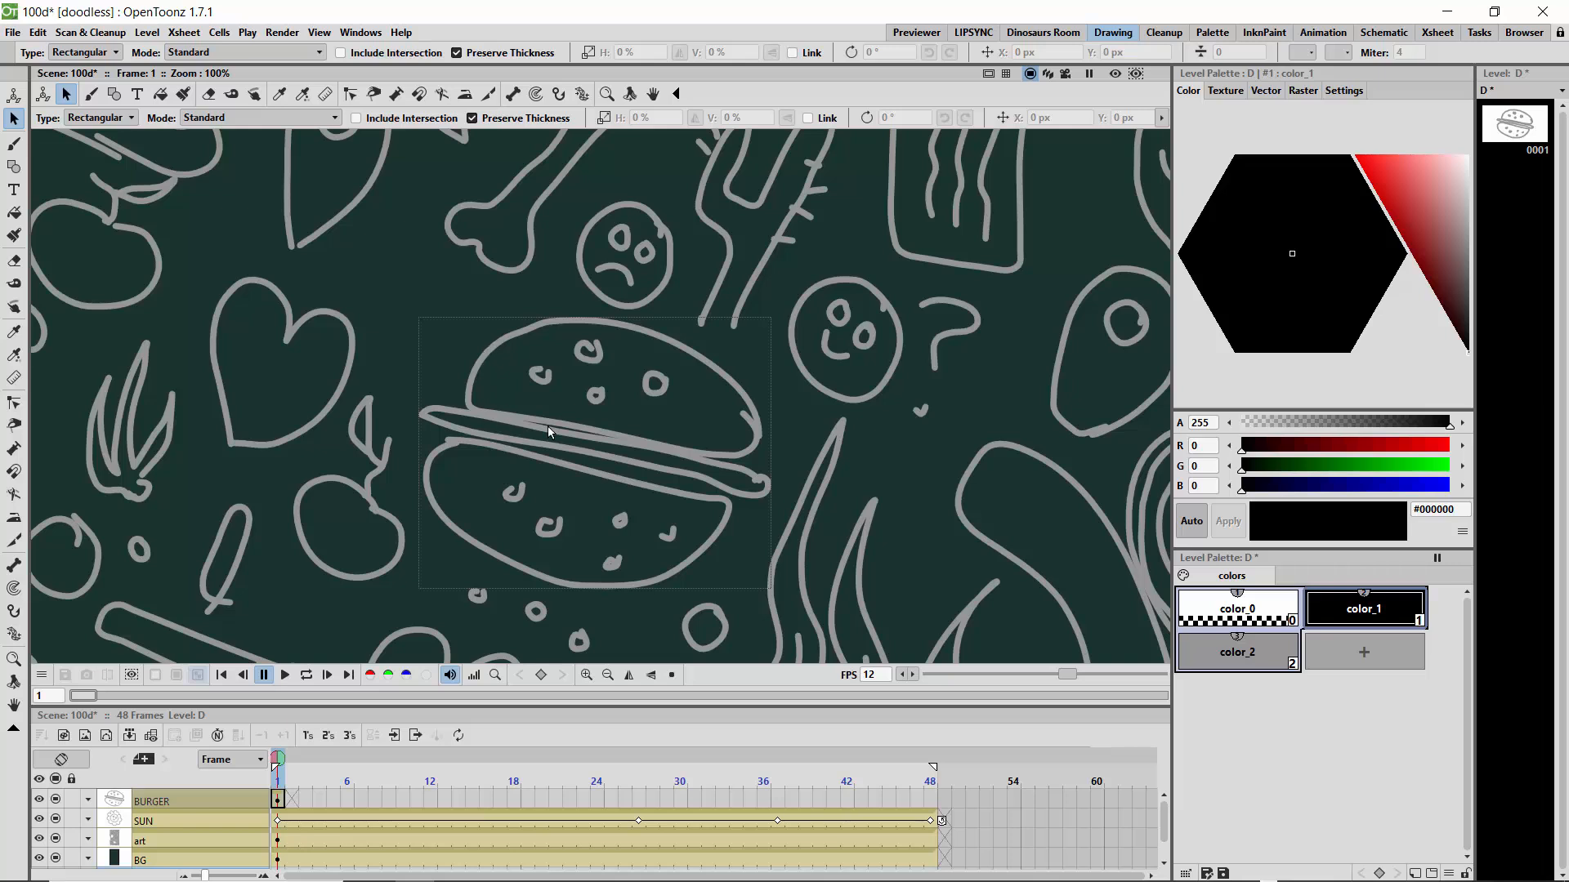
Step: Move the BURGER column's center with the Animate tool to the middle of the burger, at about X 10 px, Y -1003 px
click(15, 97)
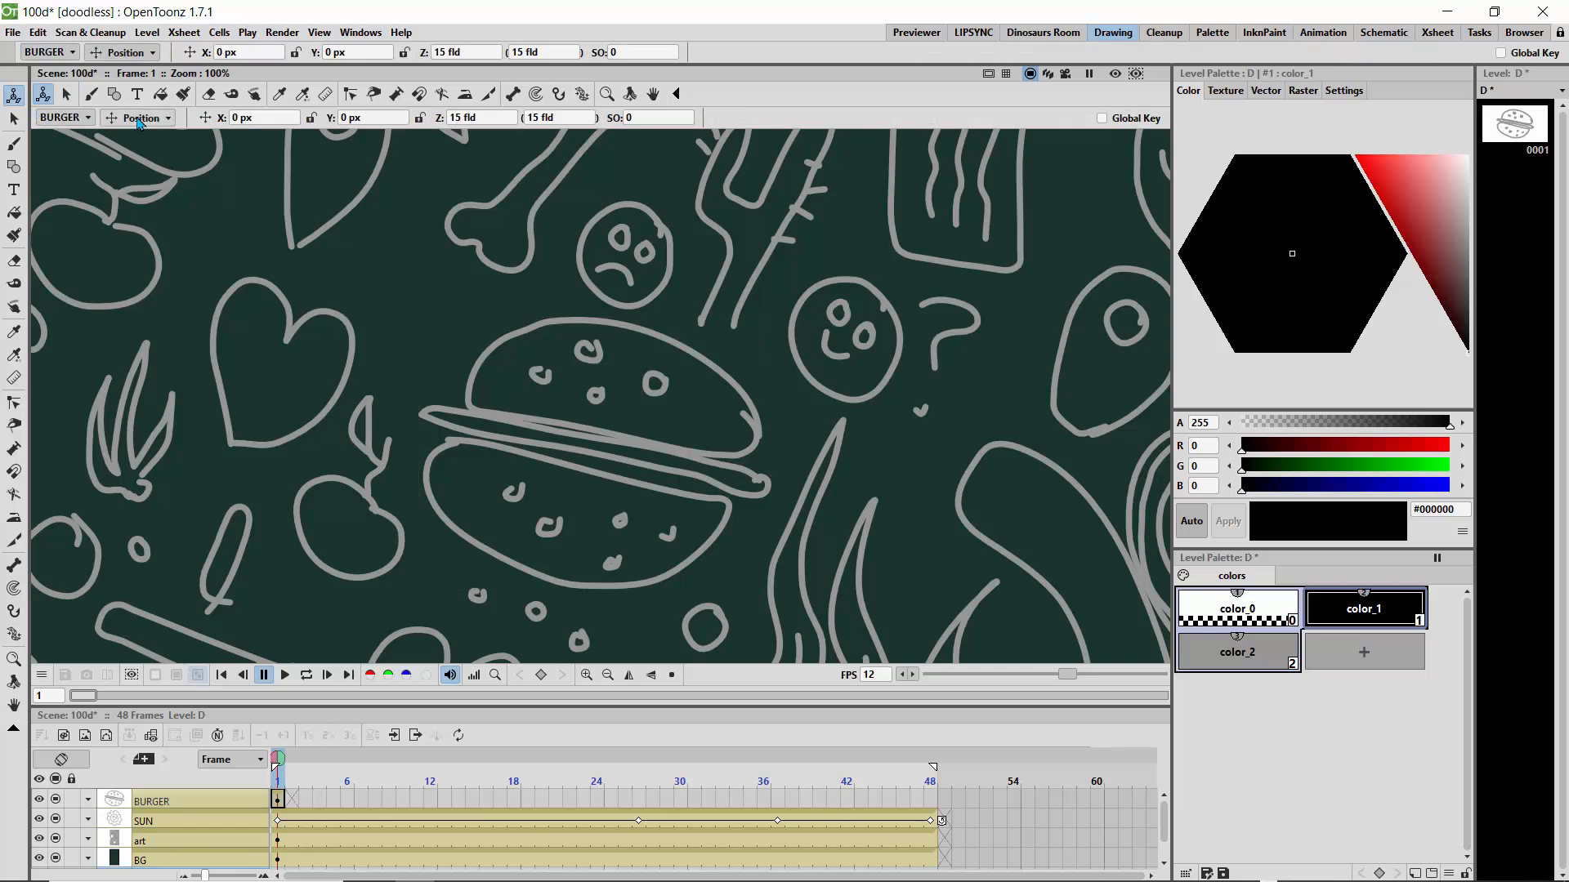
click(141, 123)
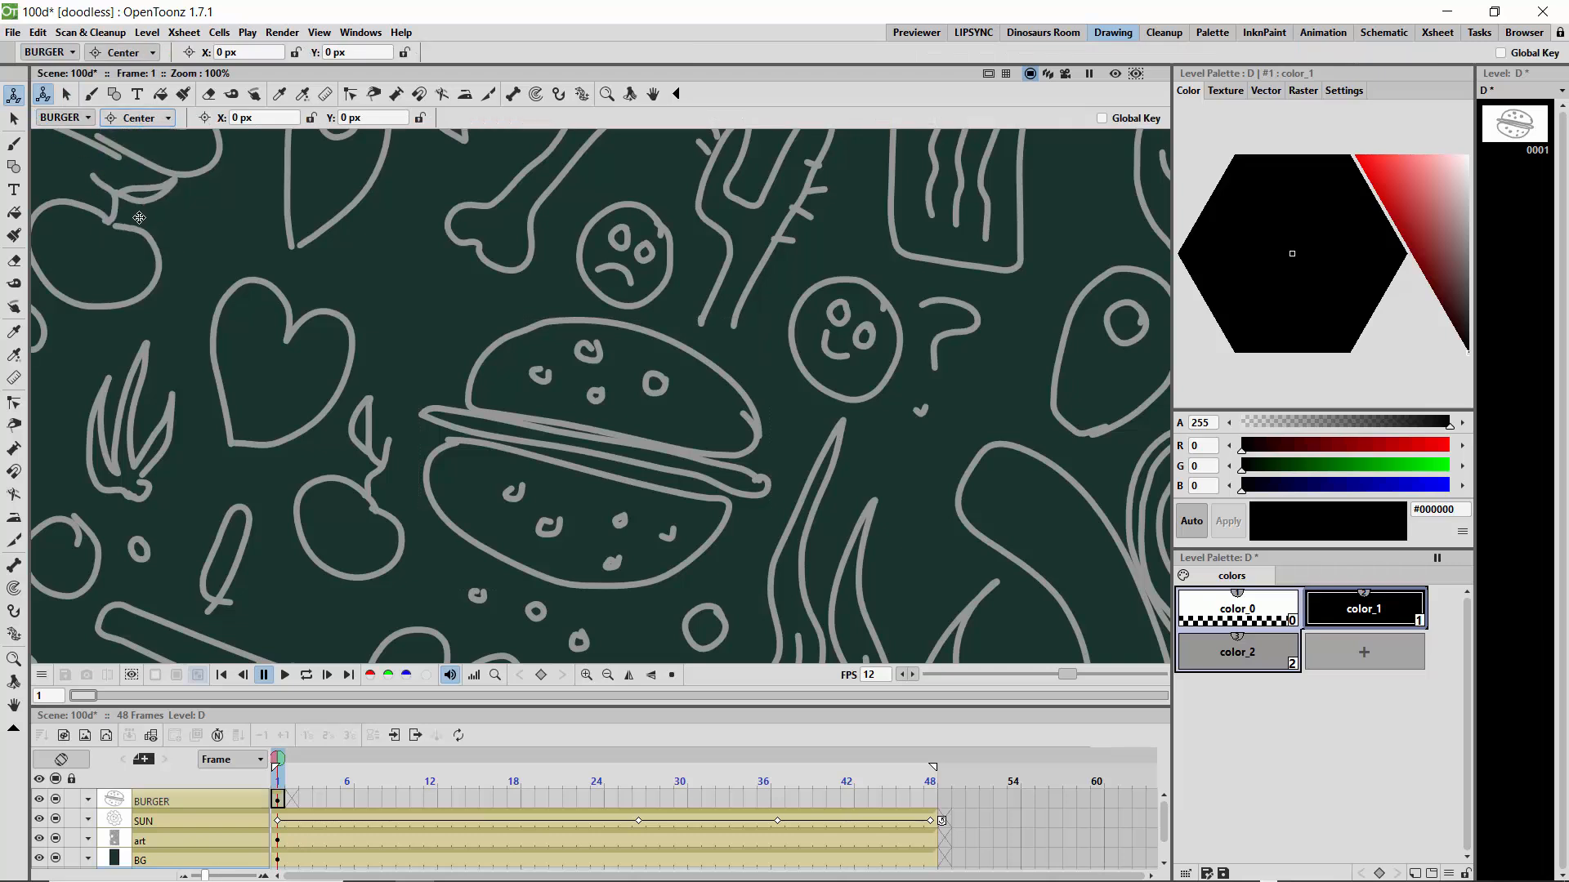
click(139, 219)
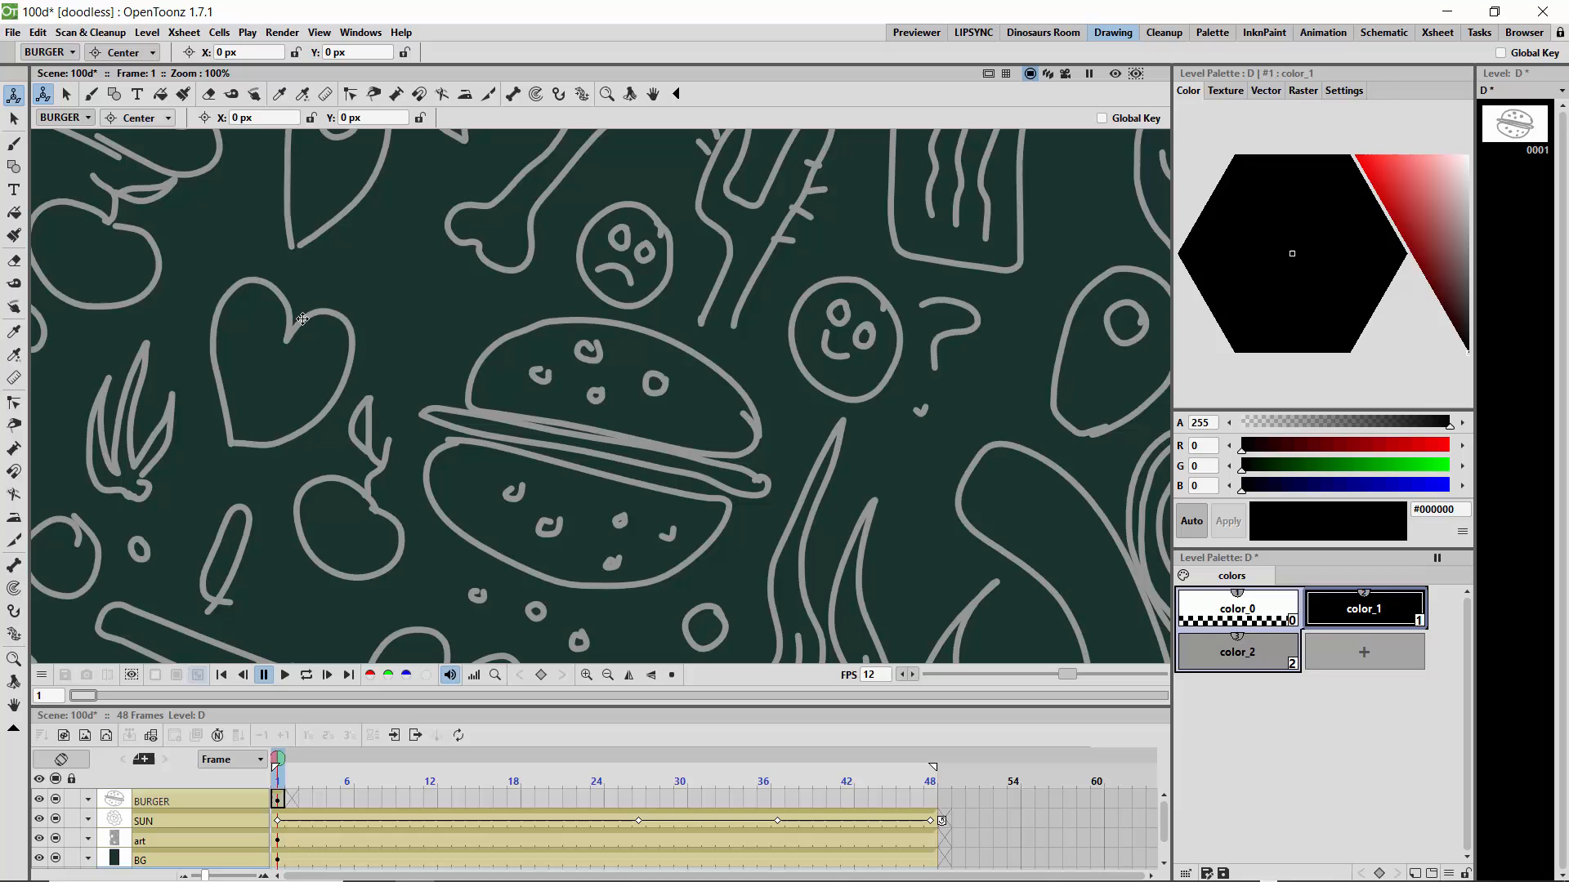
click(671, 675)
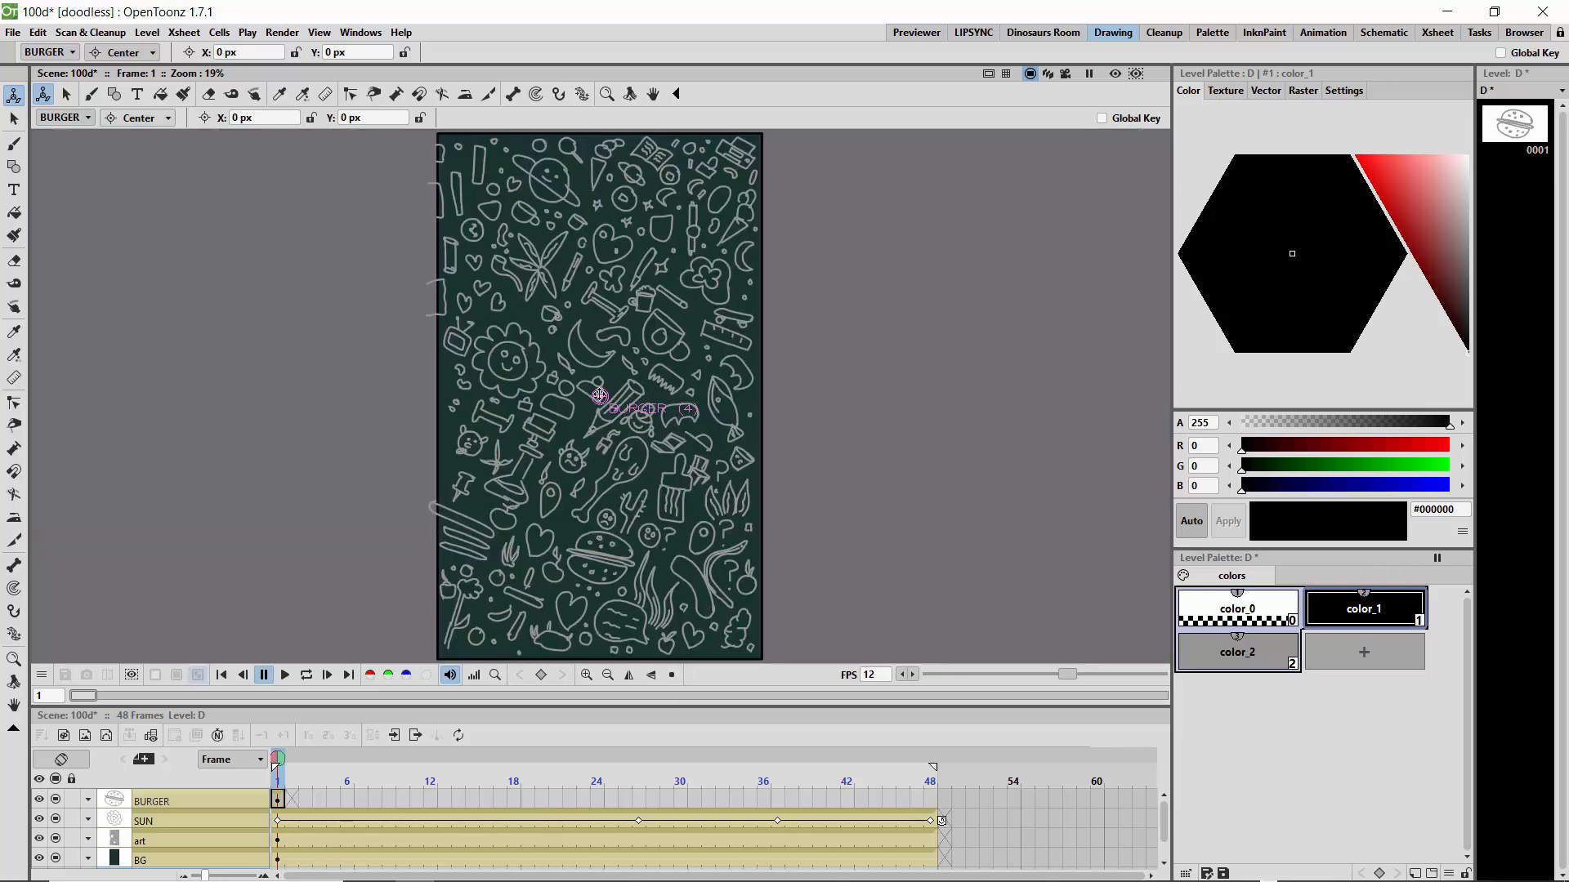
drag(600, 397, 601, 555)
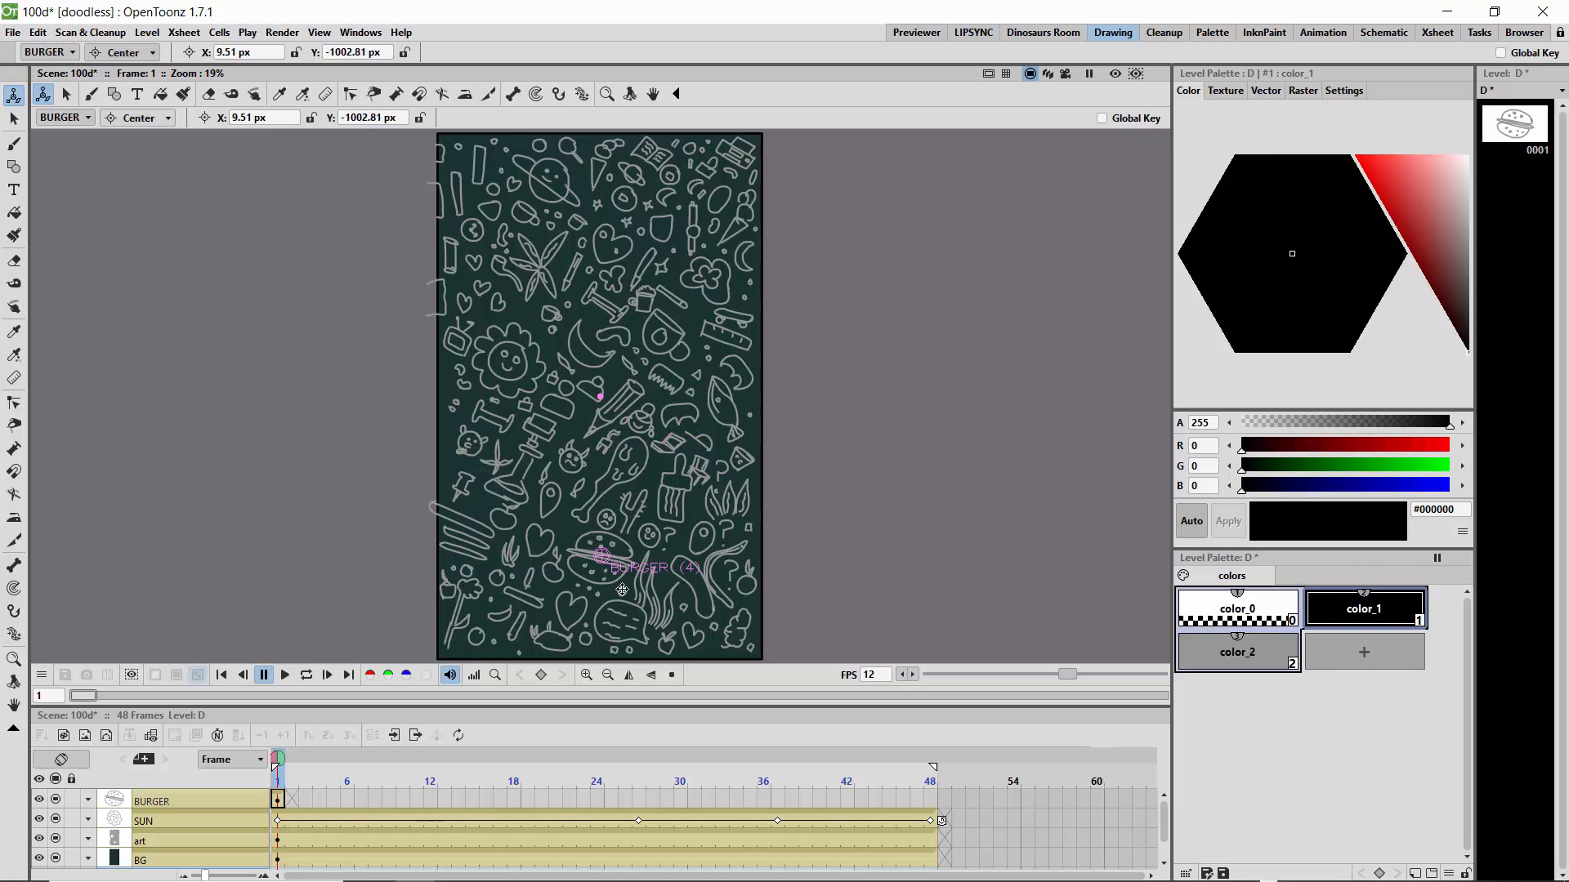
Step: Extend the BURGER column's drawing from frame 1 through frame 48
click(586, 675)
click(586, 675)
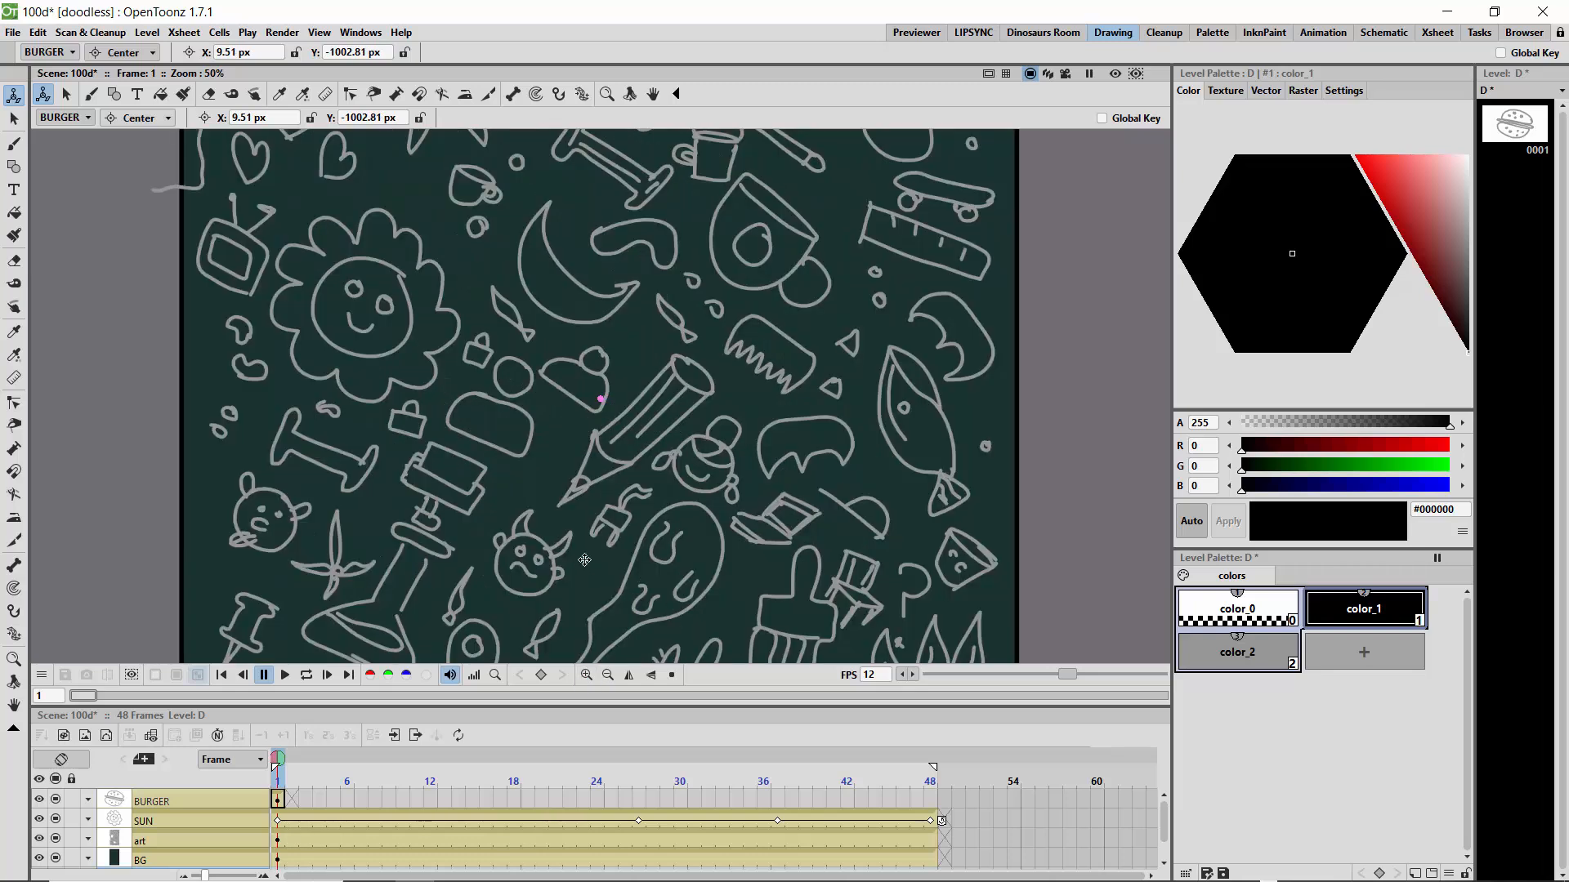
key(space)
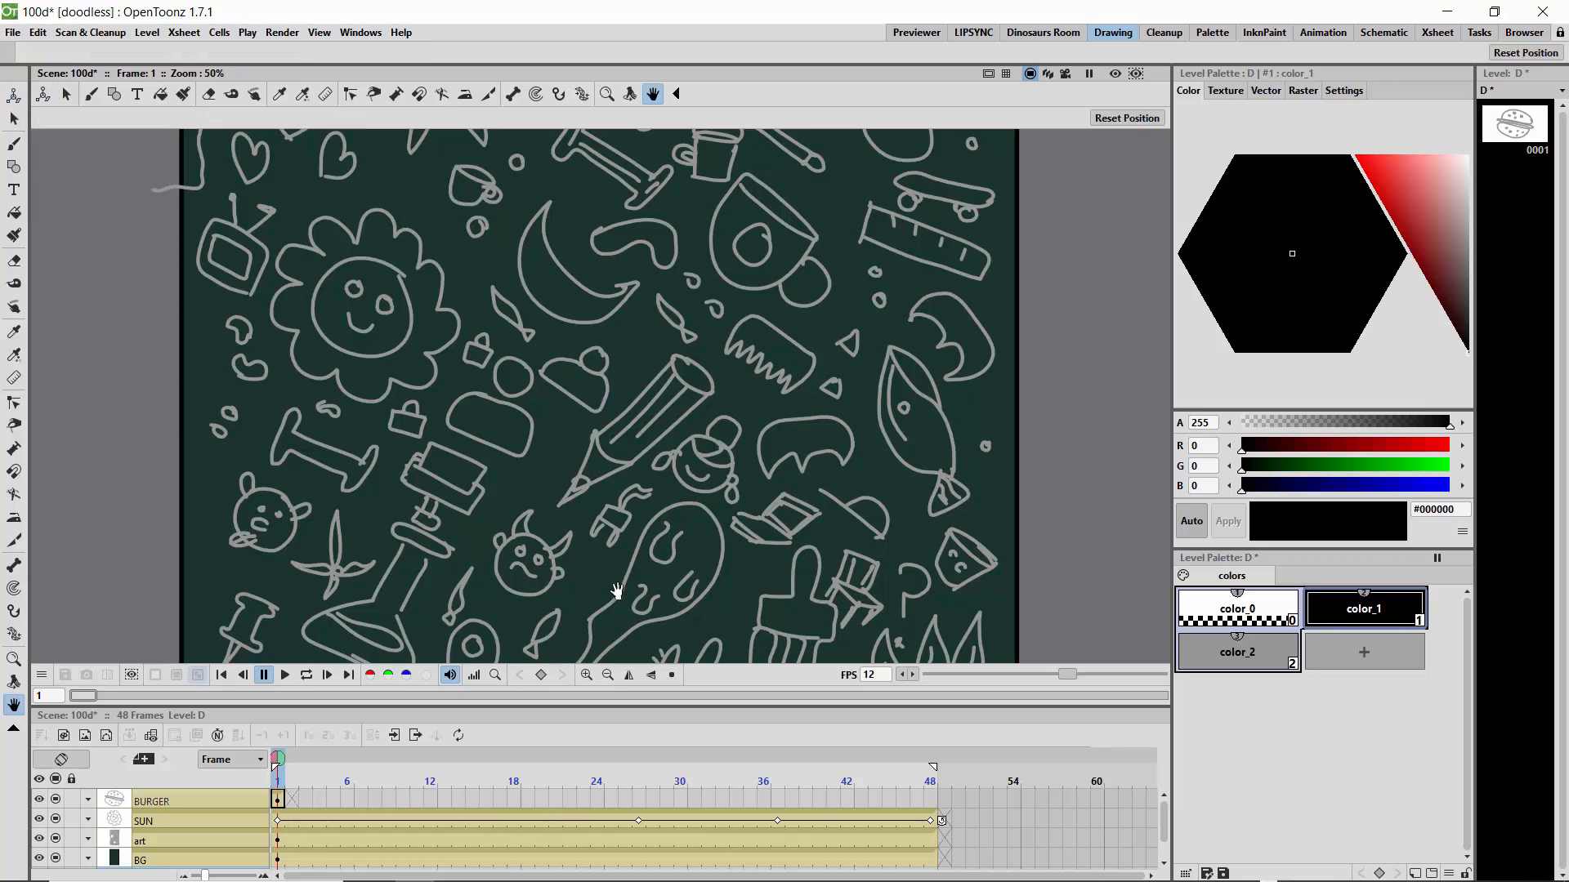
drag(617, 603, 584, 417)
drag(601, 545, 570, 309)
key(space)
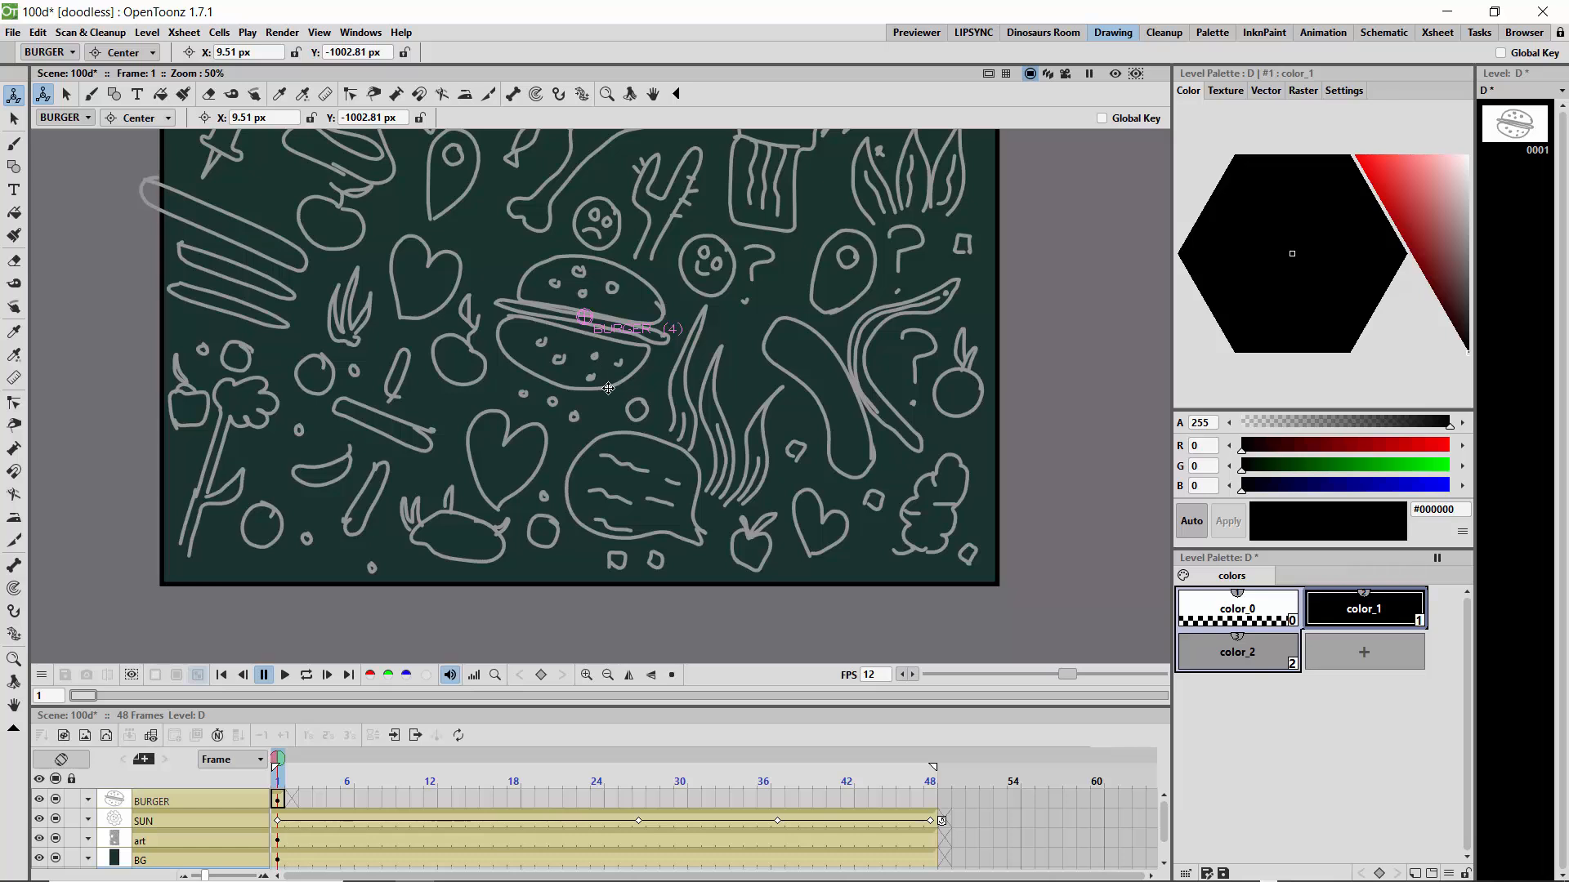
click(286, 797)
drag(331, 798, 944, 799)
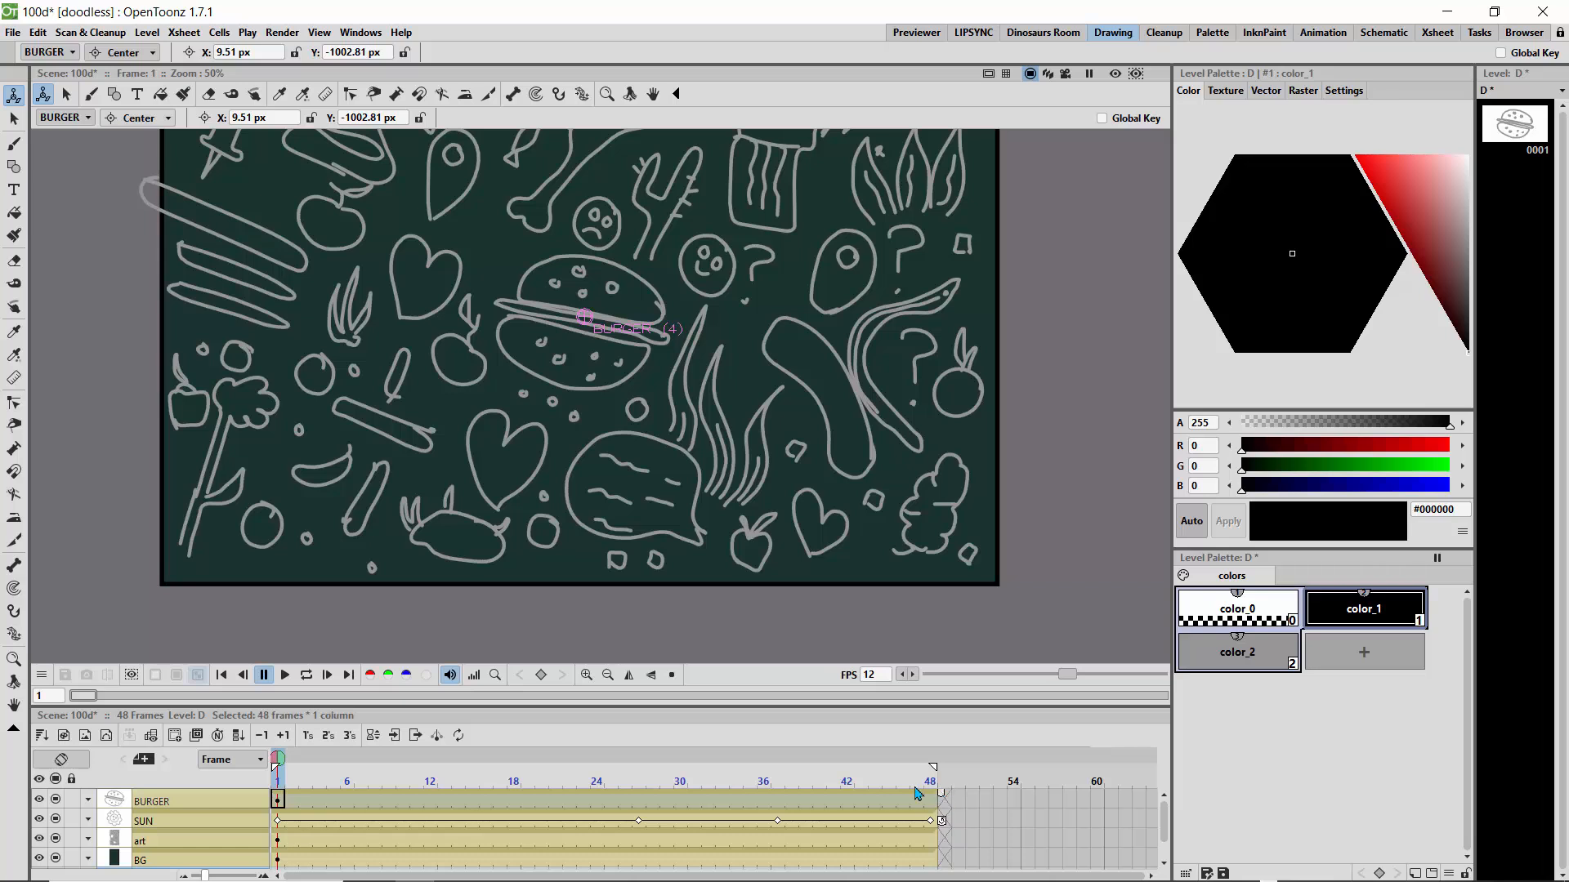
Step: Add a position keyframe to the BURGER column at frame 12, moving the burger to about X -18 px, Y 10 px
drag(349, 774, 429, 763)
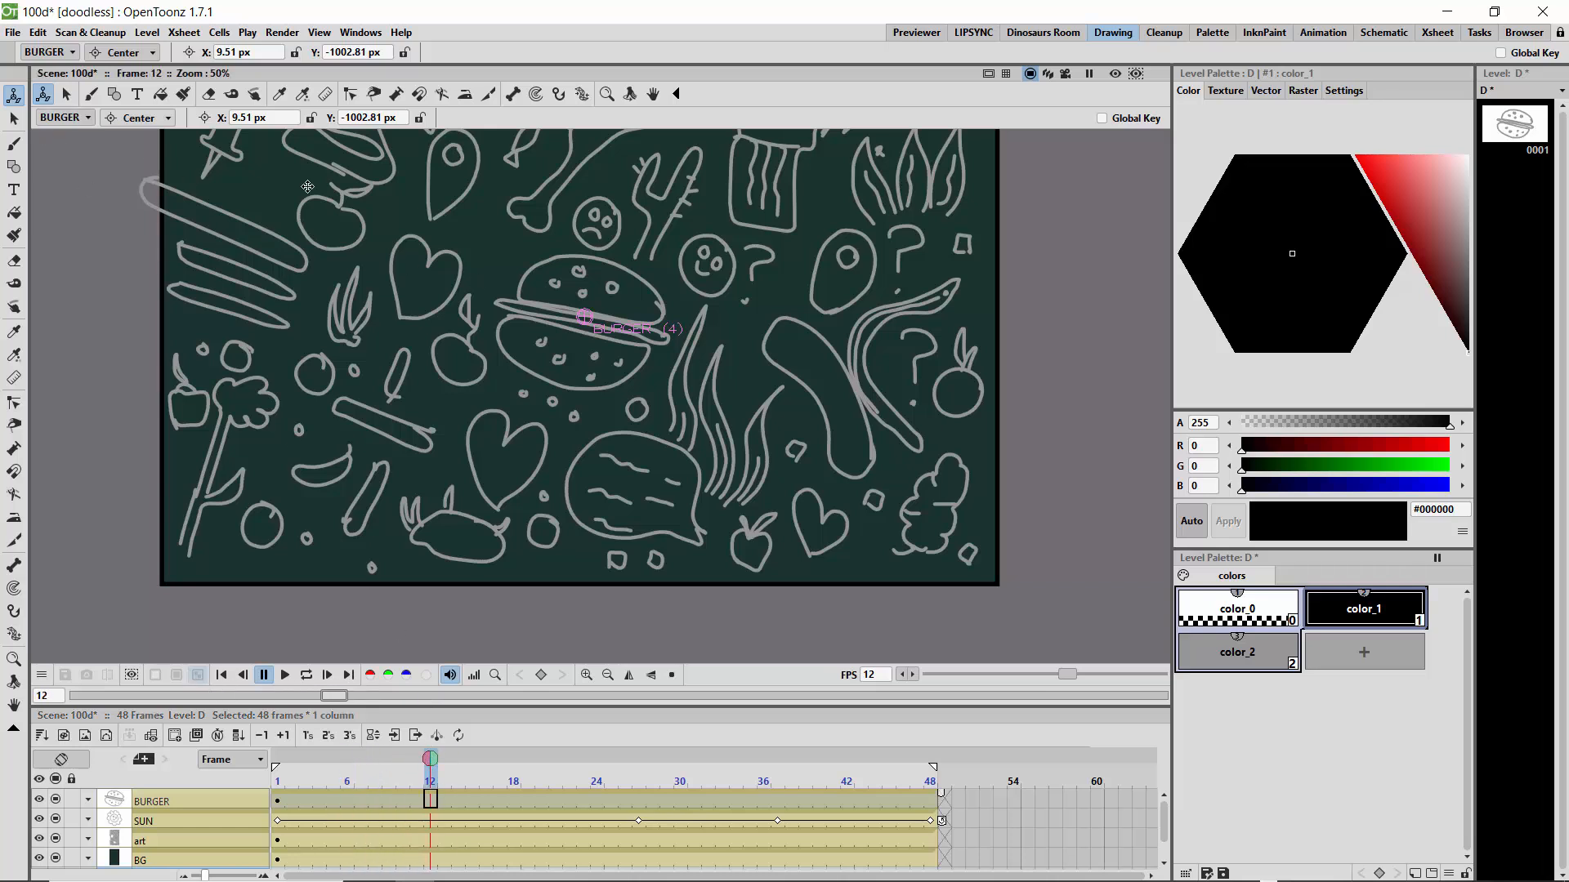
click(122, 124)
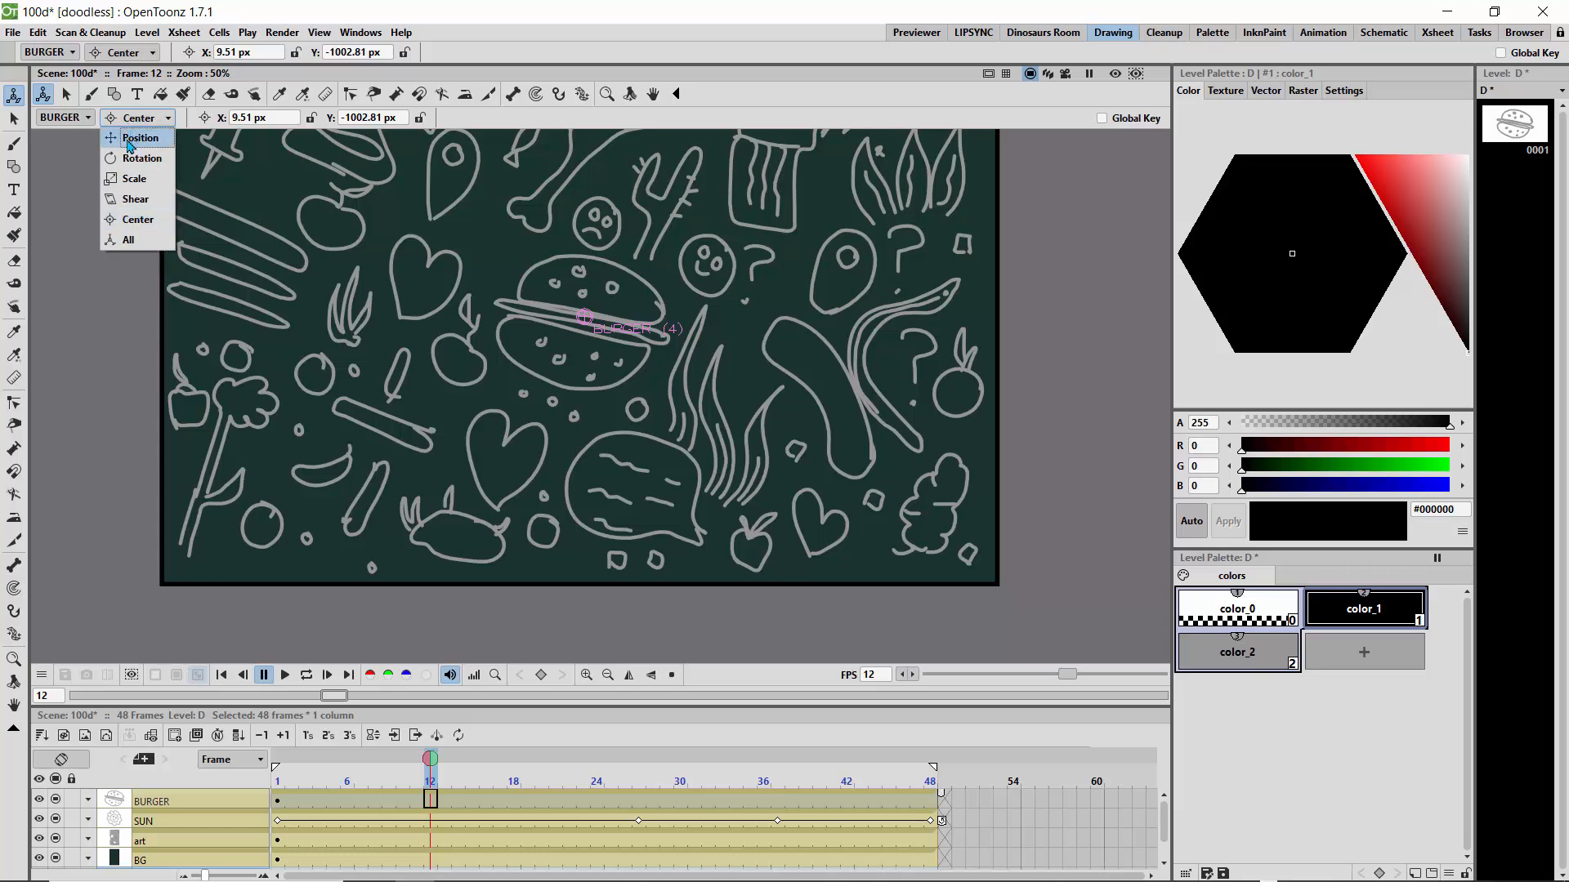
click(133, 142)
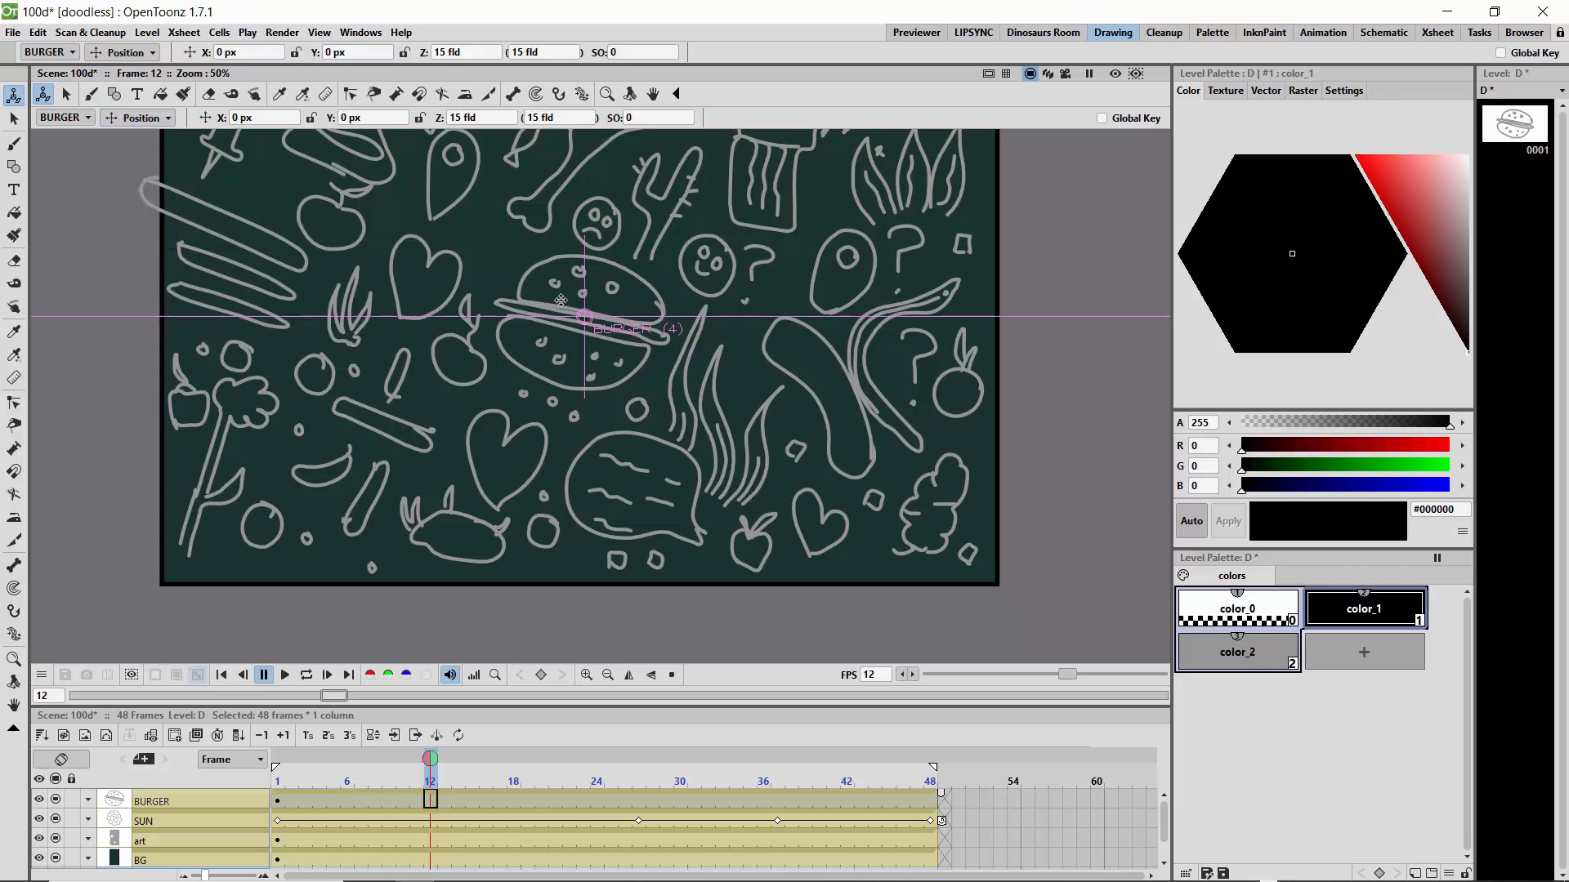
drag(561, 301, 562, 301)
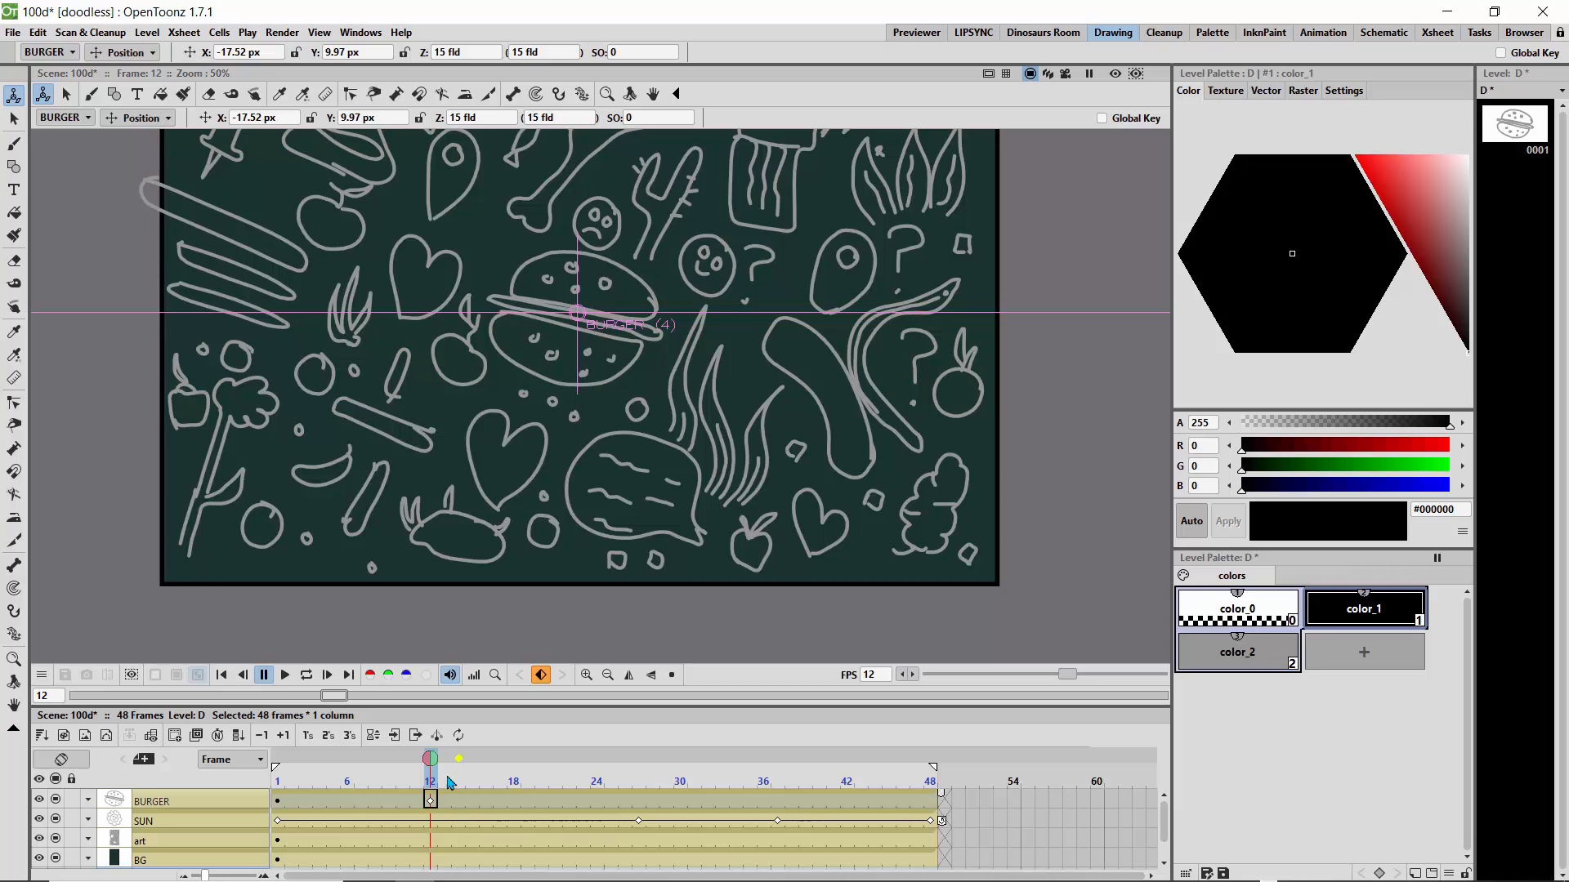
Step: Keyframe the burger's position at frame 19 to about X -4, Y -23 px and at frame 40 to about X 17, Y -15 px
drag(430, 765, 528, 761)
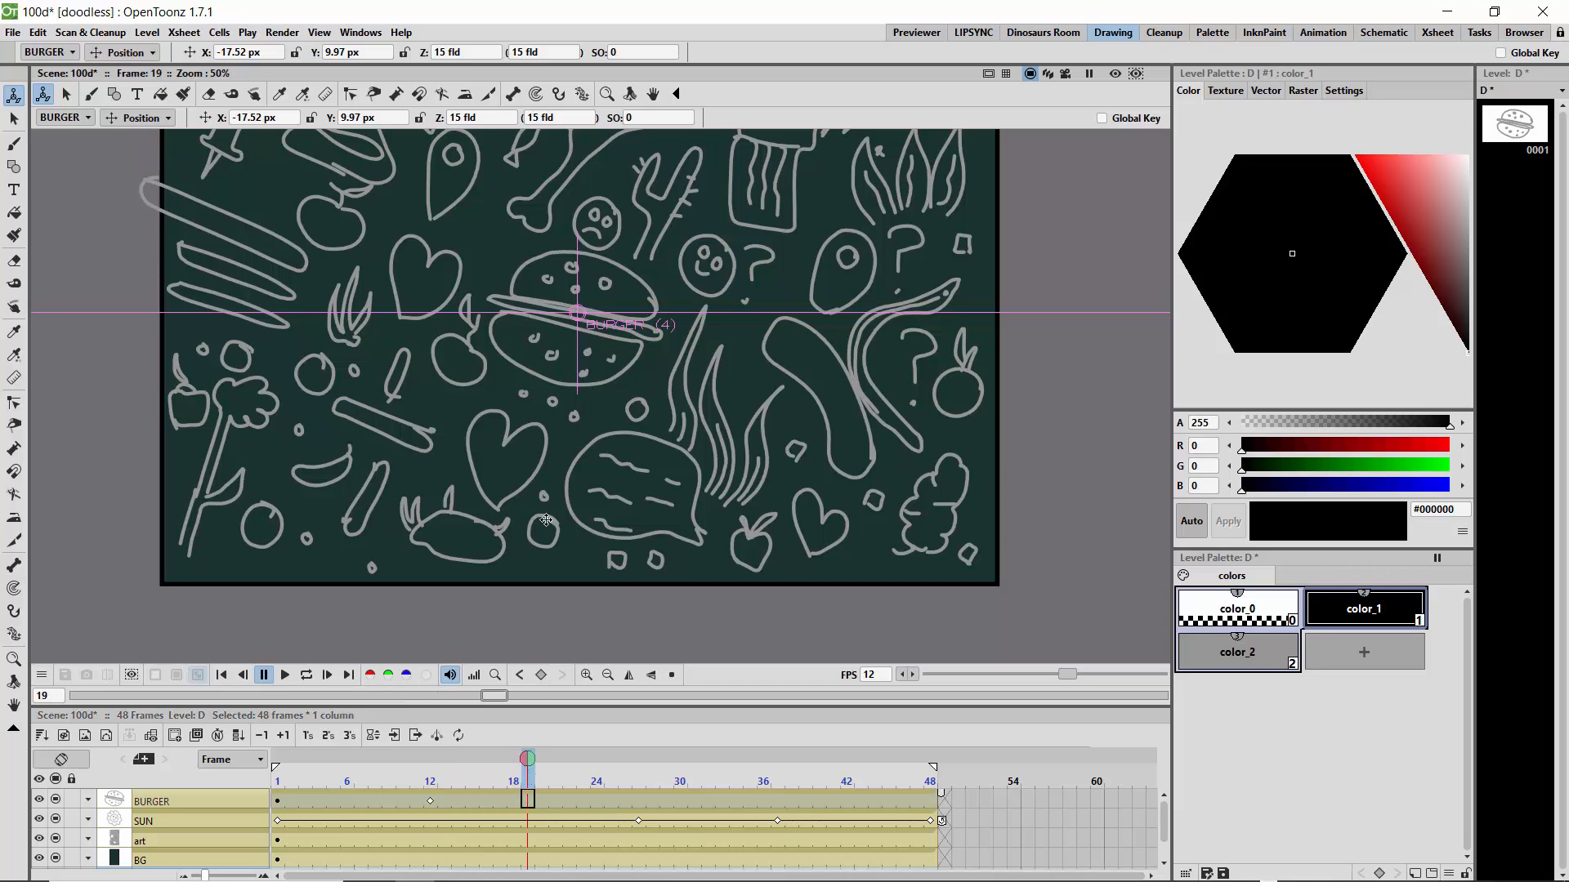
drag(577, 313, 606, 331)
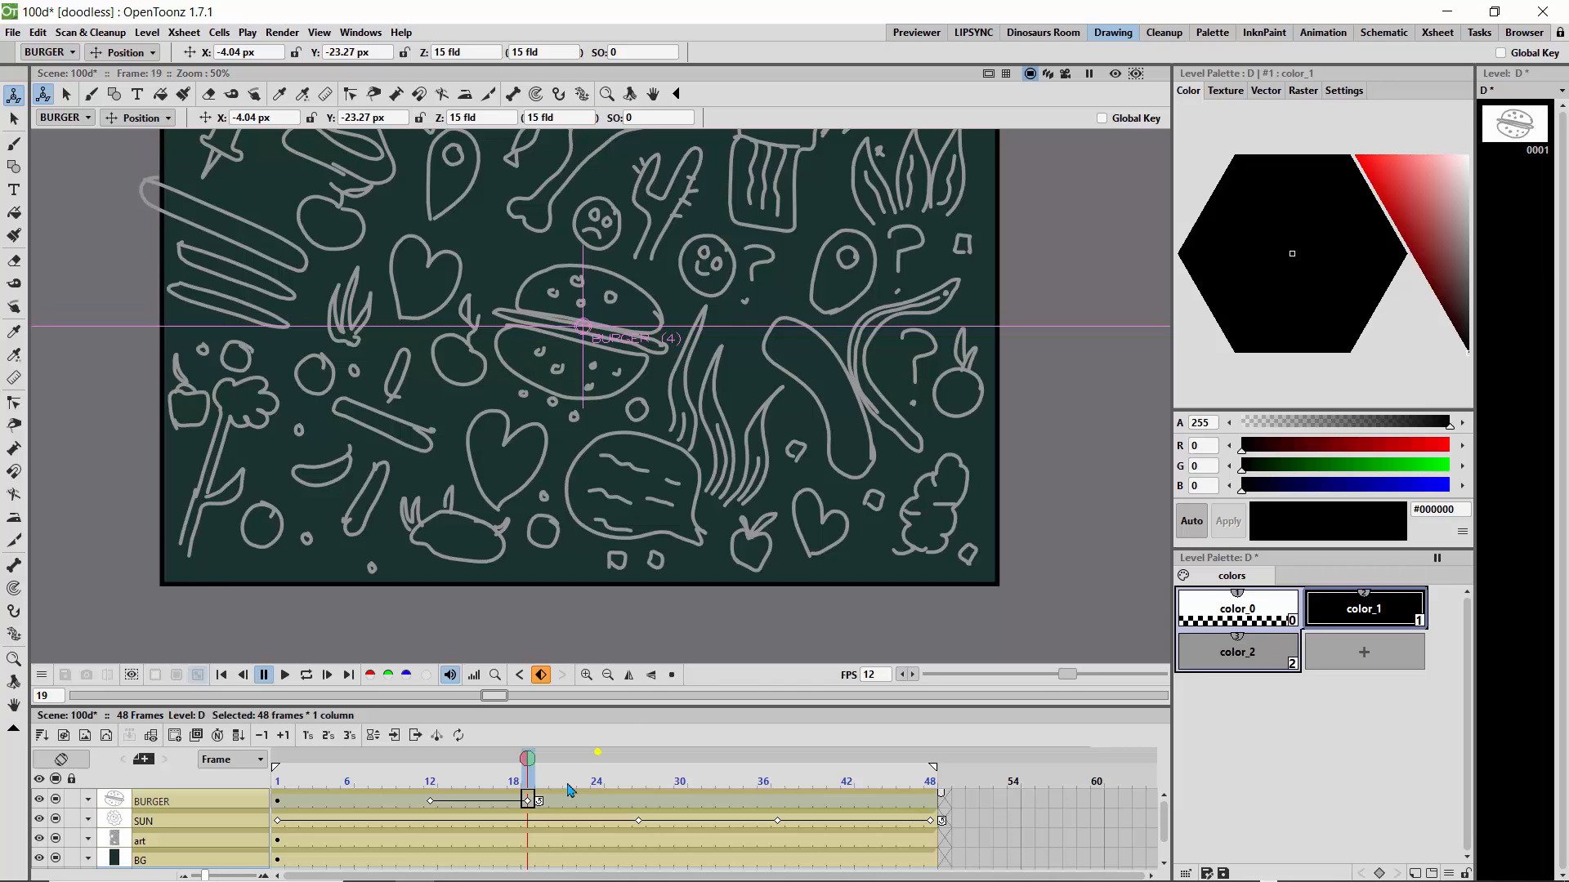
drag(531, 762, 820, 762)
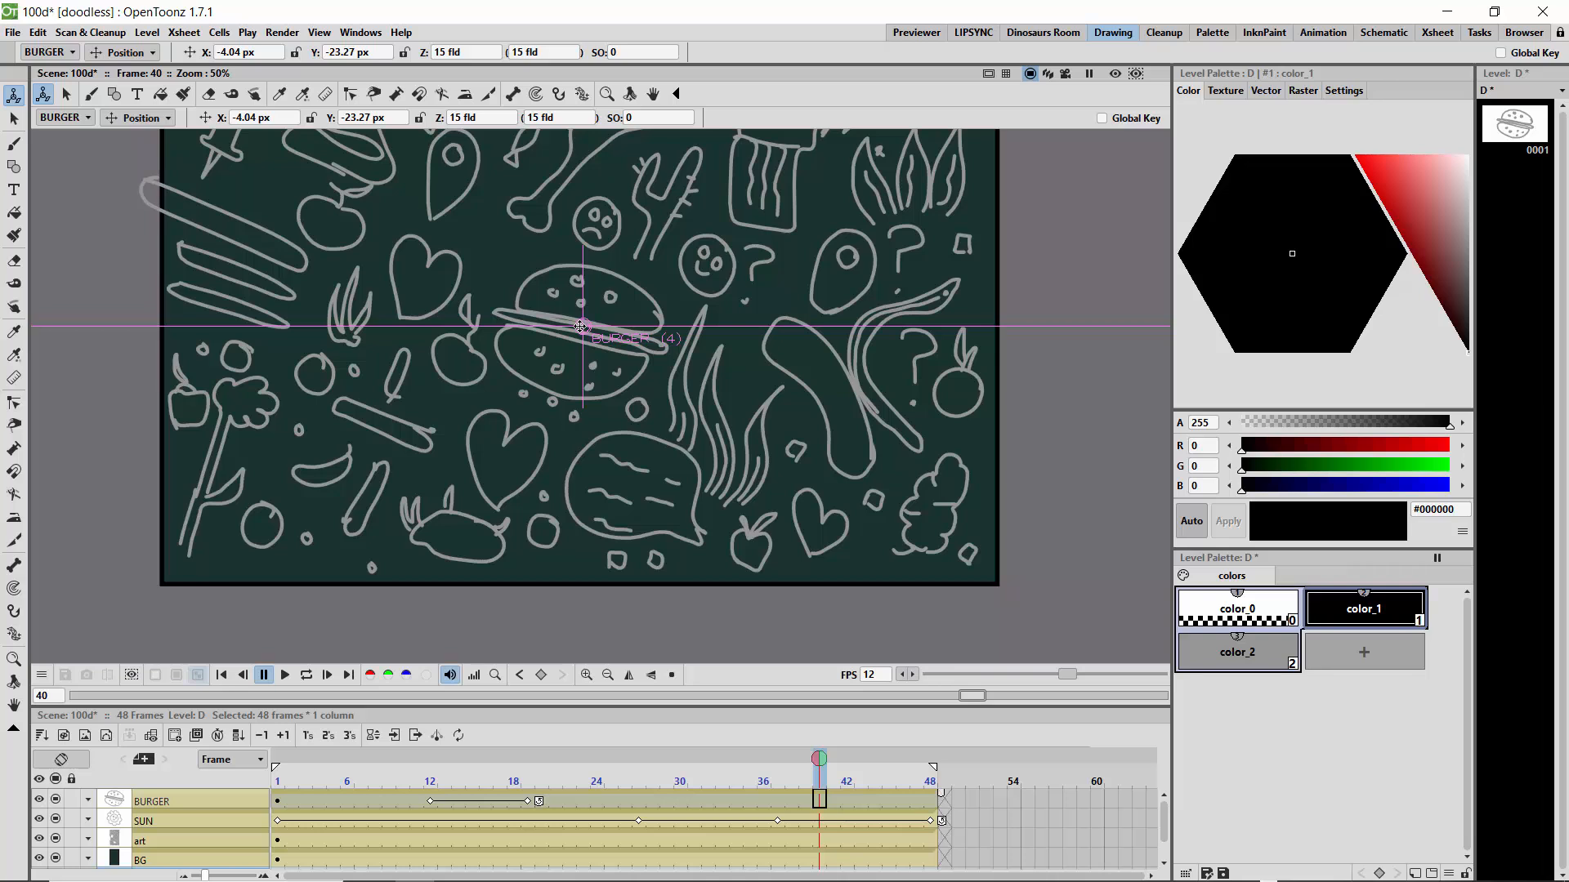
drag(583, 326, 592, 323)
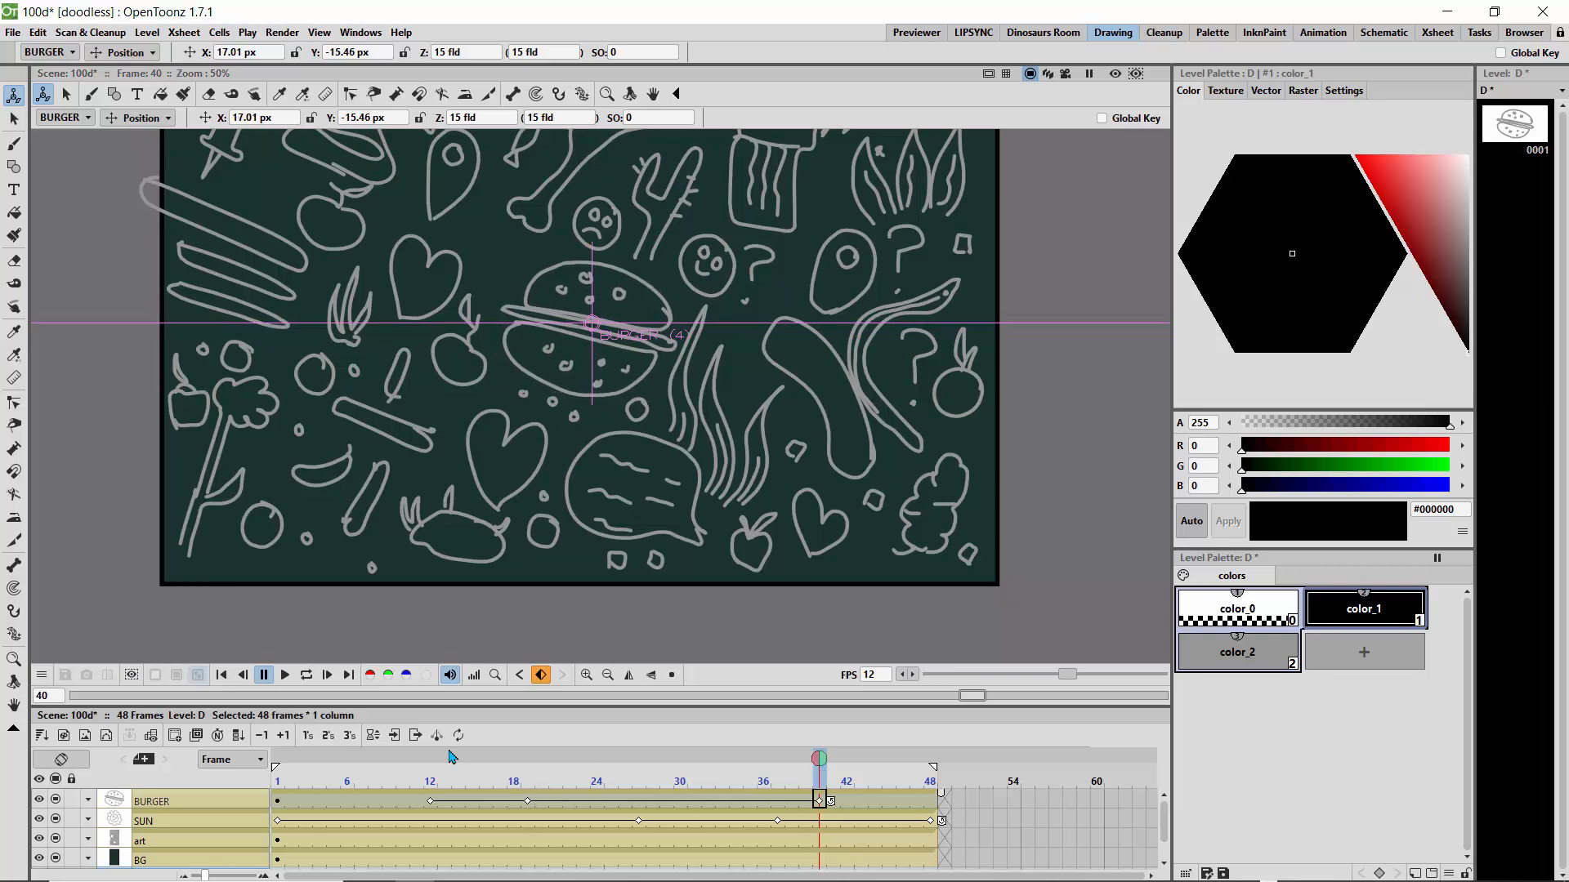
Step: Play the animation in a loop with the whole scene in view, then stop playback
click(311, 680)
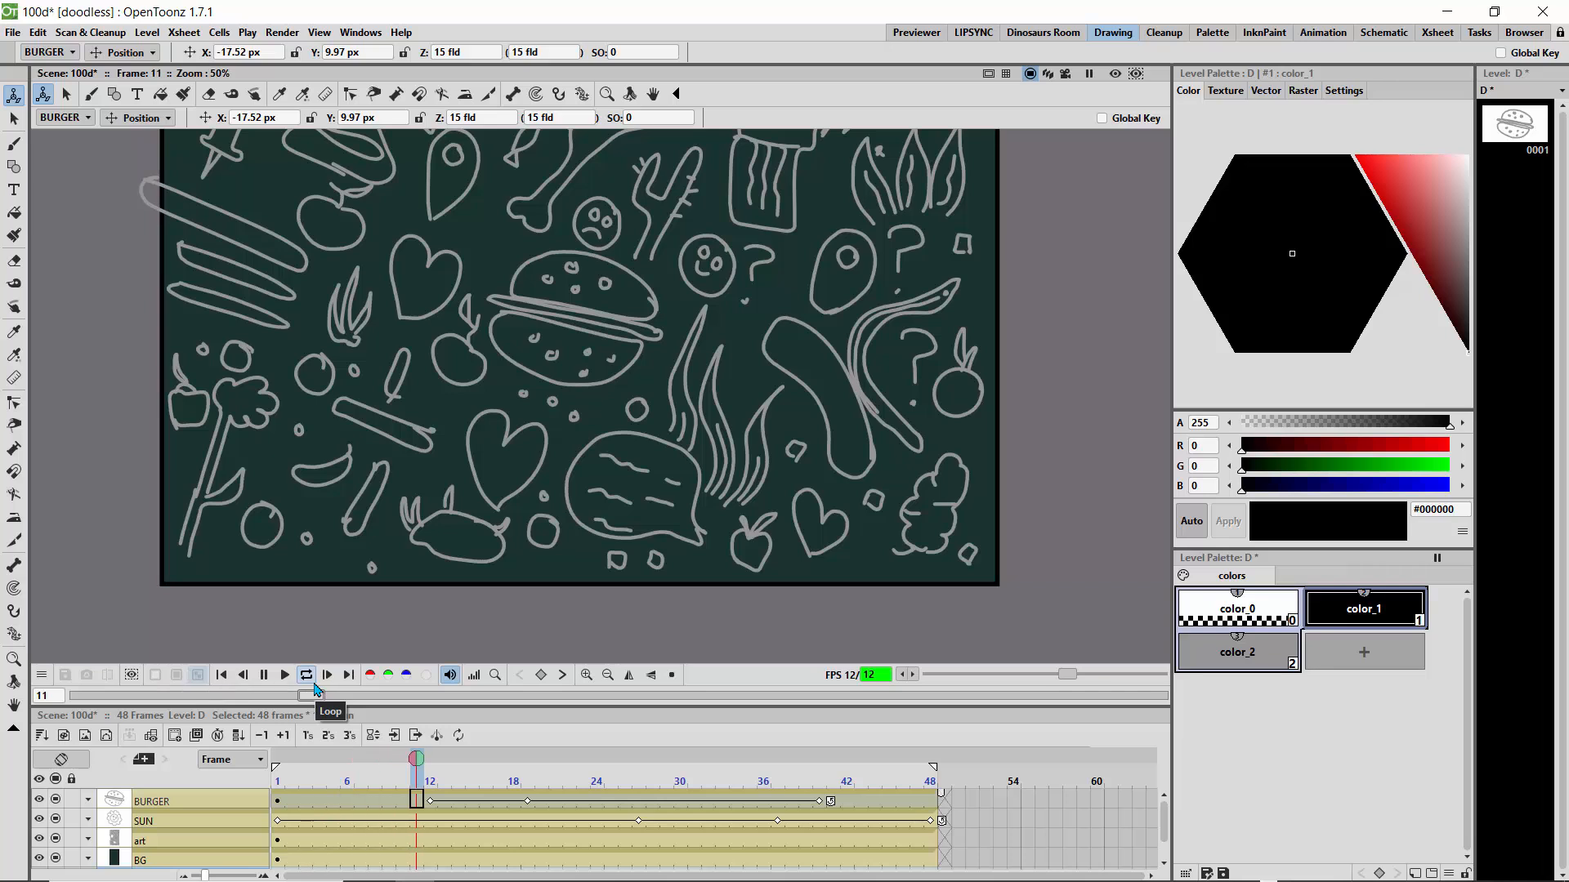
click(673, 678)
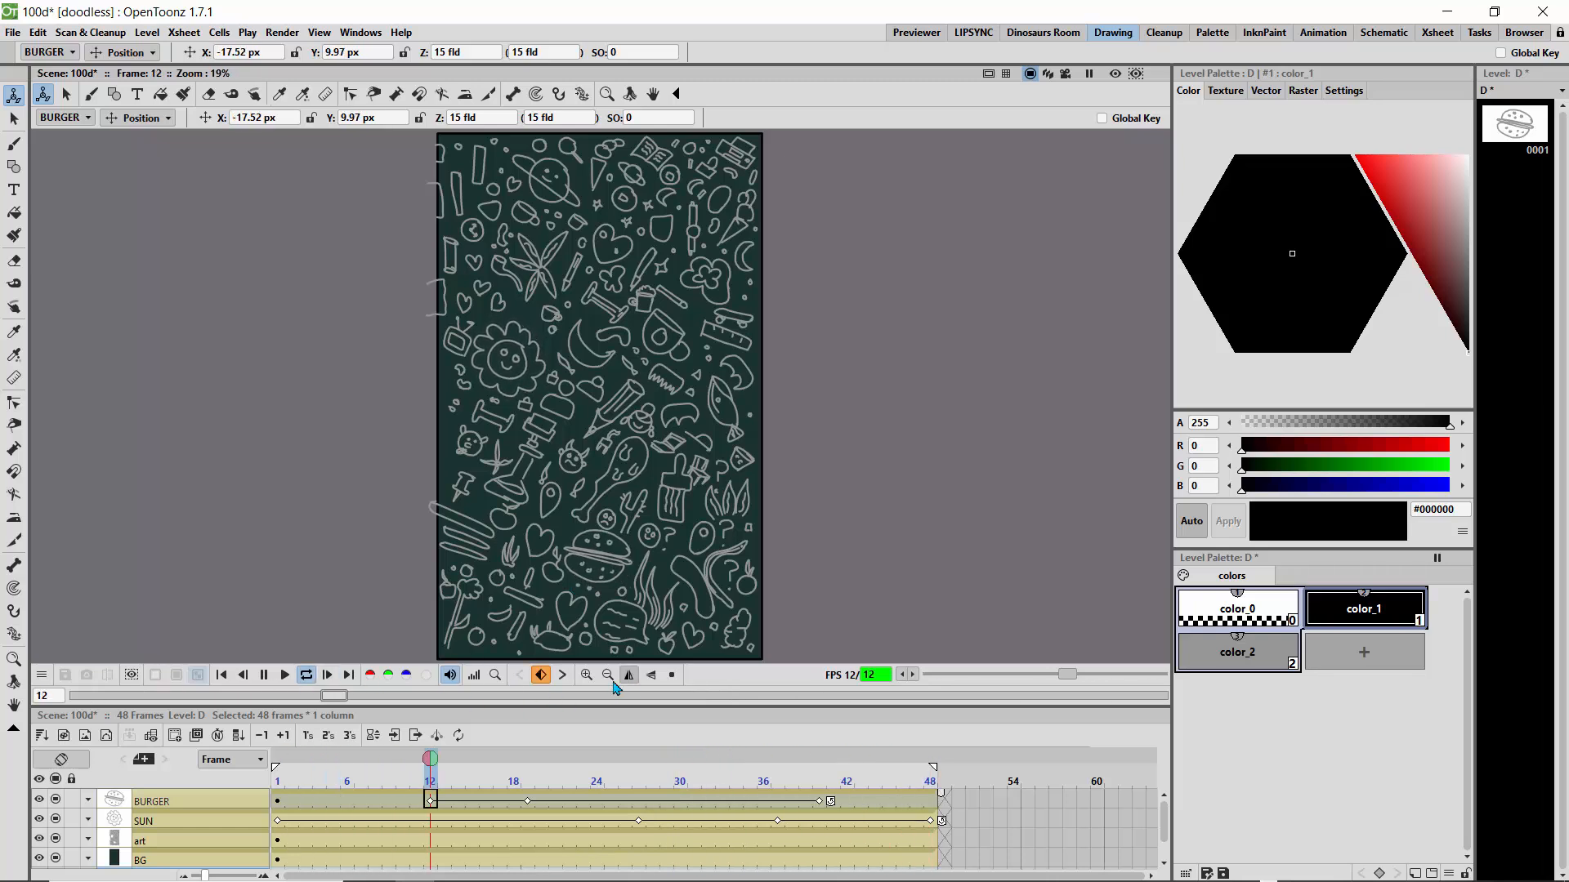
click(263, 675)
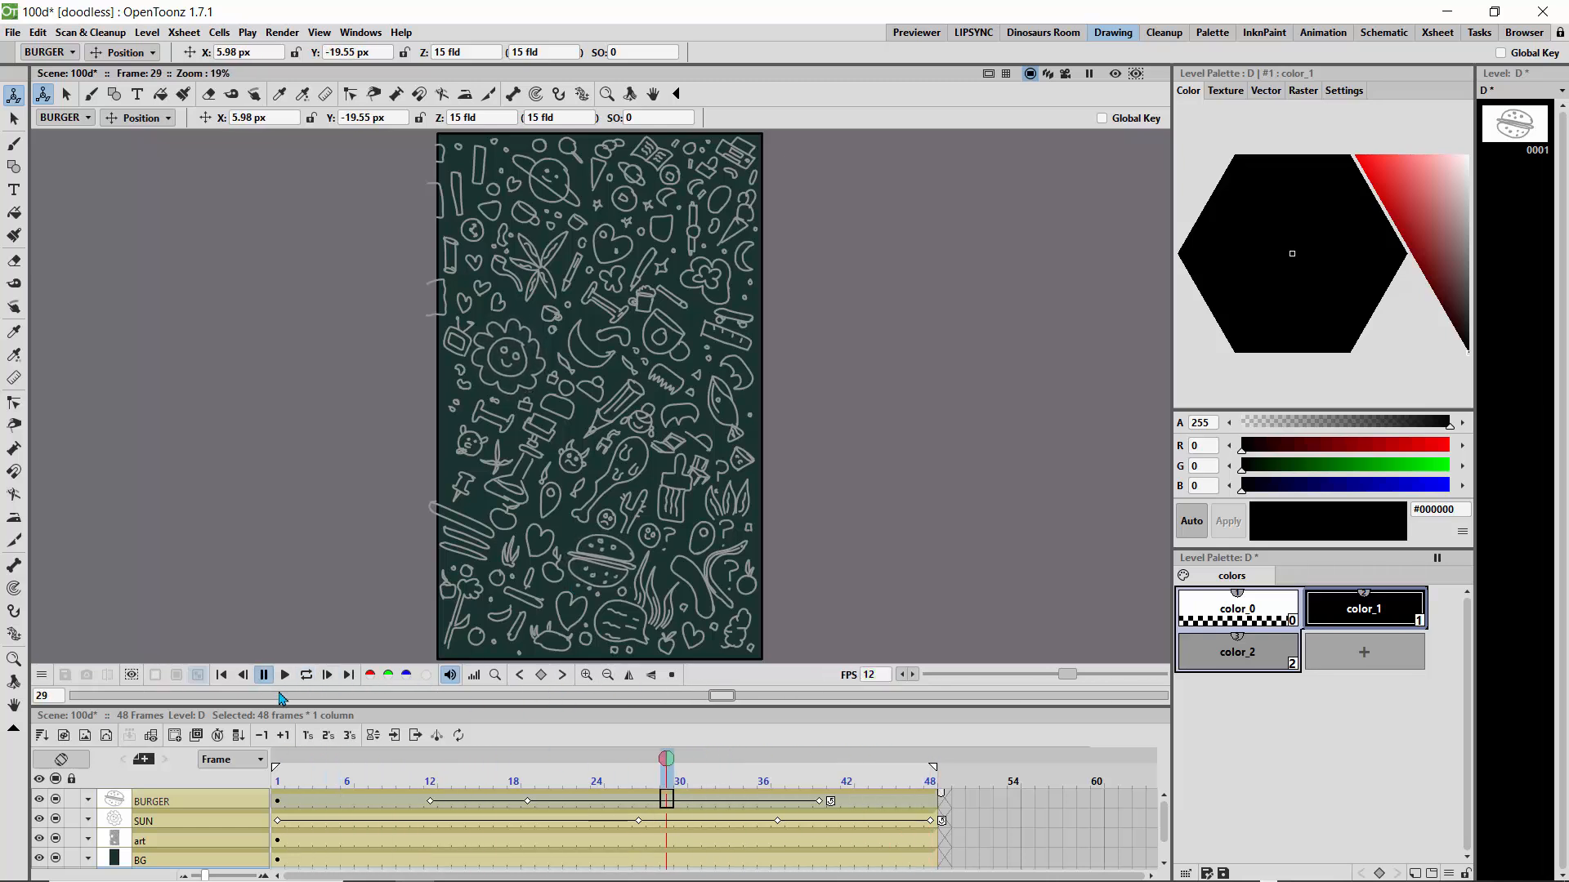
Step: Select all strokes of the whale doodle in the art column's frame 1 drawing and group them
click(14, 119)
click(187, 850)
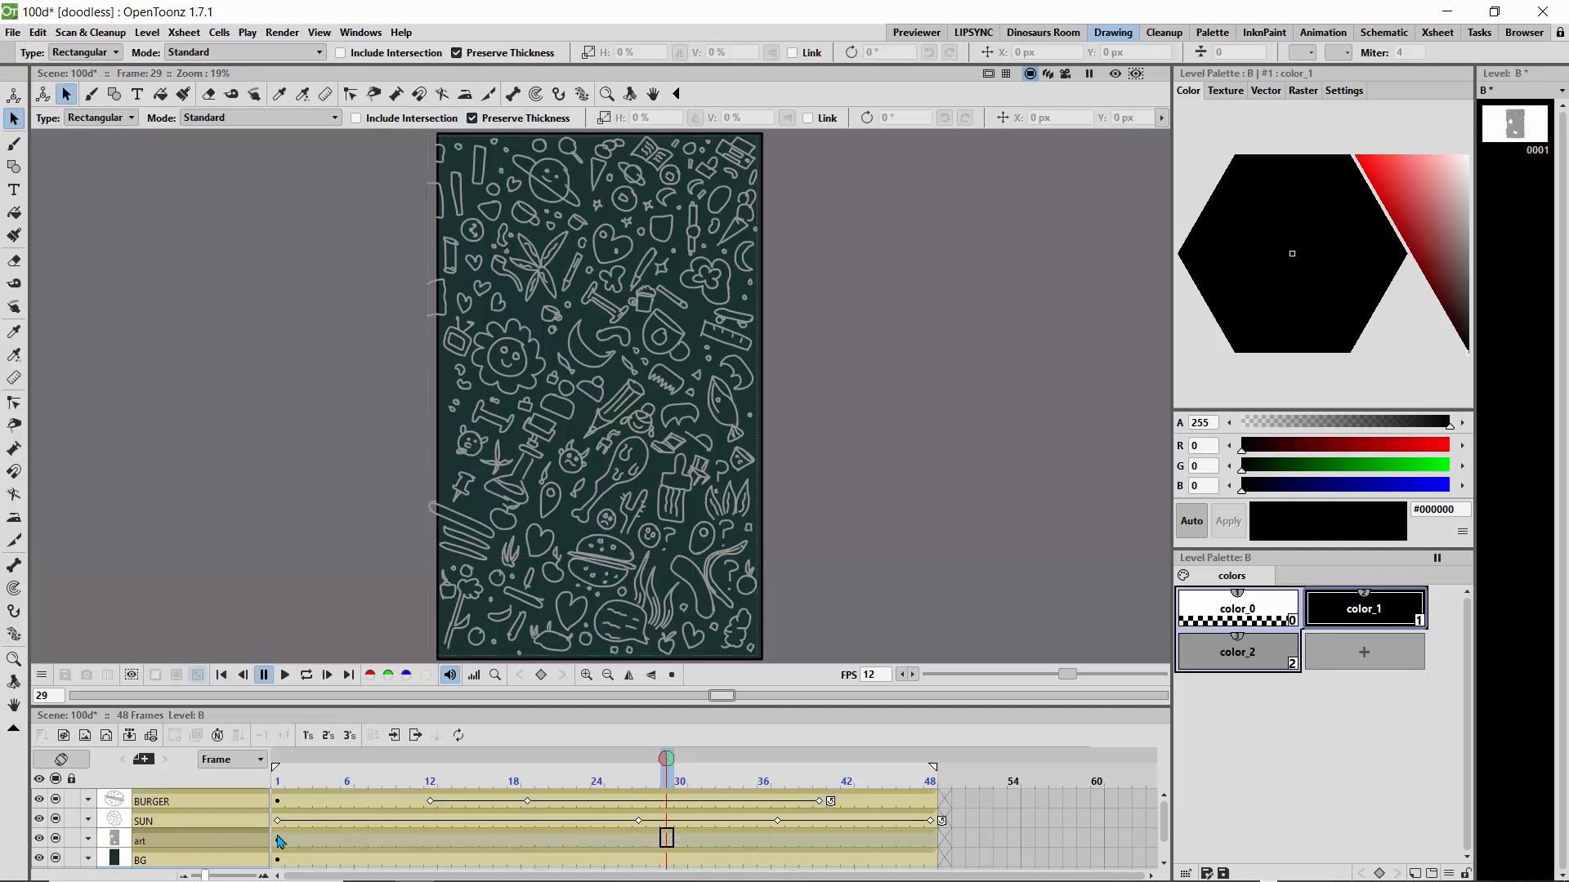
click(278, 839)
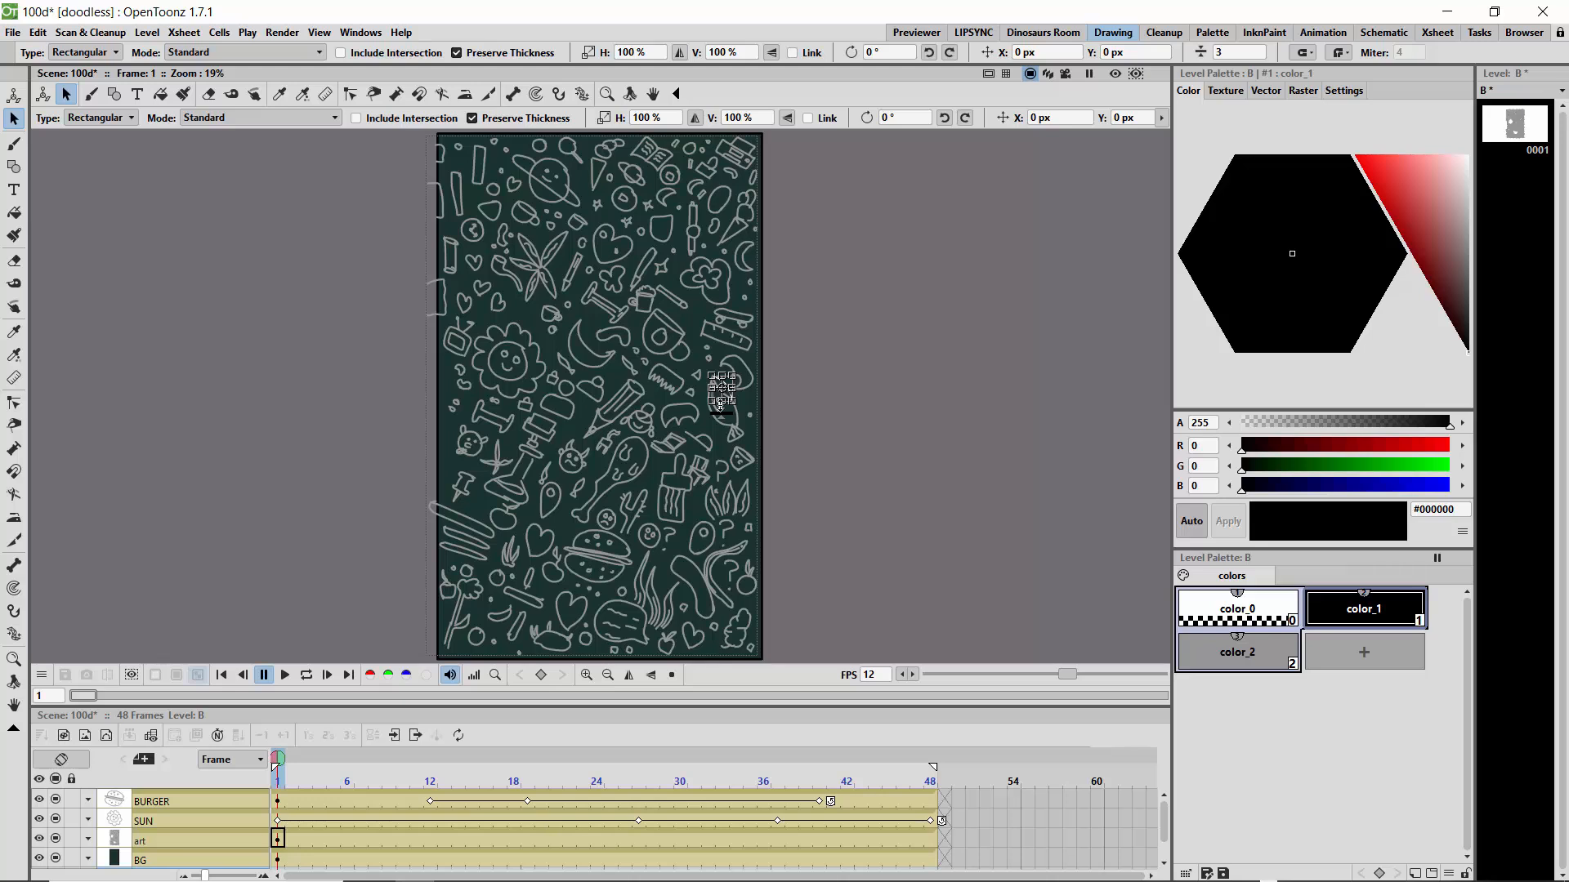
click(586, 677)
click(586, 676)
click(585, 677)
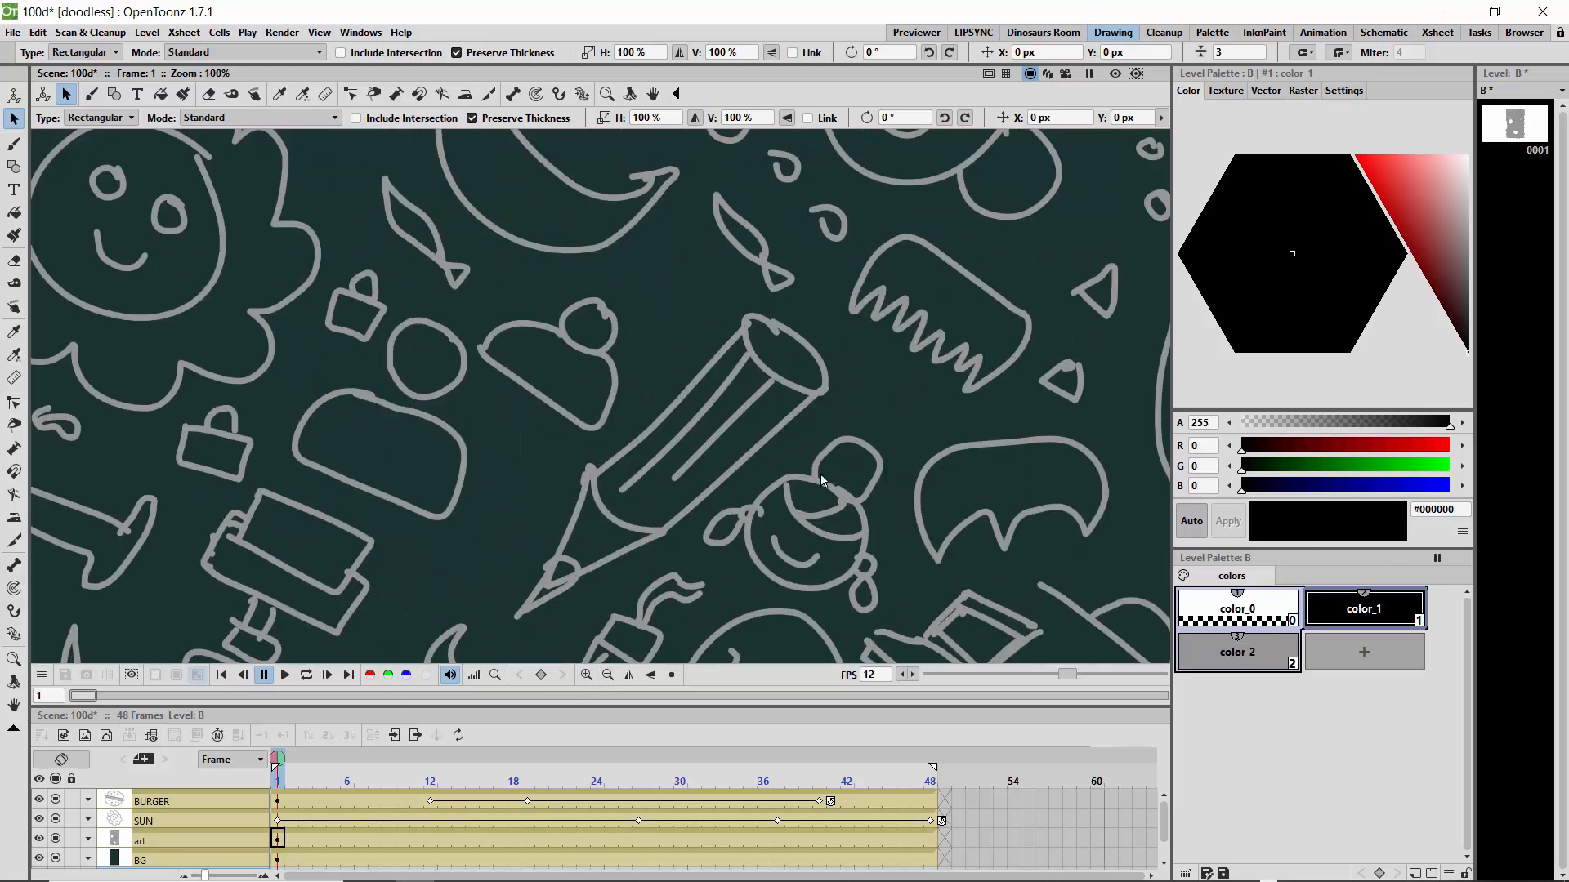
drag(934, 399, 589, 368)
drag(810, 407, 678, 382)
click(757, 336)
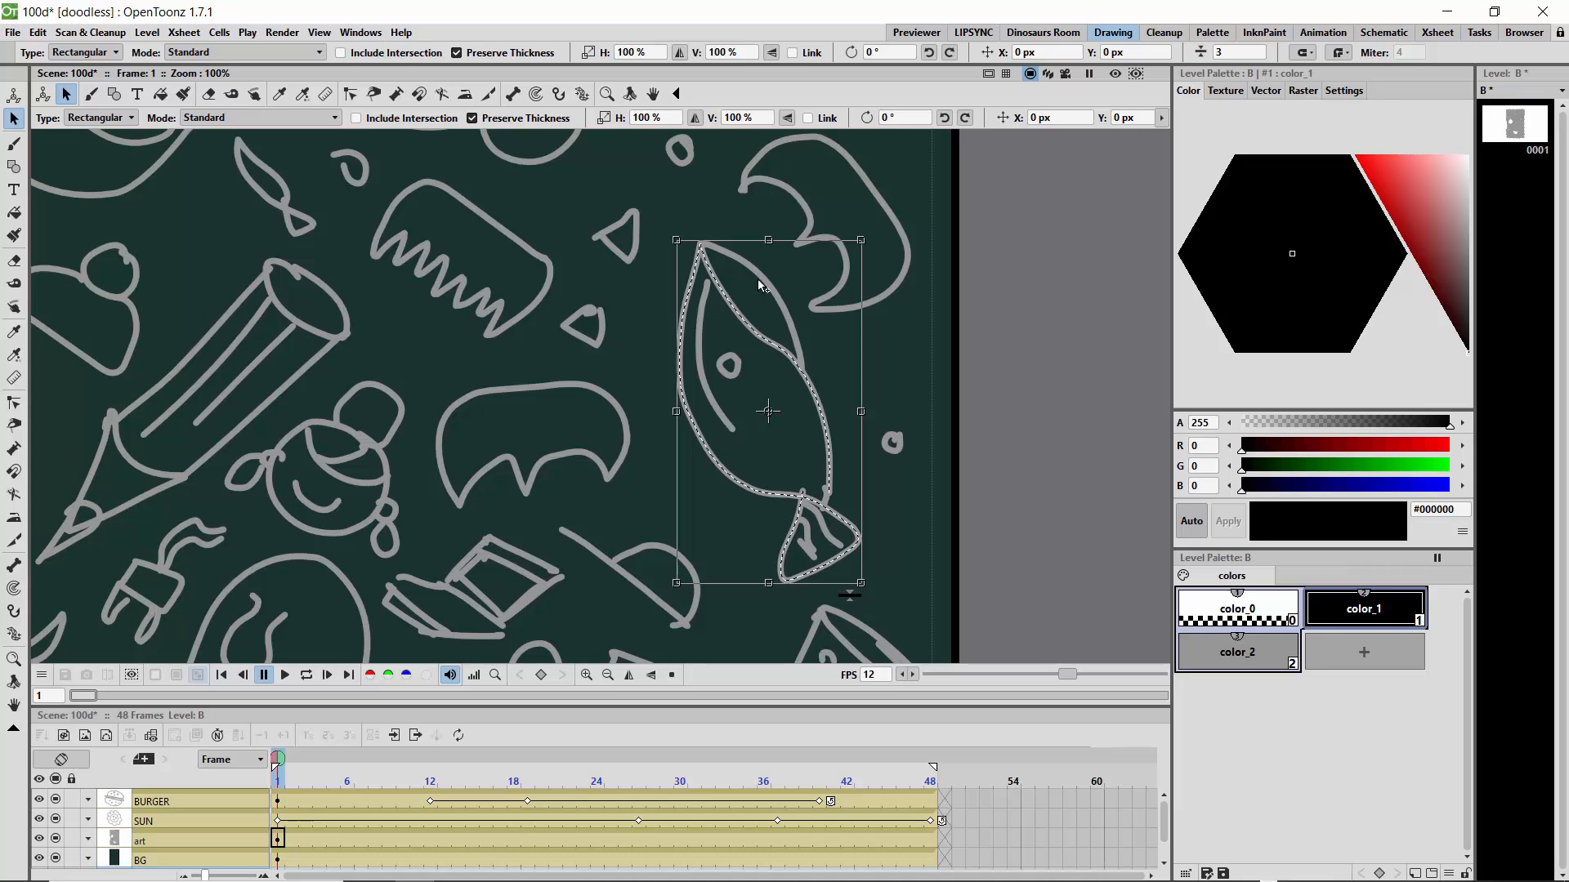
shift+click(775, 291)
shift+click(729, 365)
shift+click(707, 367)
shift+click(827, 515)
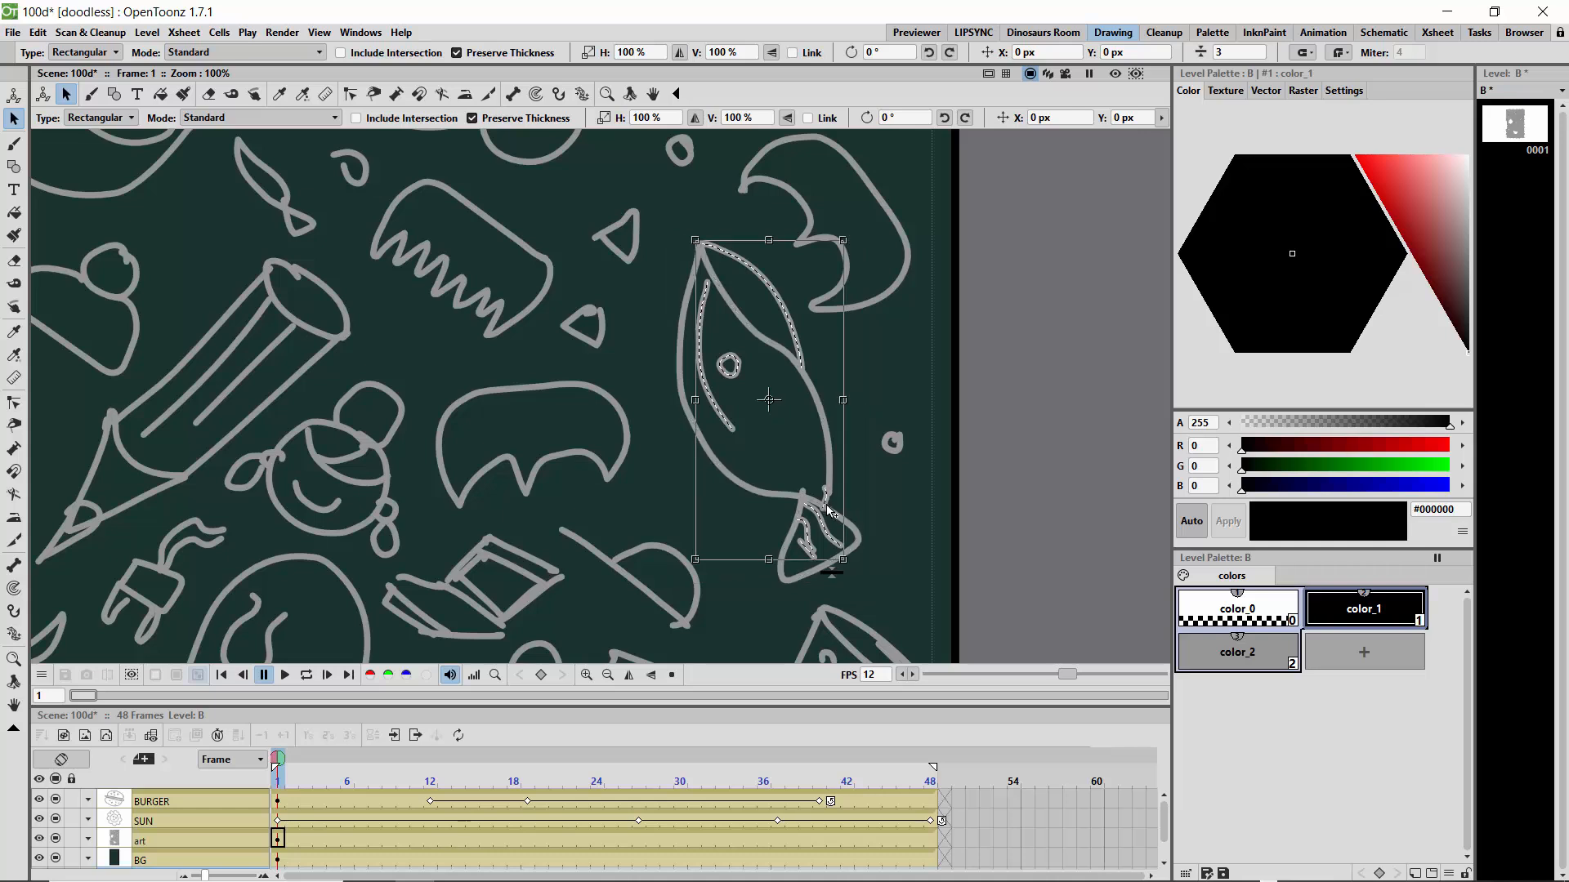
shift+click(830, 468)
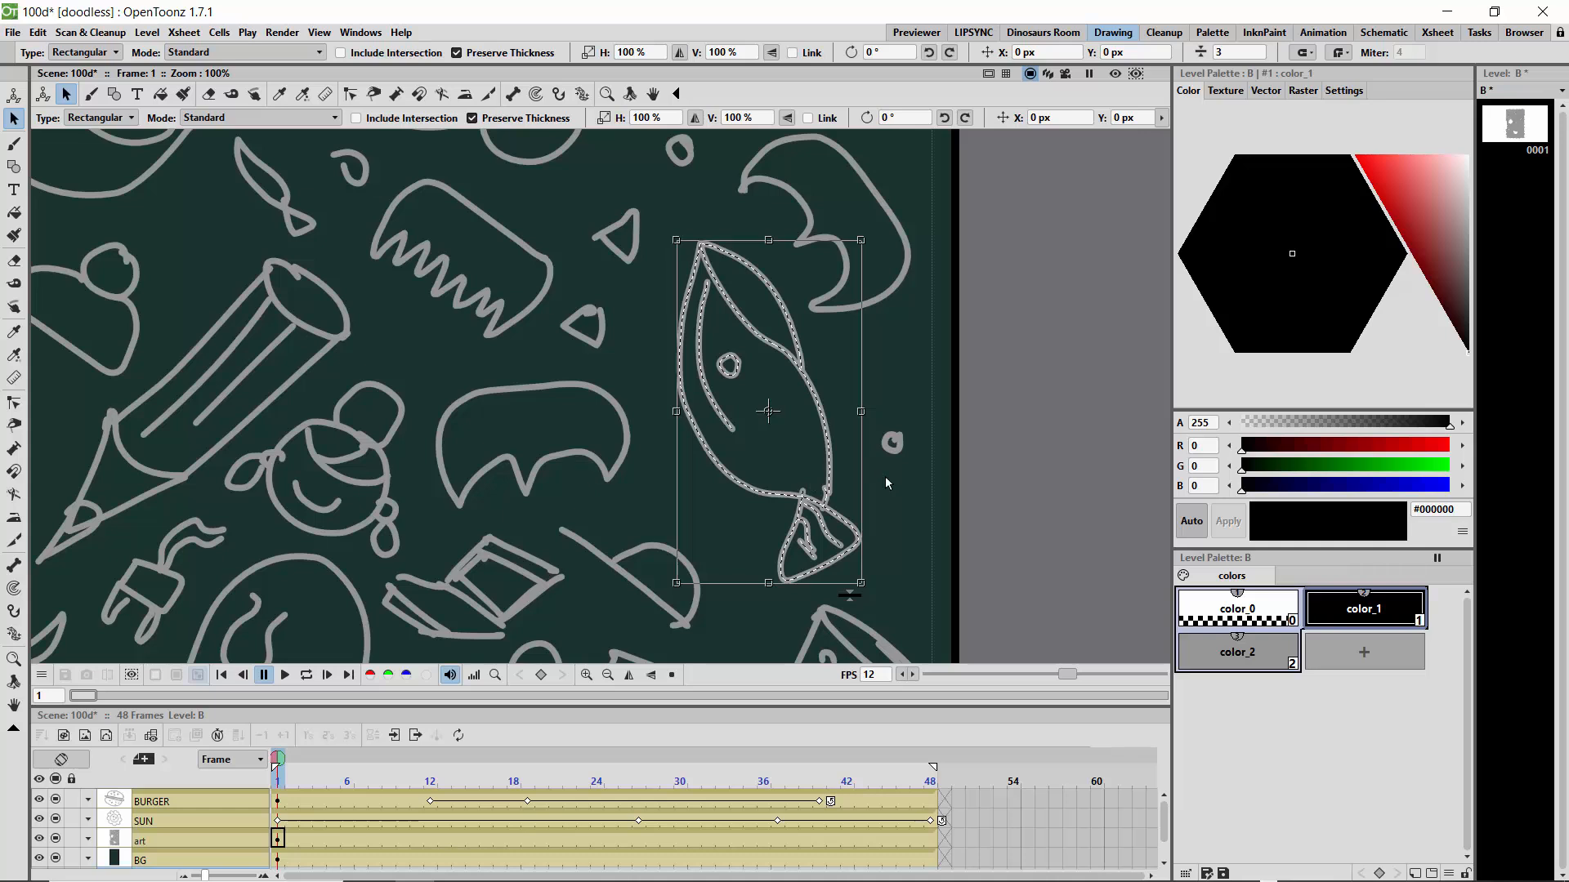
key(ctrl+g)
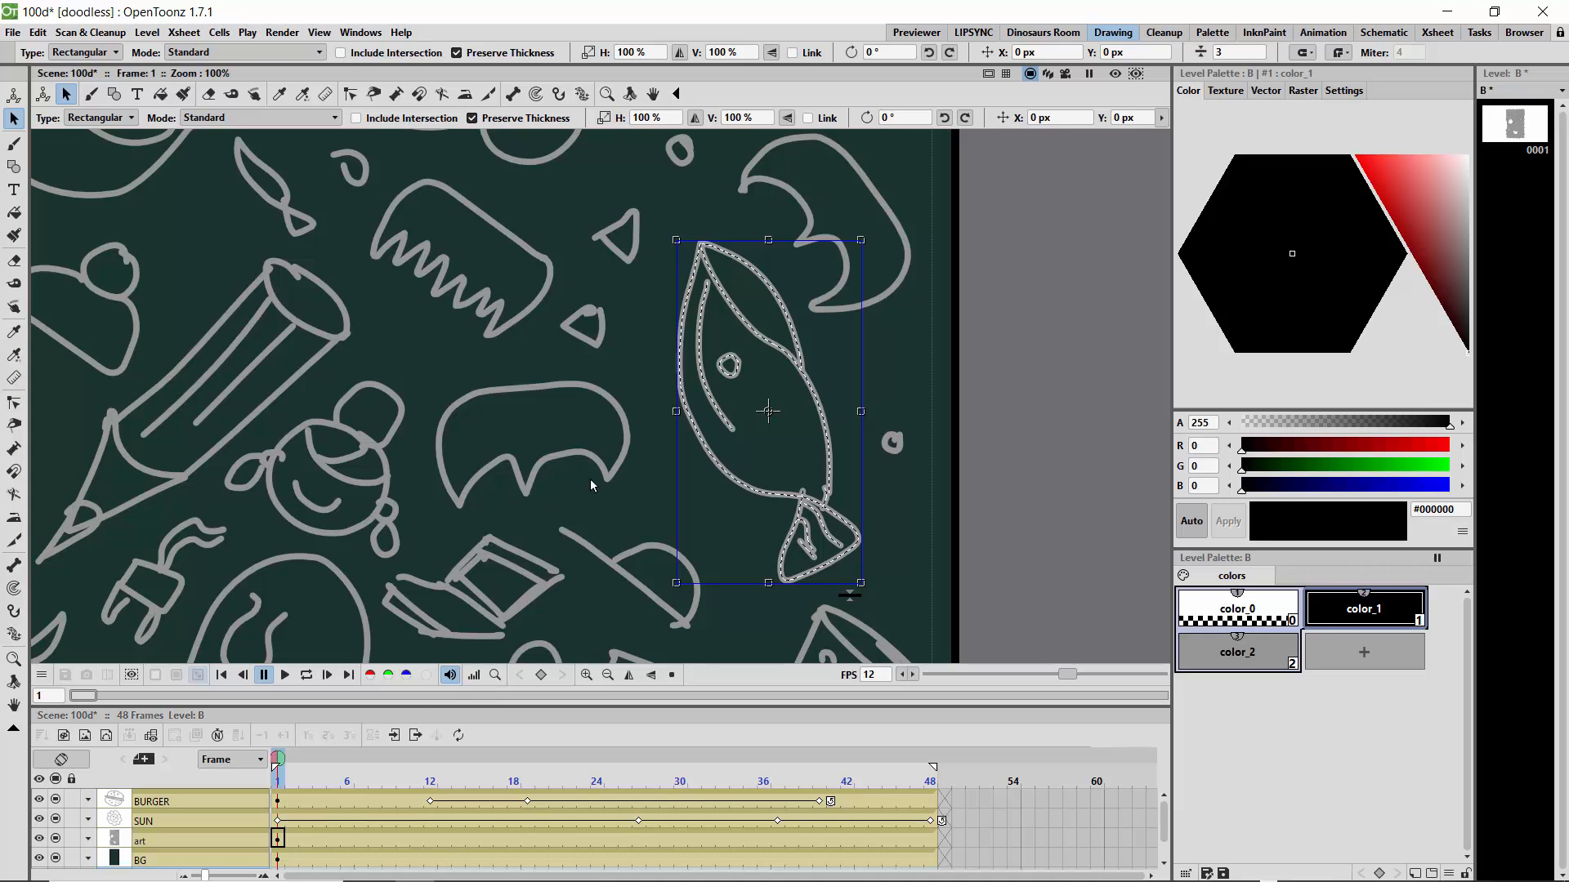
Step: Cut the grouped whale from art and paste it into a new Toonz Vector Level named E above BURGER at frame 1
key(Delete)
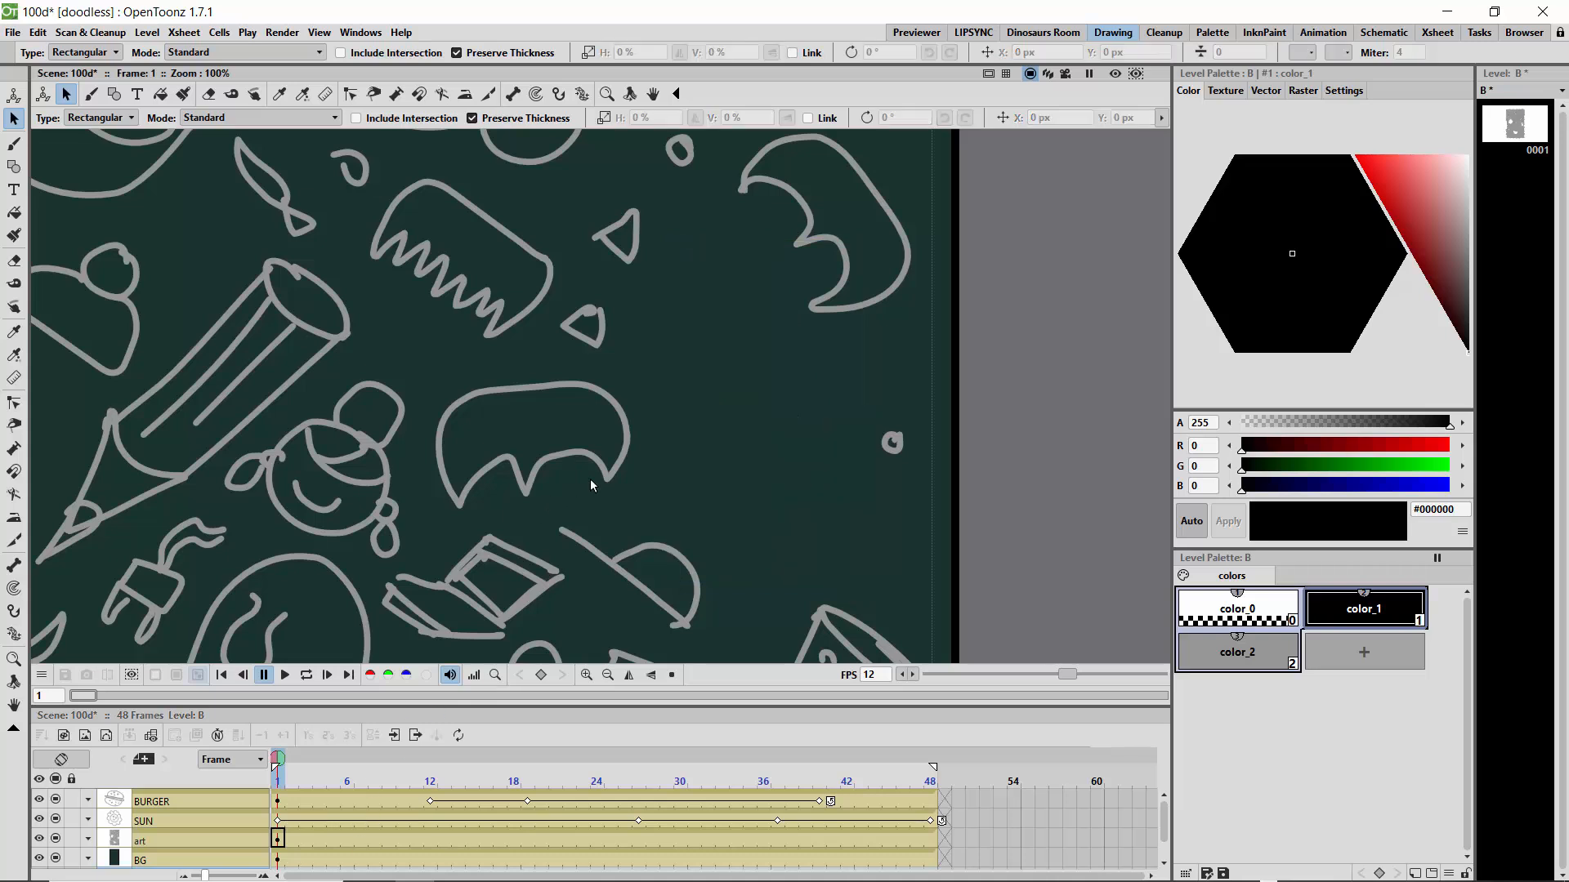
click(277, 801)
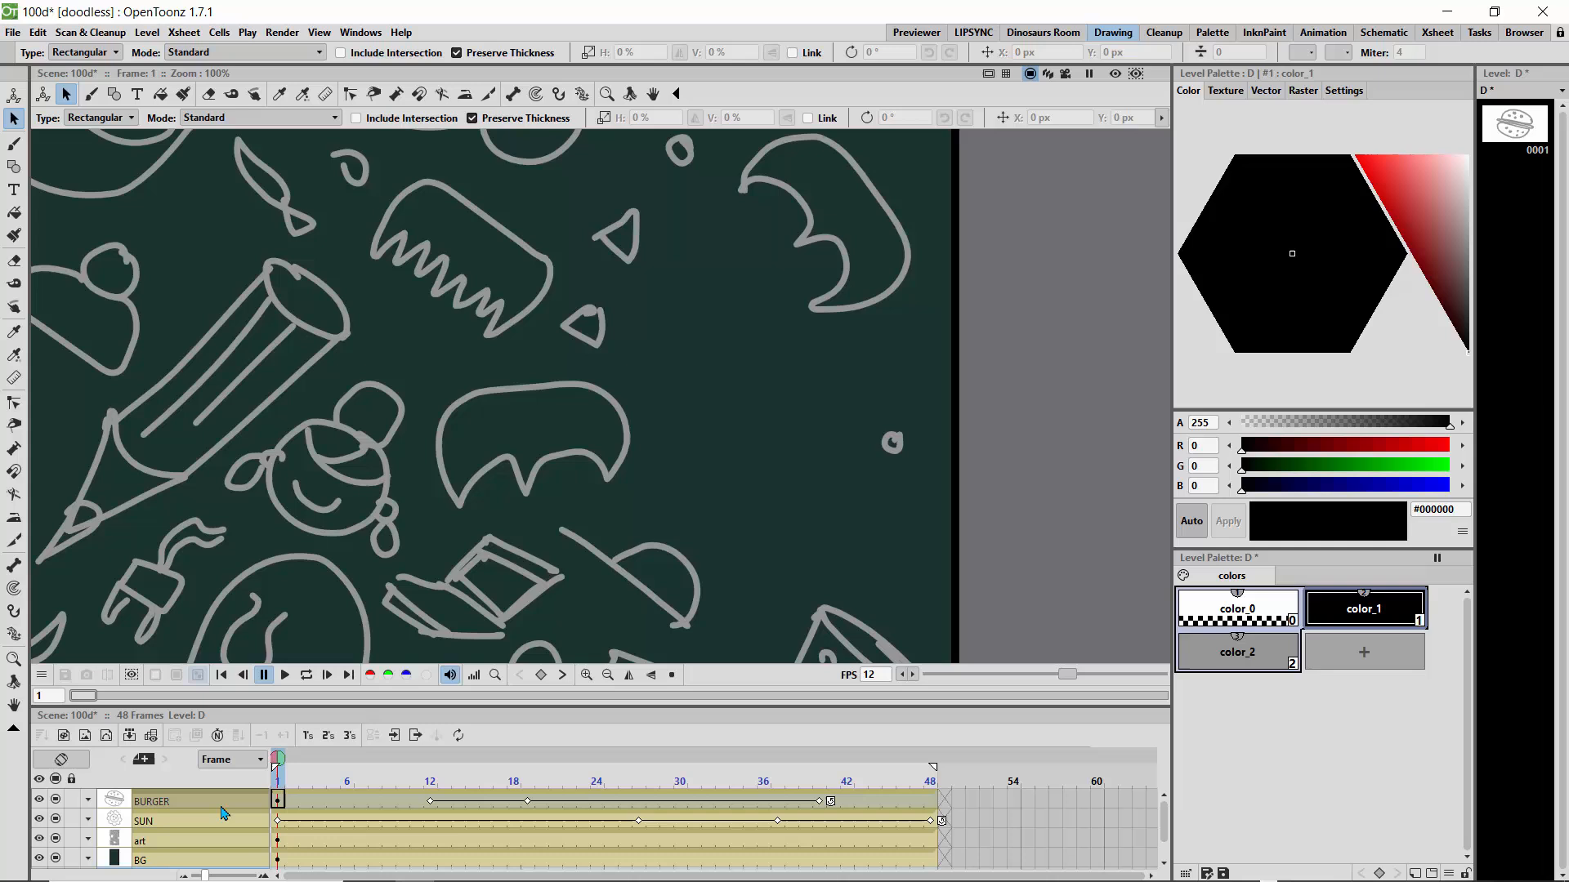
click(107, 736)
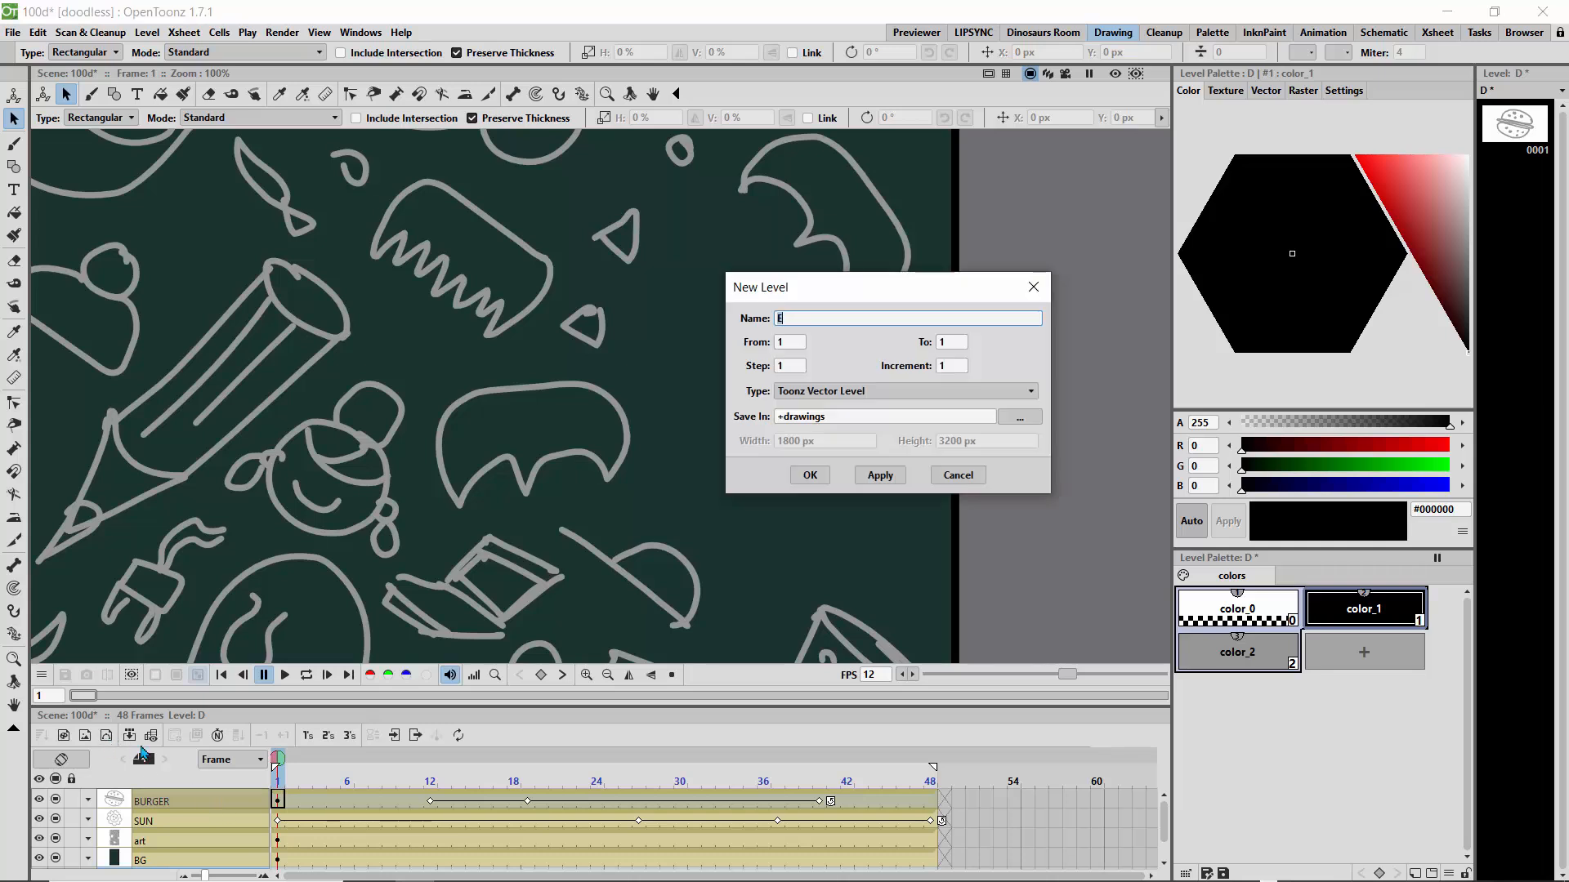
click(810, 475)
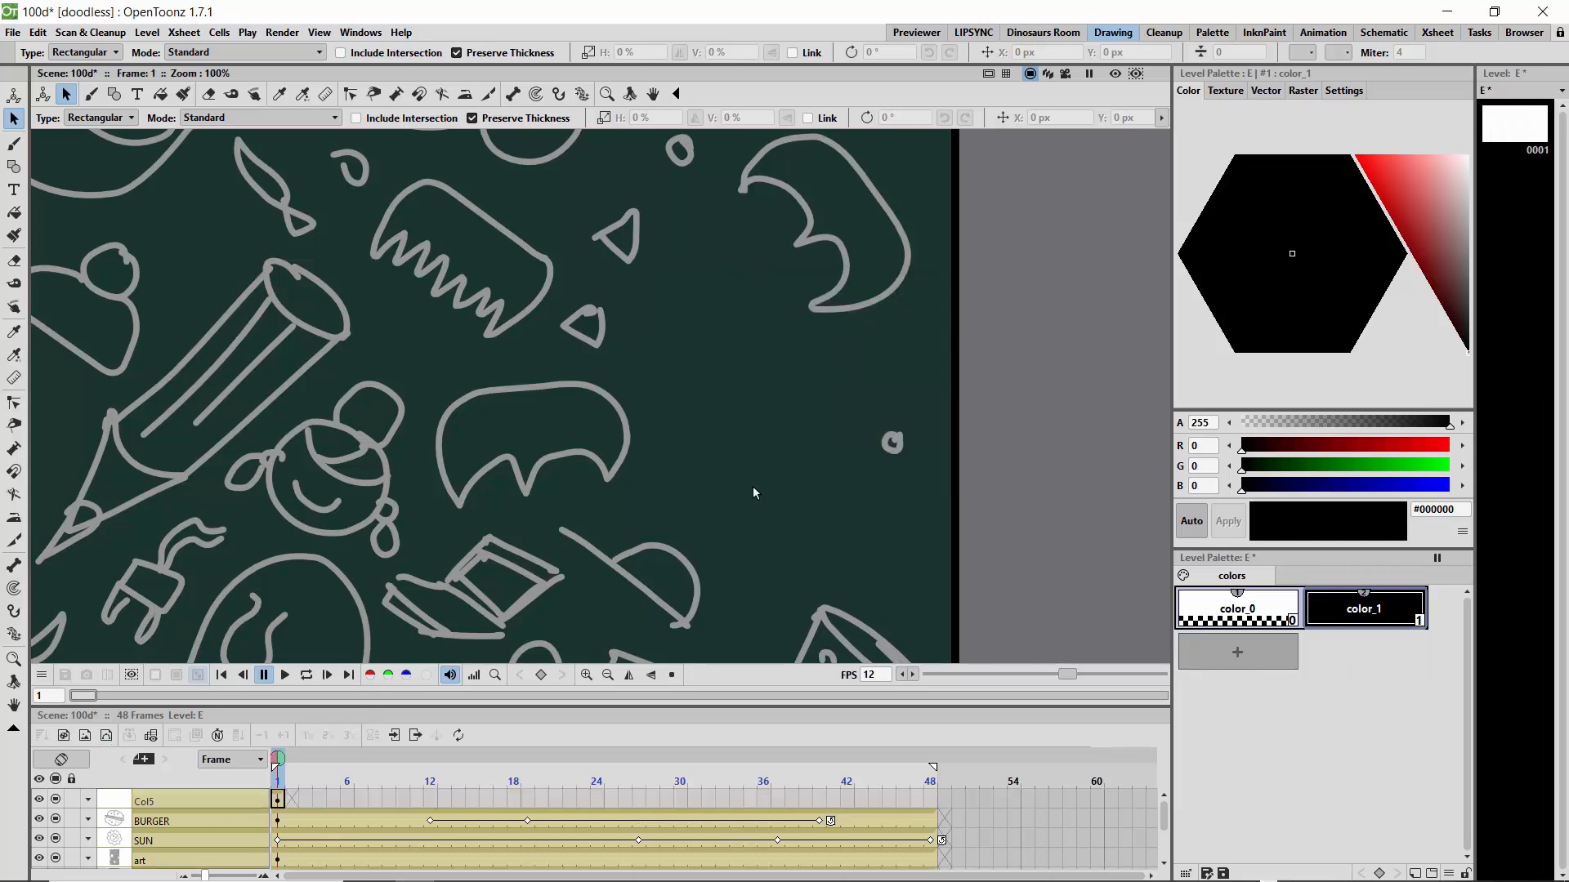
click(279, 803)
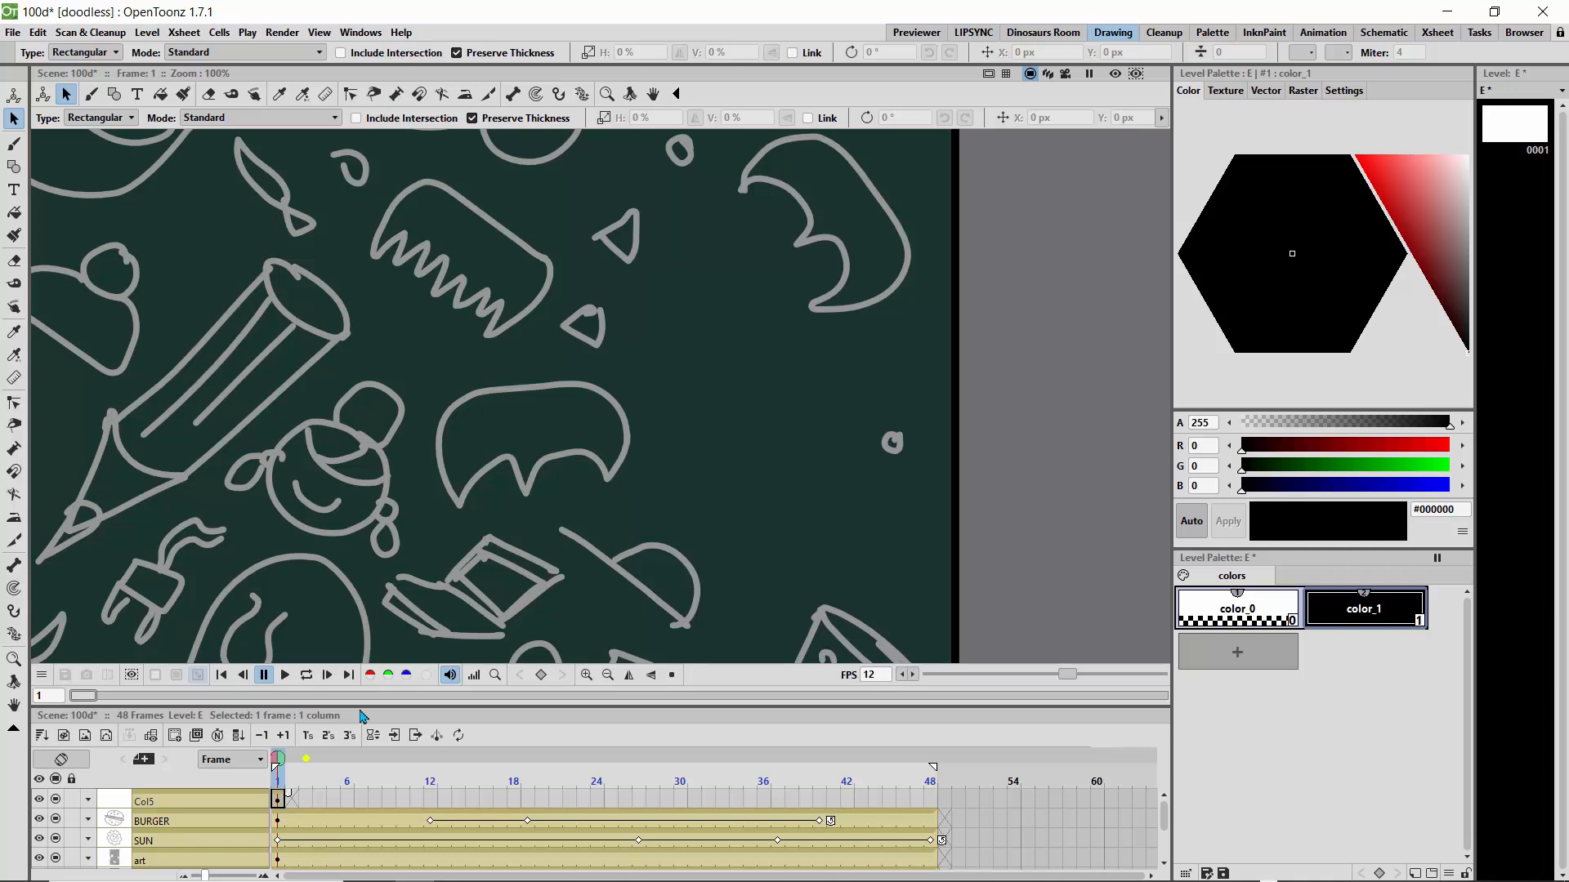
key(ctrl+v)
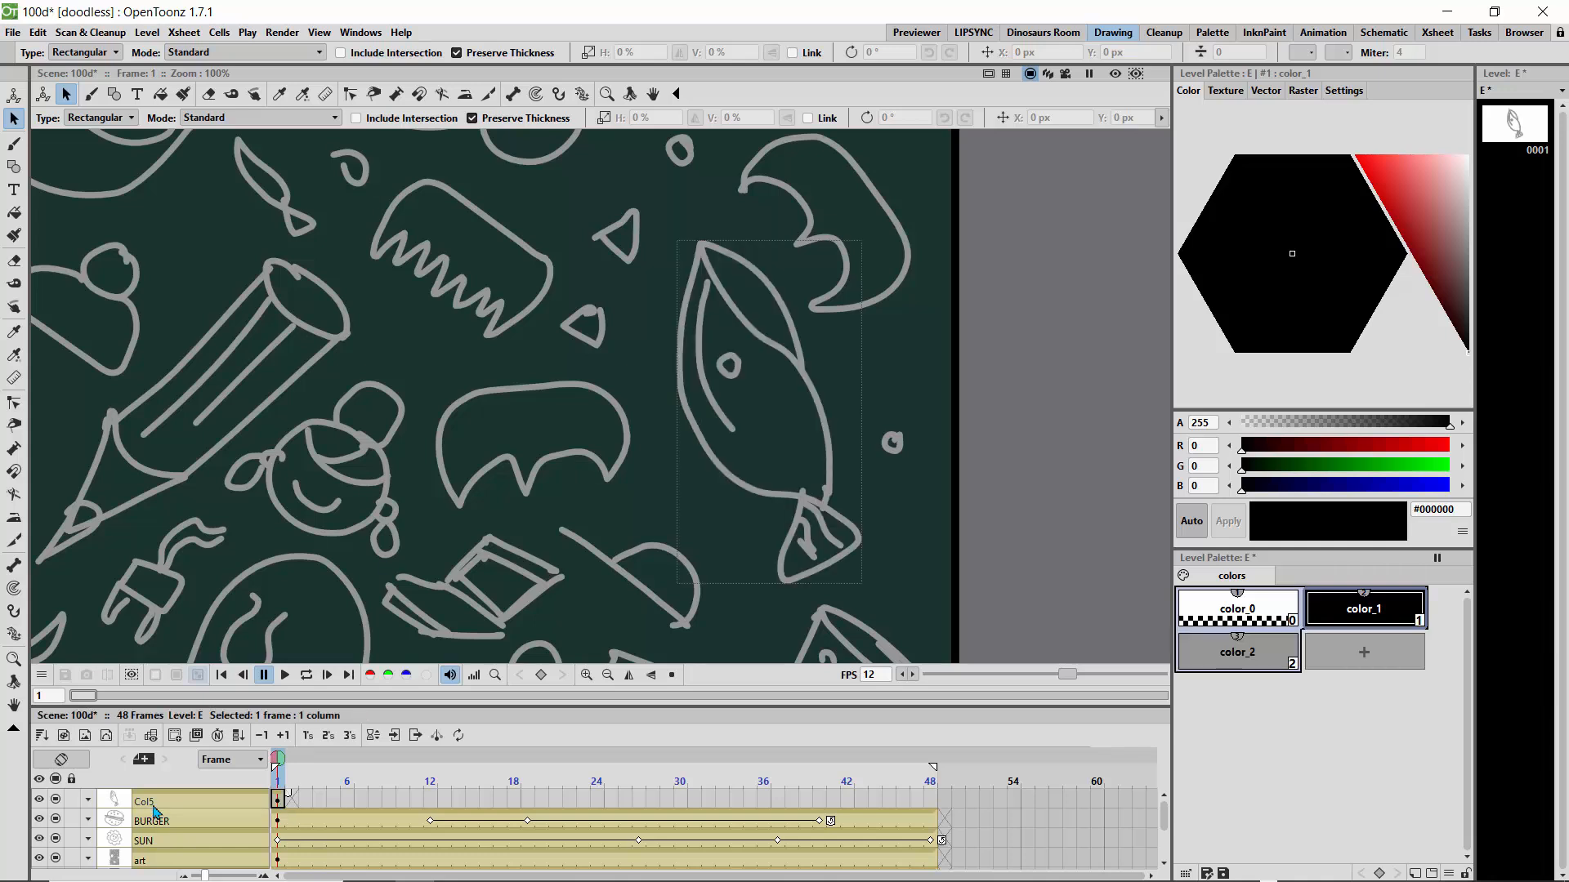
Step: Rename the whale's new column as WHALE and extend its drawing from frame 1 through frame 48
double_click(196, 801)
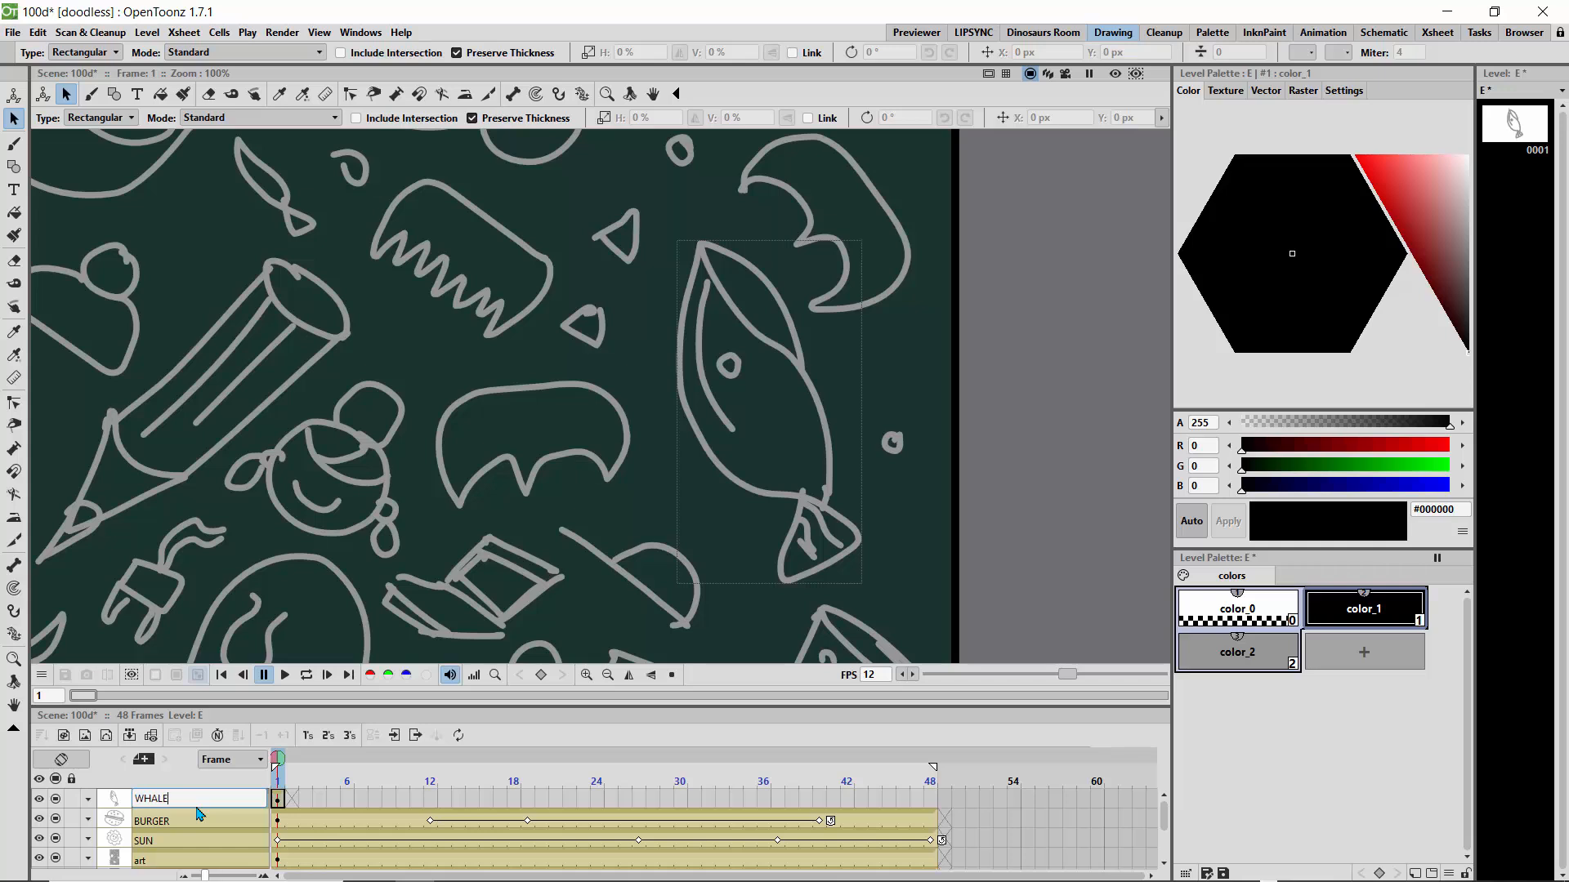
key(Return)
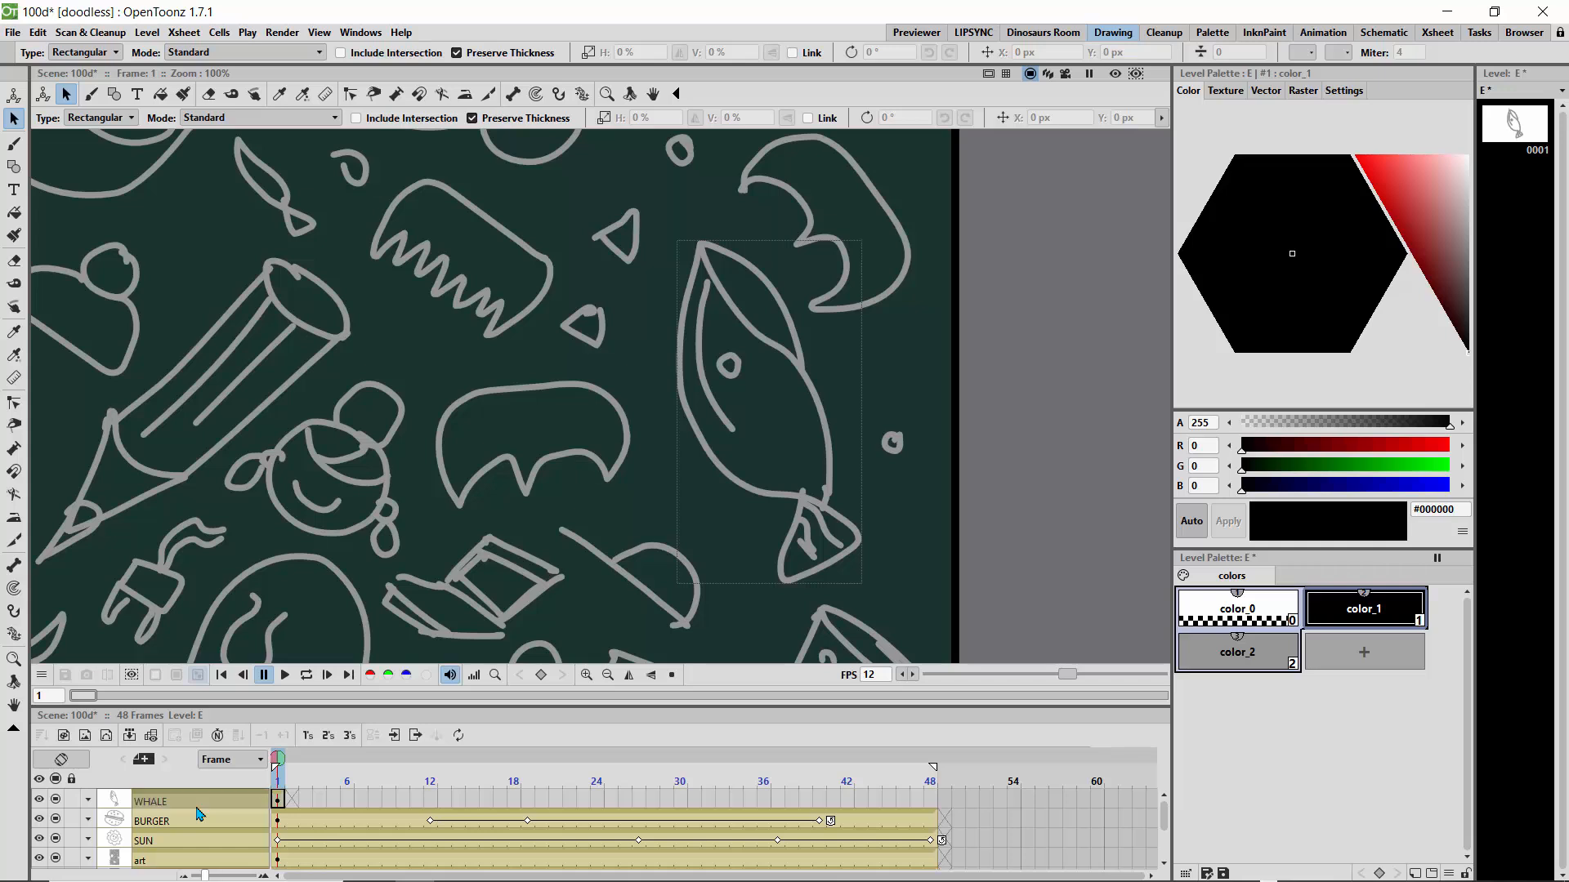
click(279, 803)
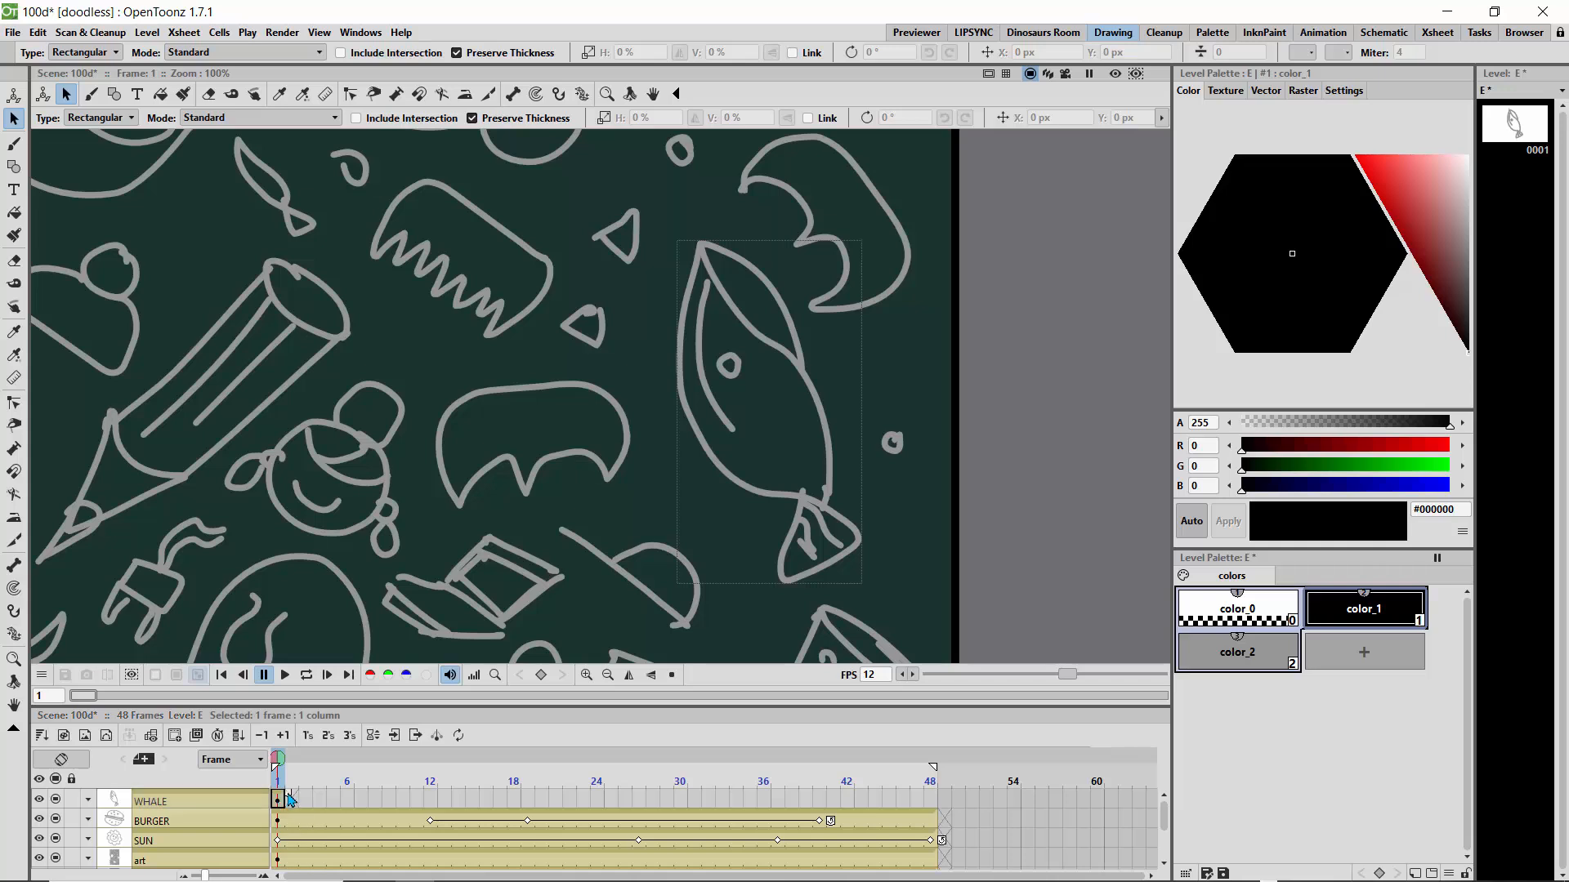
drag(360, 804, 928, 804)
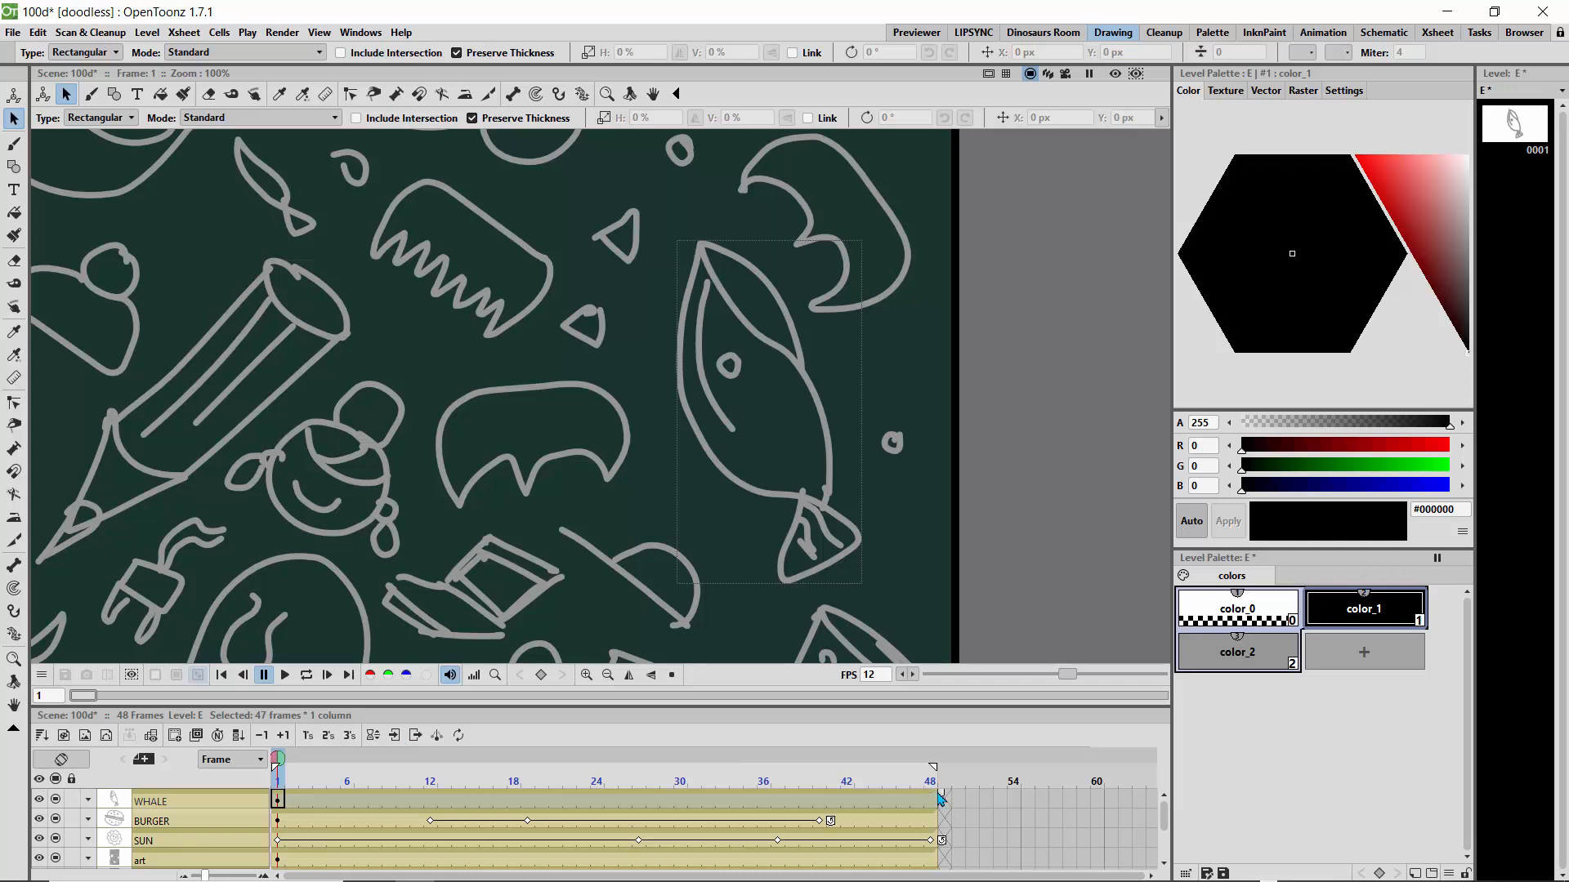
Step: Move the WHALE column's center at frame 1 with the Animate tool to the middle of the whale, at about X 787 px, Y -68 px
drag(277, 764, 472, 764)
drag(365, 764, 276, 764)
key(a)
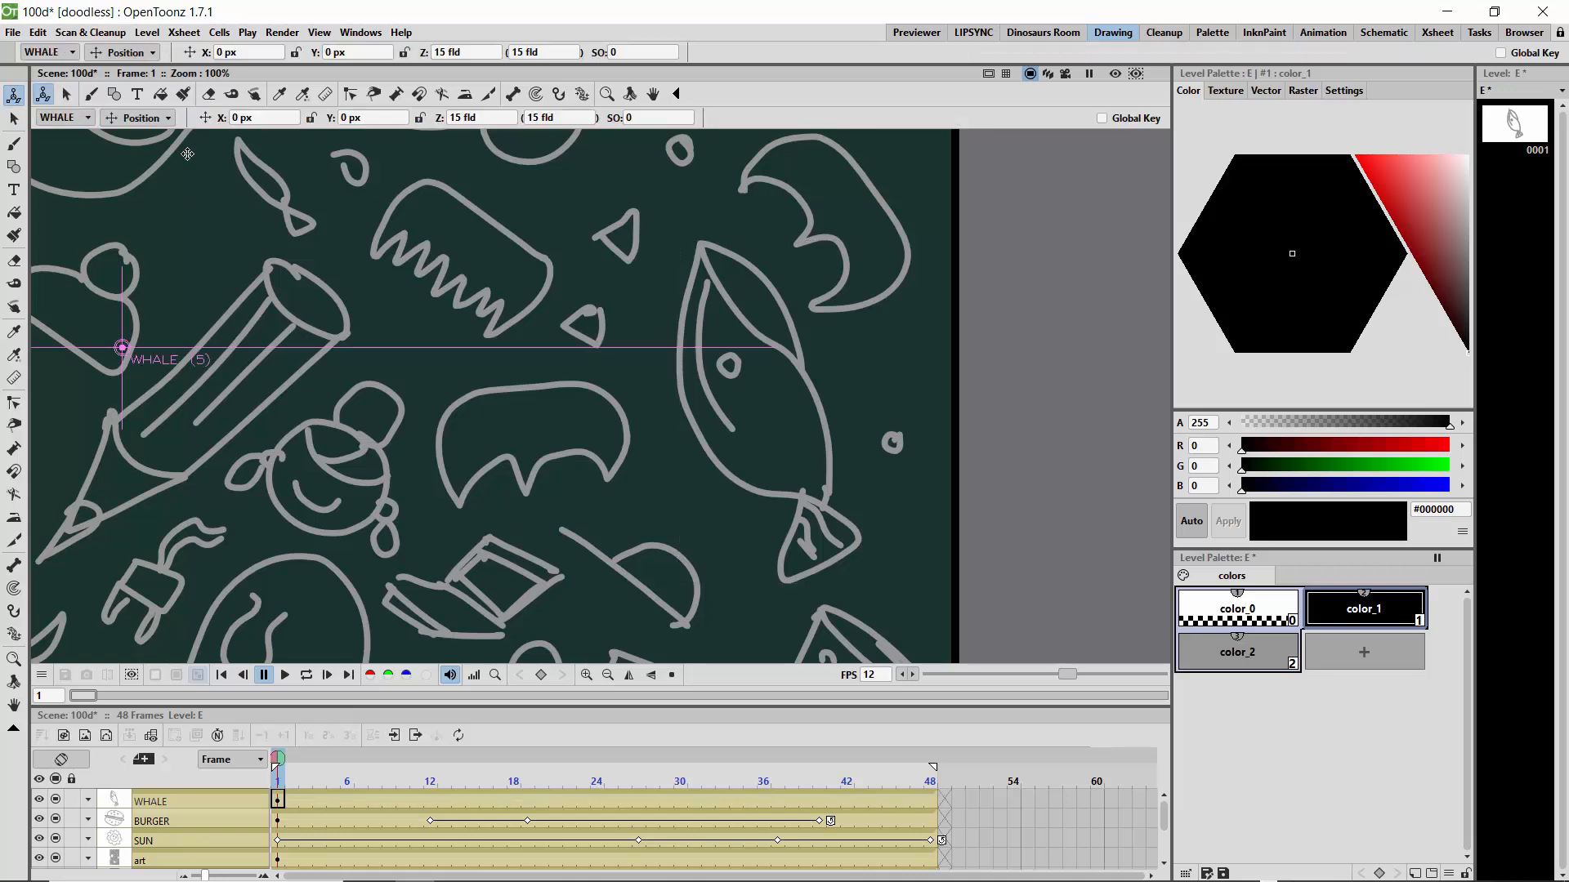
click(139, 118)
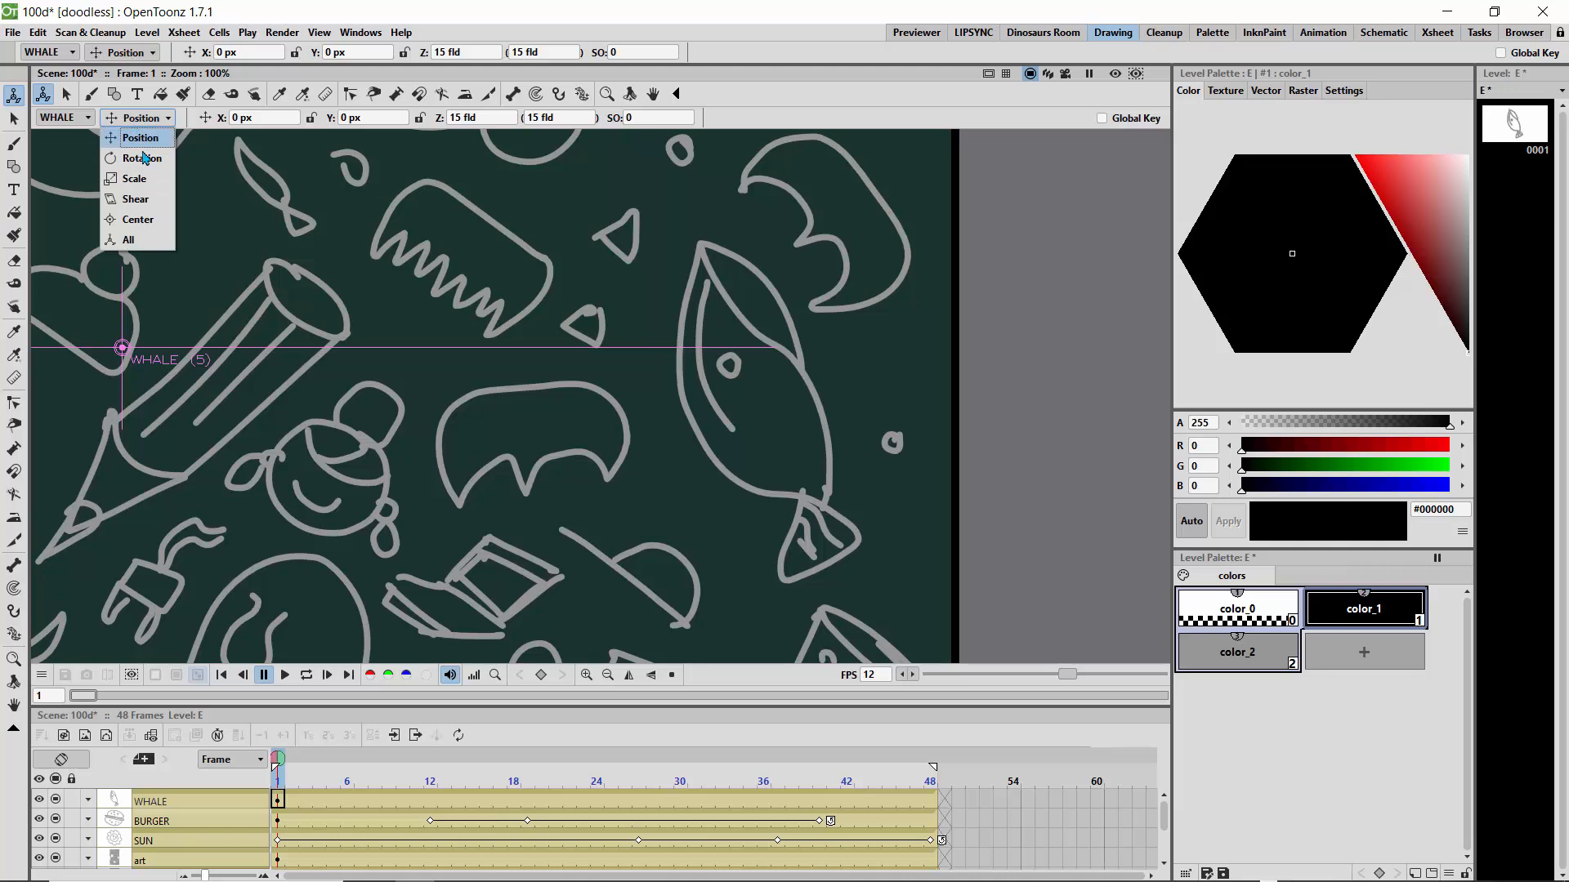
click(137, 220)
drag(123, 348, 765, 403)
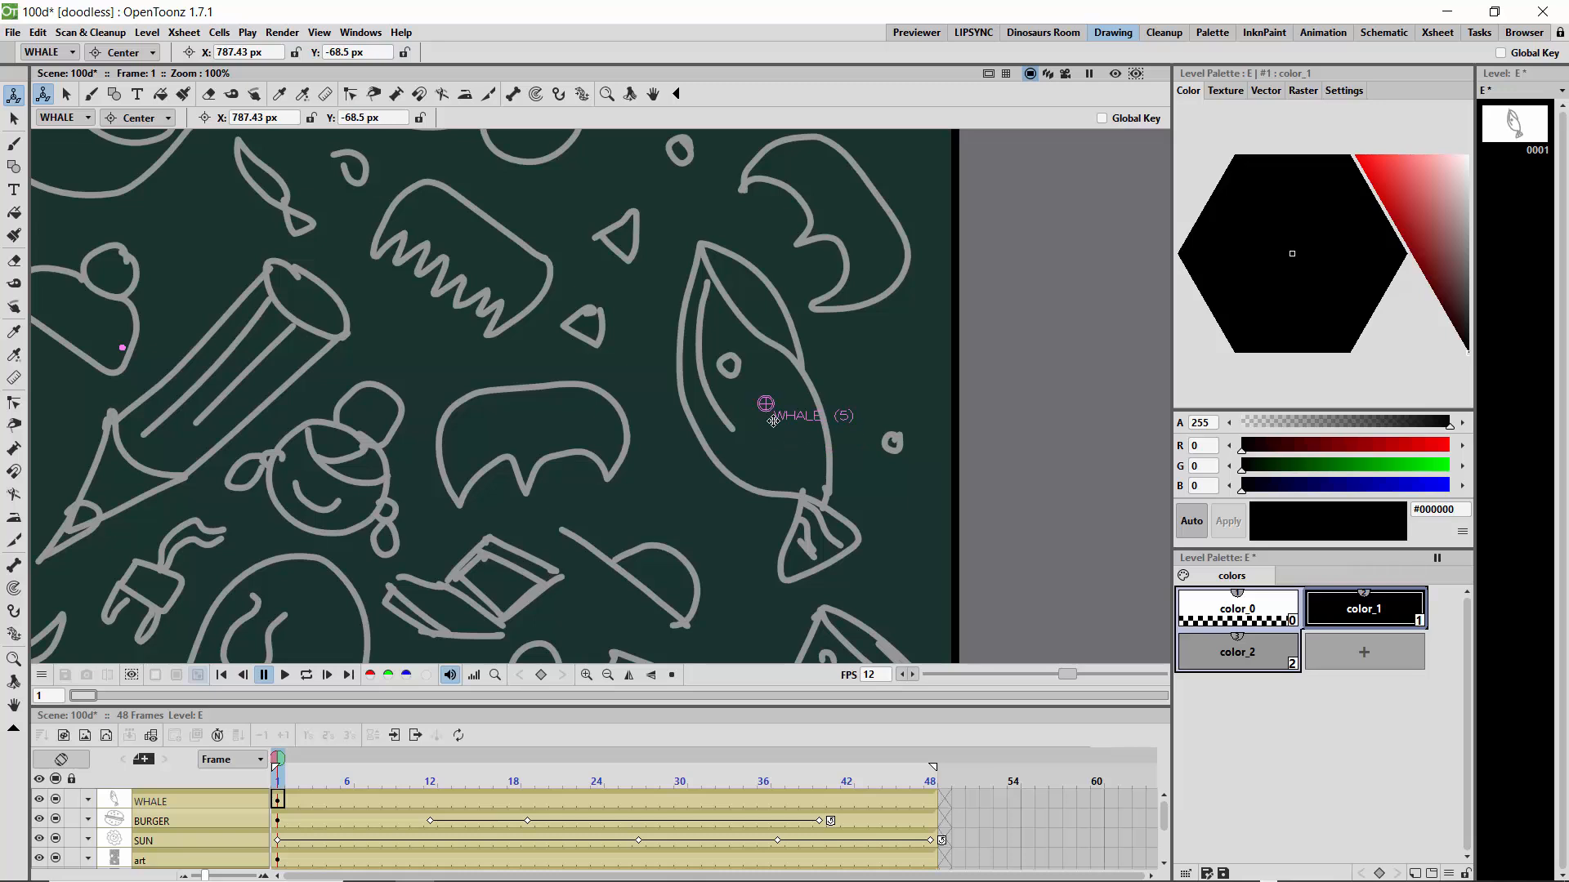
Step: Add a position keyframe to the WHALE column at frame 1, placing the whale at about X 6 px, Y -27 px
click(139, 120)
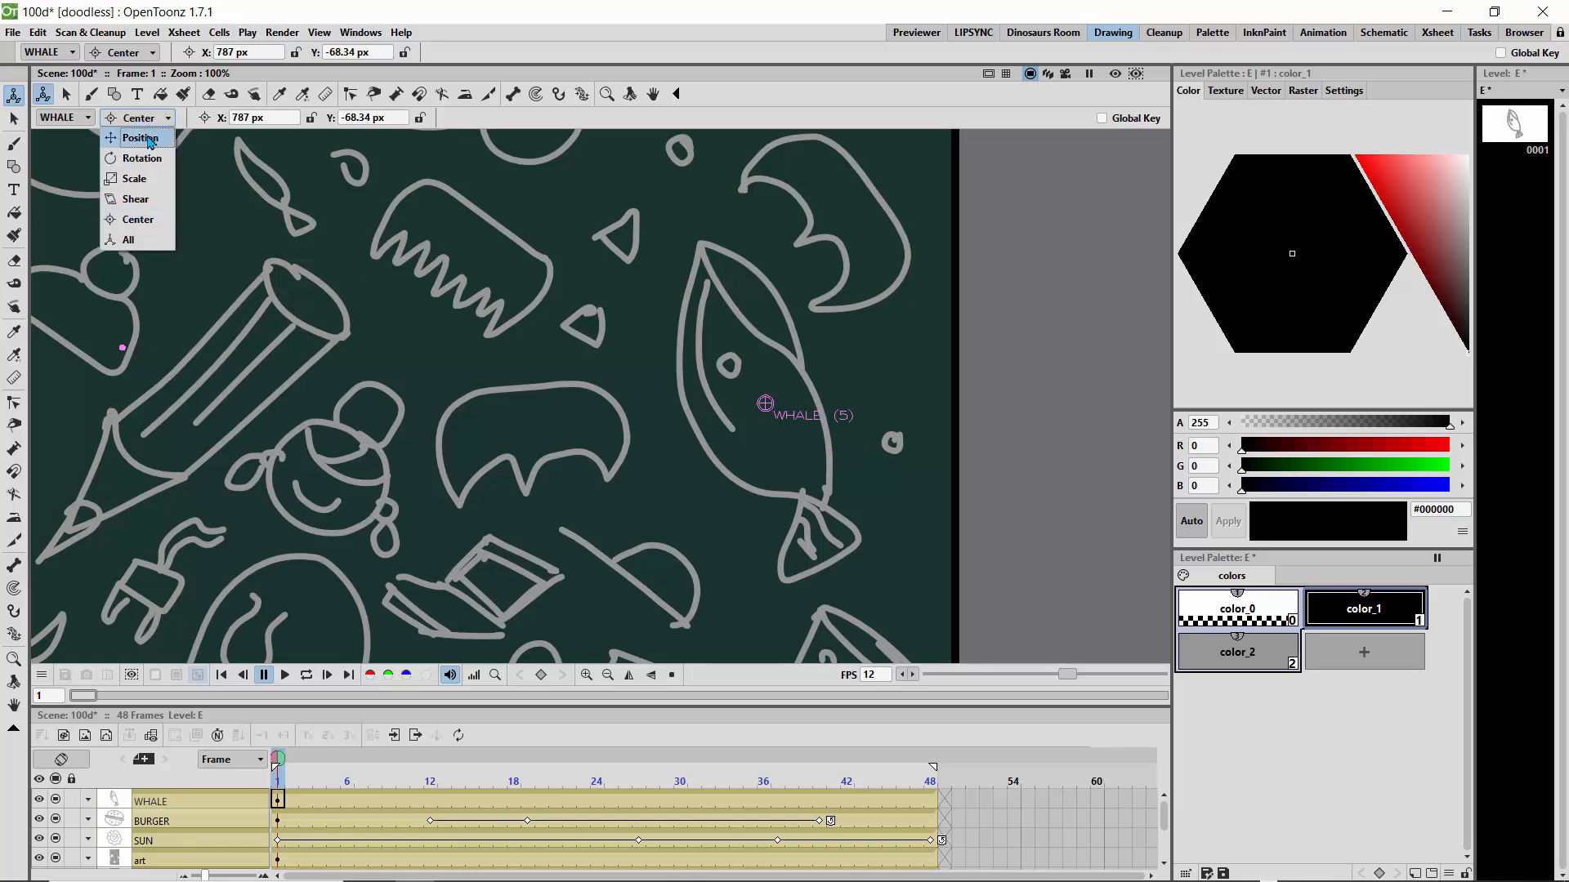
click(141, 139)
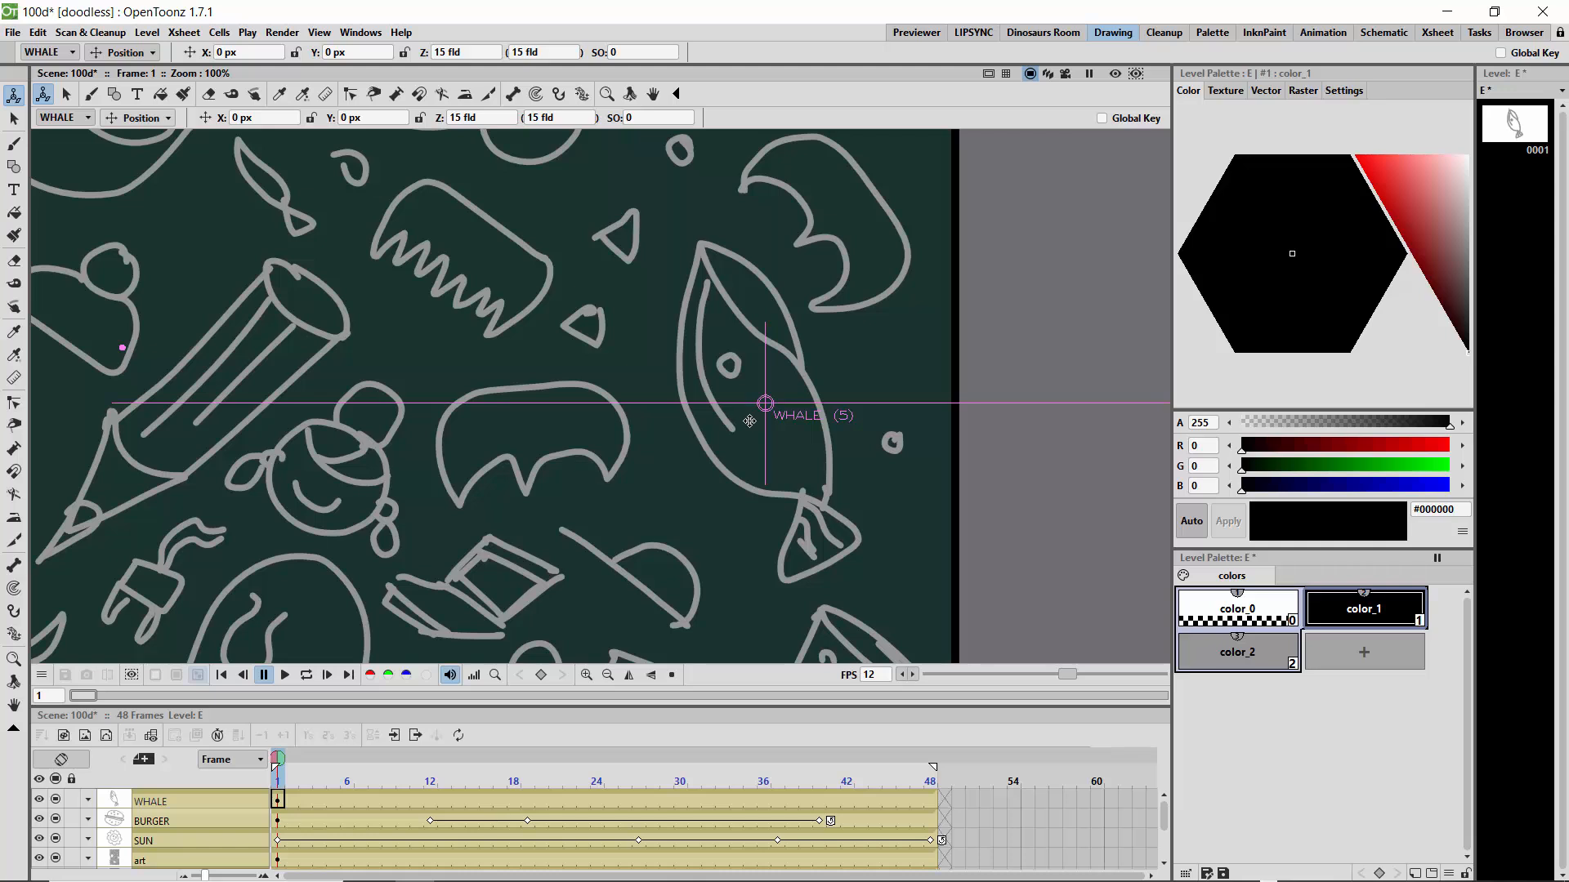
drag(715, 351, 684, 290)
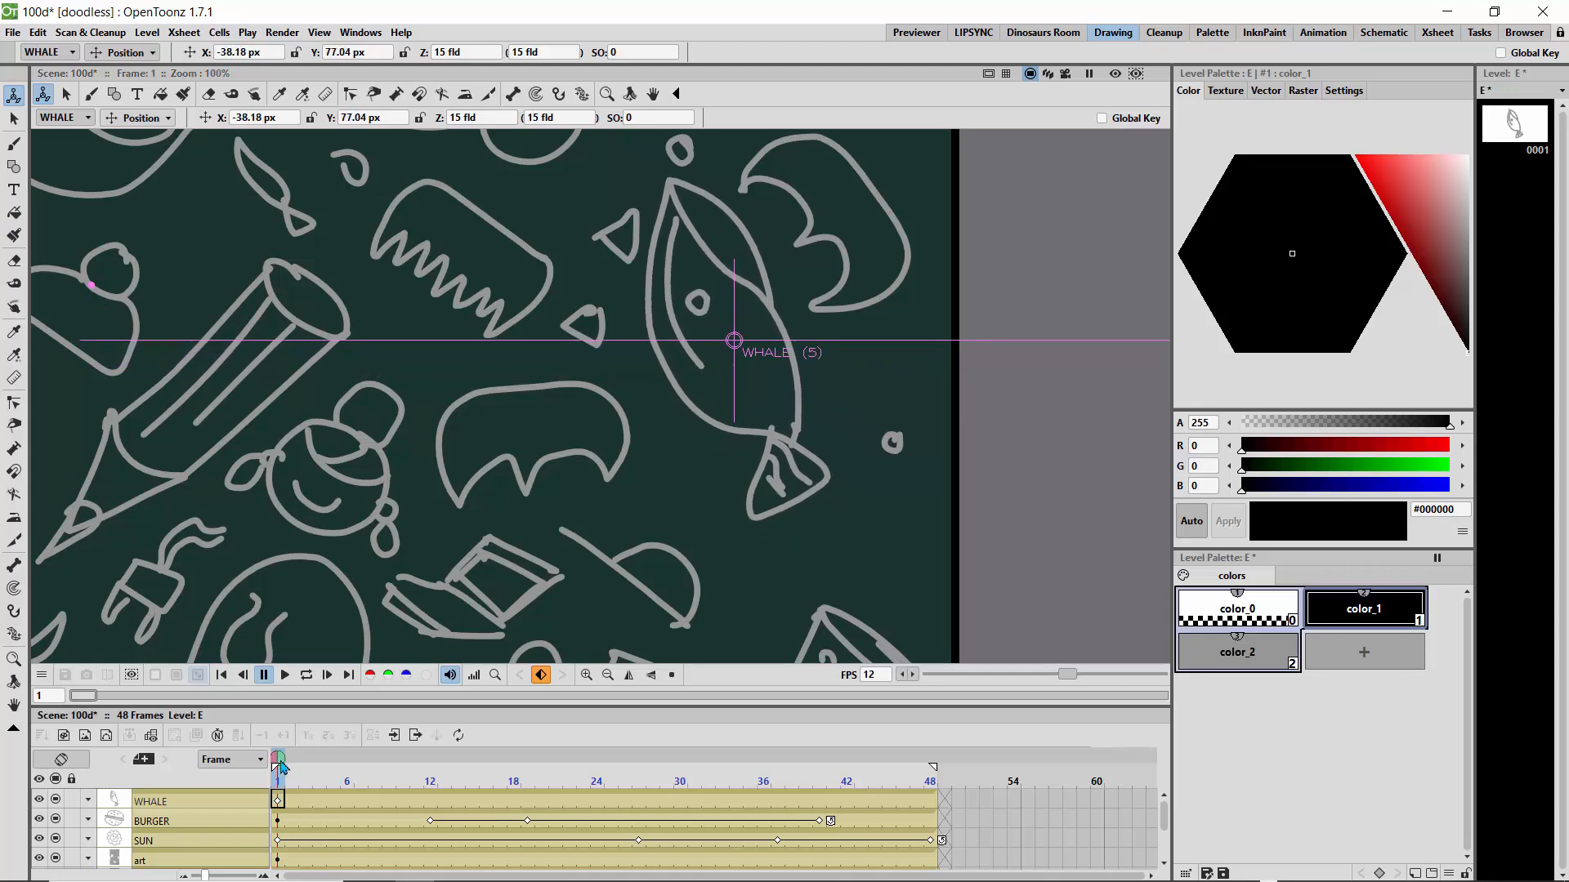
drag(689, 322, 720, 403)
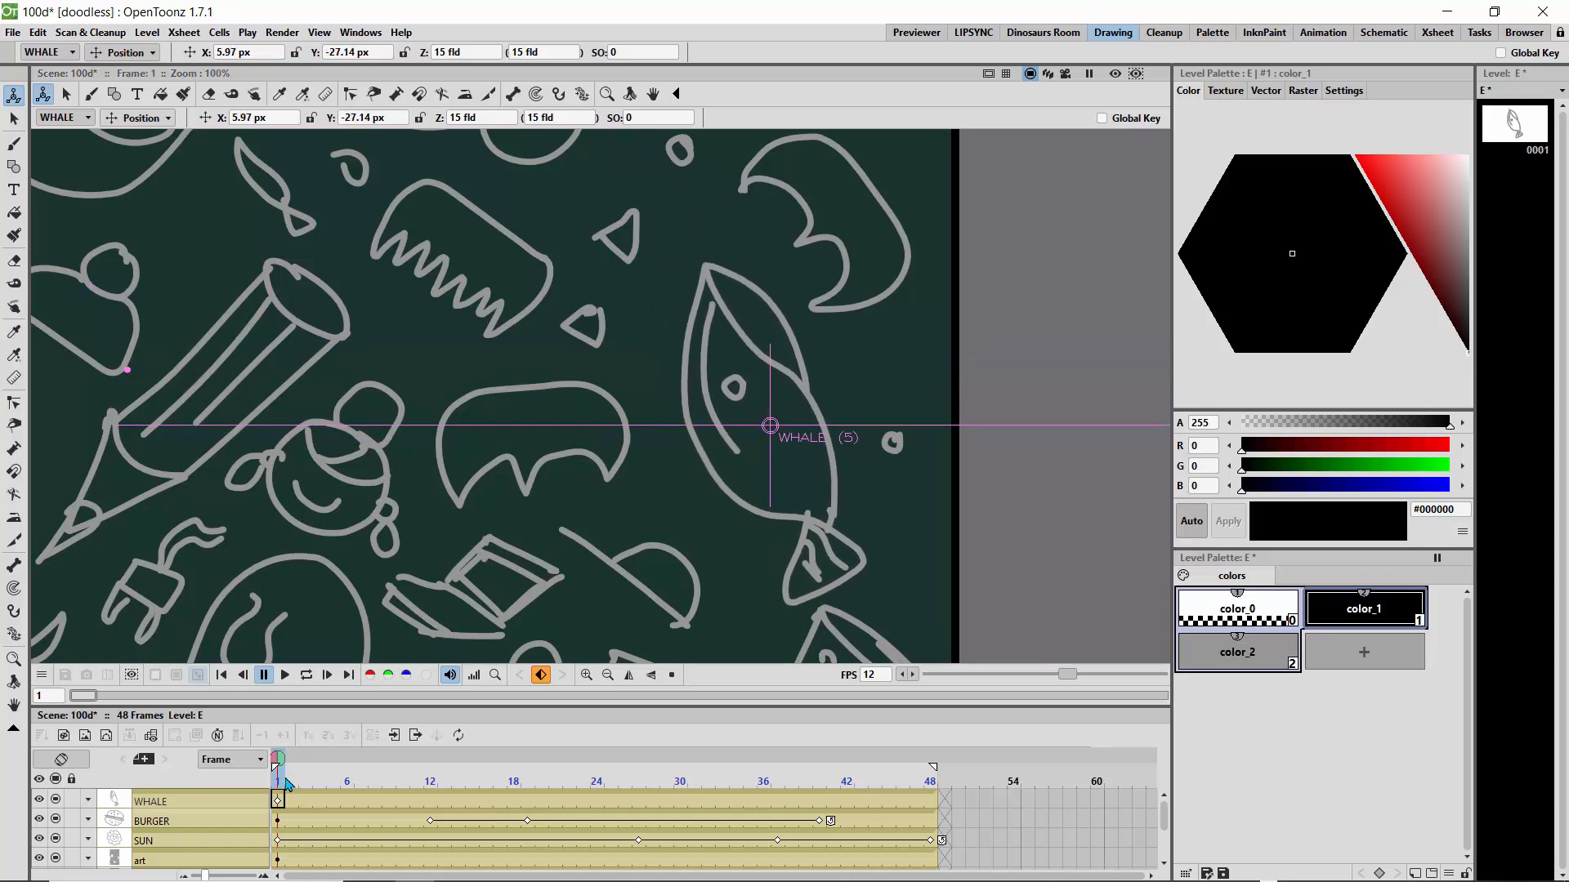
Step: Keyframe the WHALE column's position at about X -29 px, Y 78 px on frame 30 and X -30 px, Y 60 px on frame 44
drag(277, 762, 680, 760)
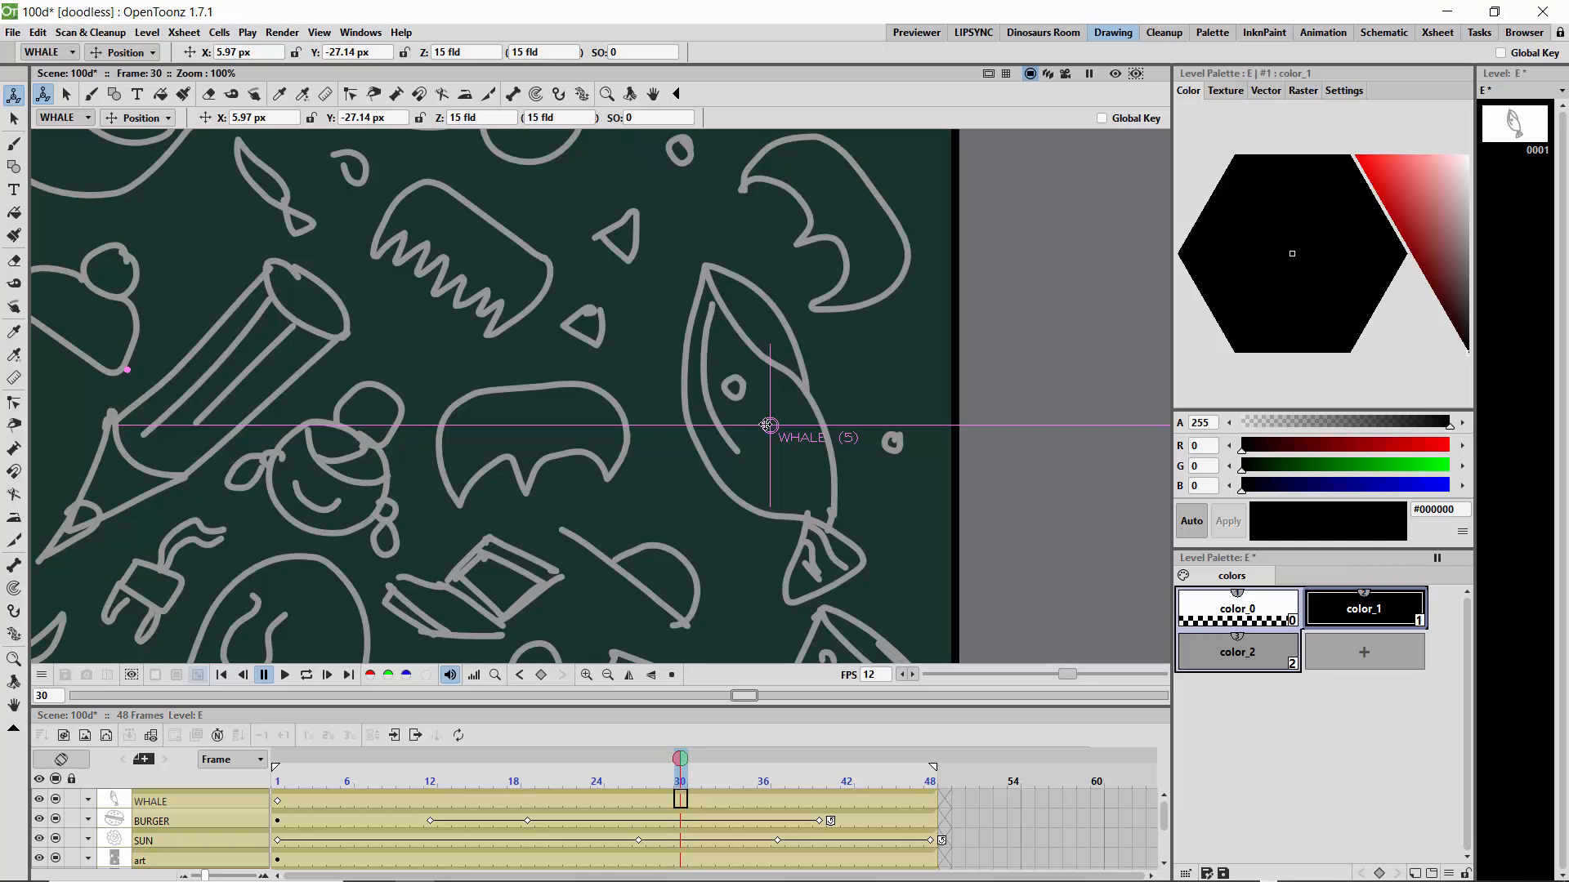
drag(769, 423, 741, 335)
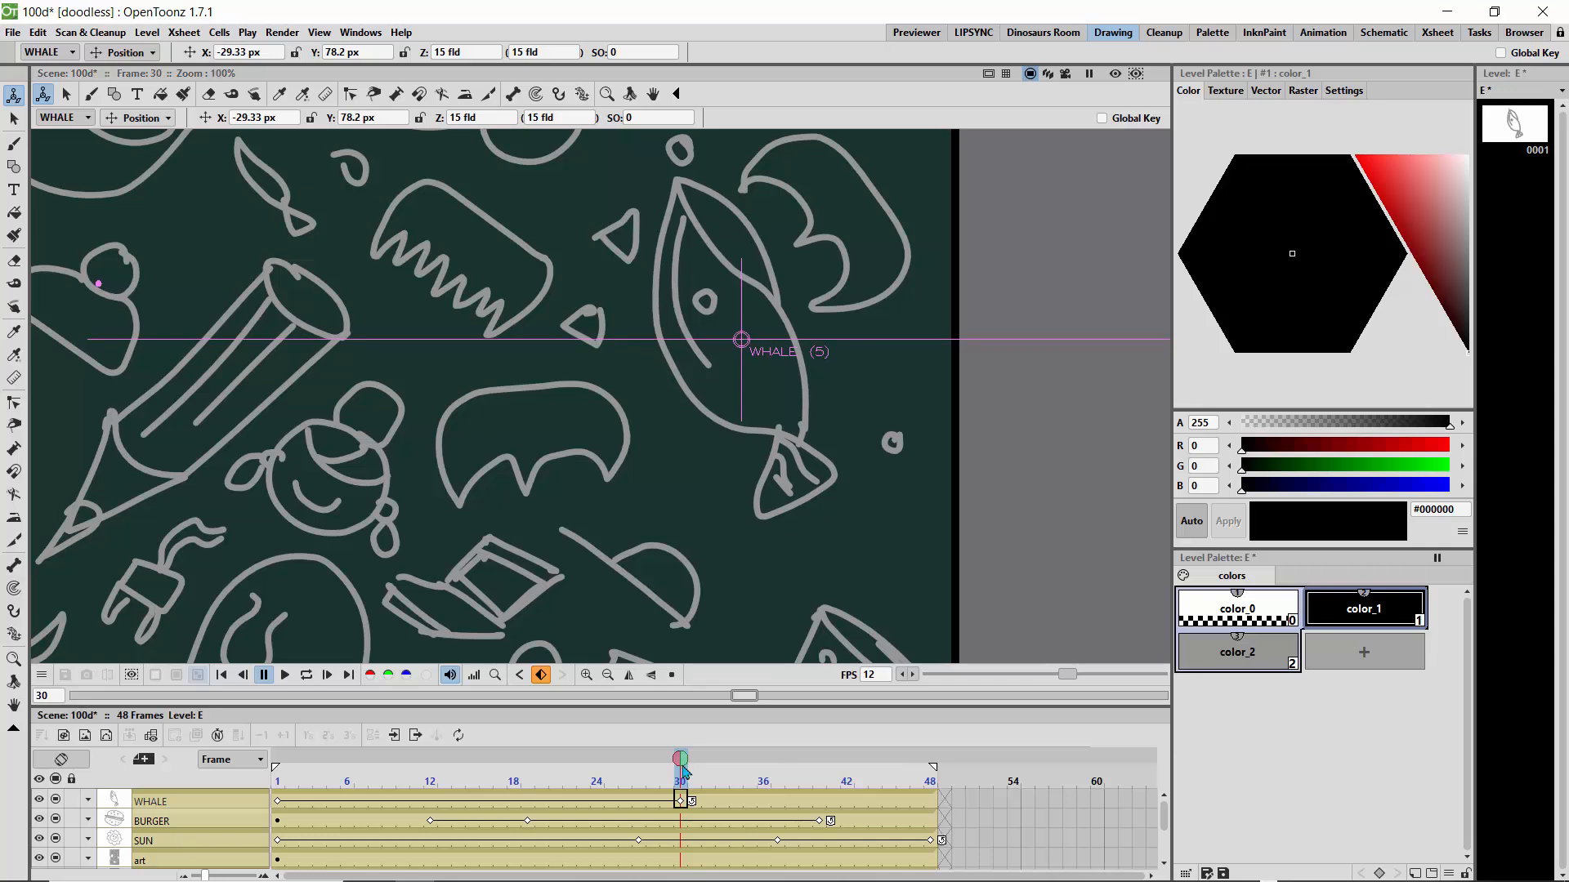
drag(698, 764, 875, 764)
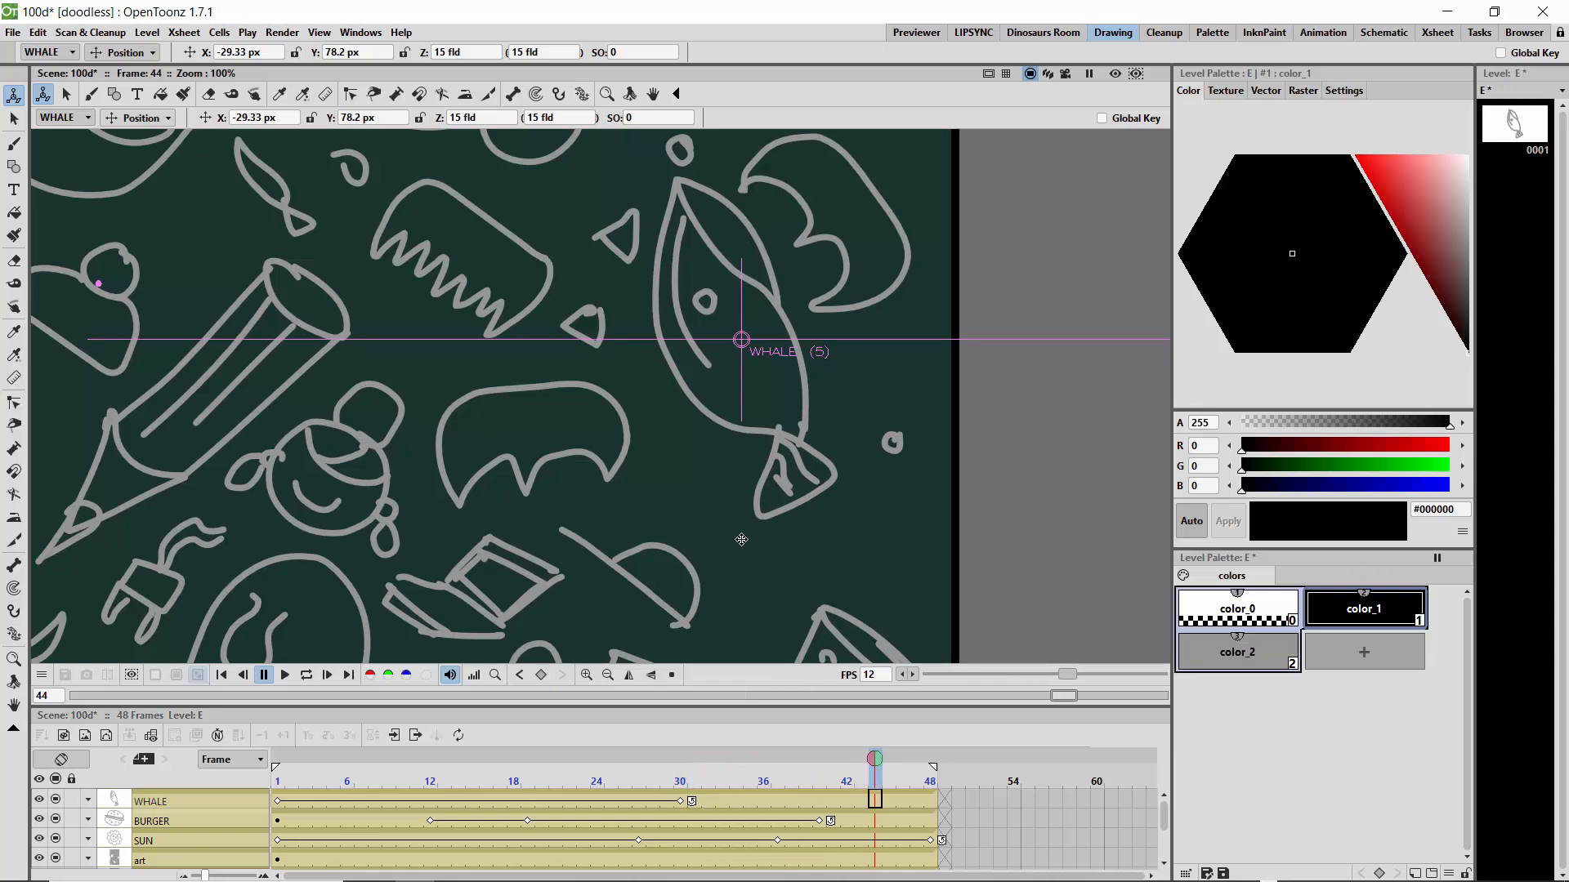
drag(723, 362, 724, 375)
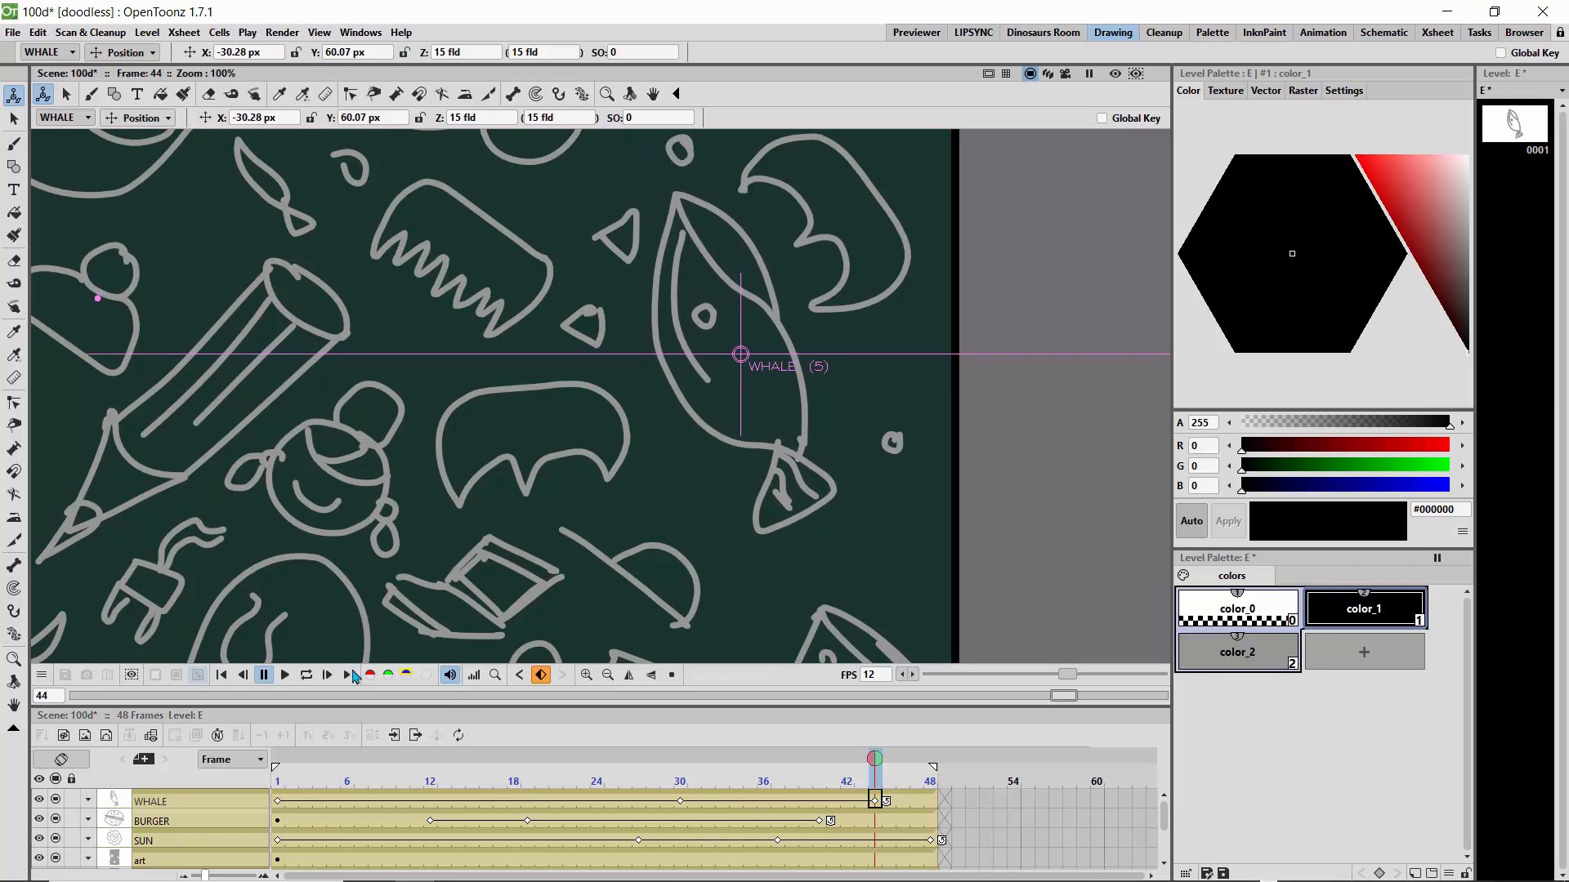
Step: Preview the whale's motion in looped playback, both close up and with the whole doodle page in view
click(305, 674)
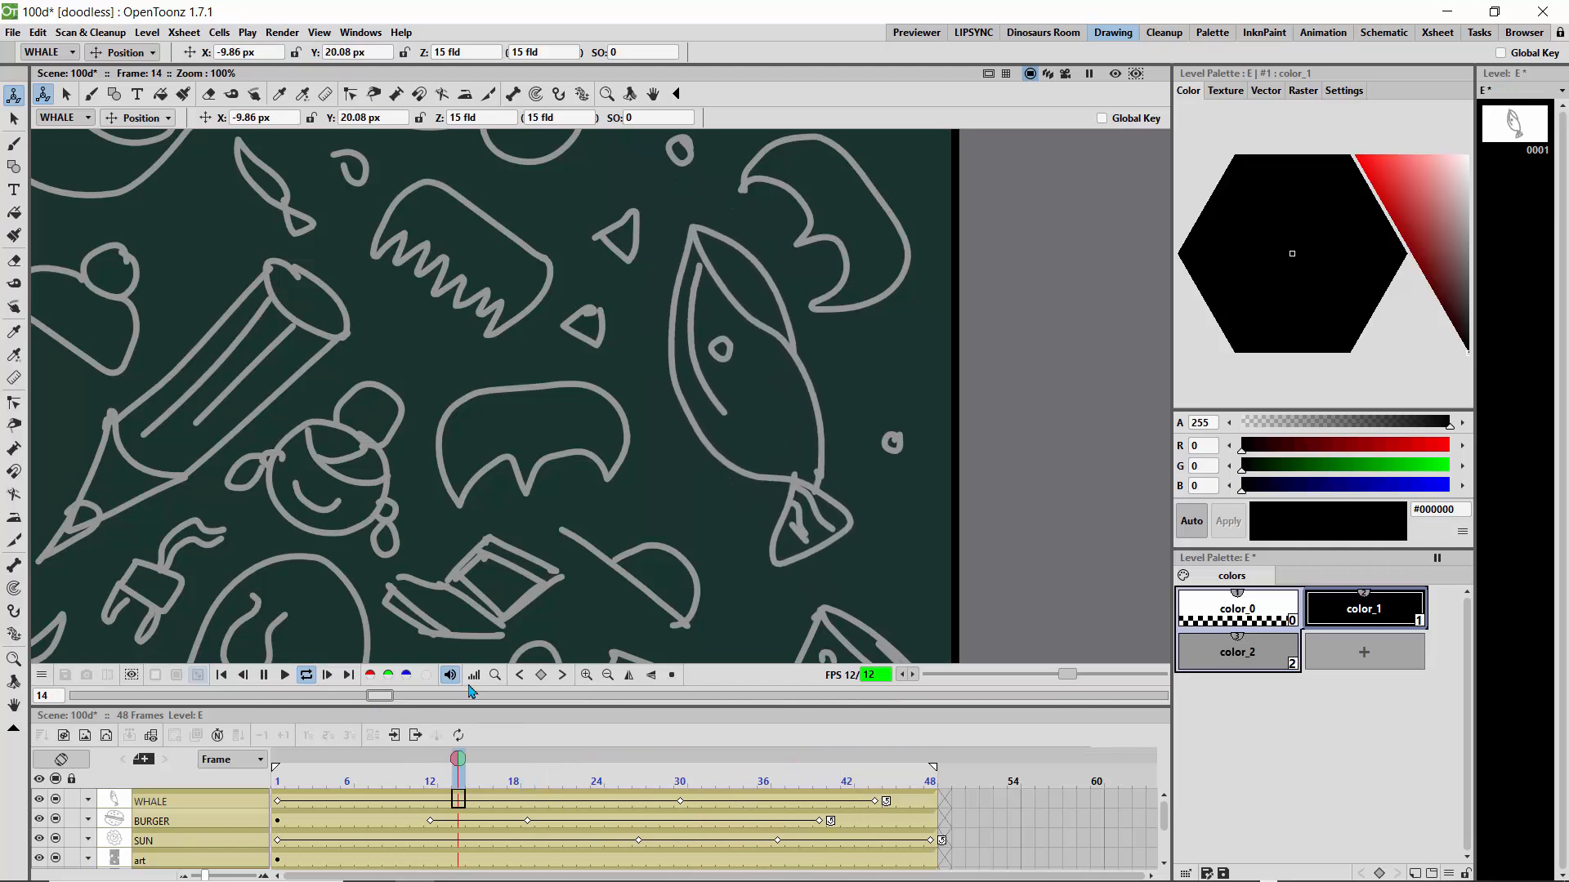
click(609, 677)
click(609, 678)
click(608, 677)
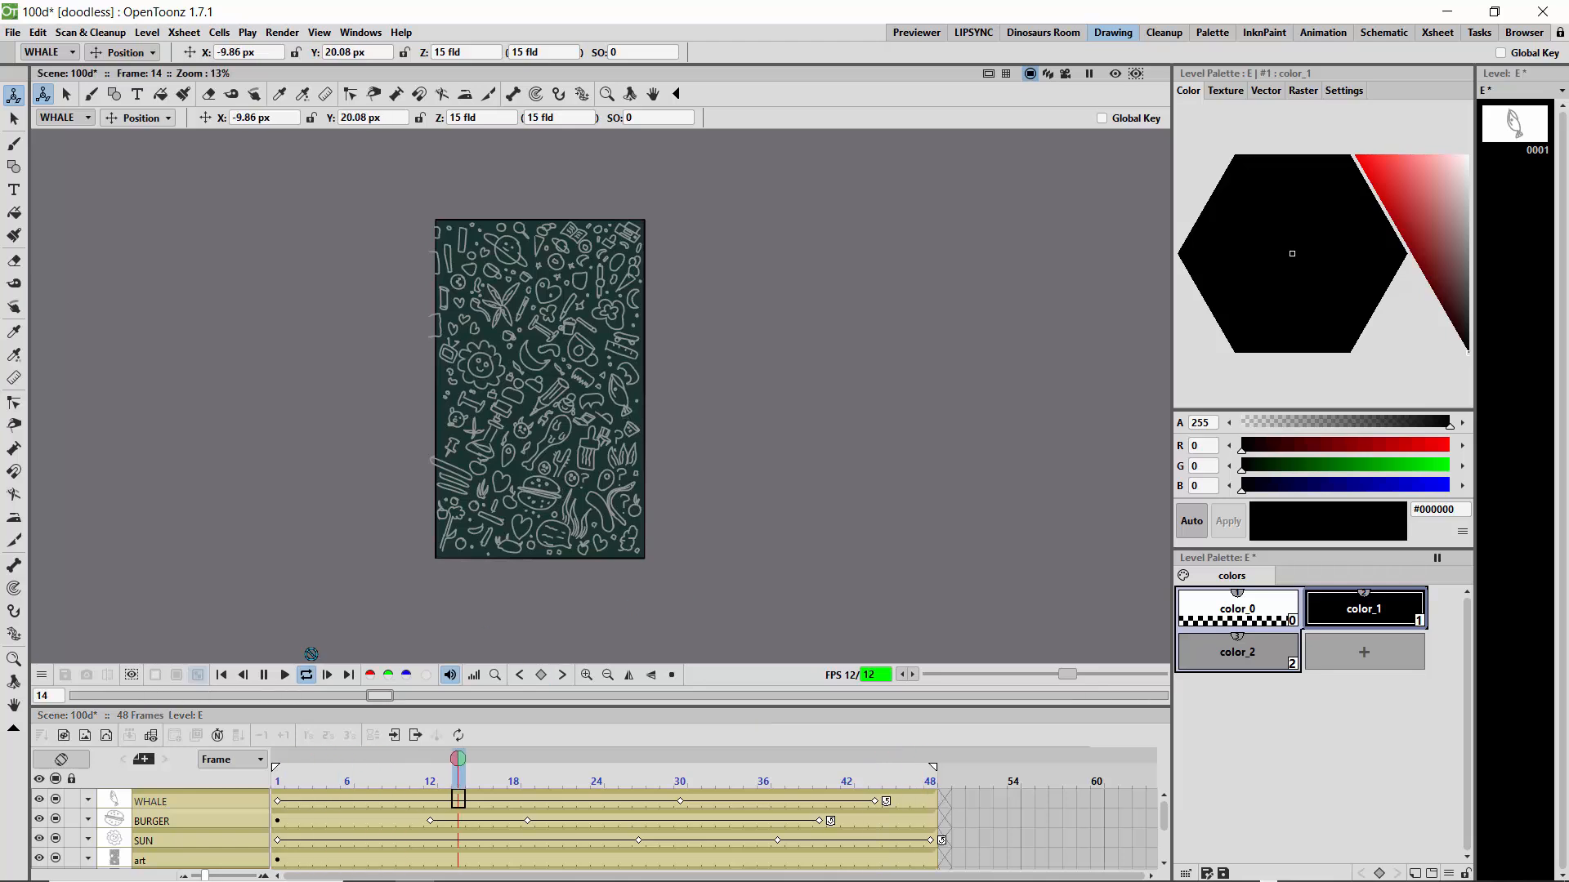
click(308, 677)
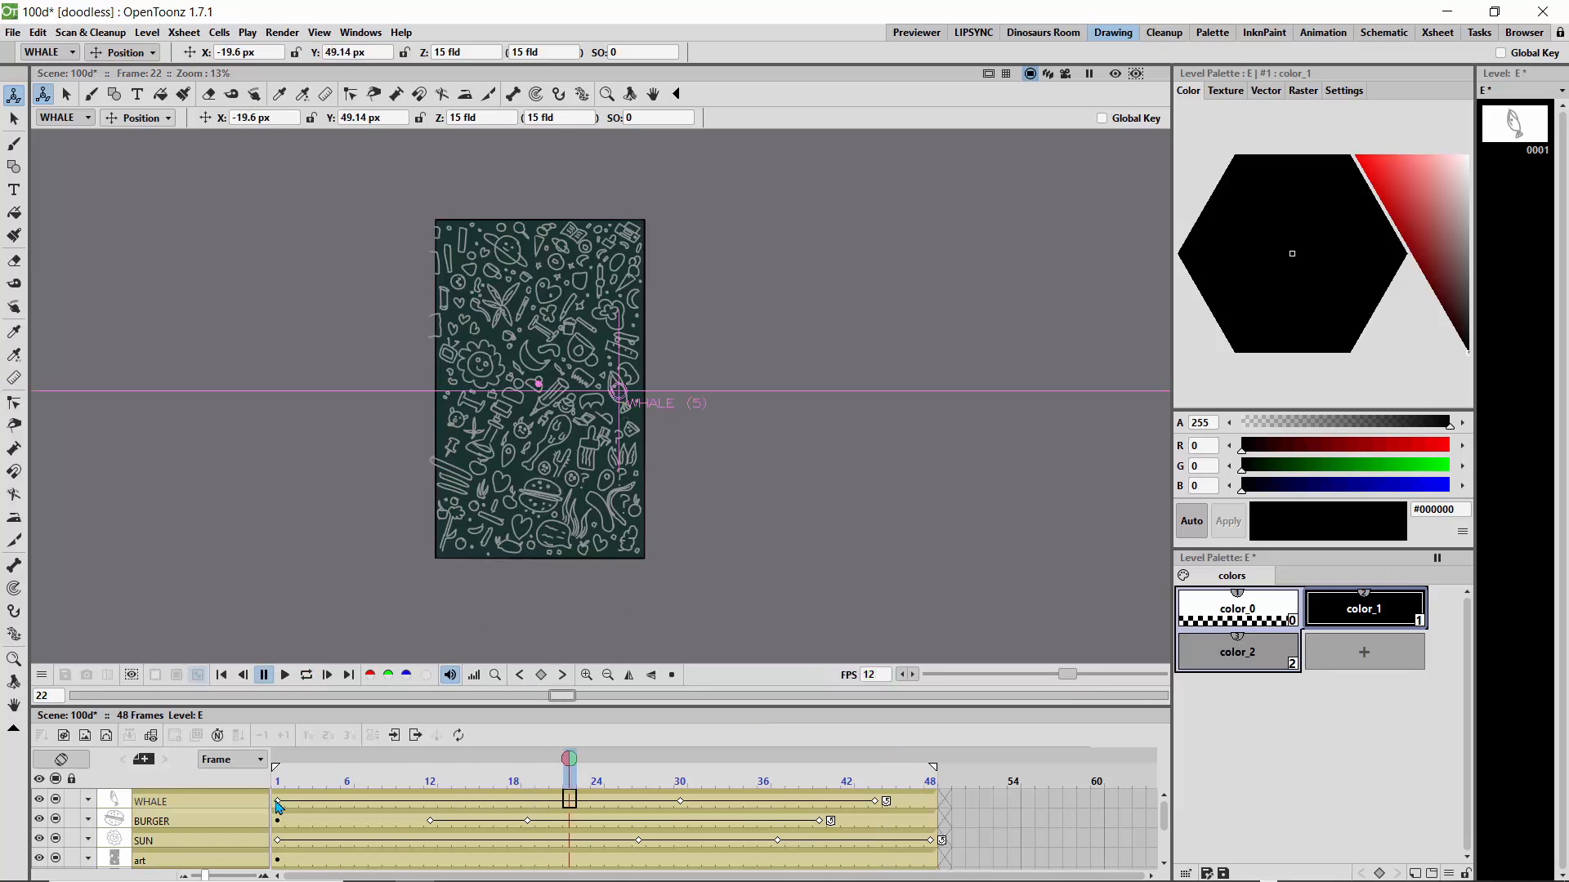
Step: Move the WHALE column's first position keyframe to frame 6
drag(279, 807, 348, 813)
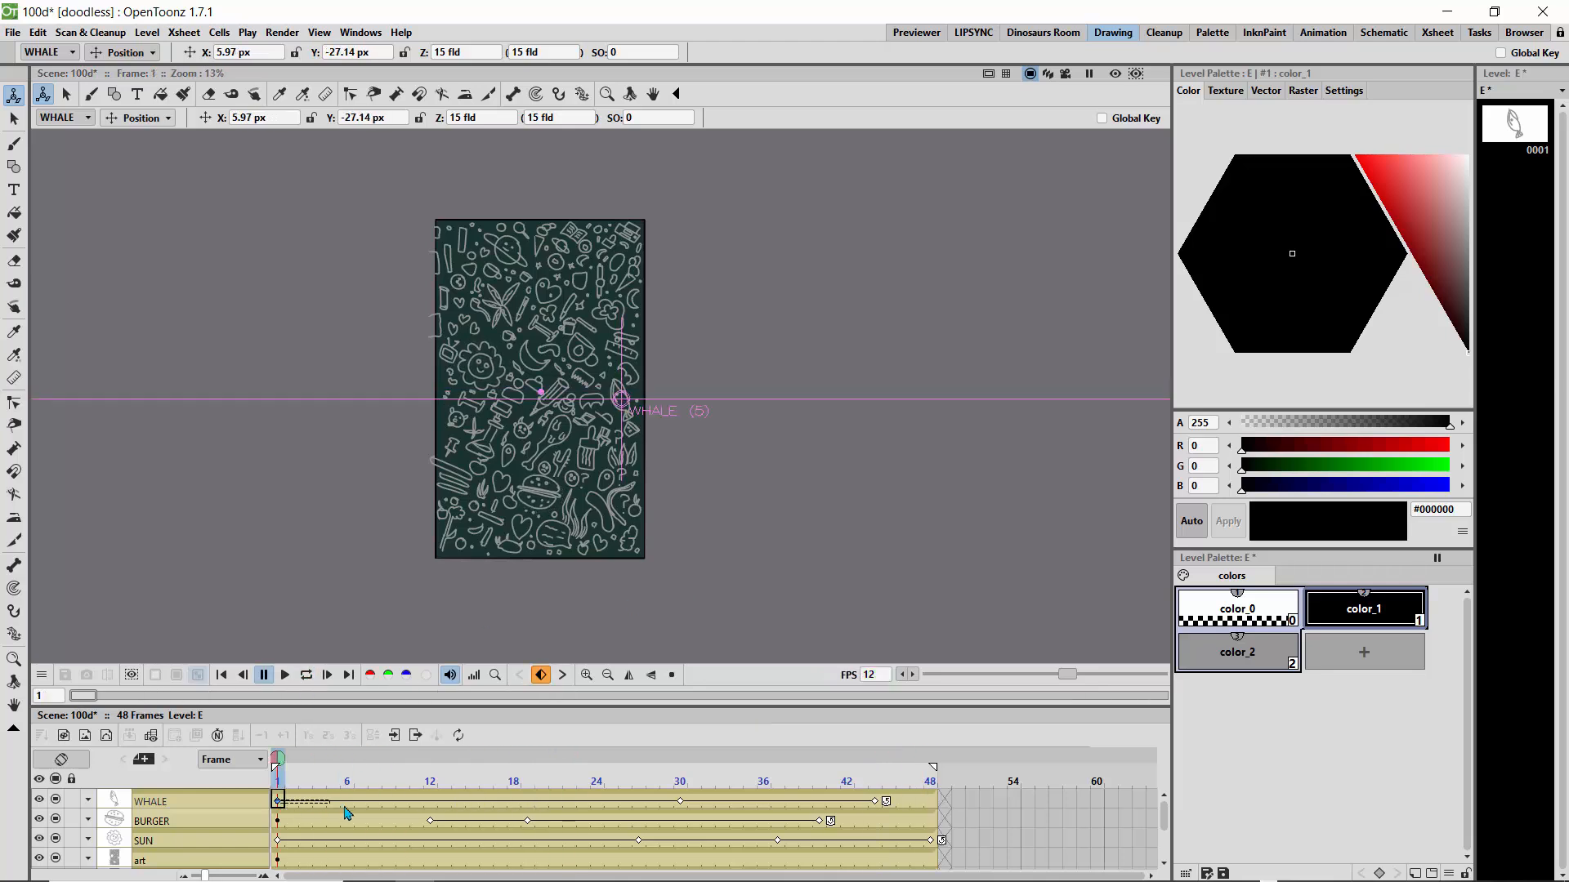
click(280, 804)
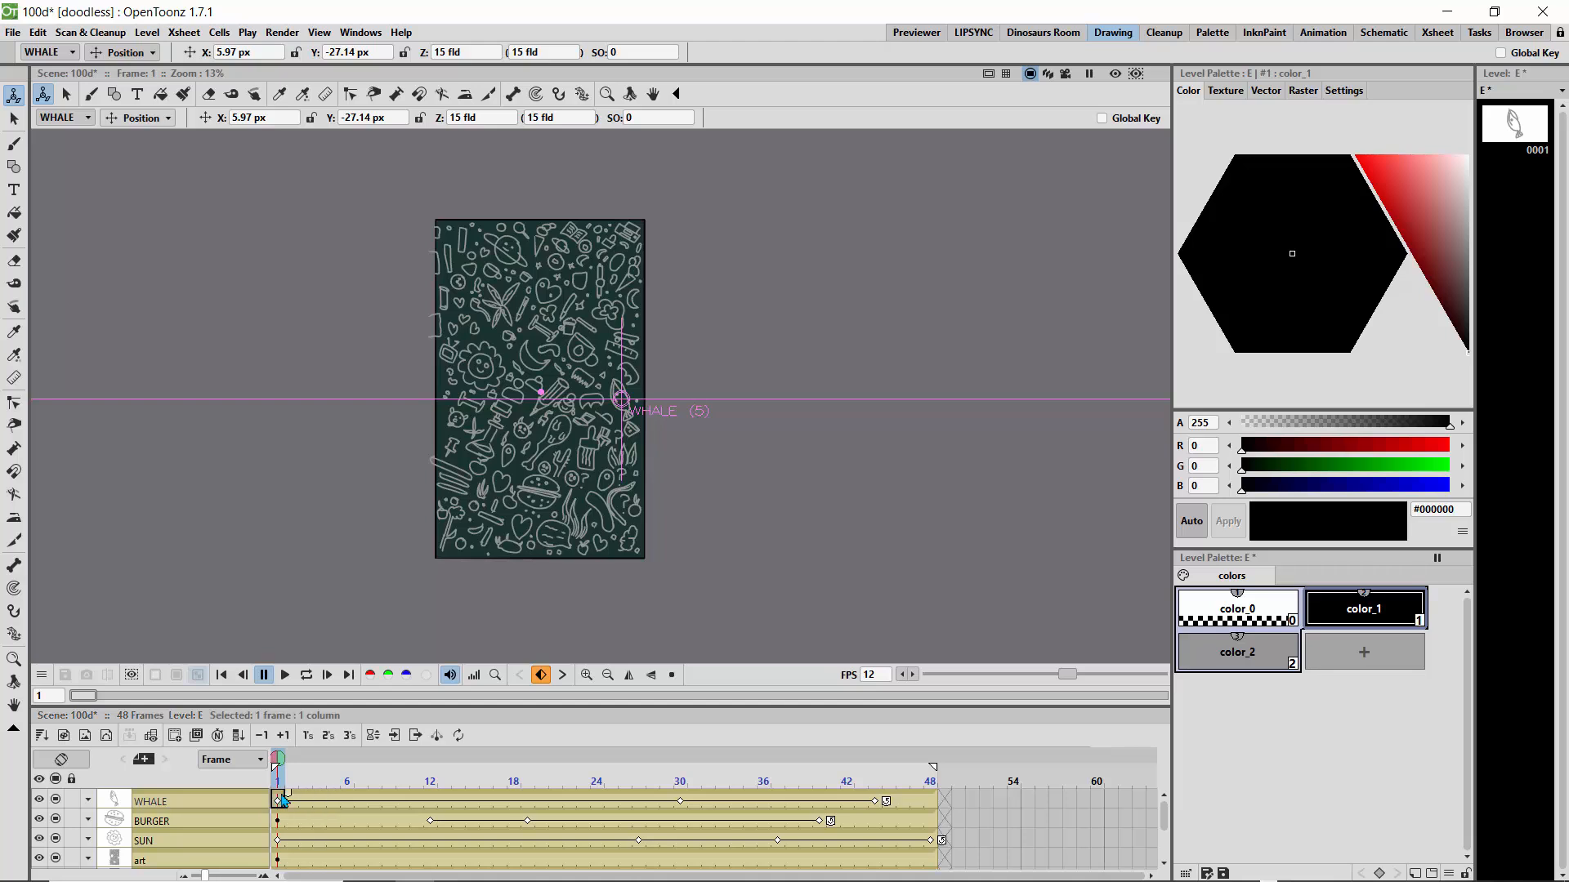
click(278, 804)
drag(281, 807, 347, 806)
Step: Scrub back and forth through the timeline to check the retimed whale motion, ending at frame 1
drag(275, 768, 597, 760)
drag(388, 764, 610, 768)
click(585, 677)
drag(743, 778, 416, 764)
drag(605, 773, 541, 764)
drag(377, 749, 277, 764)
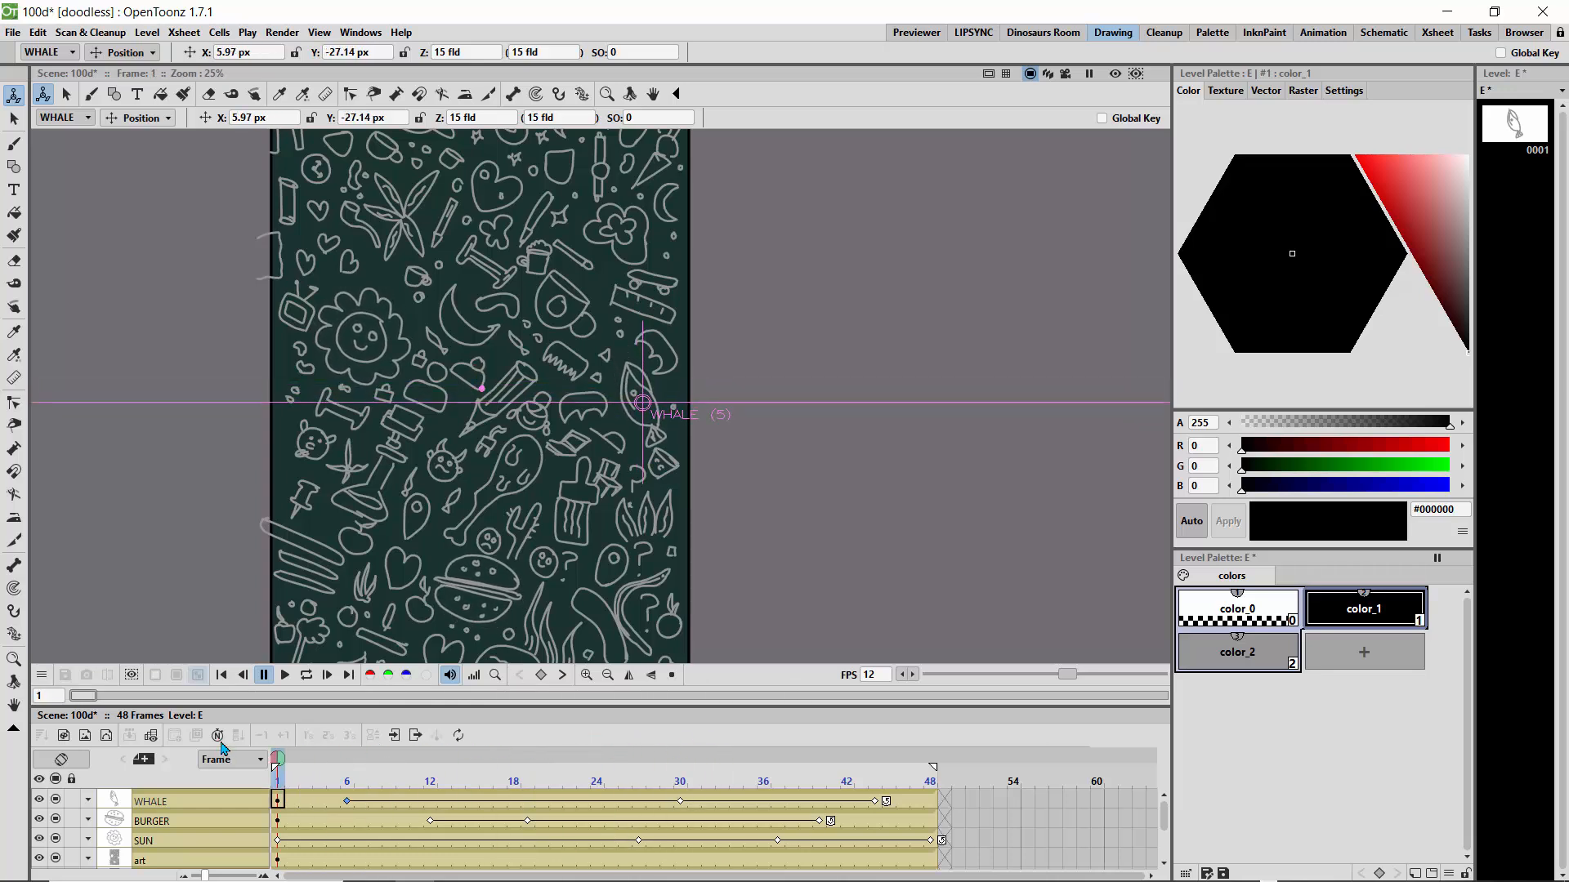